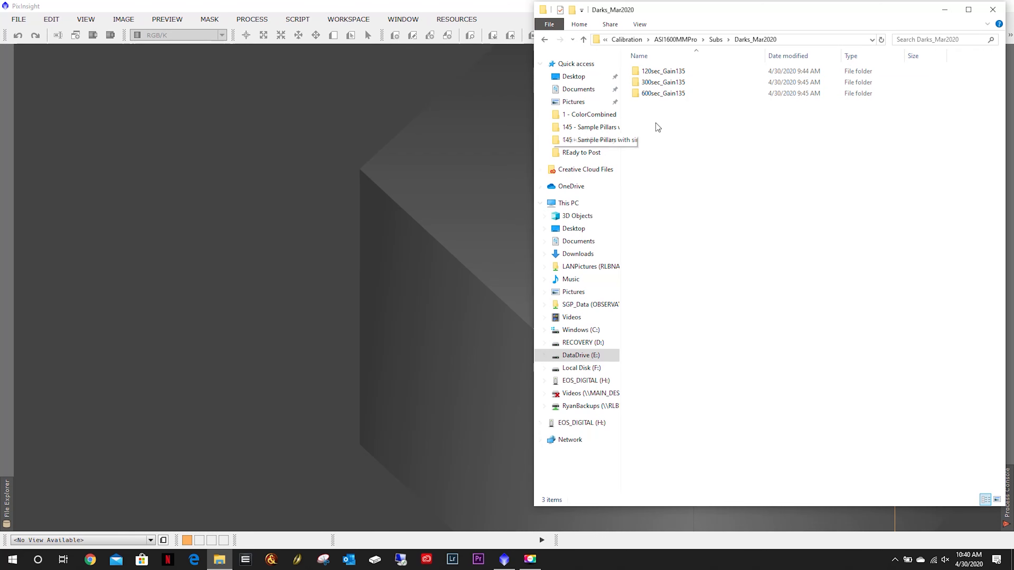
Open the 120sec_Gain135 darks folder in File Explorer and widen the name column to inspect the dark files.
double_click(685, 74)
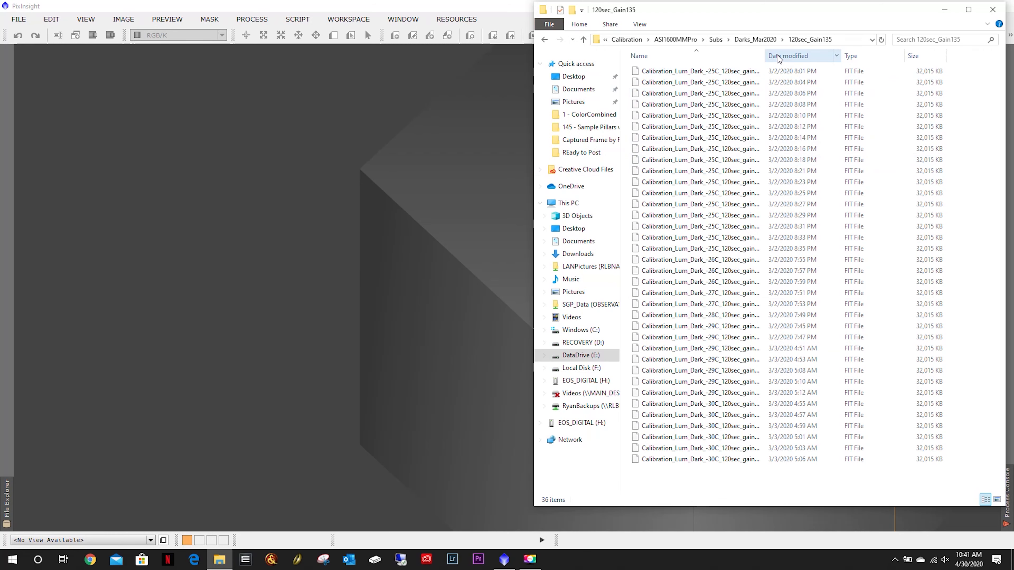
drag(764, 55, 844, 56)
right_click(850, 57)
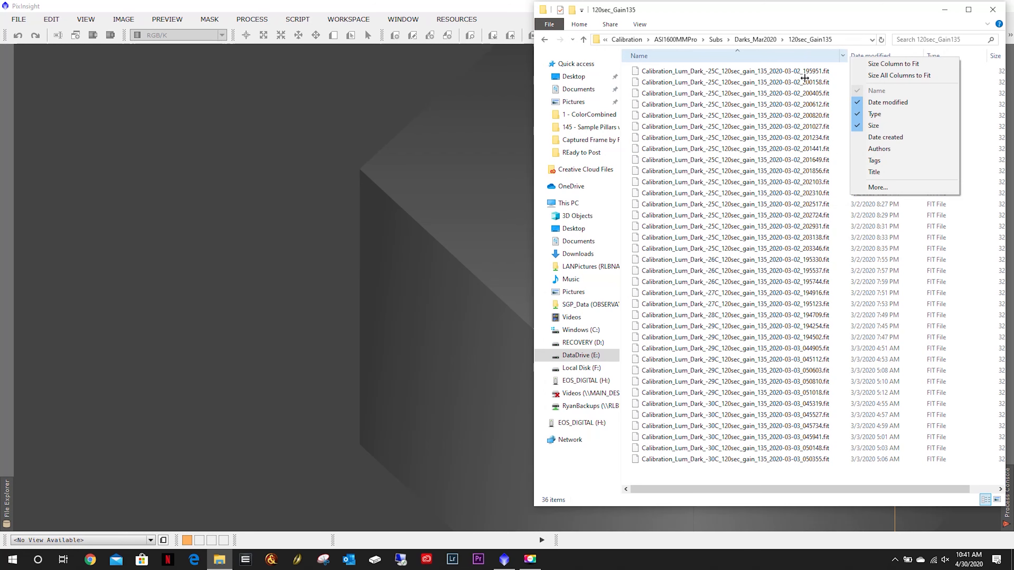
click(360, 213)
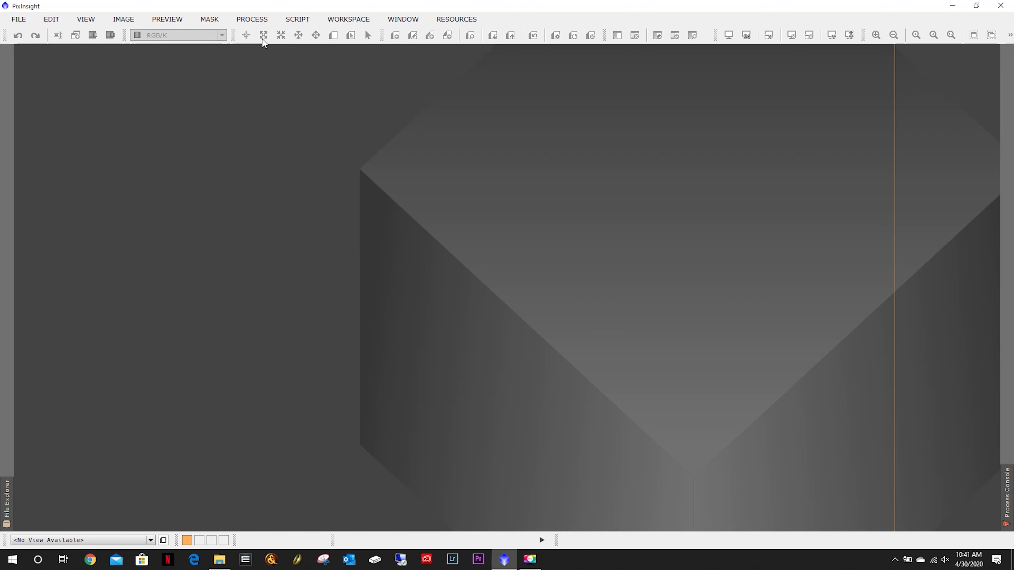
Open the ImageIntegration process from the full process list.
click(254, 20)
mouse_move(267, 39)
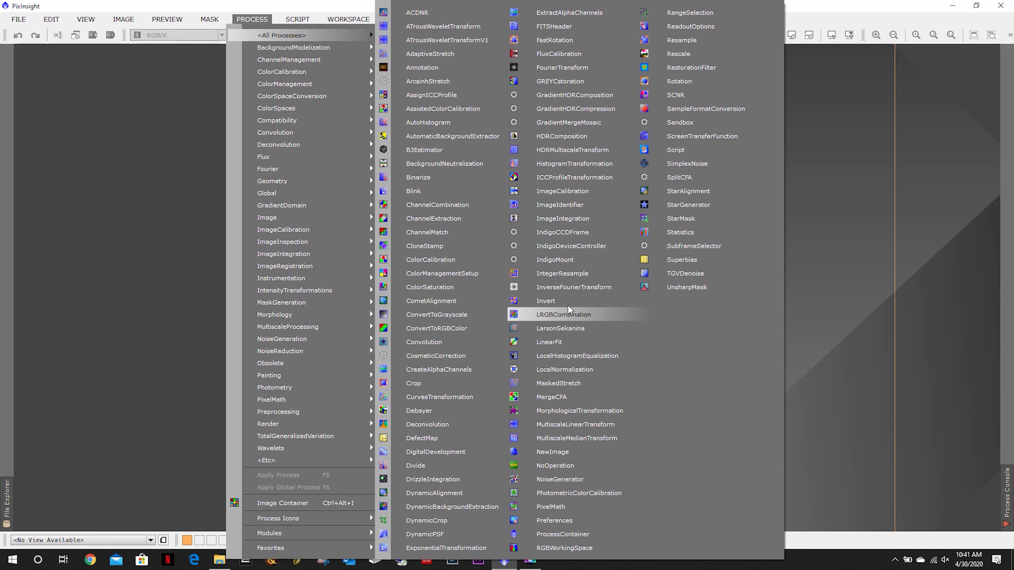
click(567, 223)
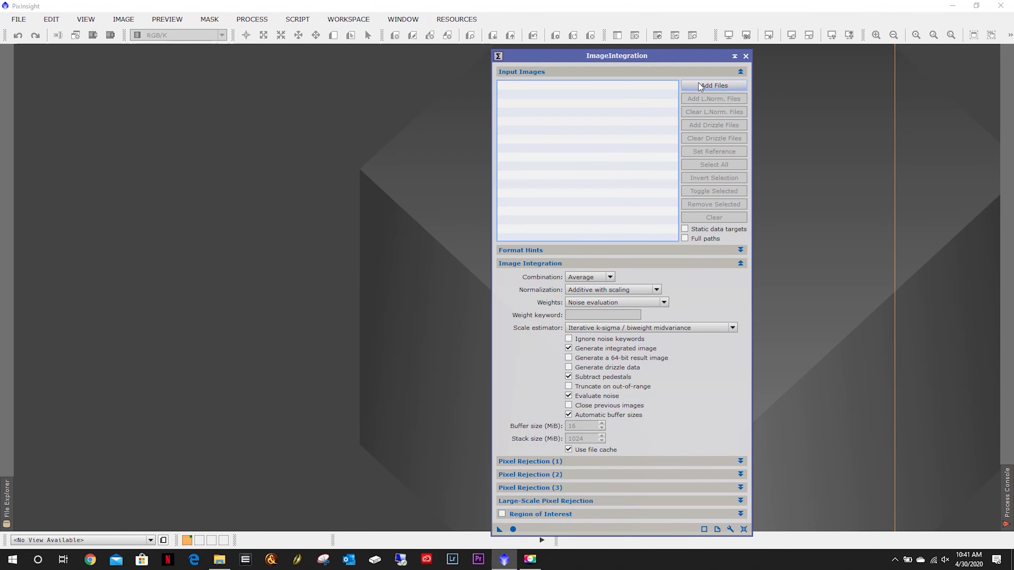
Add all dark frames from DataDrive E: > Astroimaging Working > Calibration > ASI1600MMPro > Subs > Darks_Mar2020 > 120sec_Gain135 as input images.
click(716, 84)
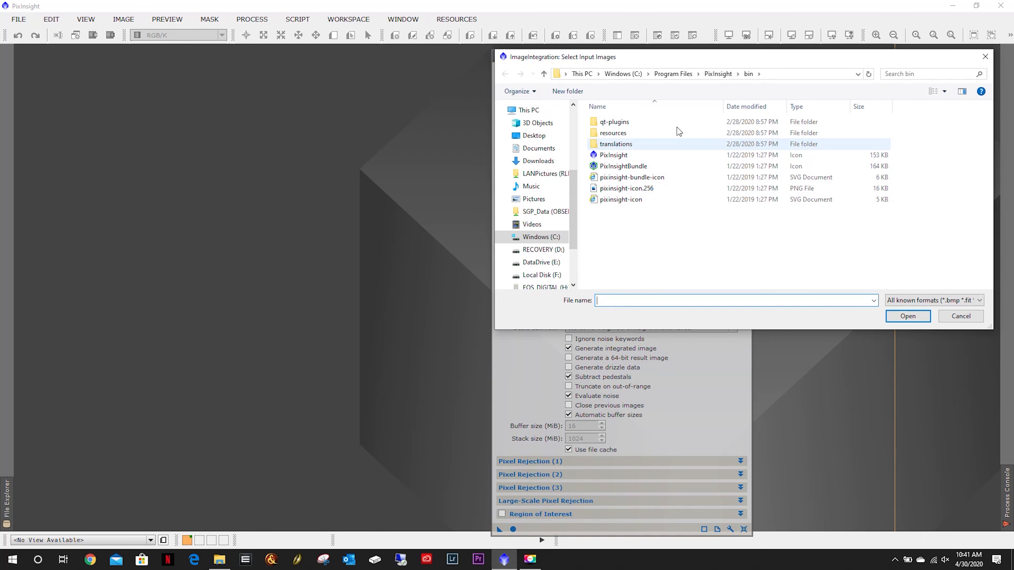
click(549, 262)
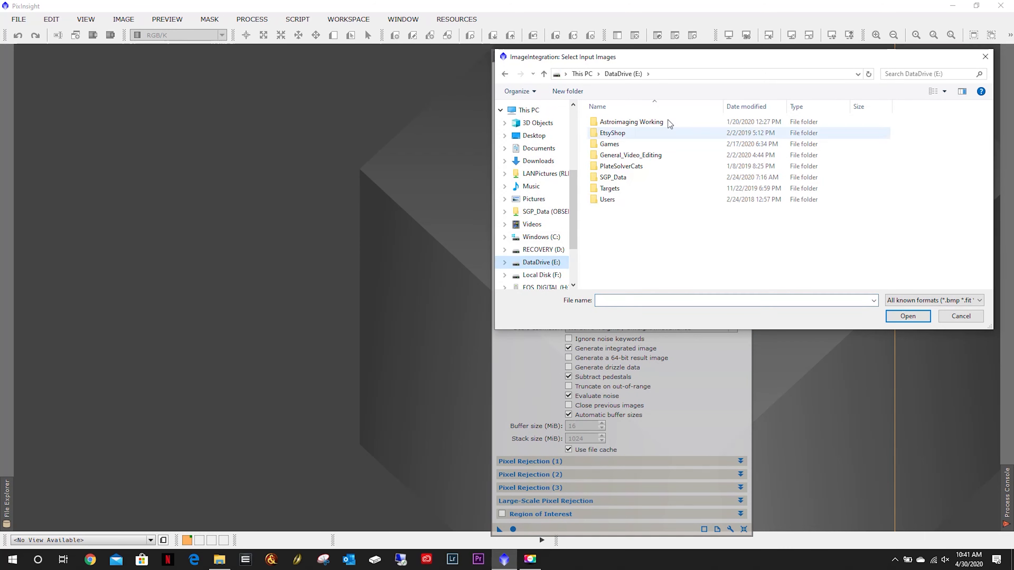
double_click(634, 123)
double_click(616, 134)
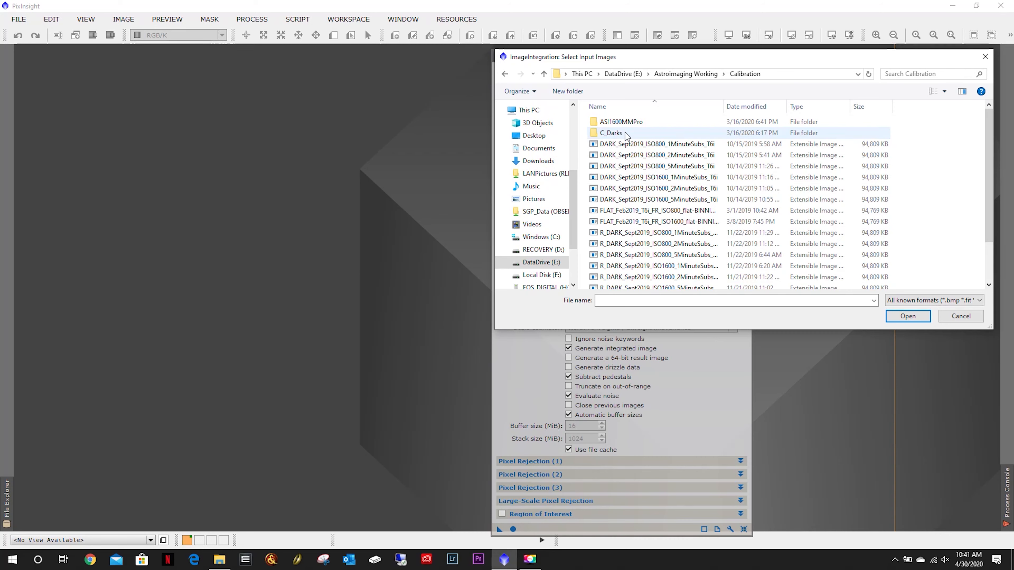
double_click(621, 122)
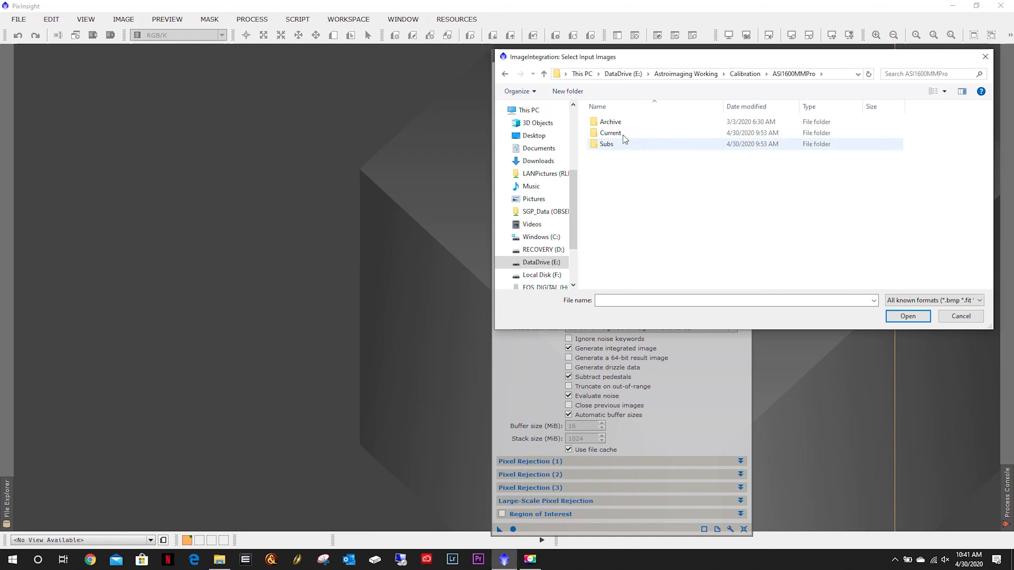
double_click(620, 146)
double_click(621, 122)
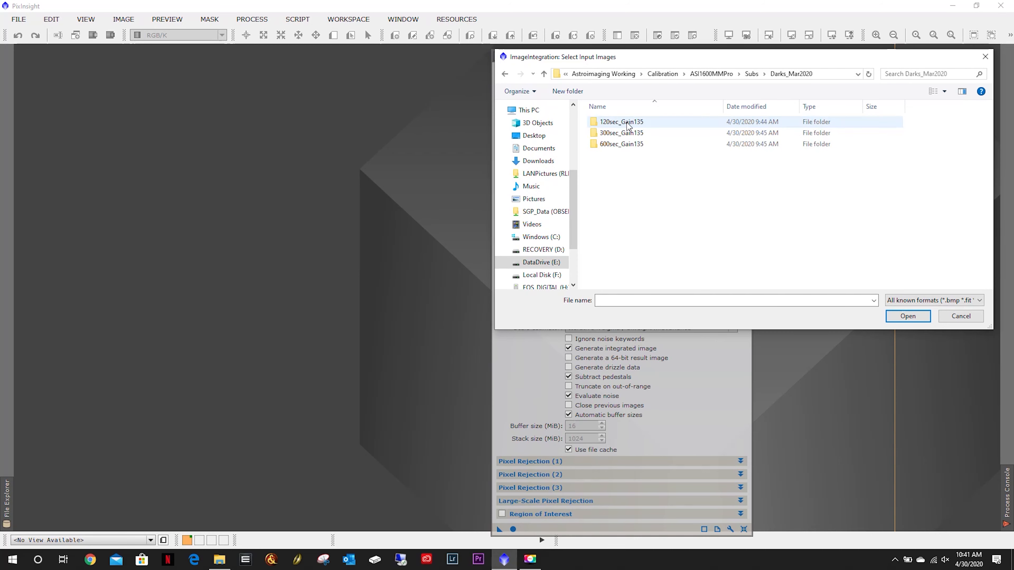
double_click(622, 122)
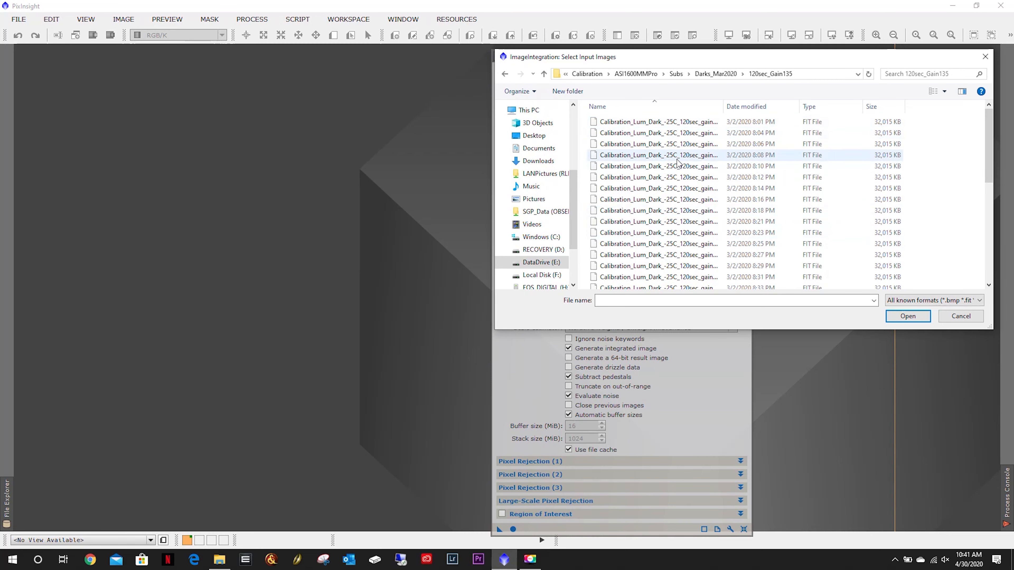
click(673, 125)
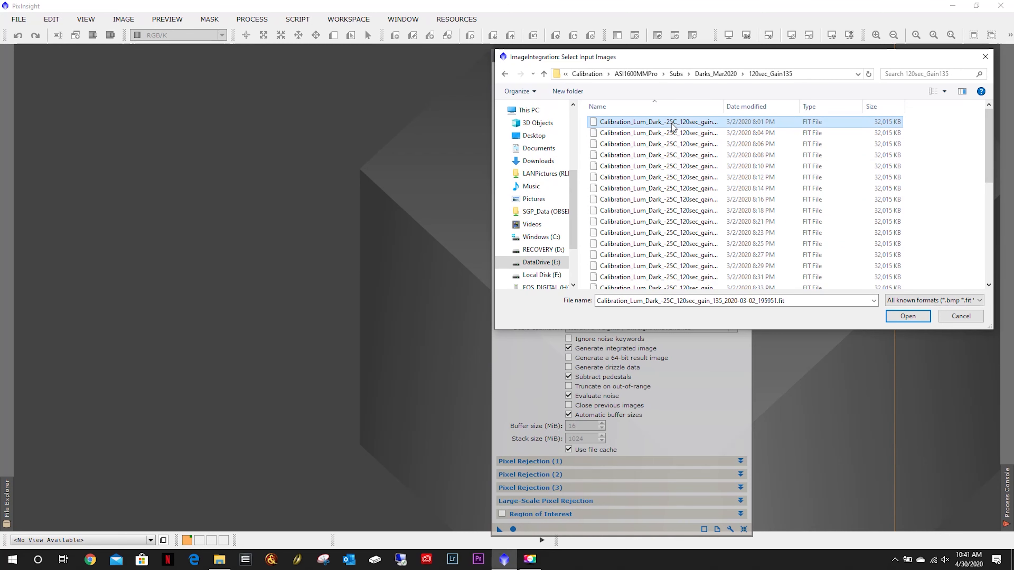
key(ctrl+a)
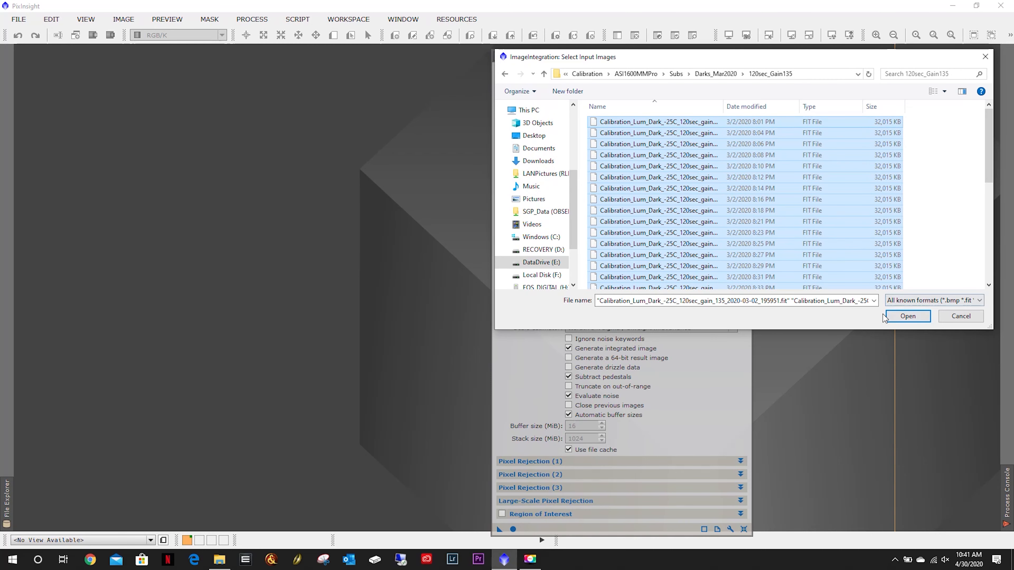
click(907, 316)
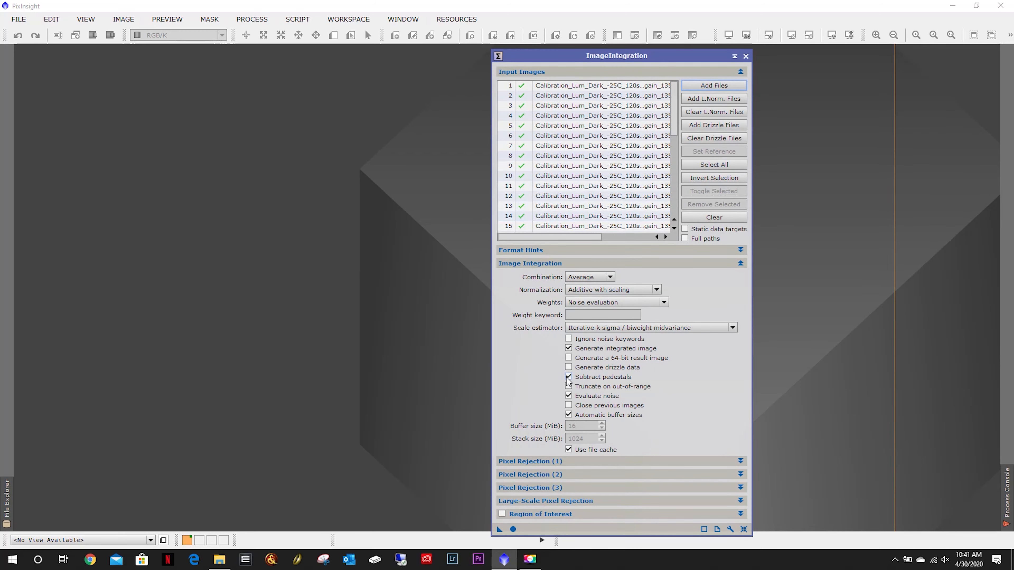
Review the 120sec_Gain135 folder contents in File Explorer before returning to the integration dialog.
click(219, 559)
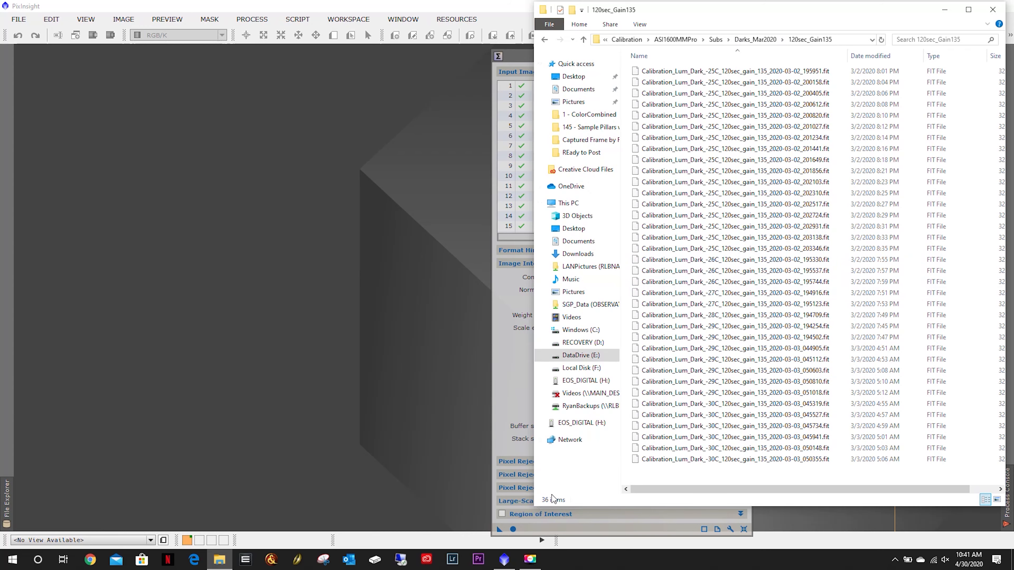
click(505, 343)
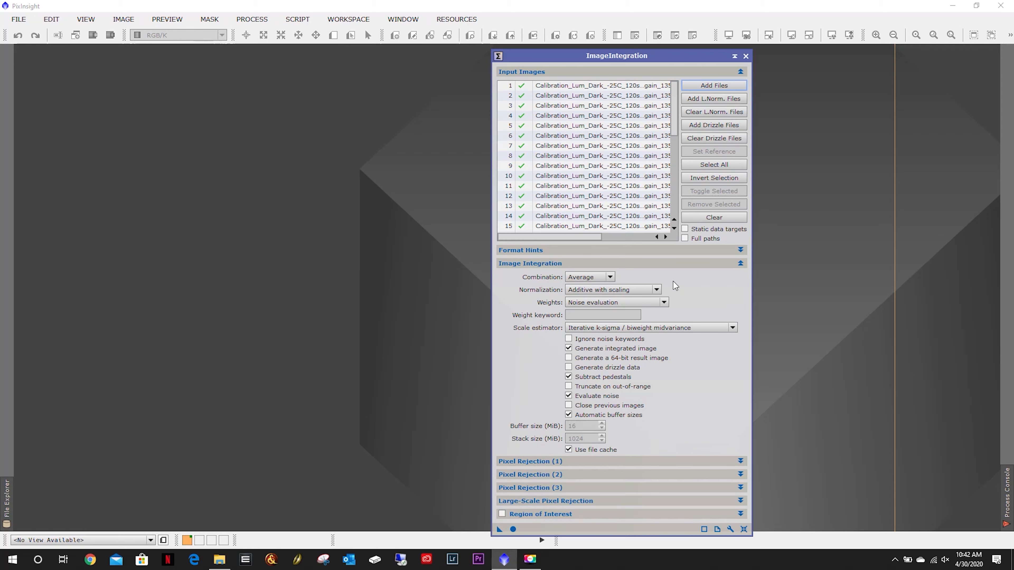
Set normalization to No normalization and weights to Don't care (all weights = 1).
click(651, 289)
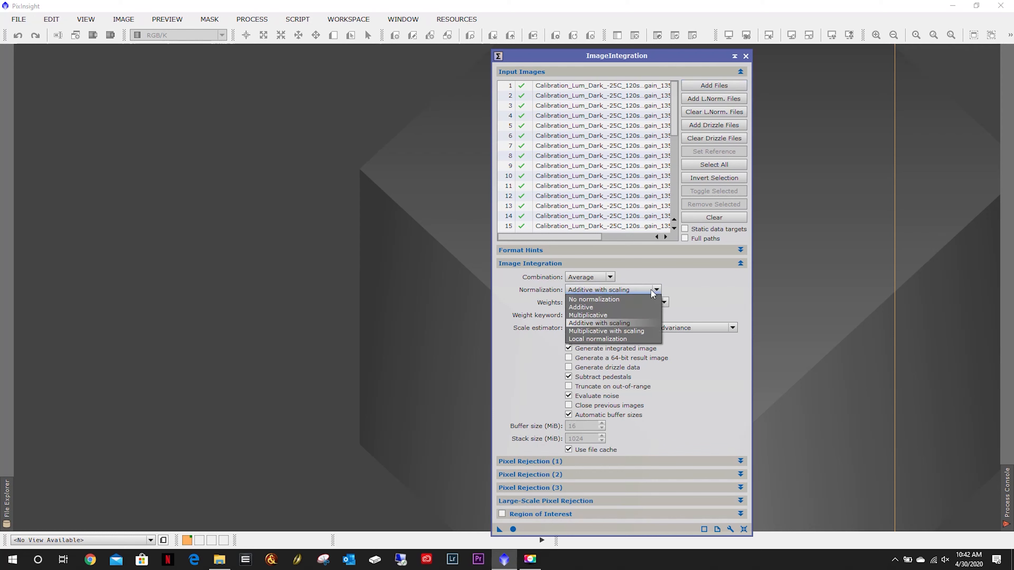
click(593, 299)
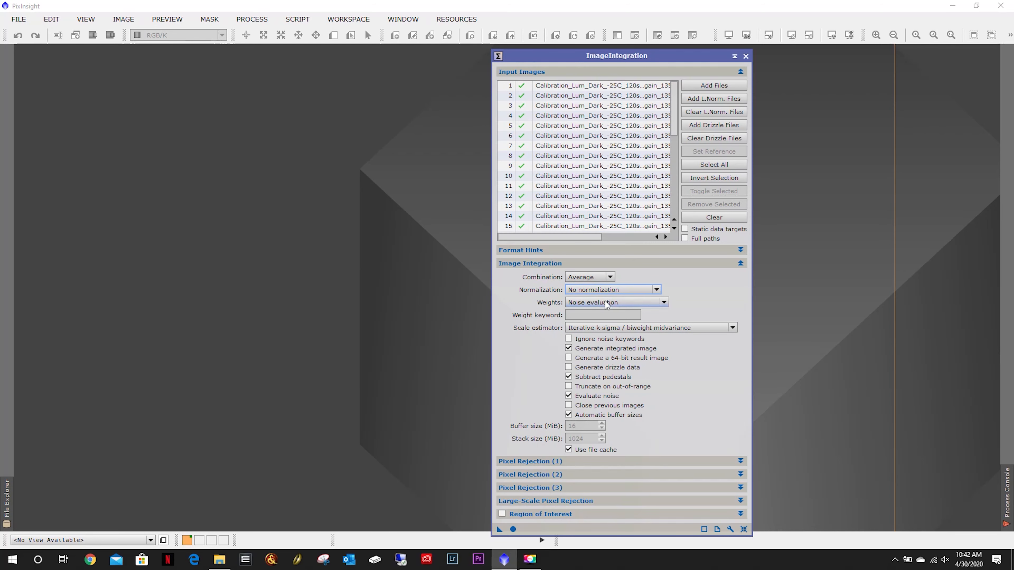
mouse_move(605, 301)
click(646, 304)
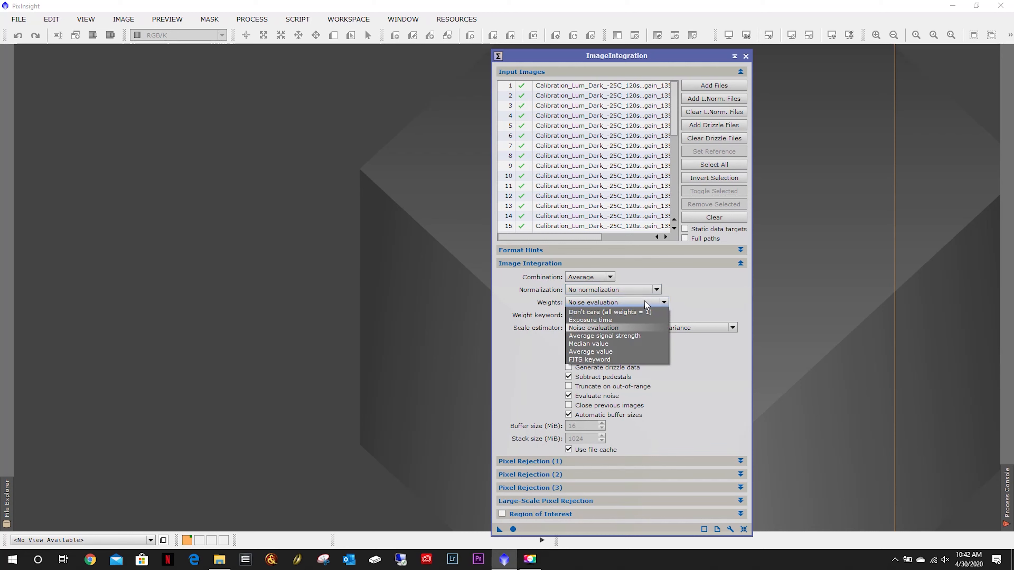
click(621, 312)
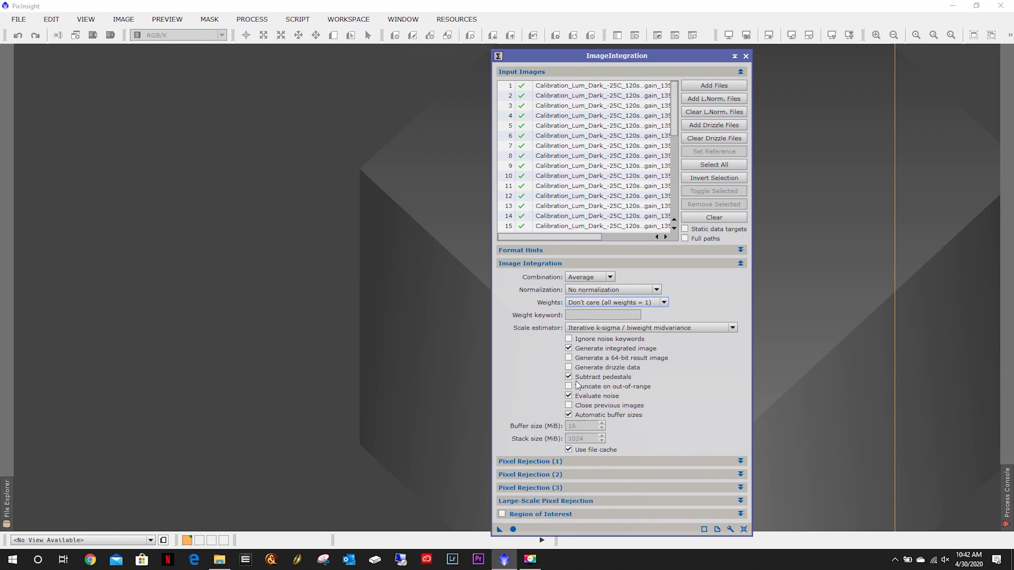
Turn off Subtract pedestals and Evaluate noise in the Image Integration settings.
click(568, 376)
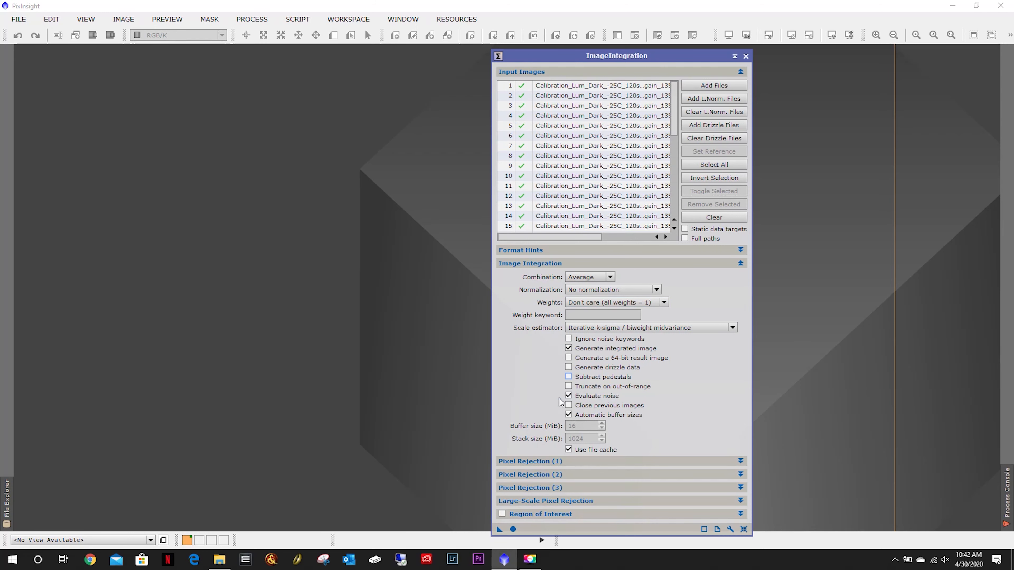
click(570, 395)
mouse_move(580, 416)
click(589, 264)
Set the pixel rejection algorithm to Generalized Extreme Studentized Deviate (ESD) Test.
click(590, 276)
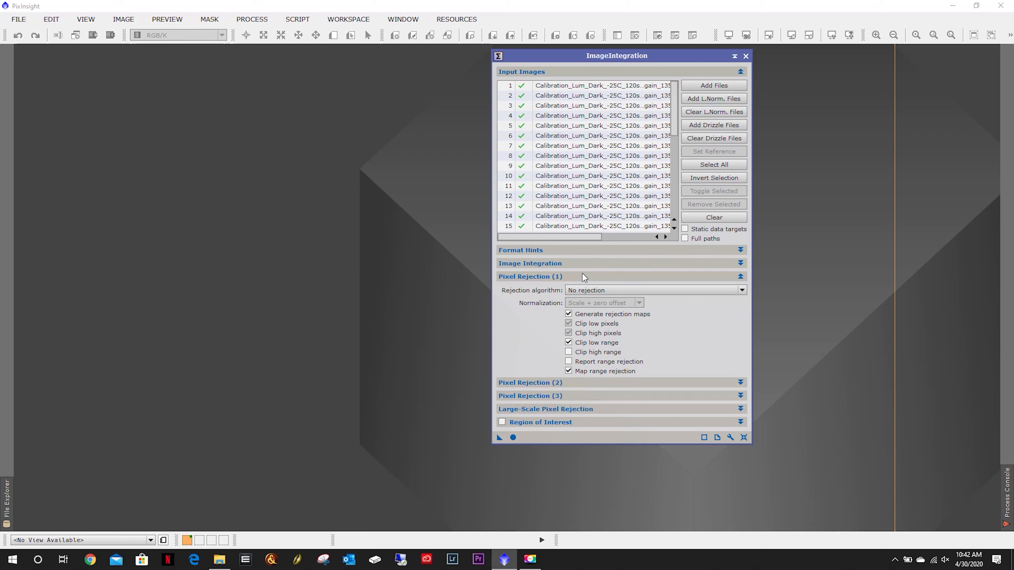
click(604, 289)
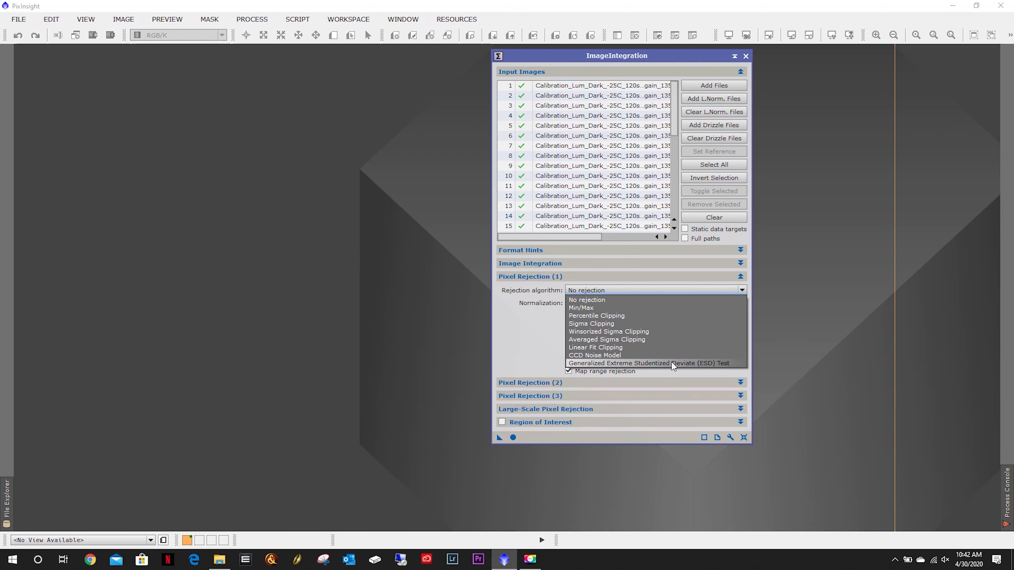
click(519, 344)
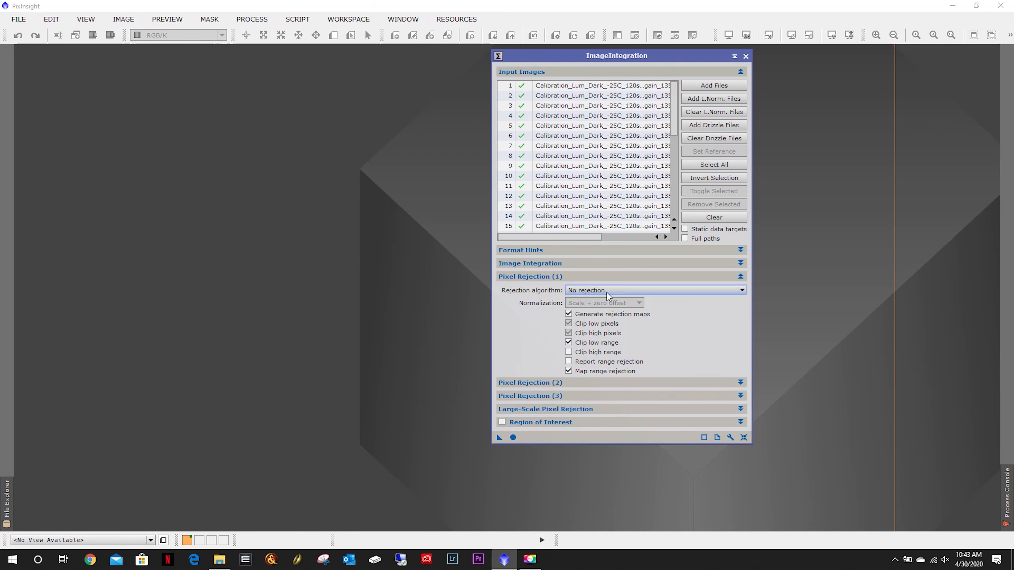
mouse_move(605, 294)
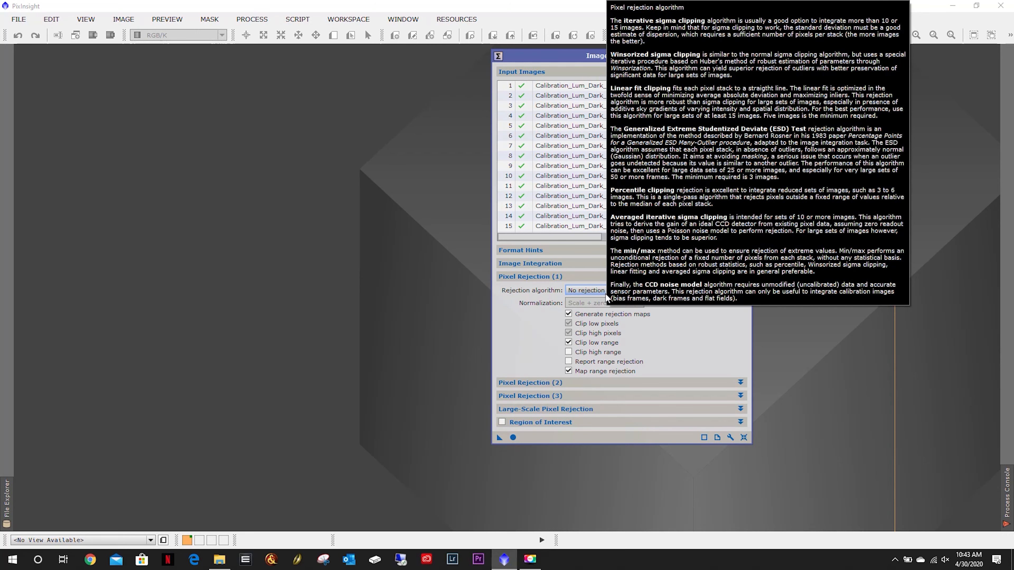
click(598, 288)
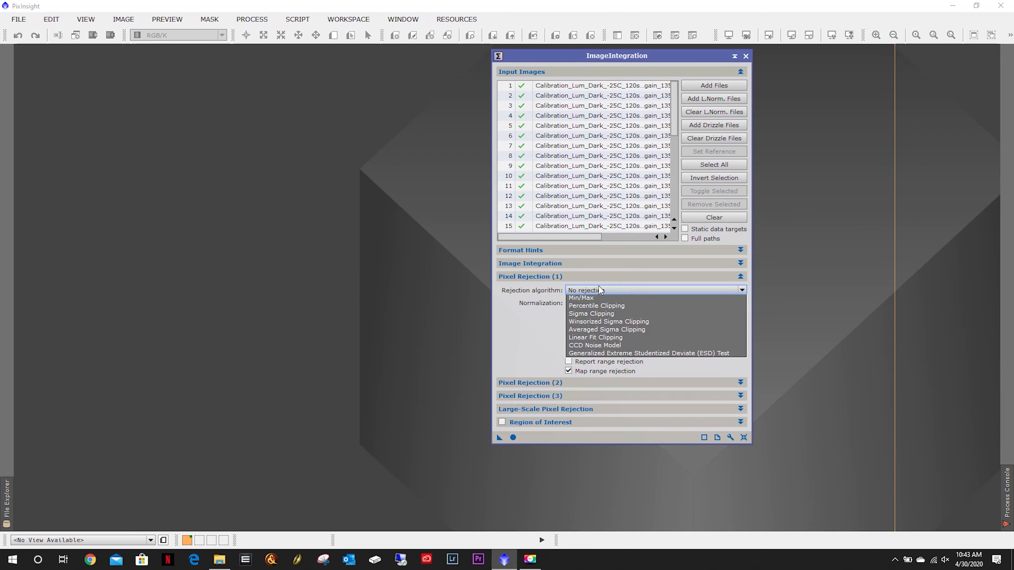
click(661, 363)
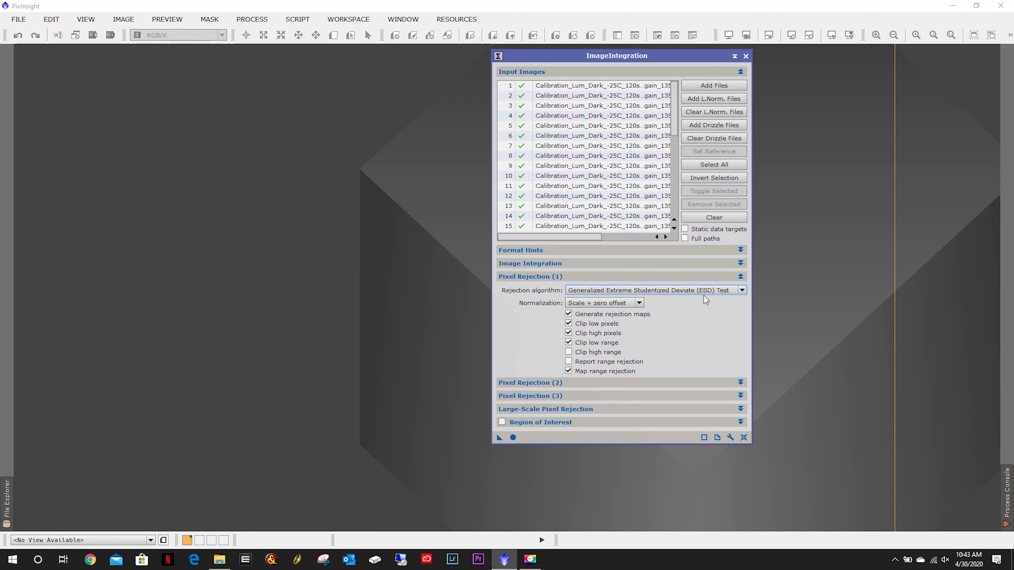
Turn off Generate rejection maps and Clip low range in the Pixel Rejection (1) options.
click(643, 314)
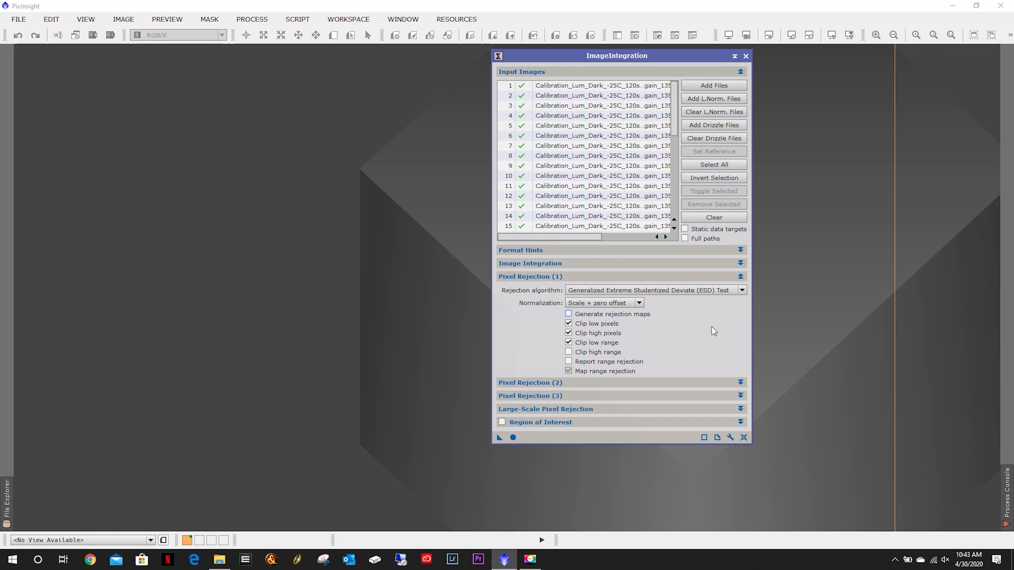
click(570, 343)
click(597, 277)
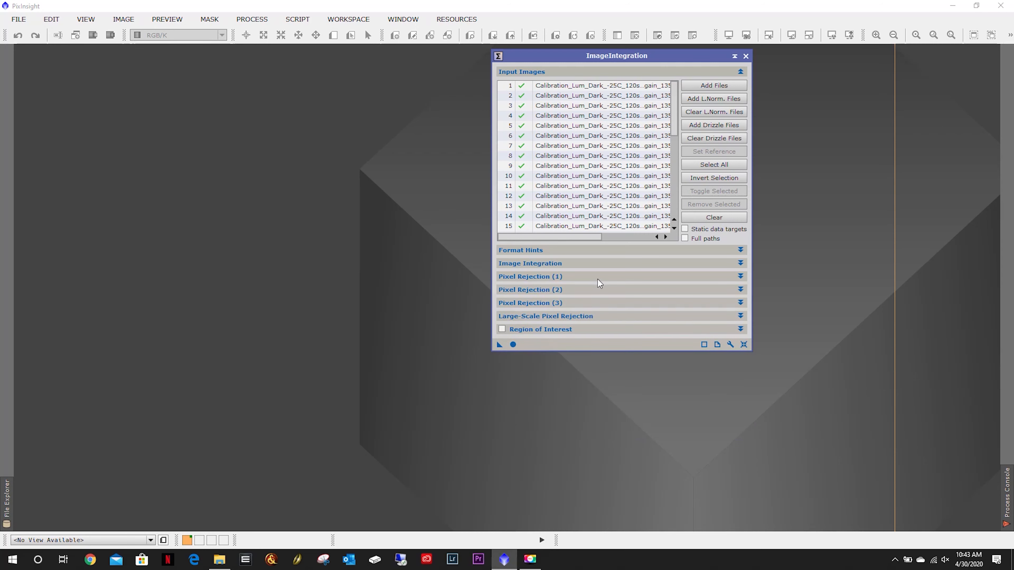
Review the Pixel Rejection (2), Pixel Rejection (3) and Large-Scale Pixel Rejection settings.
click(586, 291)
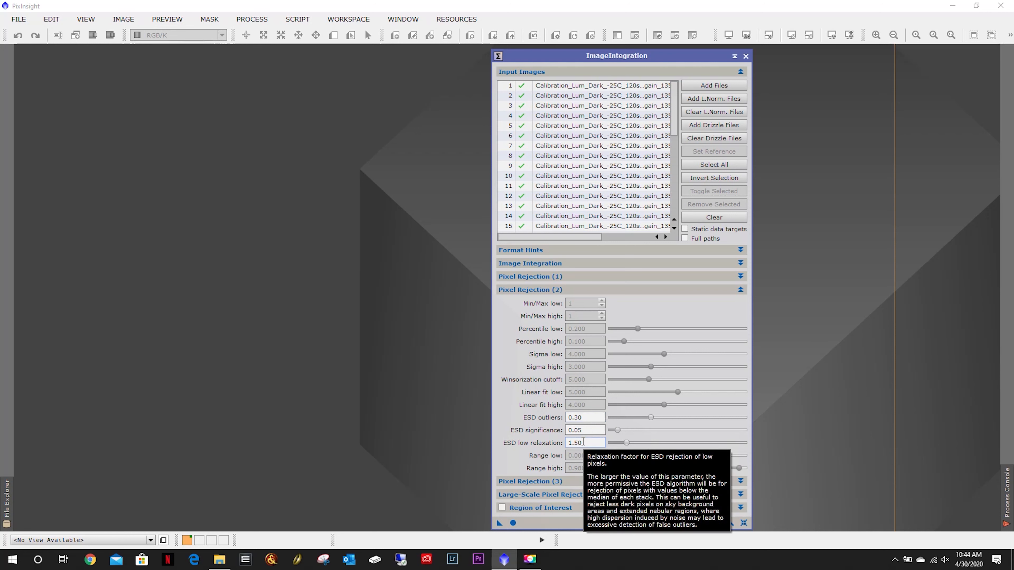
click(598, 289)
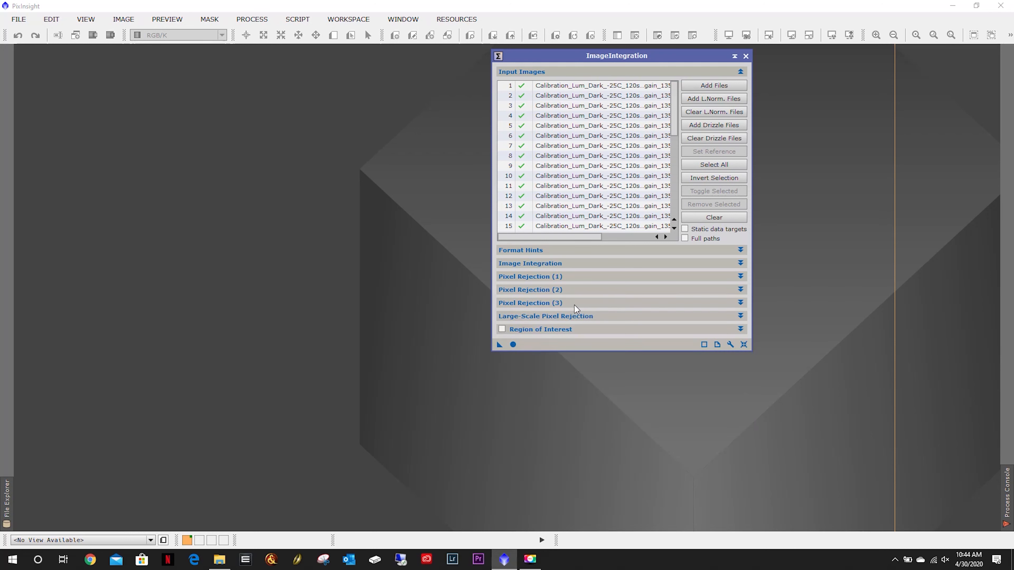
click(578, 304)
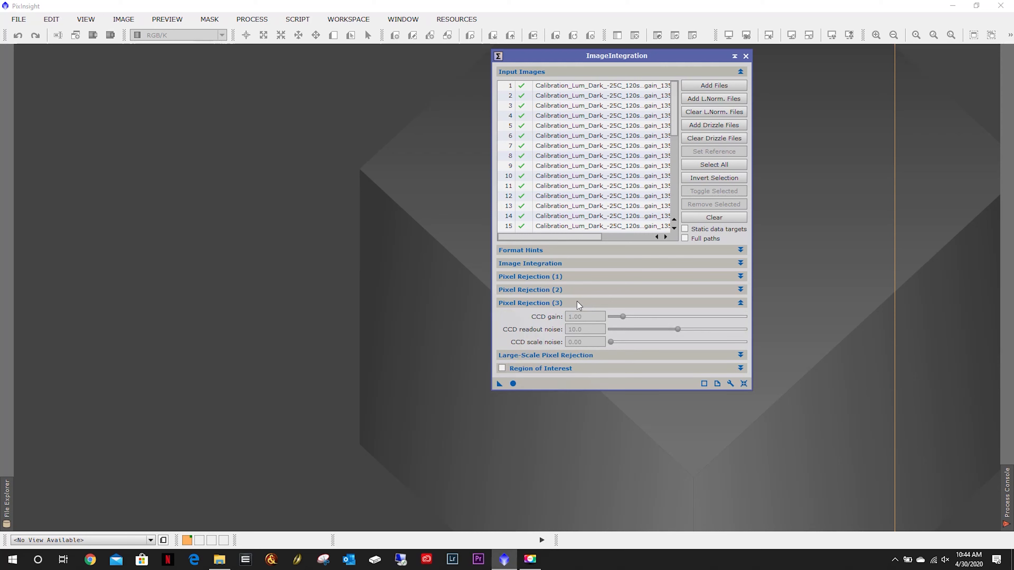
click(577, 303)
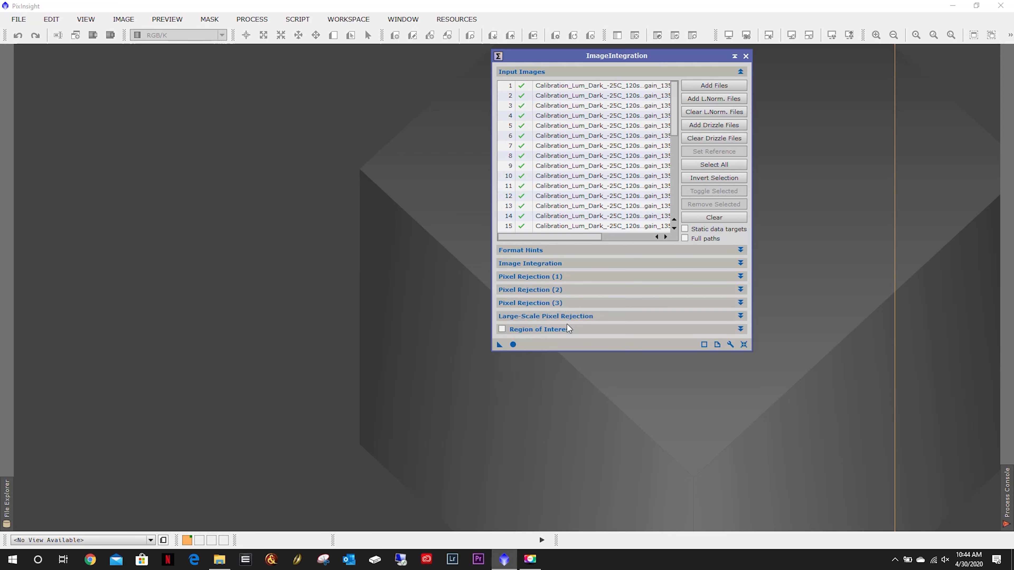
click(579, 316)
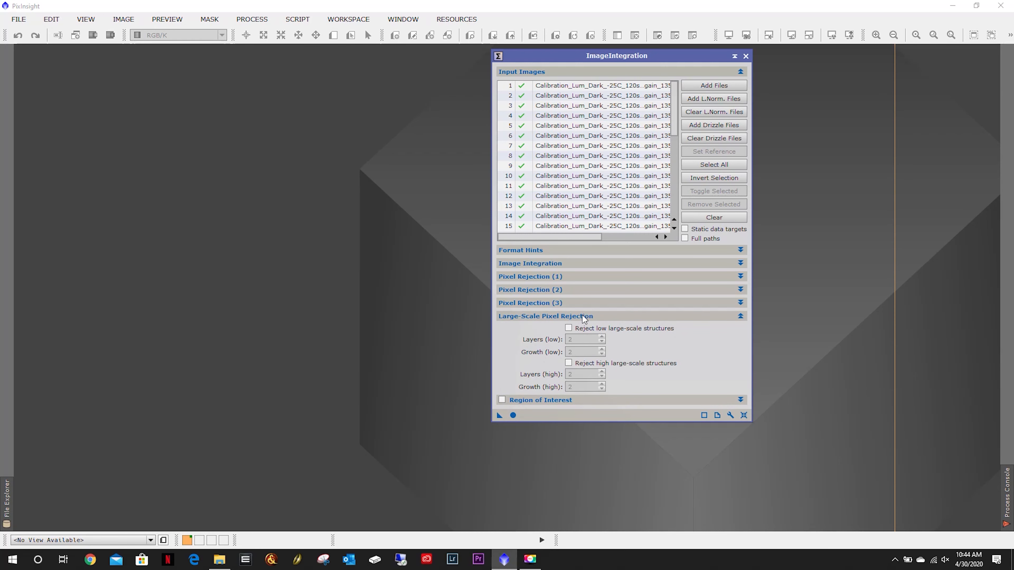
click(609, 316)
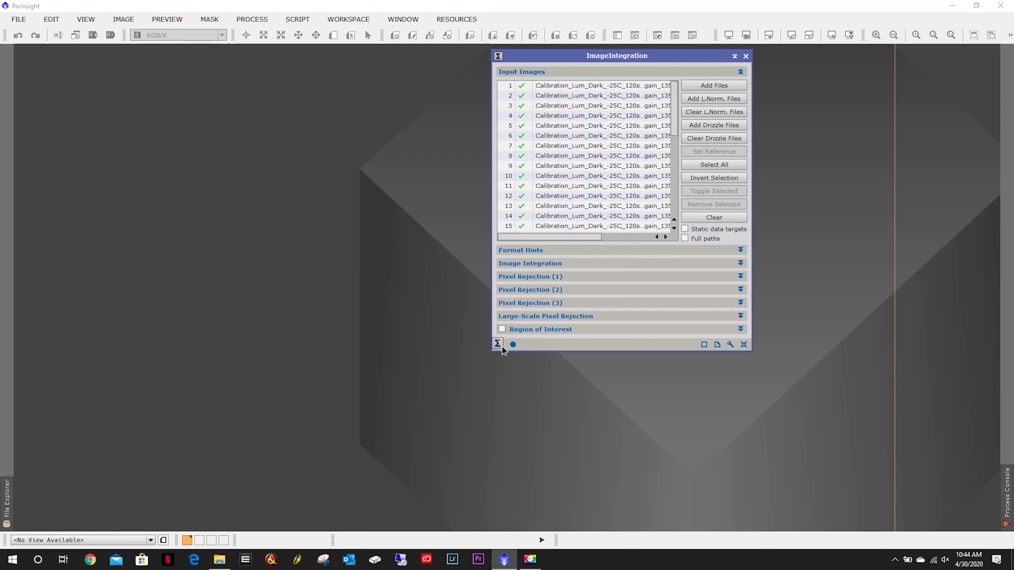
Save the configured ImageIntegration settings as a process icon on the workspace.
drag(503, 346, 657, 425)
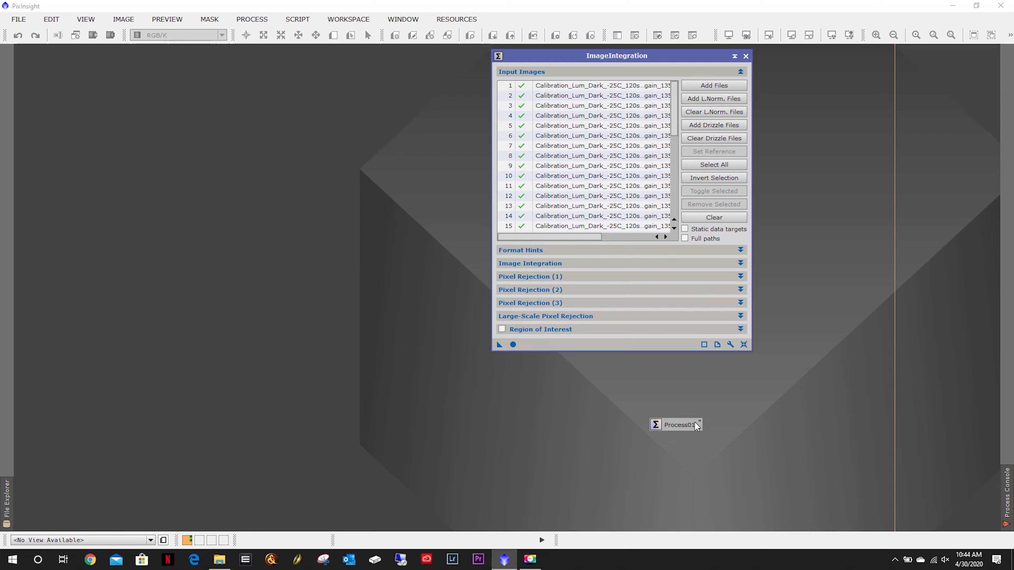
Rename the ImageIntegration process icon to CreateMasterDark and move it aside on the workspace.
right_click(675, 422)
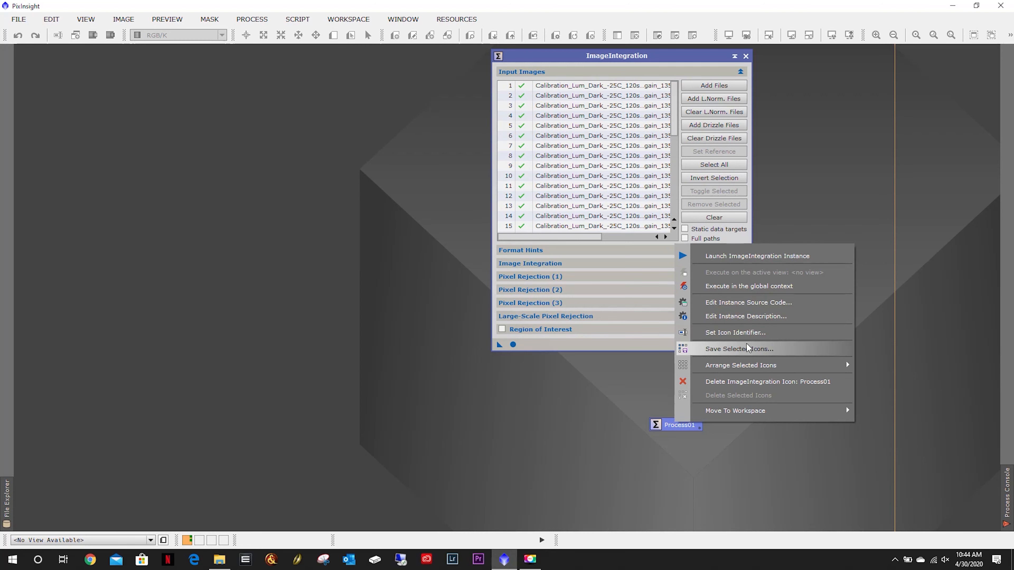
click(748, 333)
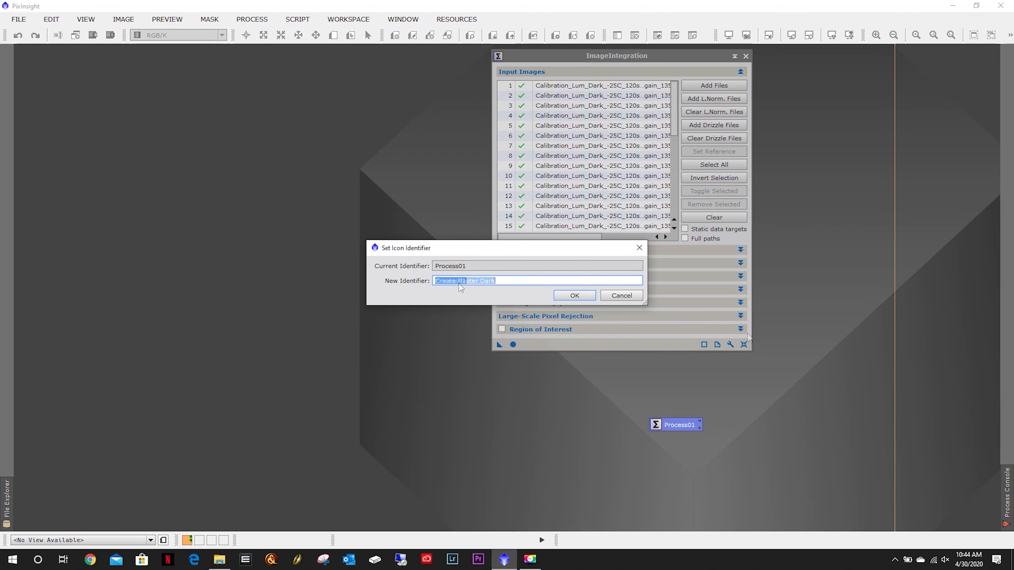
text(Create Master Dark)
key(BackSpace)
click(574, 296)
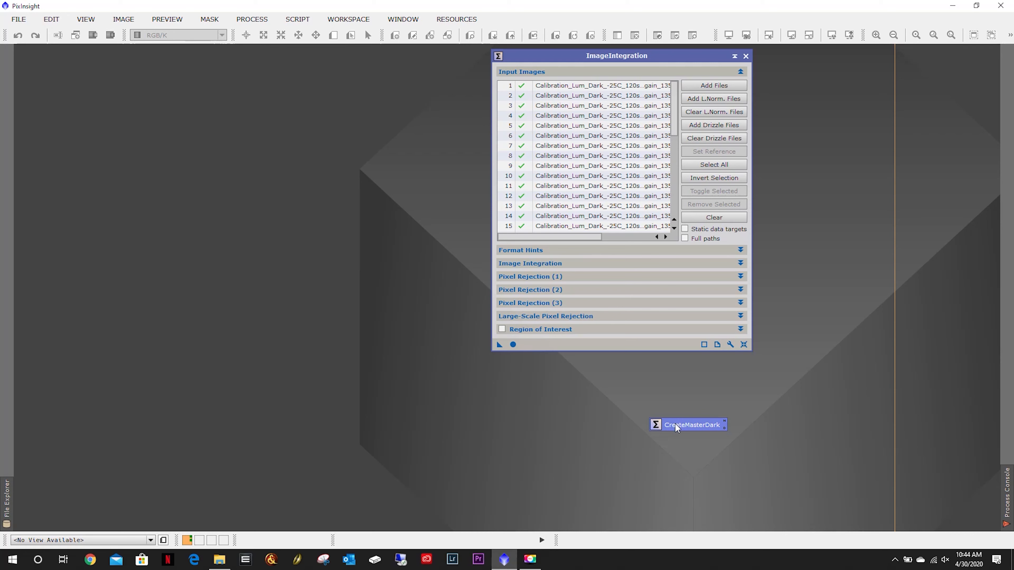
drag(655, 424, 921, 43)
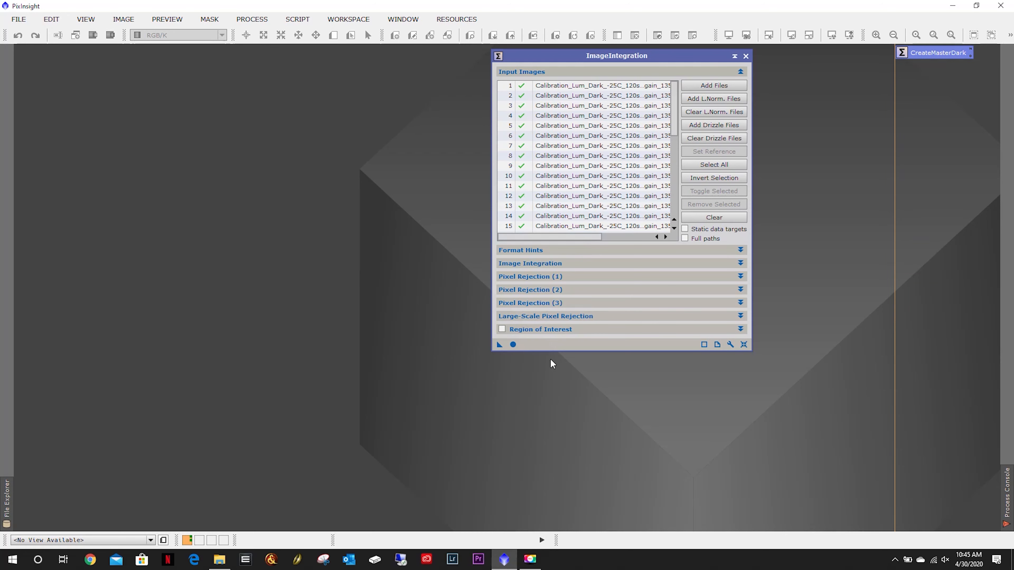
Run the integration globally and inspect the resulting master dark with an automatic screen stretch, then reset it.
click(513, 344)
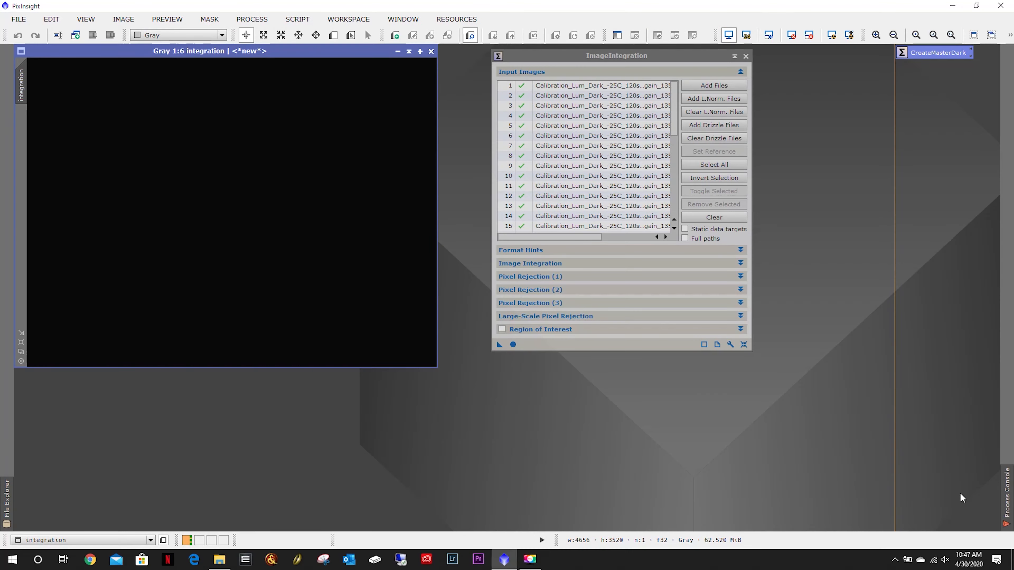
click(1008, 499)
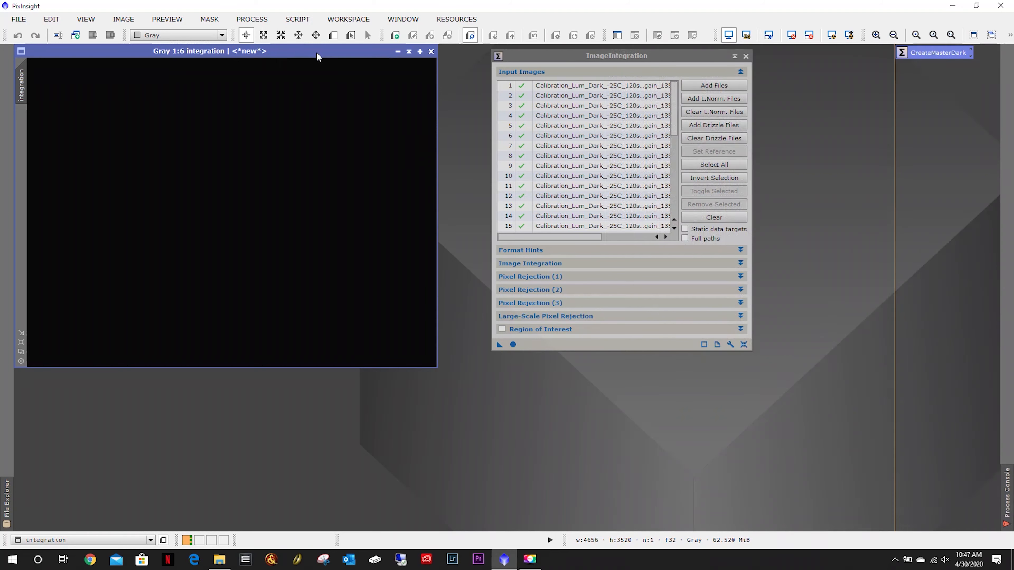
click(831, 35)
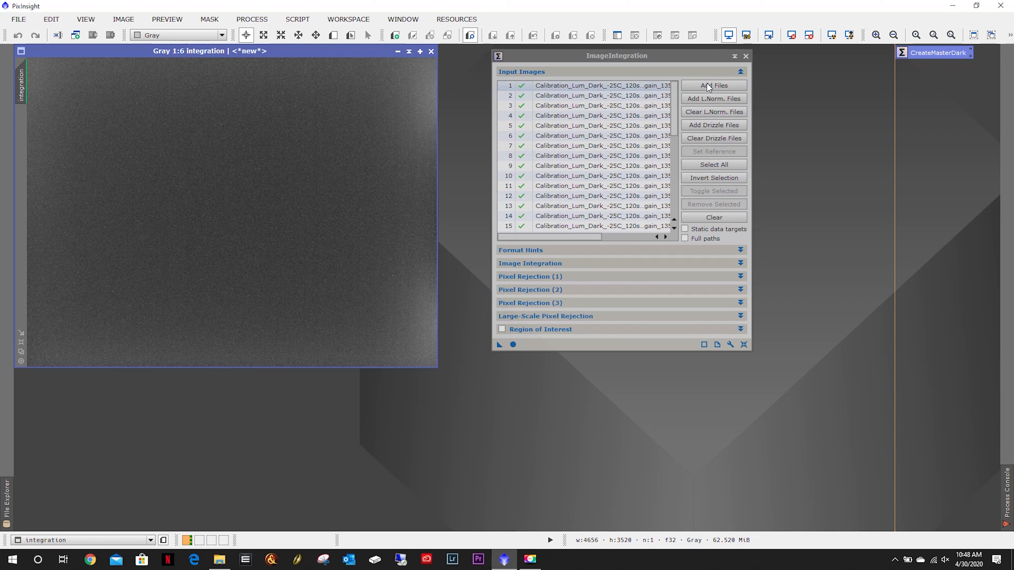
click(792, 35)
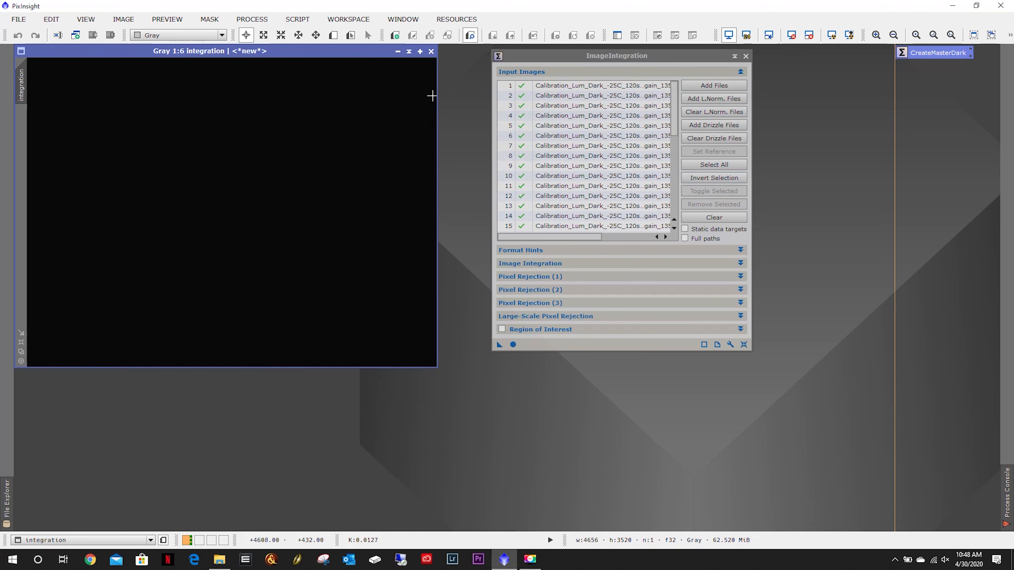
Save the integrated image as MasterDark_120sec_Gain135_March2020 in XISF format with 32-bit floating point, then close it.
click(18, 19)
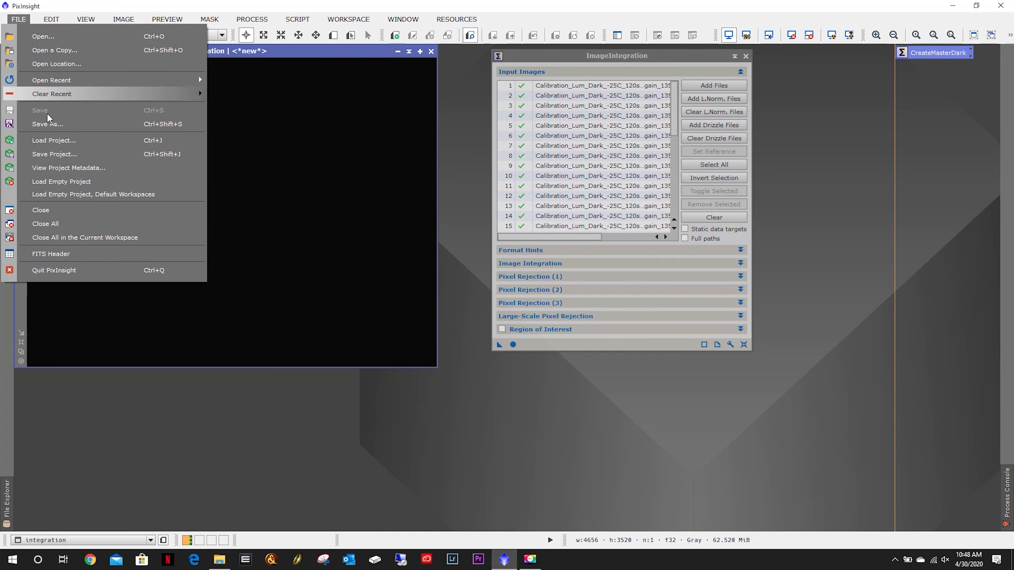
click(52, 124)
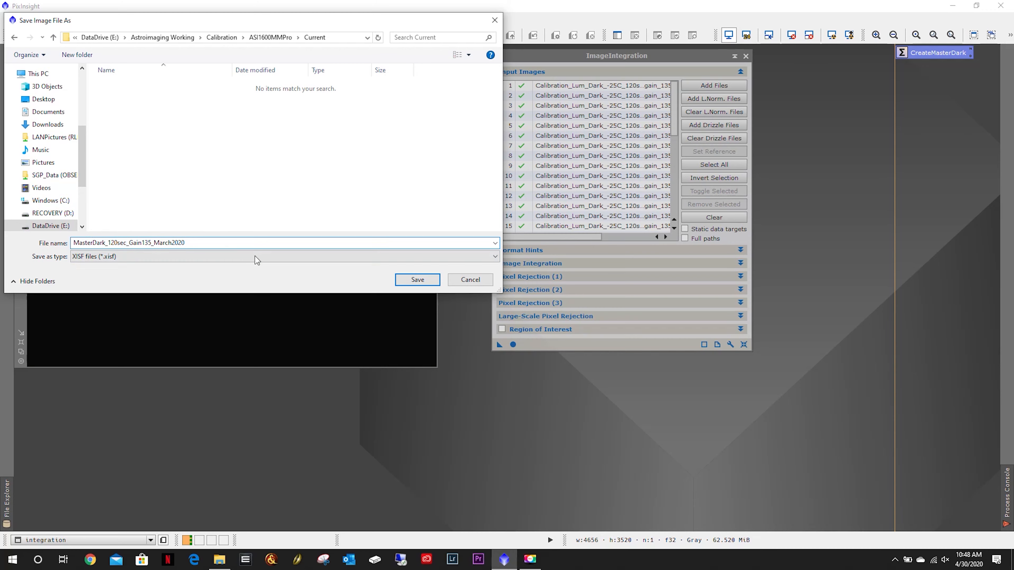
click(399, 281)
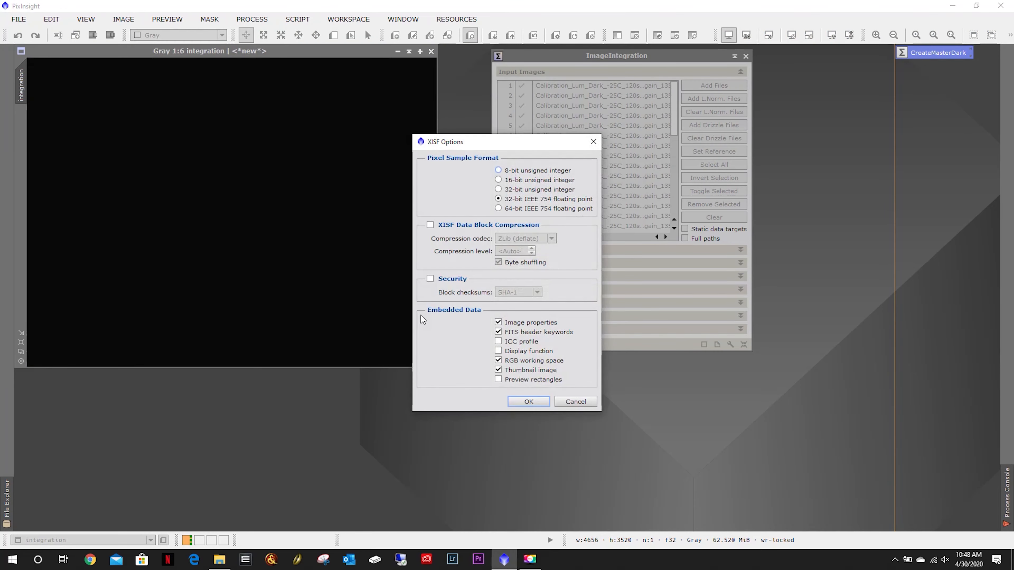
click(526, 402)
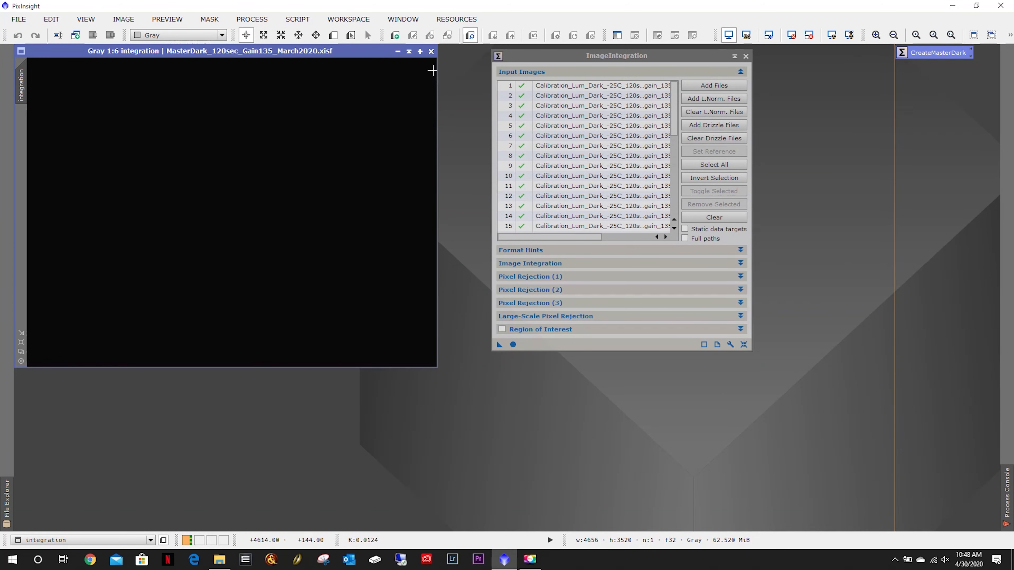
click(431, 51)
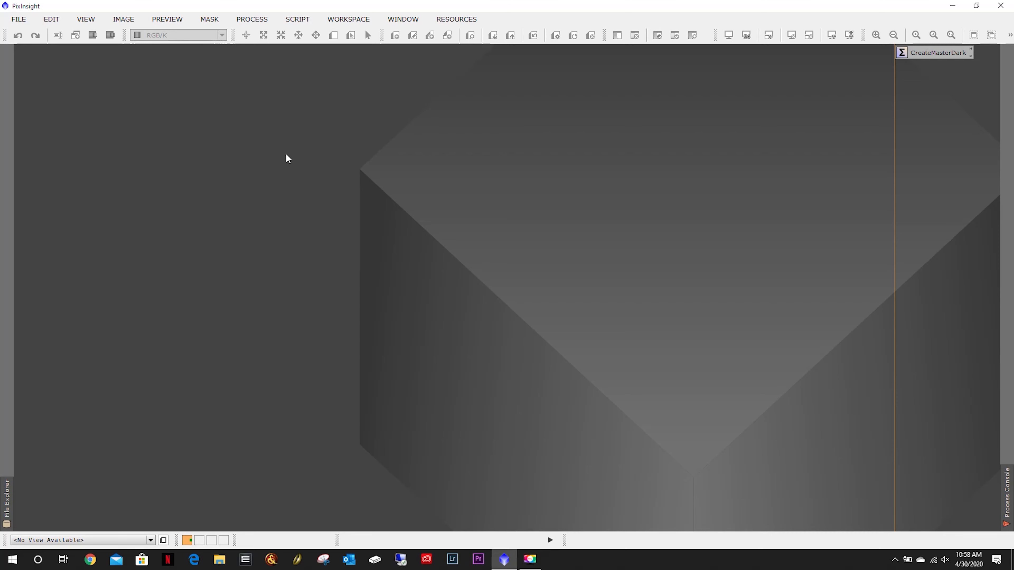
Open File Explorer and browse to the DataDrive Calibration ASI1600MMPro Current folder holding the saved master darks.
click(219, 559)
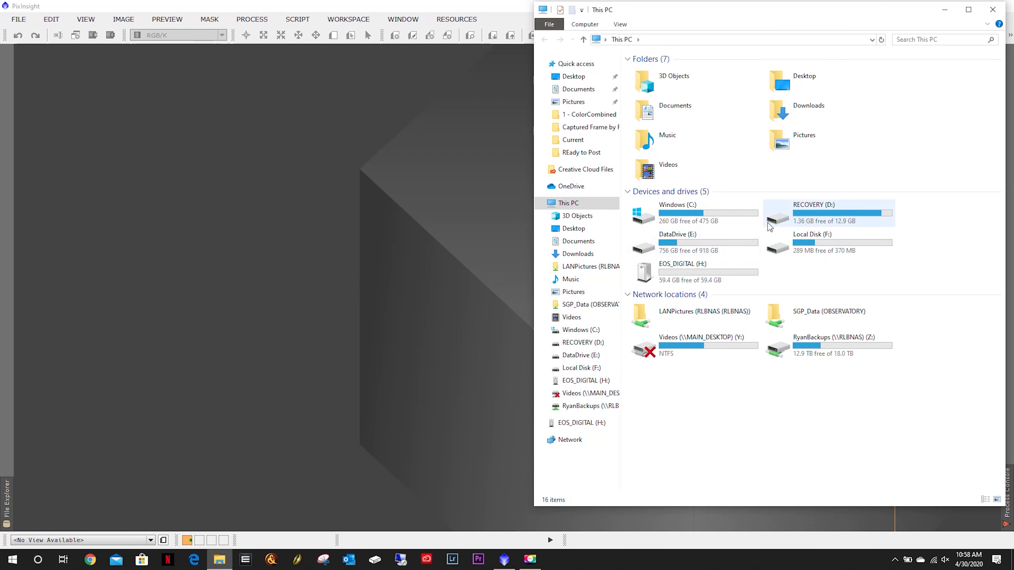
double_click(696, 245)
double_click(666, 73)
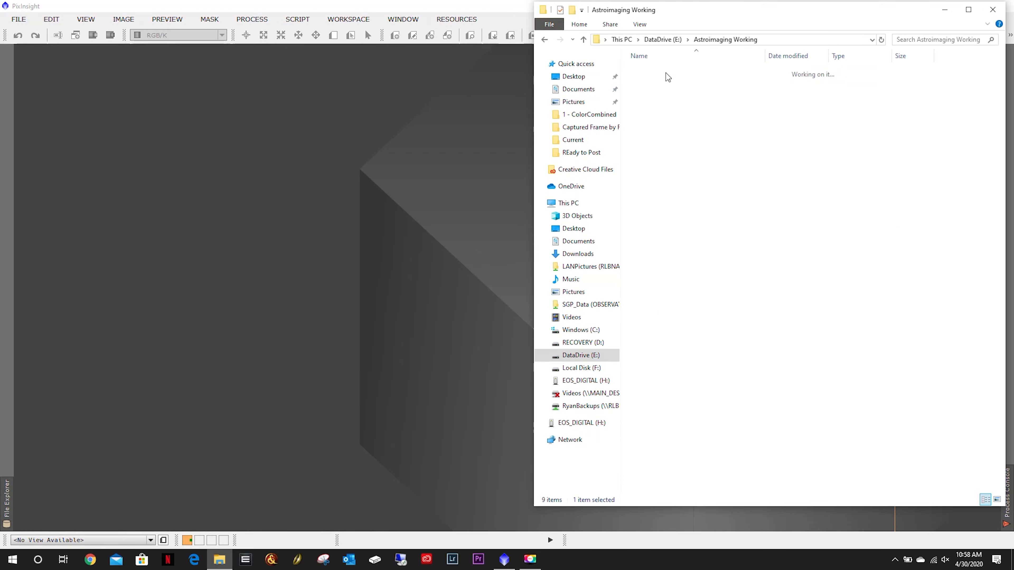
double_click(664, 83)
double_click(664, 82)
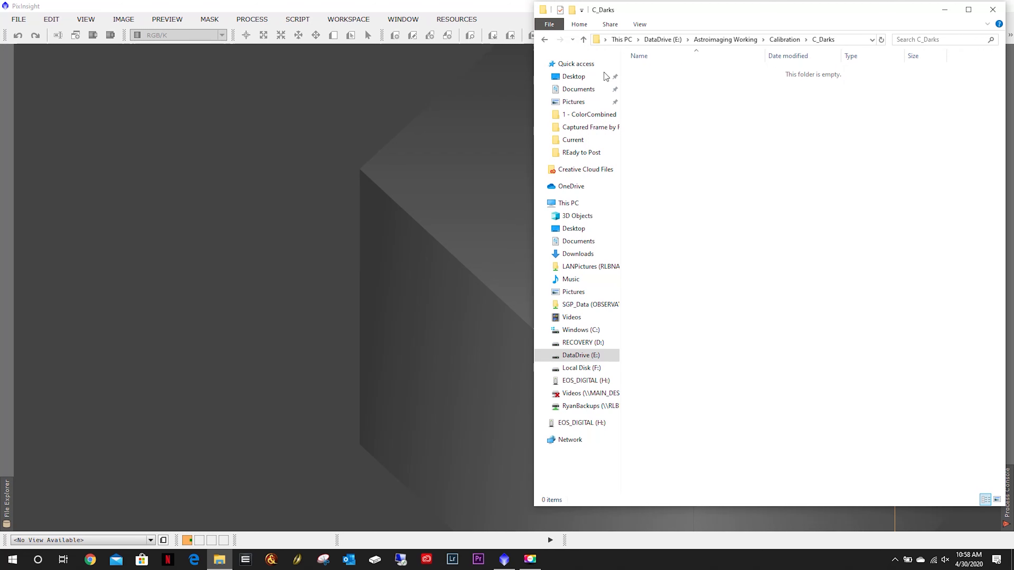
click(544, 39)
double_click(661, 72)
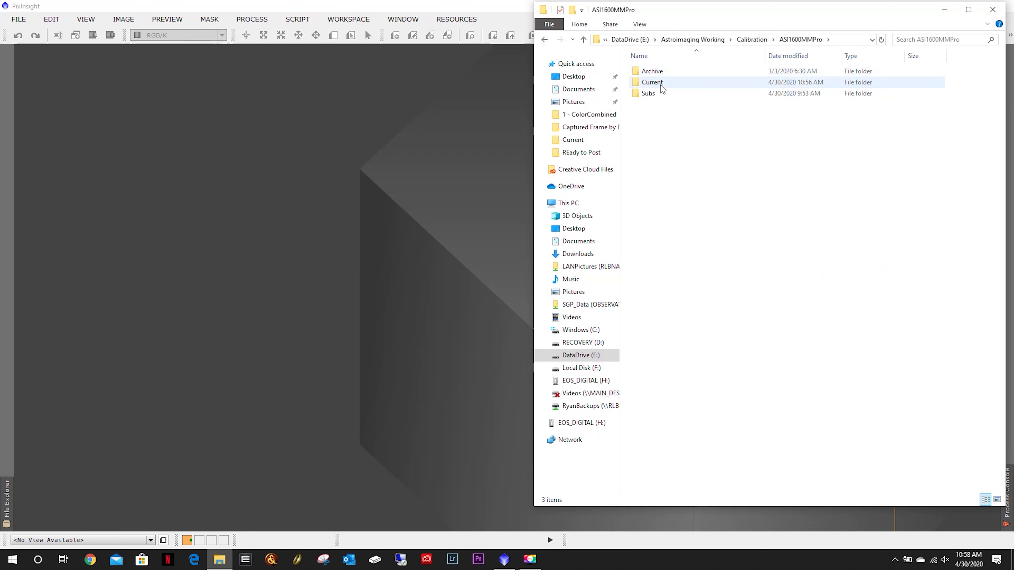
click(660, 82)
double_click(660, 83)
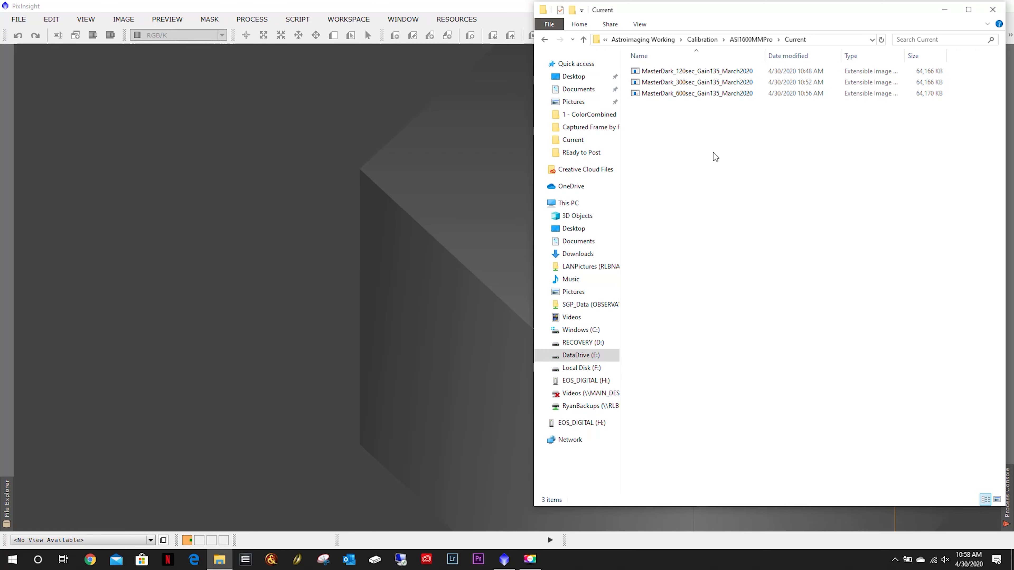
click(399, 161)
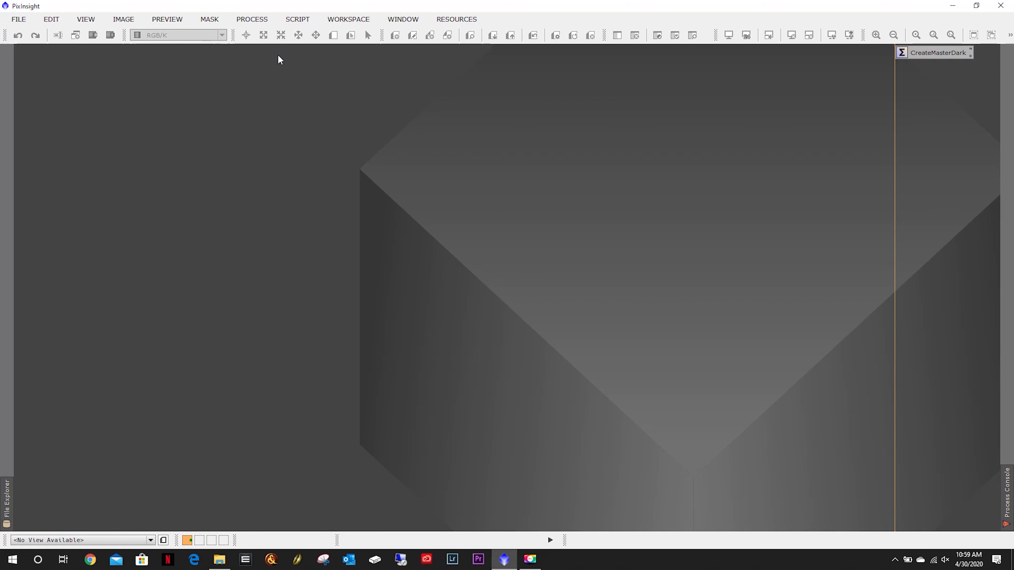
Browse to the Approved folder of M51 - Whirlpool Galaxy under BatchProcessing Originals.
click(219, 559)
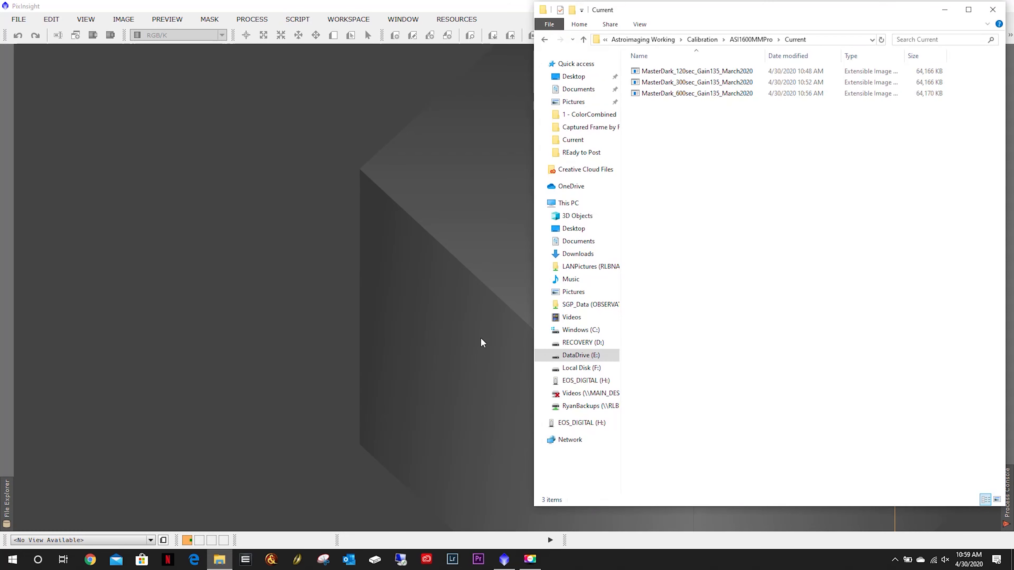
click(650, 40)
double_click(670, 71)
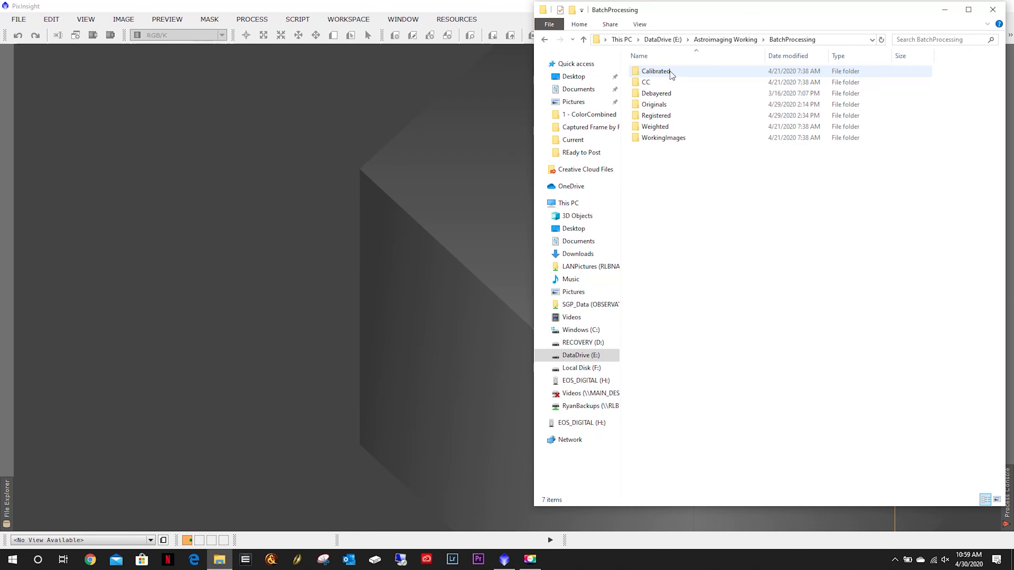
double_click(657, 104)
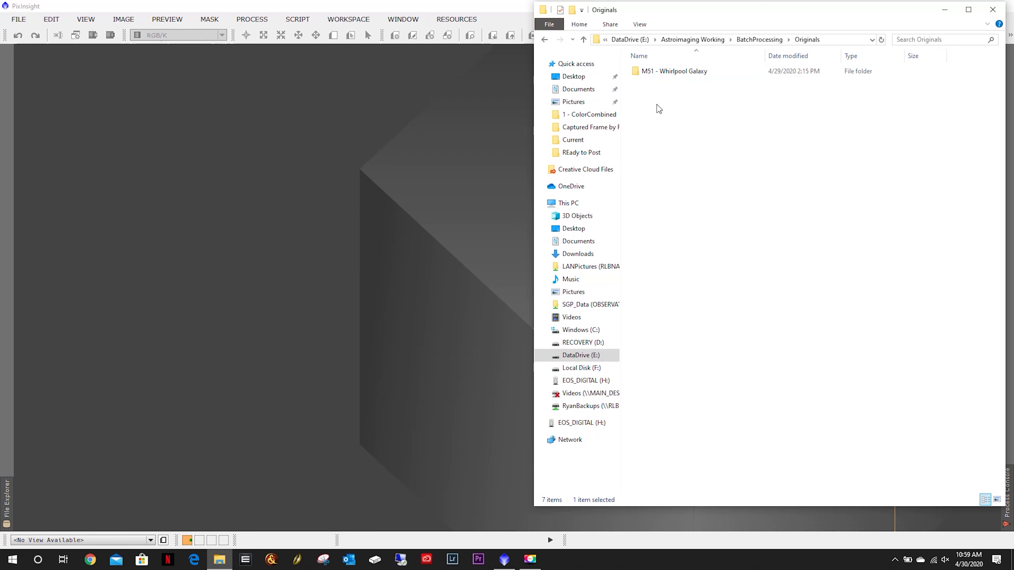
click(661, 75)
double_click(662, 74)
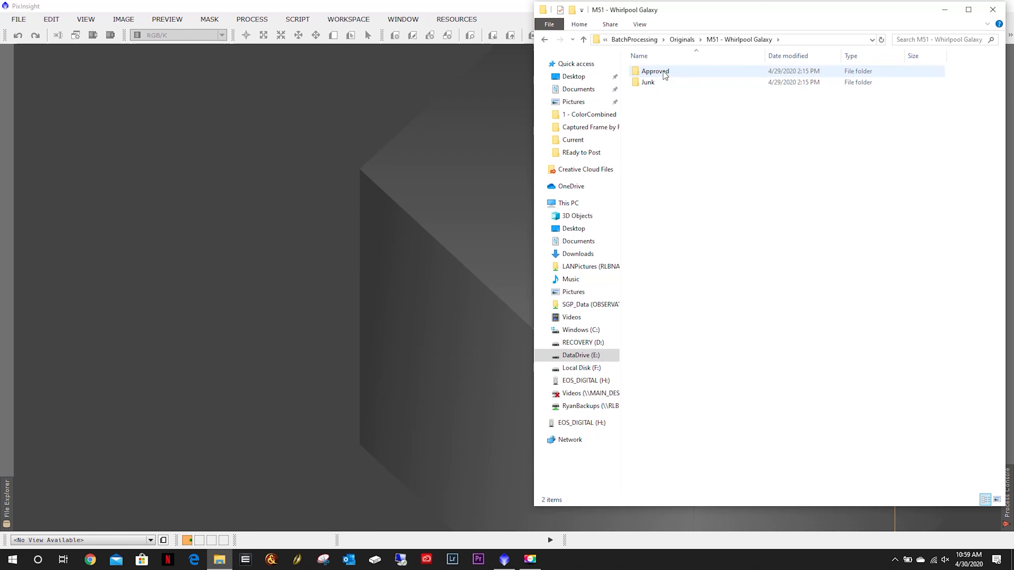
double_click(663, 71)
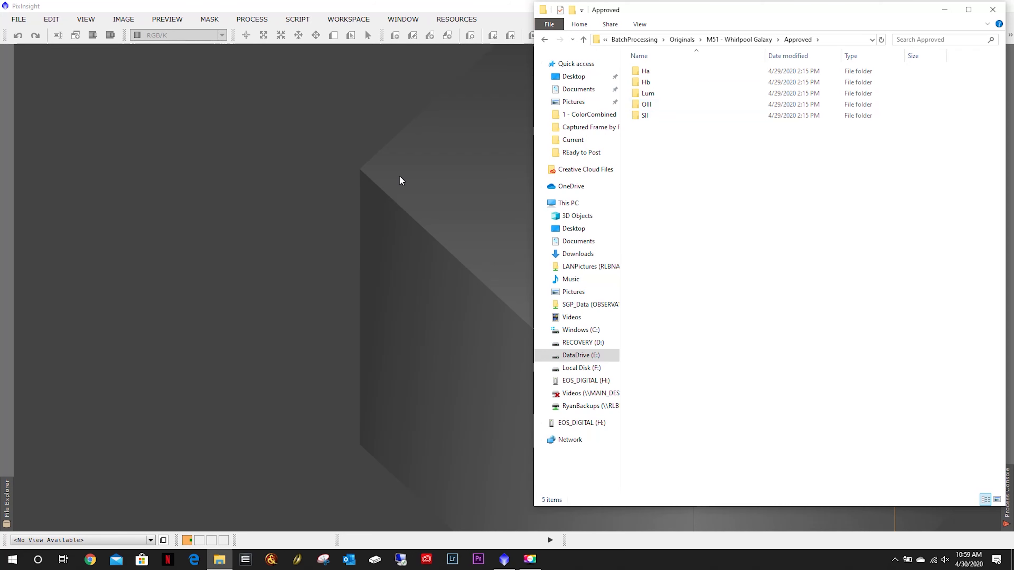
click(351, 172)
click(258, 20)
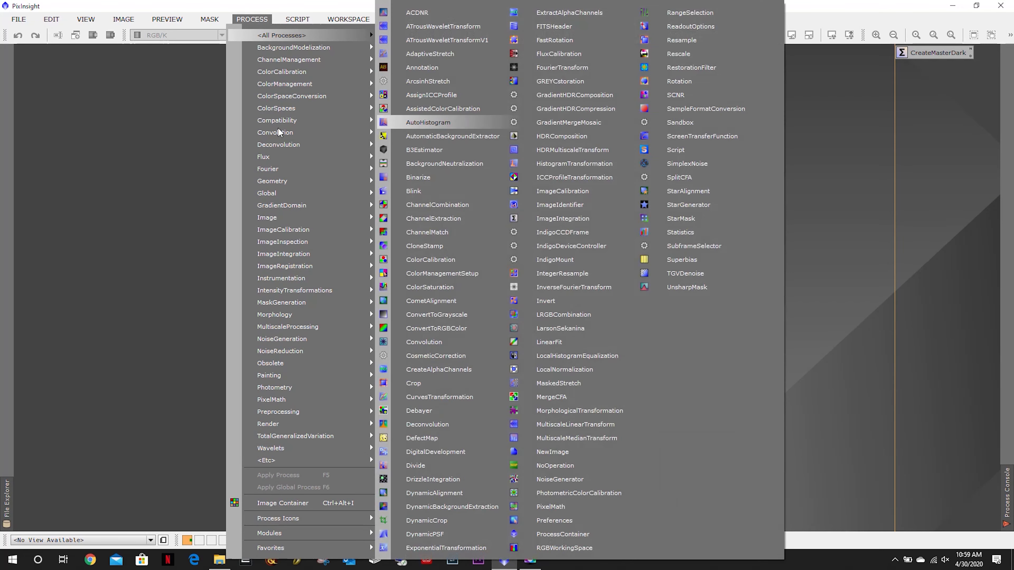
click(92, 171)
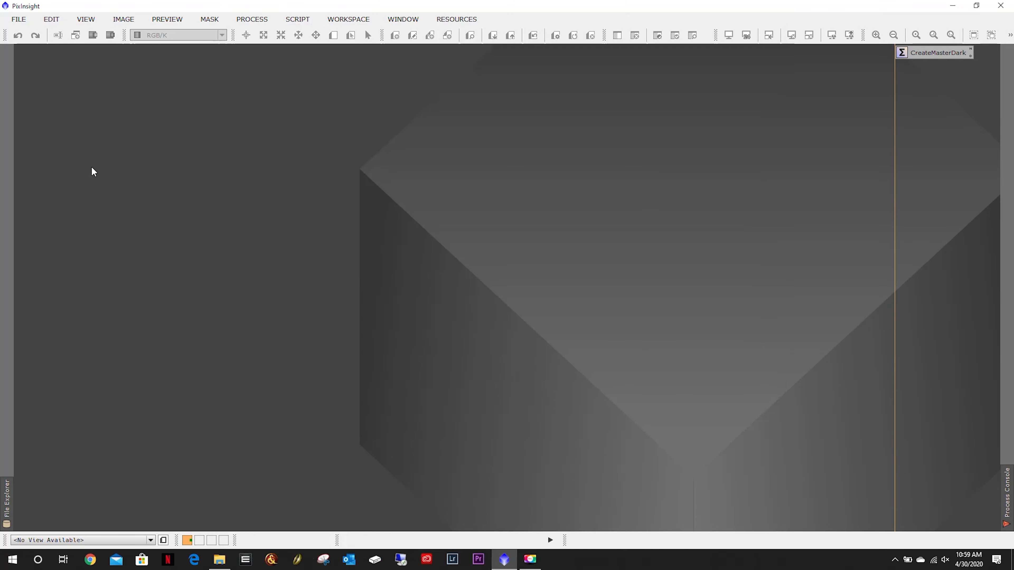
Browse the backup drive's AstroImaging target folders, then return to the BatchProcessing folder on DataDrive.
click(219, 559)
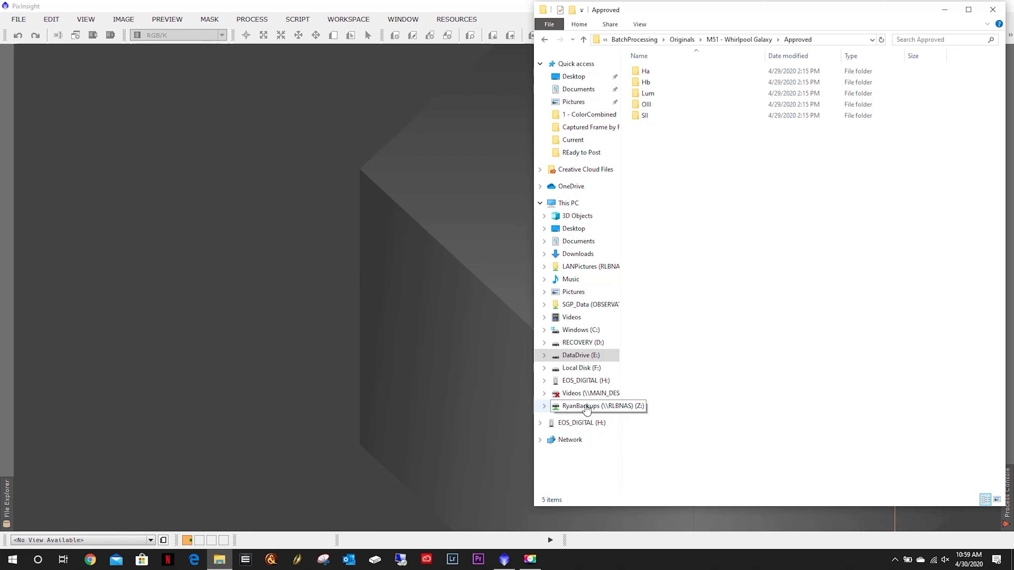
click(623, 405)
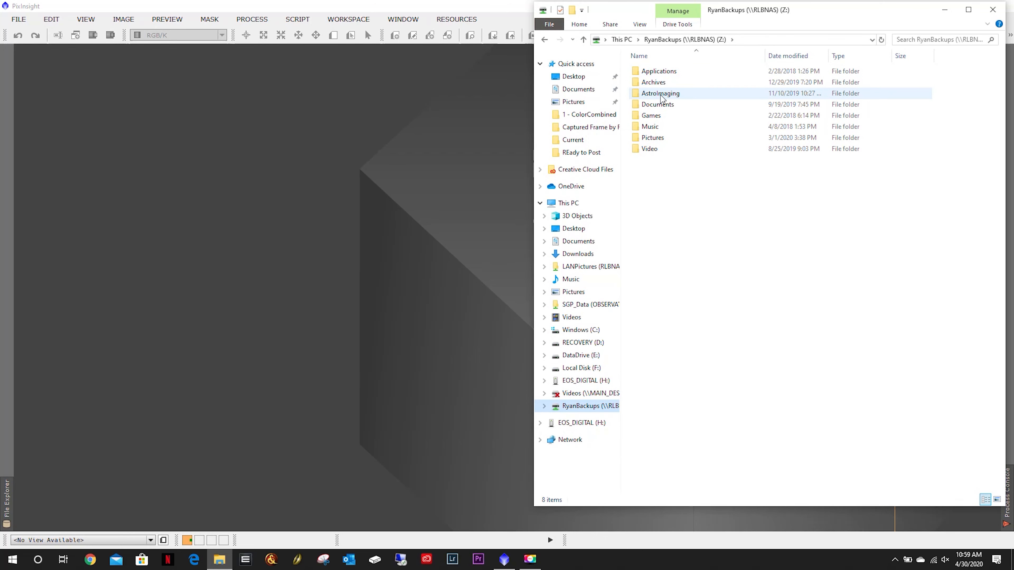
double_click(663, 96)
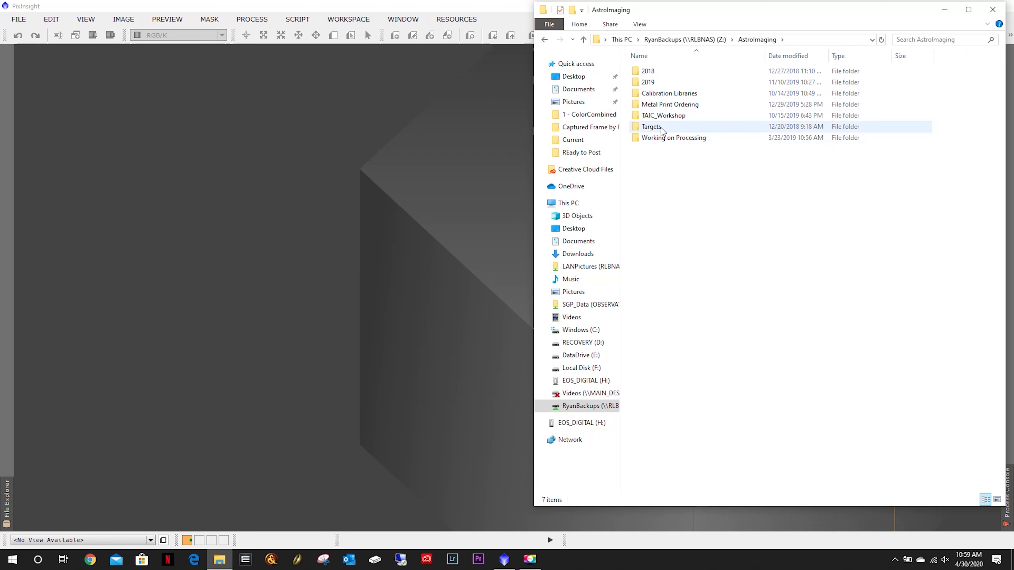
double_click(660, 127)
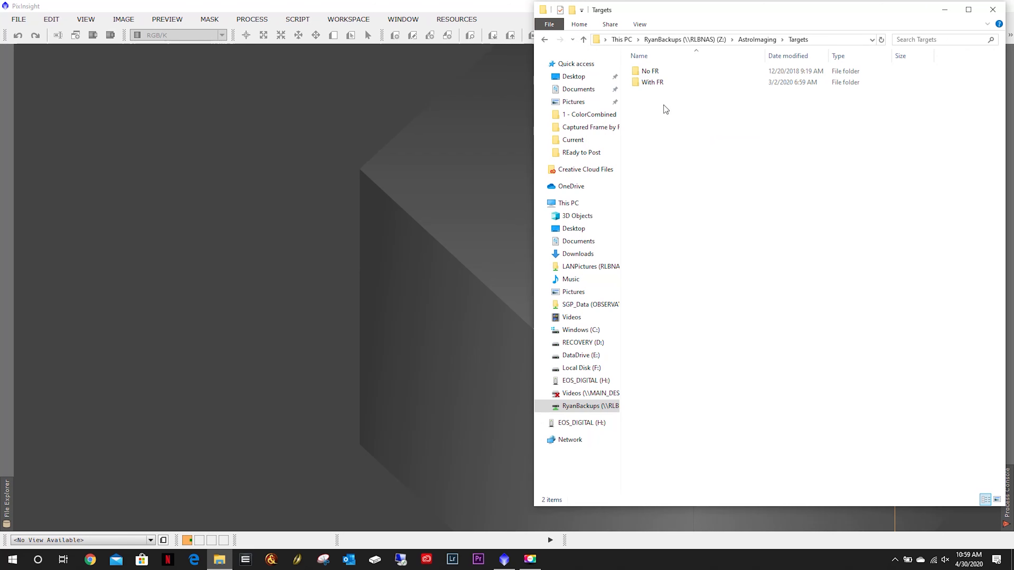
double_click(658, 82)
double_click(658, 75)
double_click(661, 72)
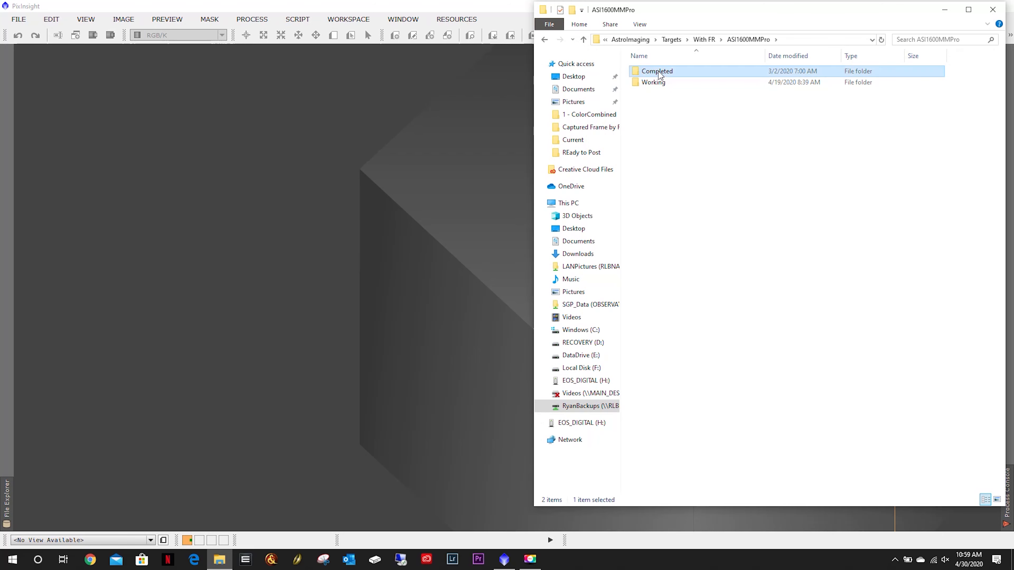
double_click(671, 83)
click(670, 72)
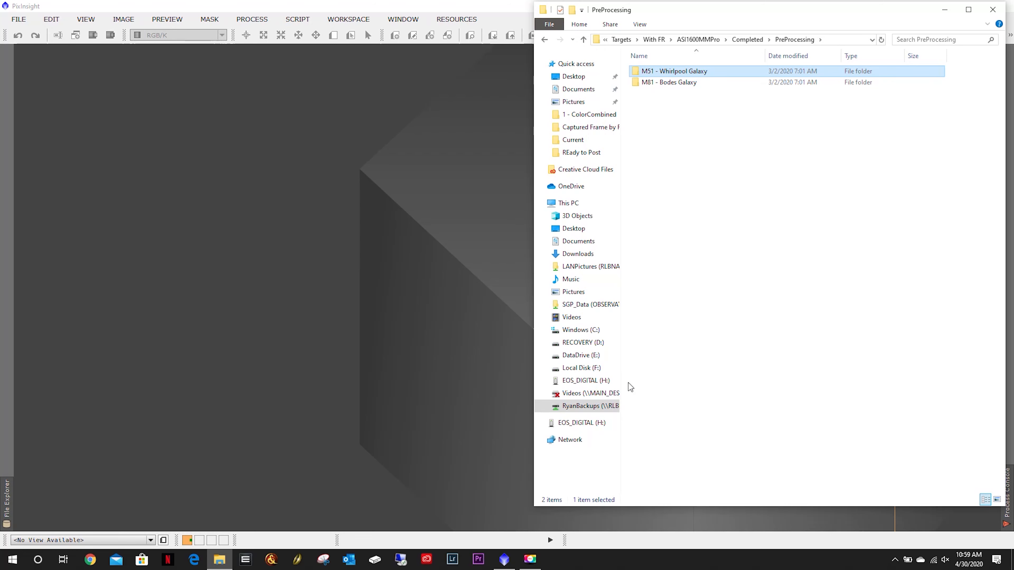
click(578, 355)
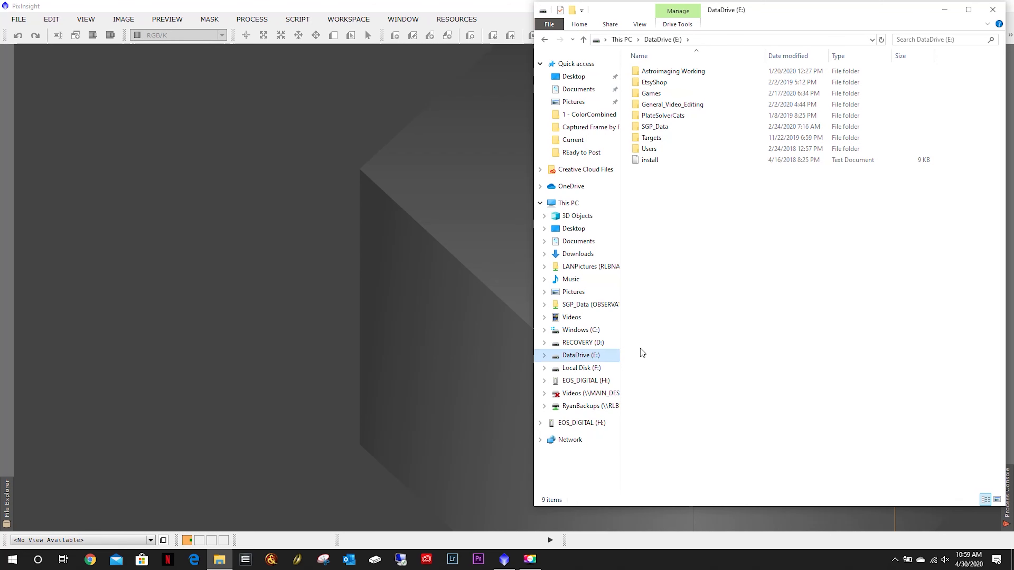
double_click(667, 72)
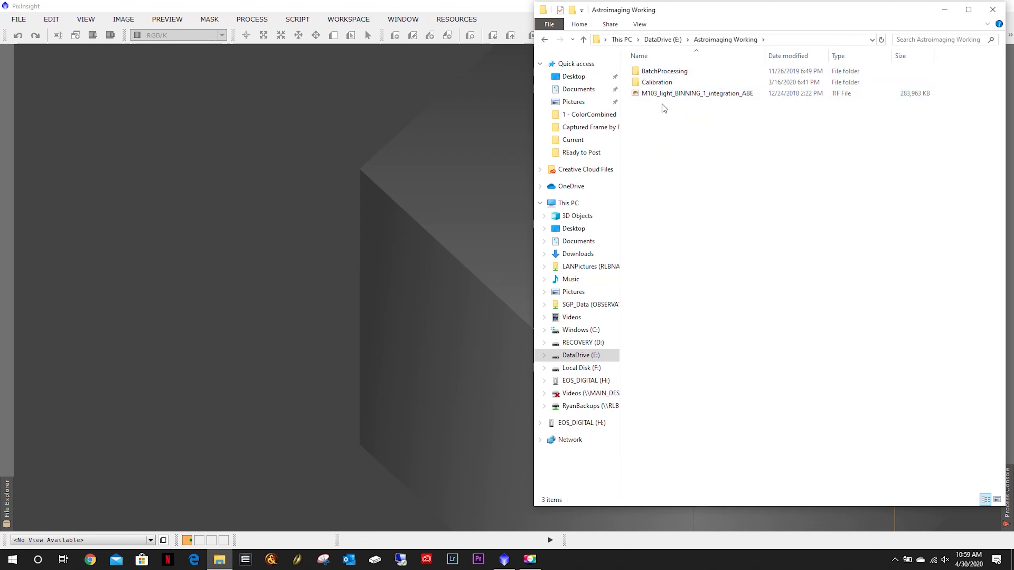
click(663, 72)
double_click(663, 72)
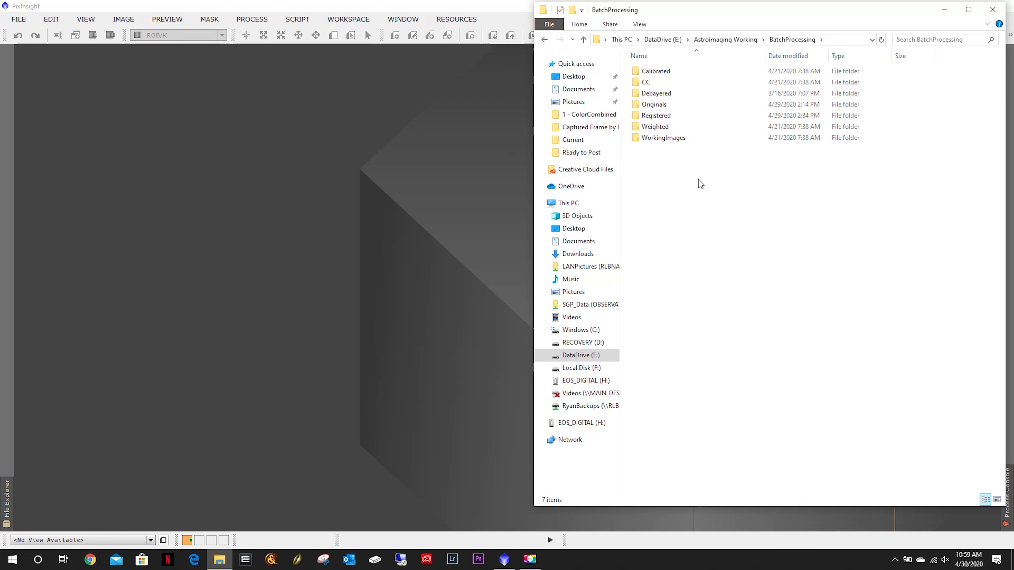
Open the Approved folder of M51 - Whirlpool Galaxy again in File Explorer to review its filter subfolders.
double_click(659, 104)
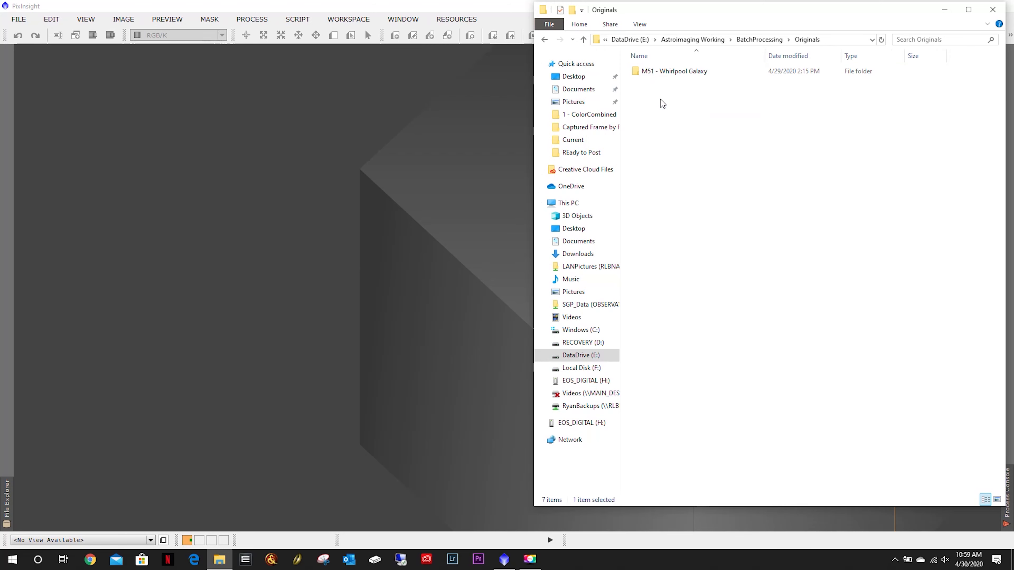
double_click(672, 74)
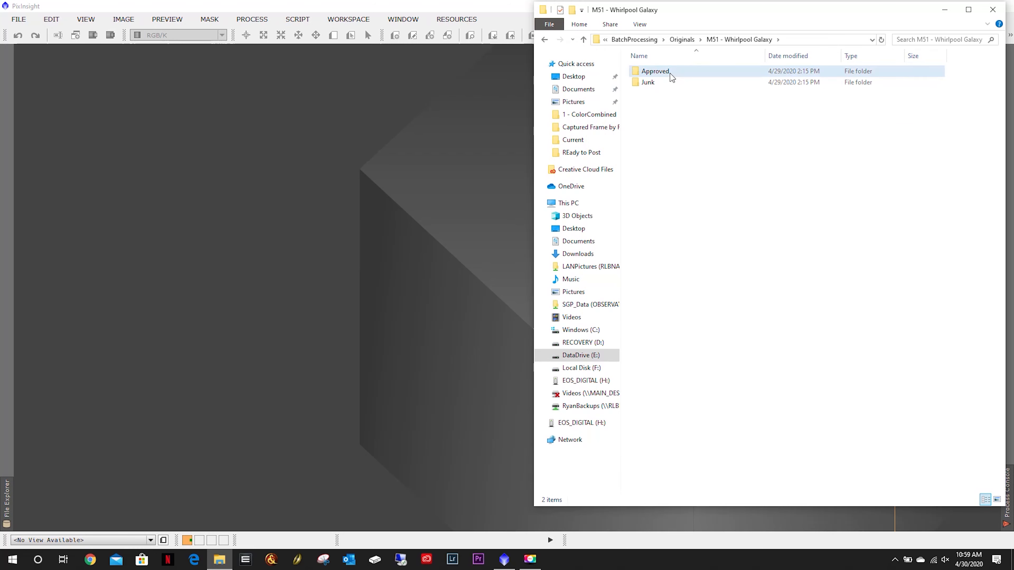
double_click(670, 72)
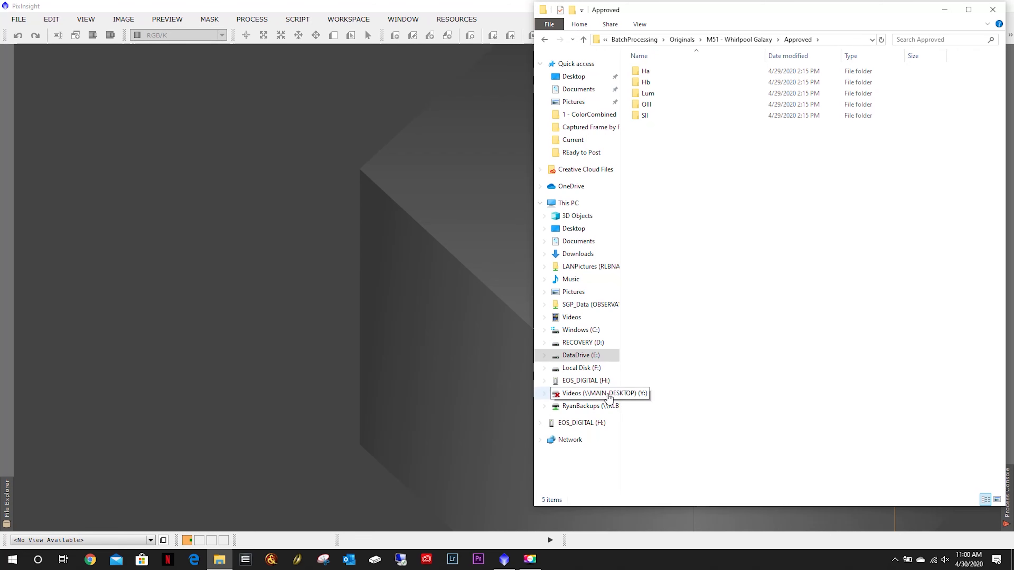
click(401, 228)
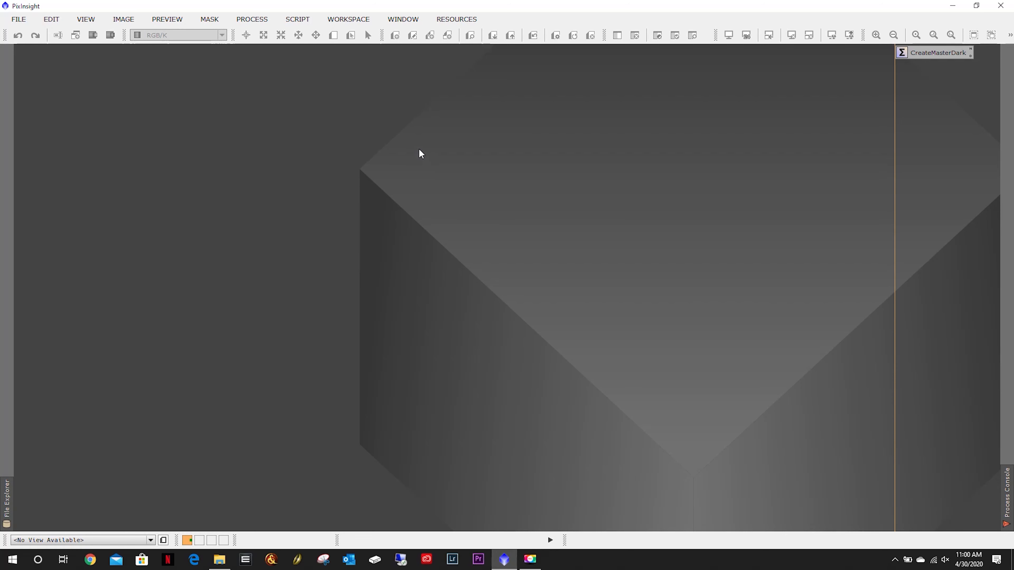
Open the ImageCalibration process from the list of all processes.
click(254, 20)
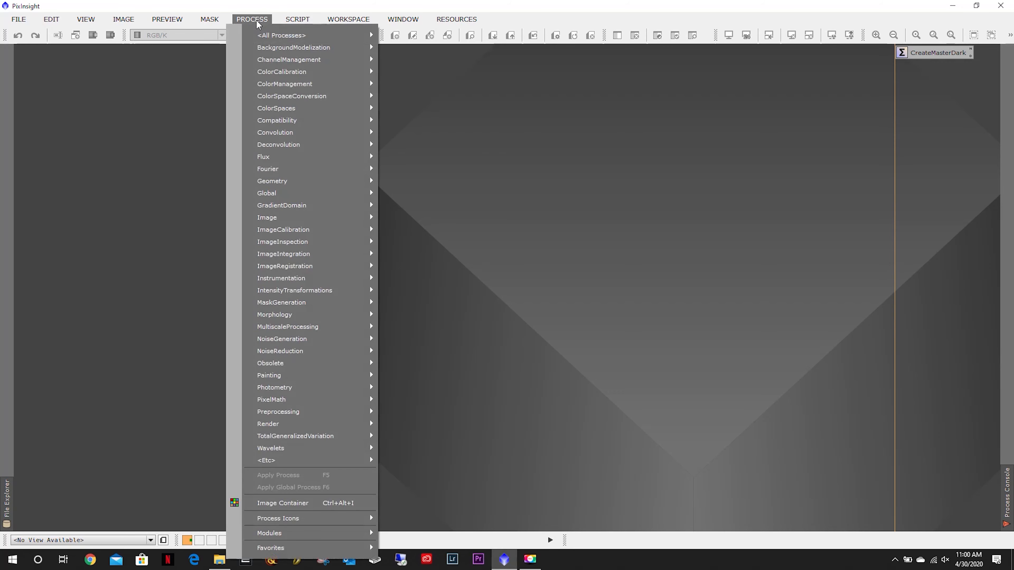
mouse_move(262, 36)
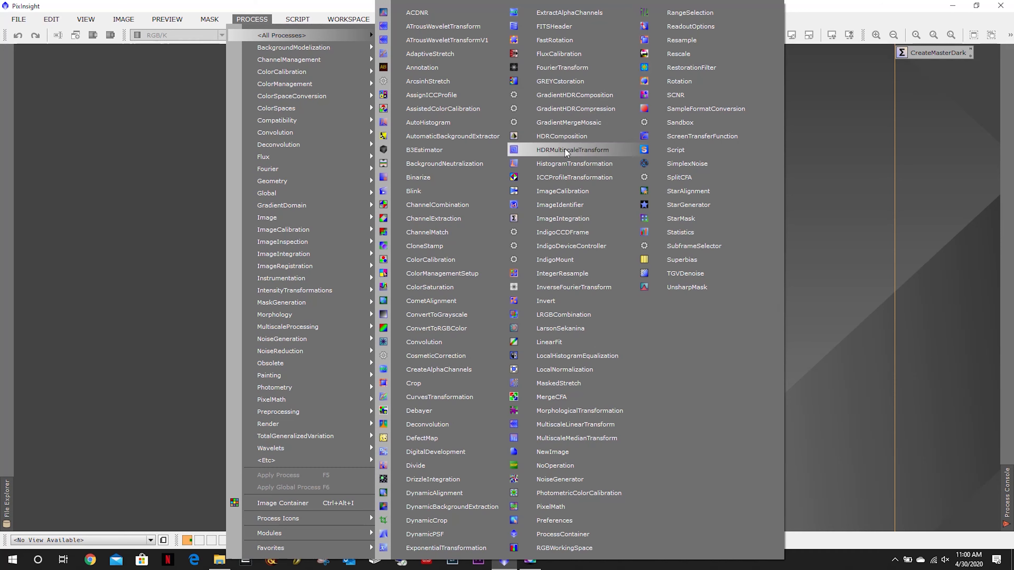
click(564, 190)
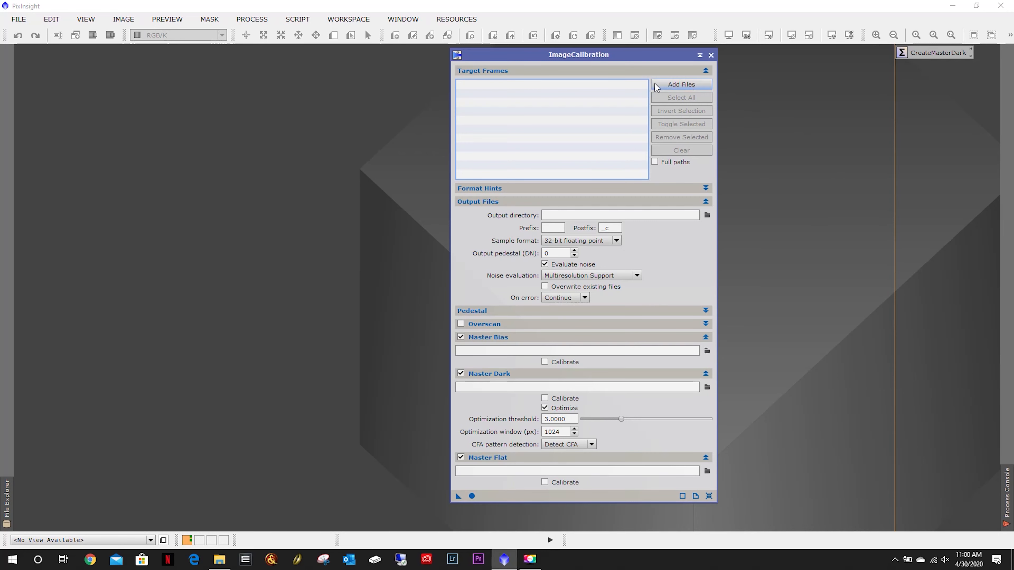
Add all Ha light frames from the M51 - Whirlpool Galaxy Approved Ha folder as target frames.
click(680, 84)
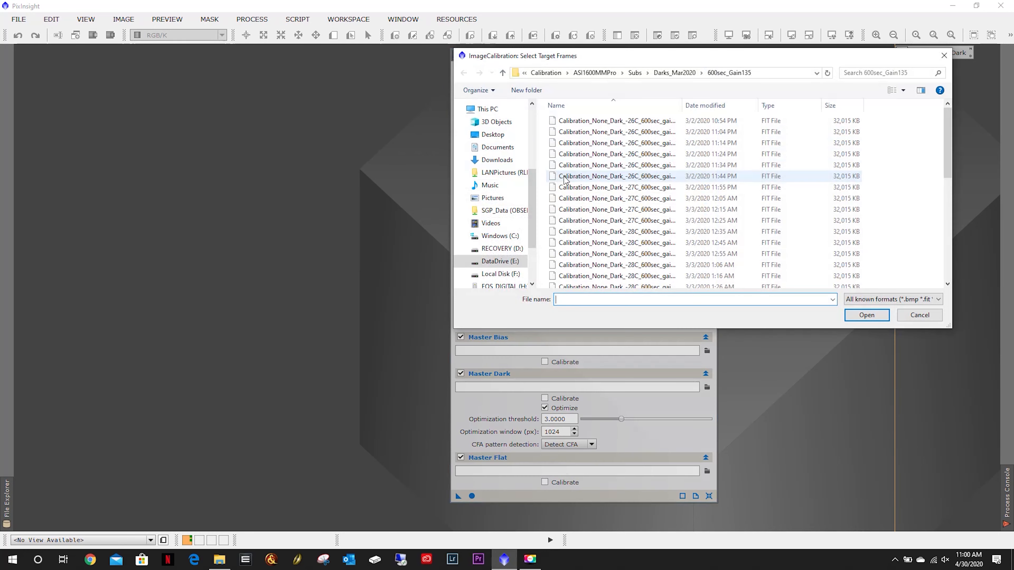
click(595, 73)
click(661, 73)
double_click(599, 120)
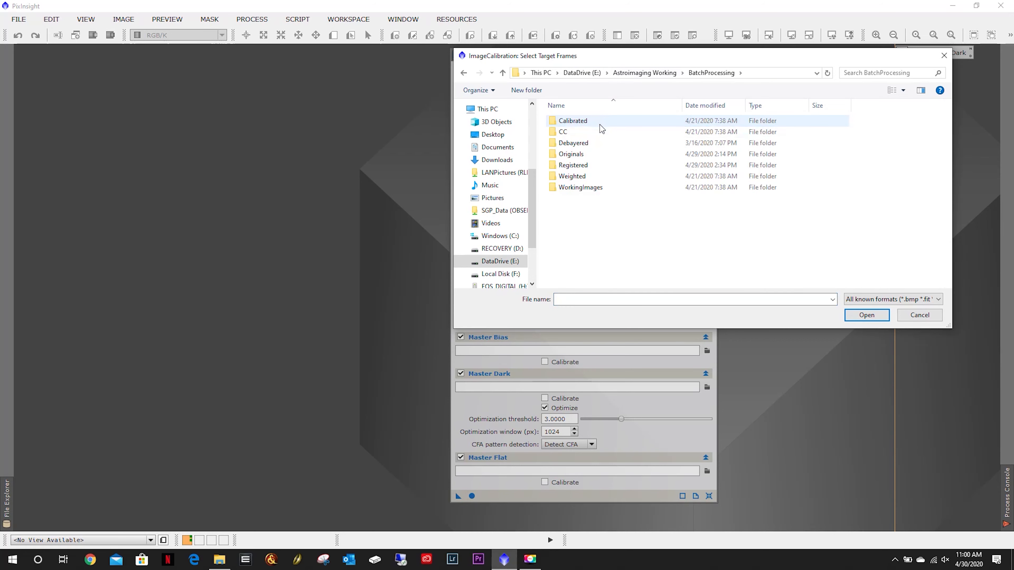
click(583, 155)
double_click(584, 156)
double_click(587, 122)
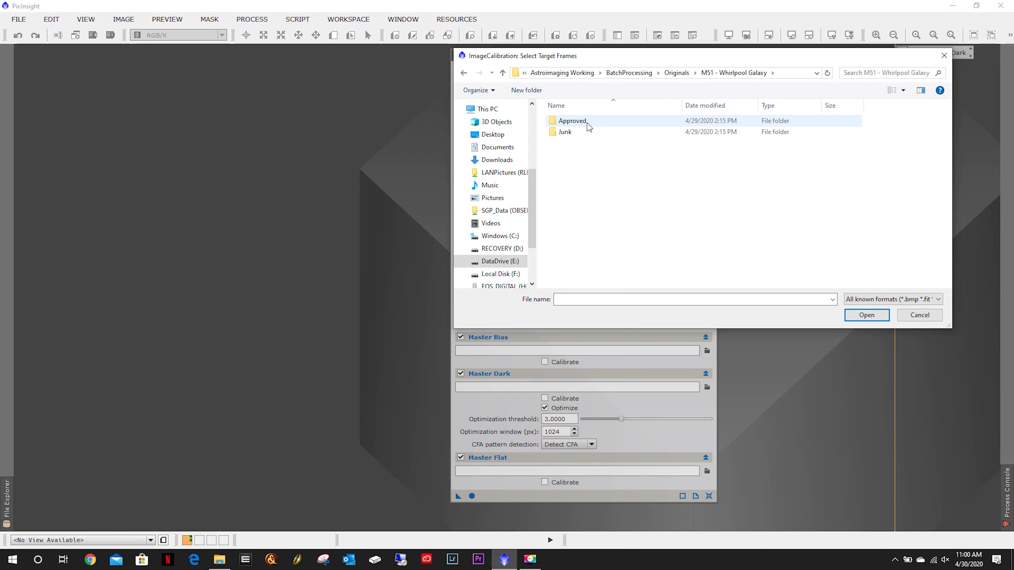
double_click(587, 122)
double_click(578, 123)
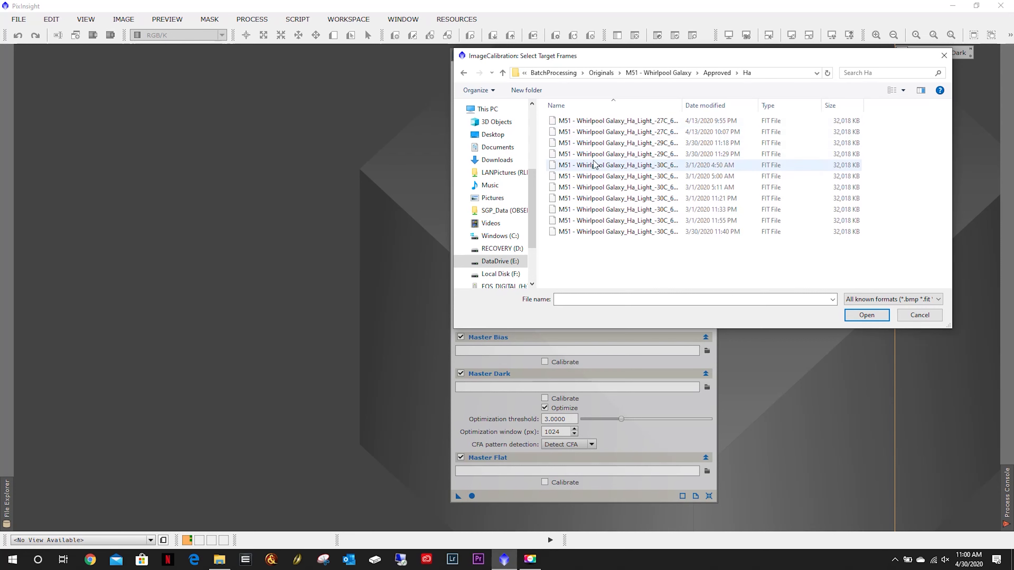
click(597, 147)
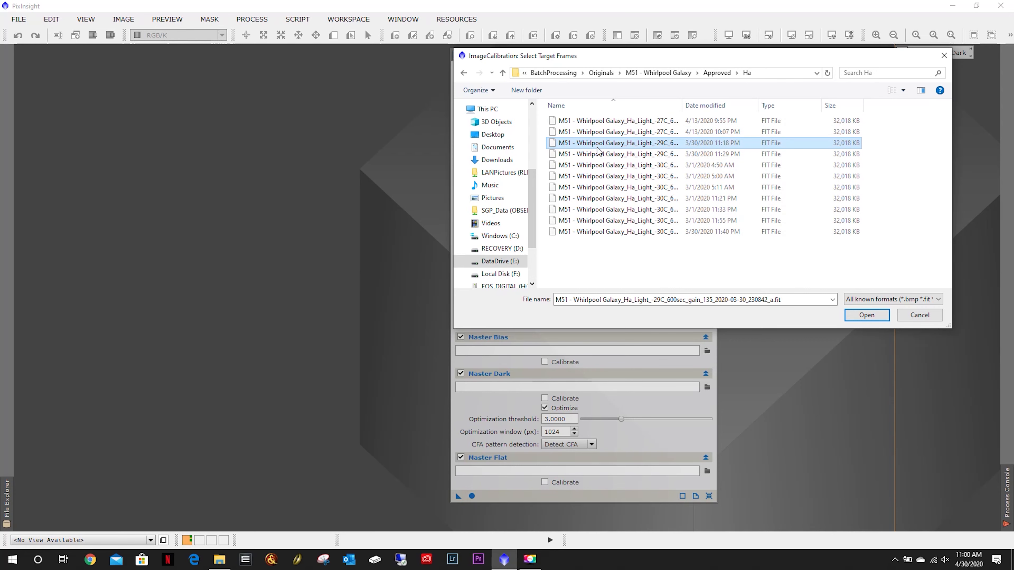
key(ctrl+a)
click(864, 315)
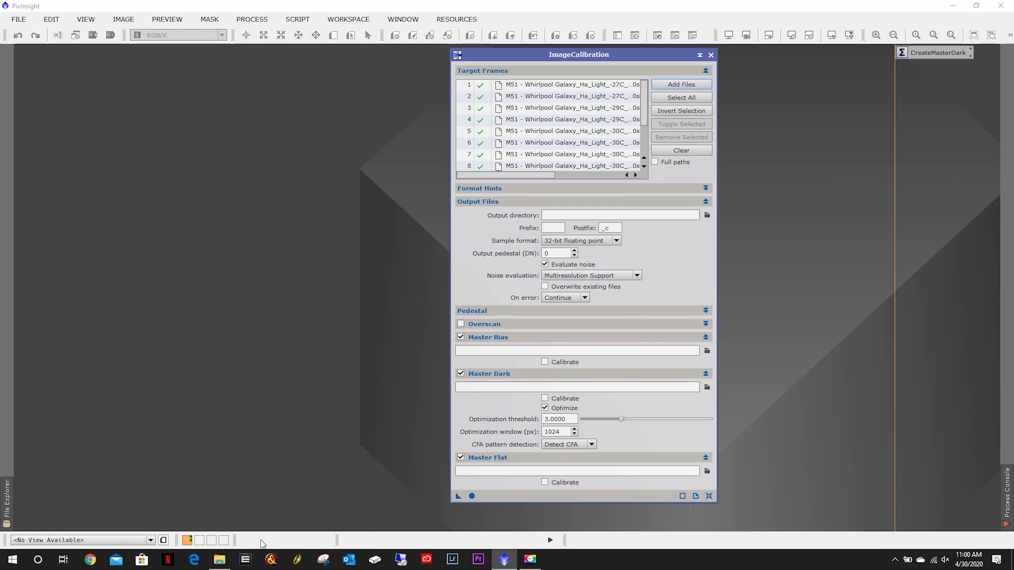
Check the Ha light frames folder in File Explorer, then return to ImageCalibration.
click(219, 559)
double_click(667, 72)
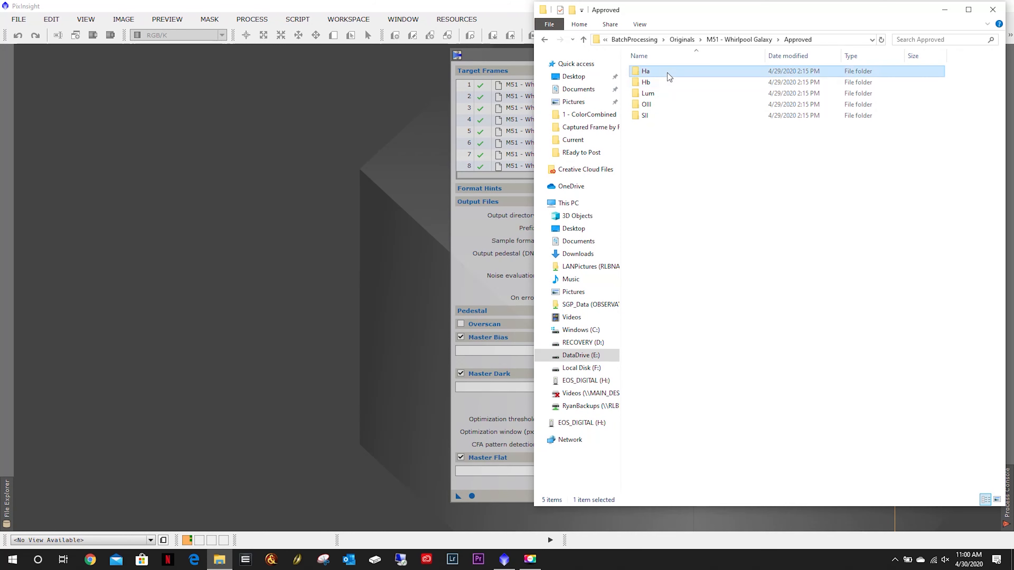
click(483, 403)
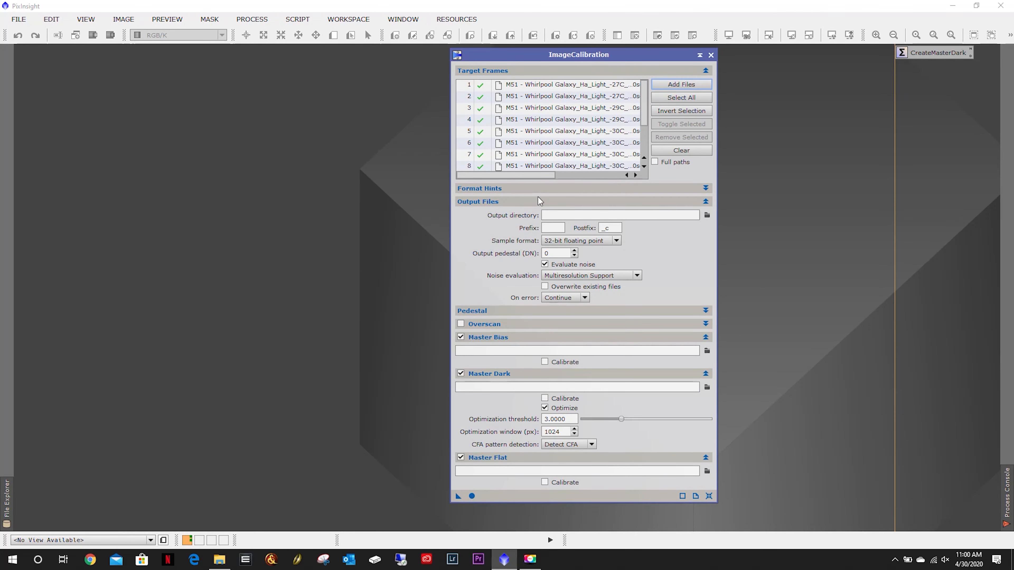
Set the output directory to a new folder named Ha created inside BatchProcessing's Calibrated folder.
click(707, 215)
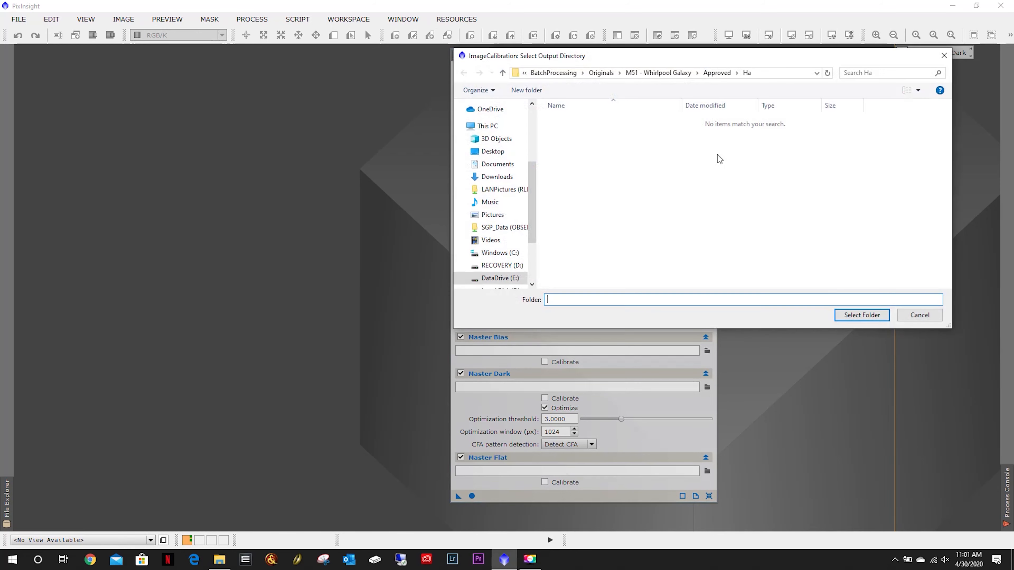
click(553, 73)
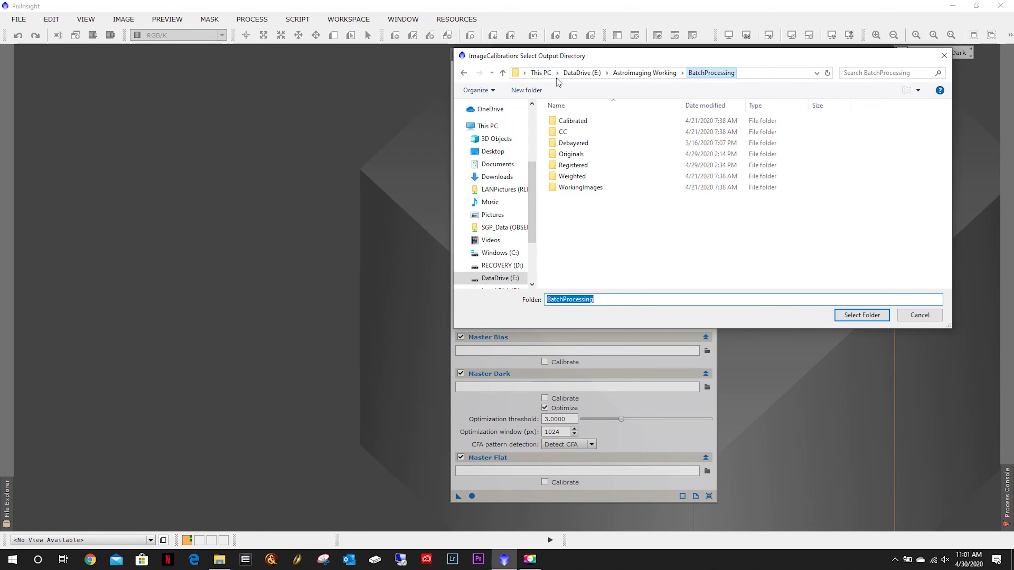
double_click(573, 124)
click(527, 90)
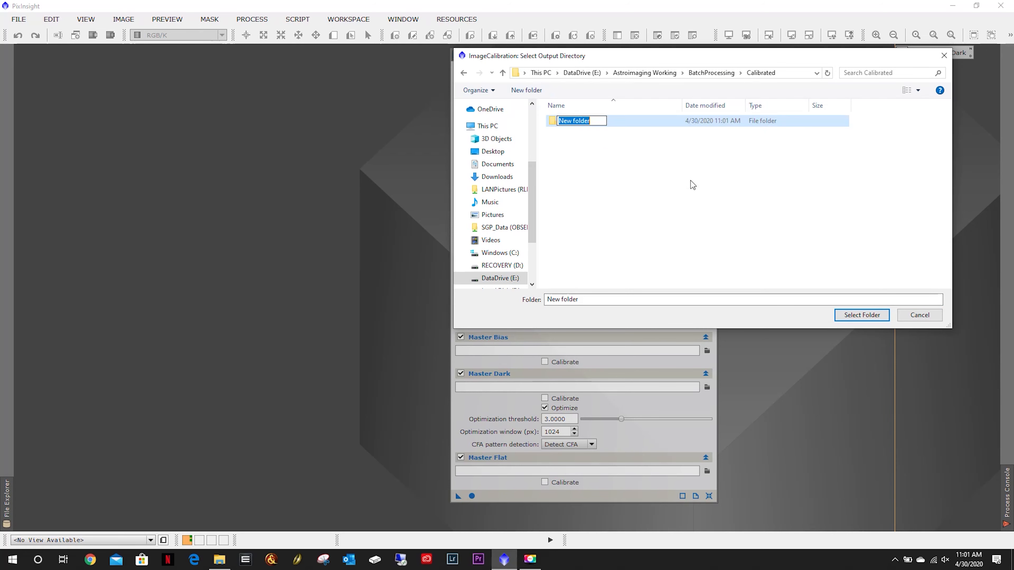
text(Ha)
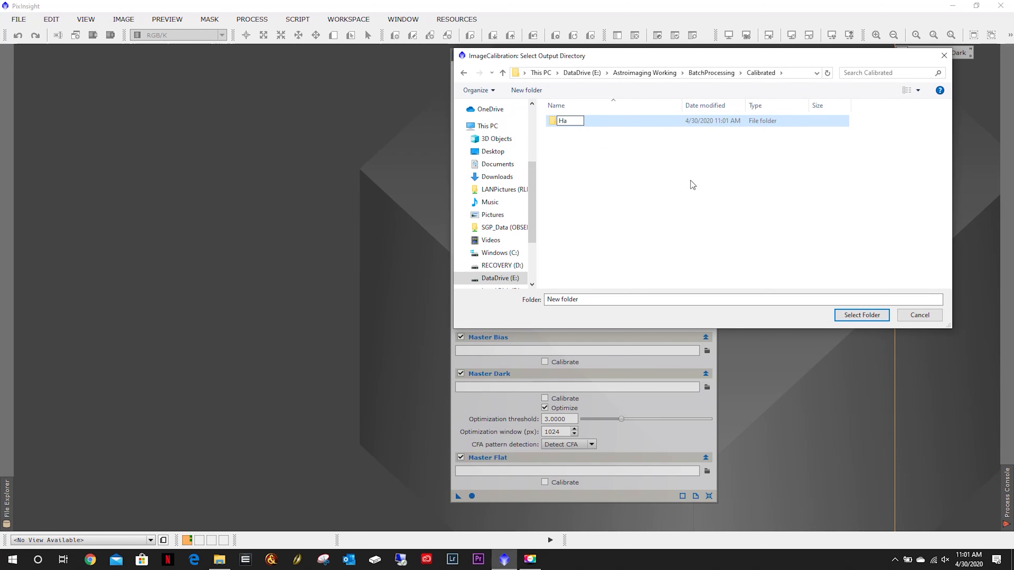
key(Return)
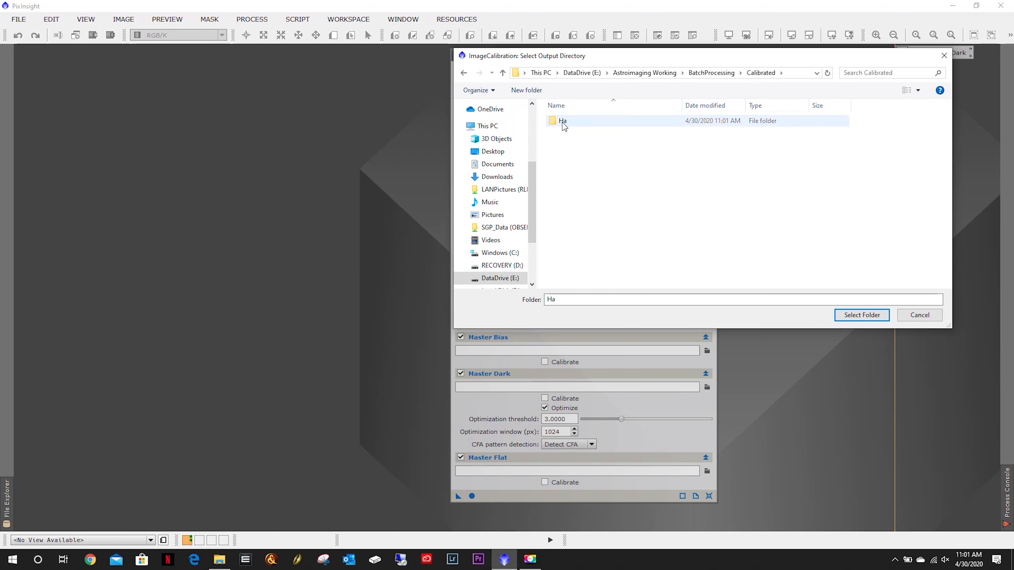
double_click(563, 123)
click(862, 315)
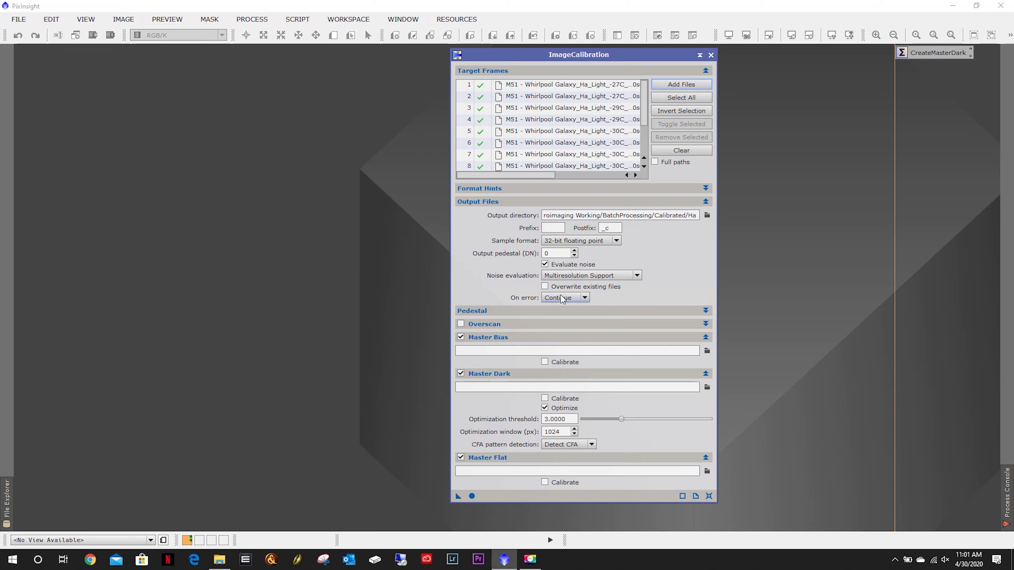
Disable Master Bias calibration.
click(620, 312)
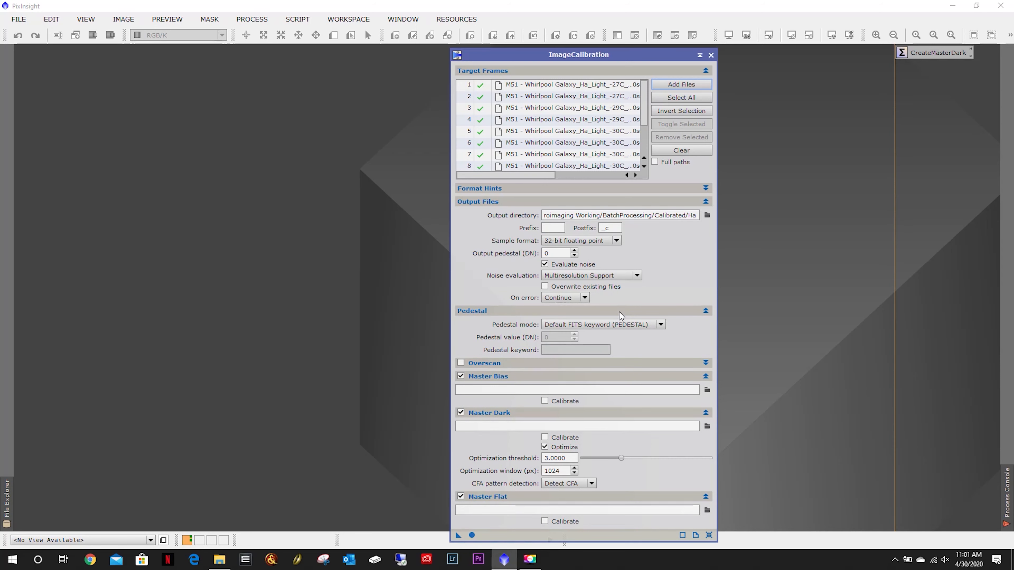
click(592, 311)
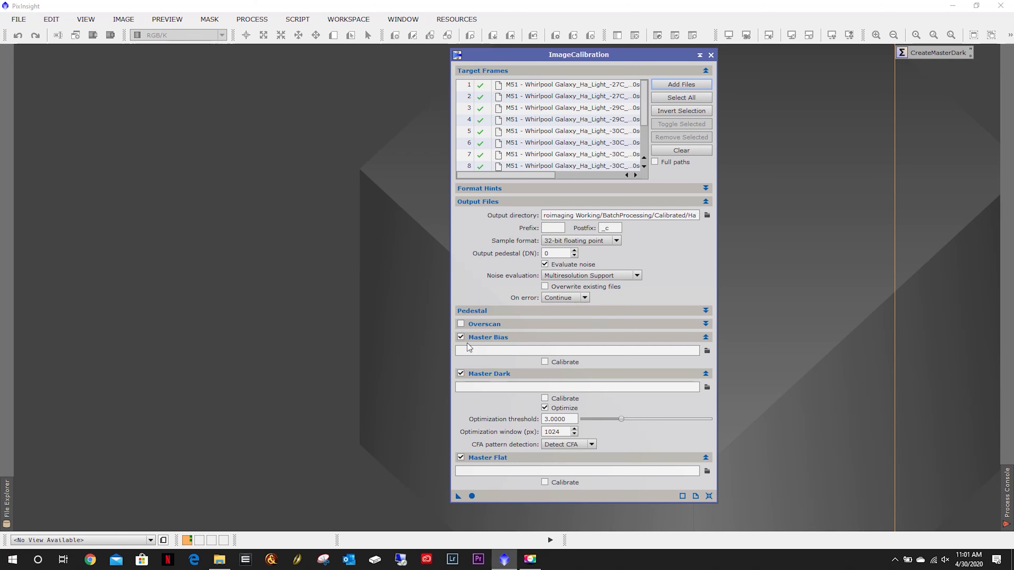
click(461, 336)
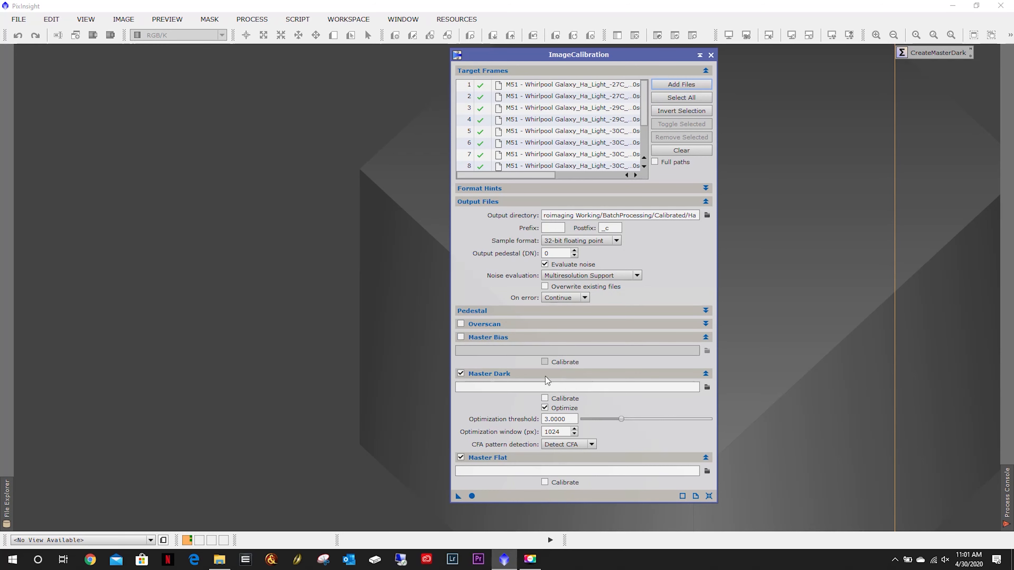
Set the master dark to MasterDark_600sec_Gain135_March2020 from the Calibration ASI1600MMPro Current folder.
click(706, 388)
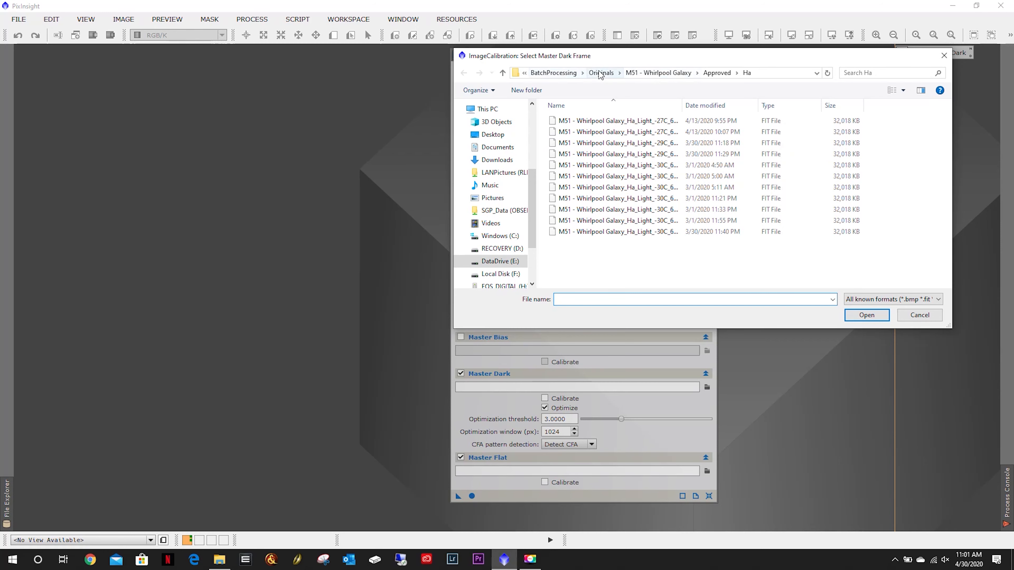
click(602, 73)
click(650, 74)
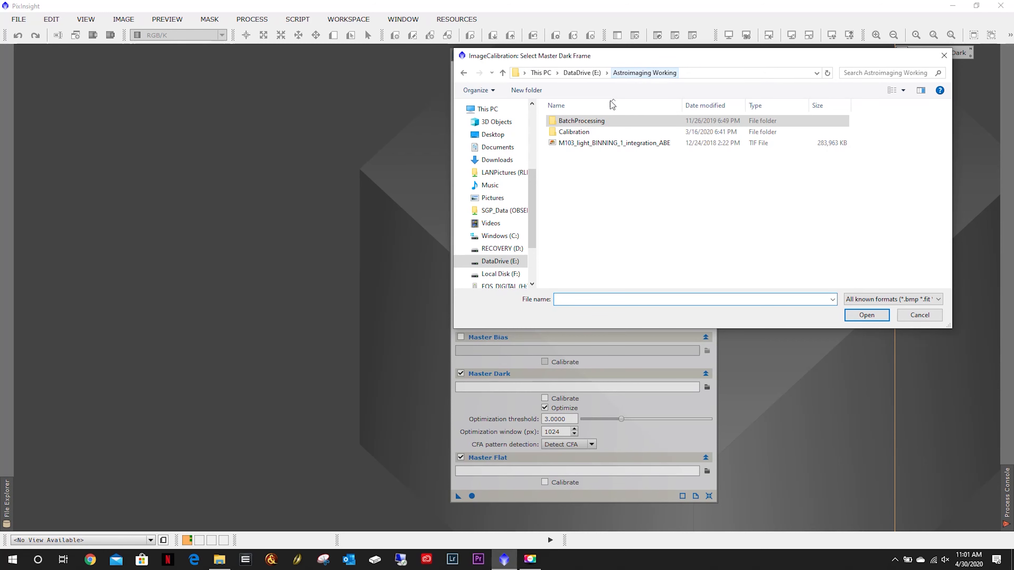
double_click(583, 132)
double_click(588, 122)
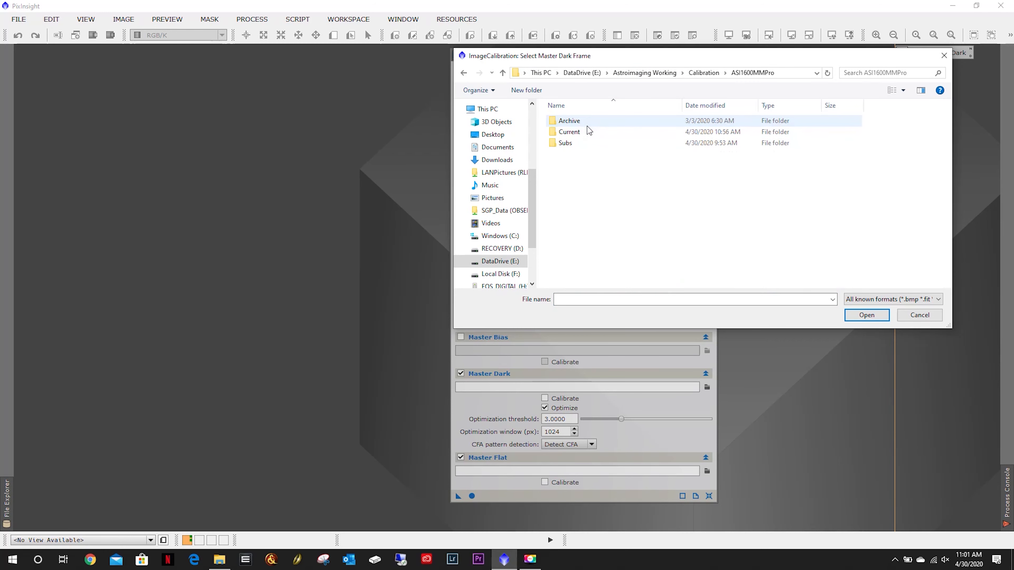
double_click(586, 132)
drag(634, 55, 577, 154)
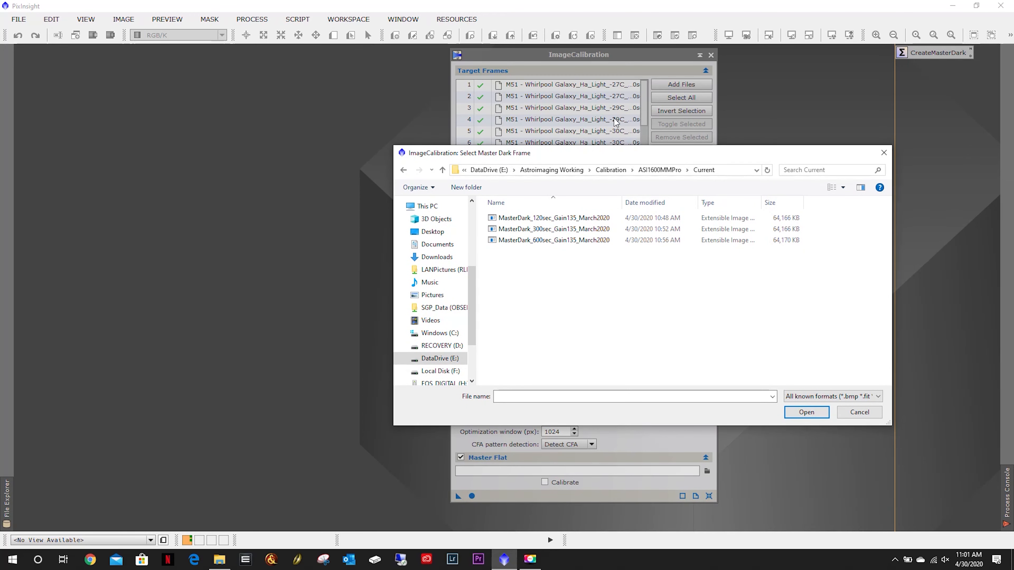
click(231, 561)
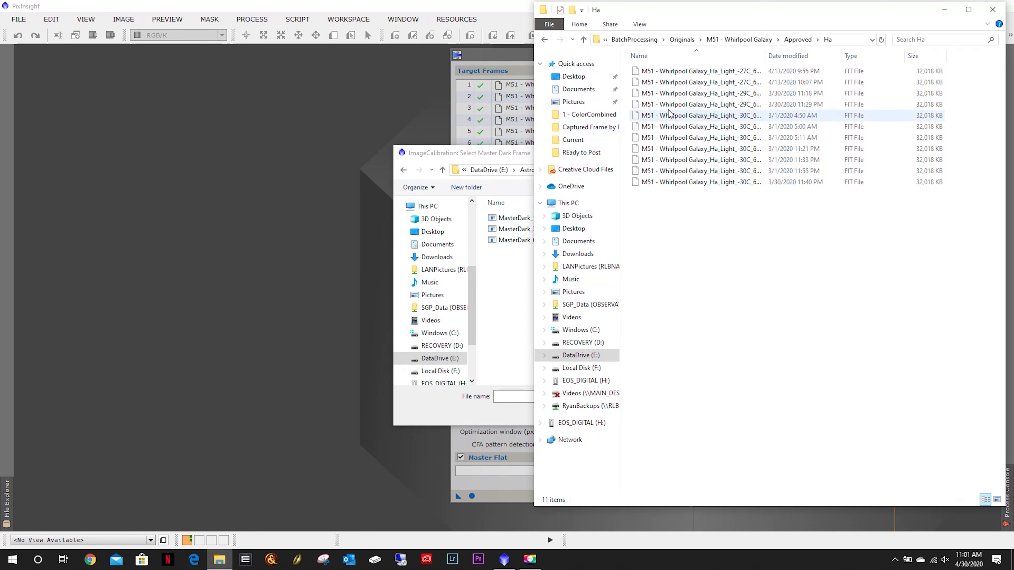
drag(764, 56, 816, 56)
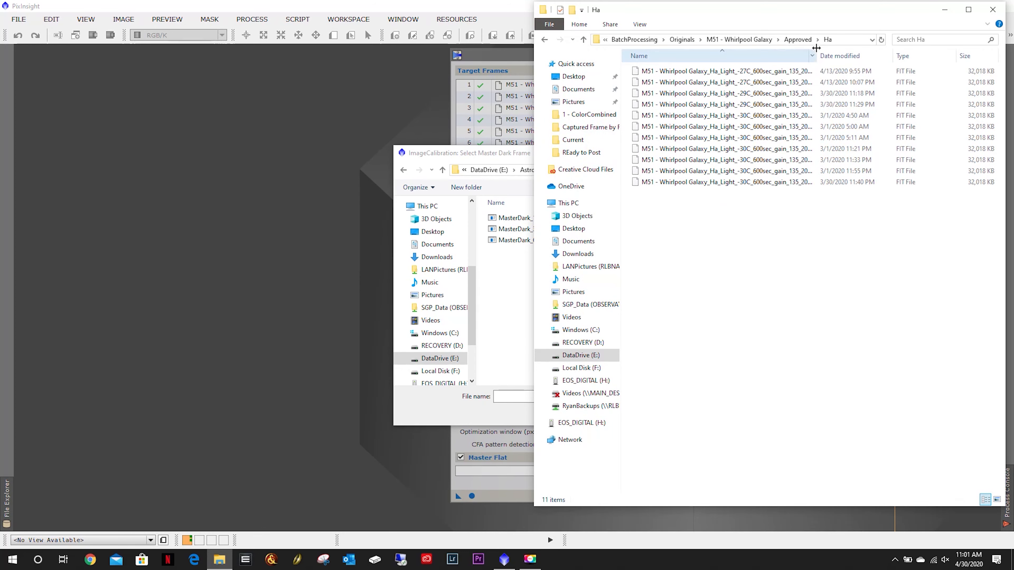
click(519, 156)
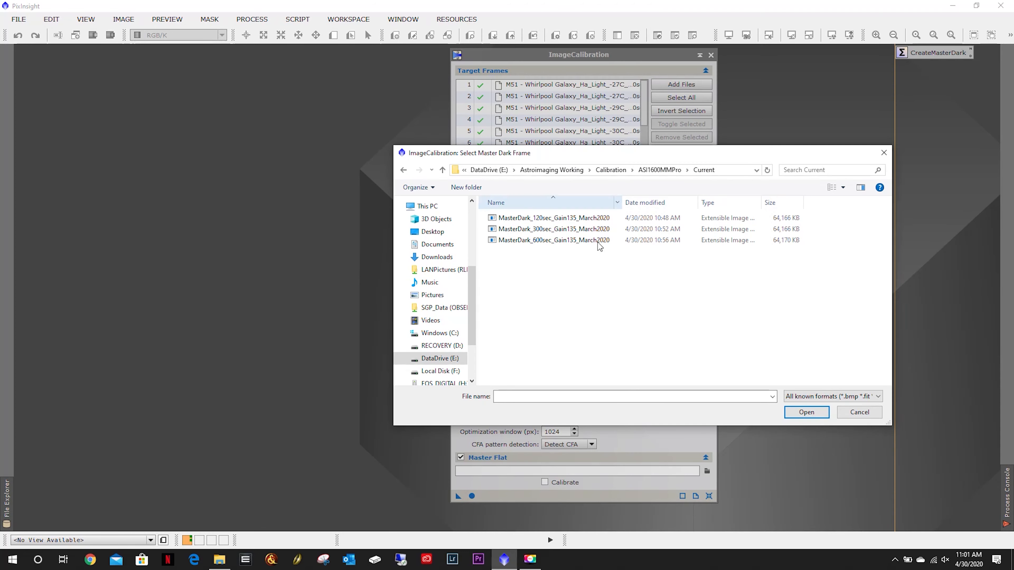
double_click(550, 240)
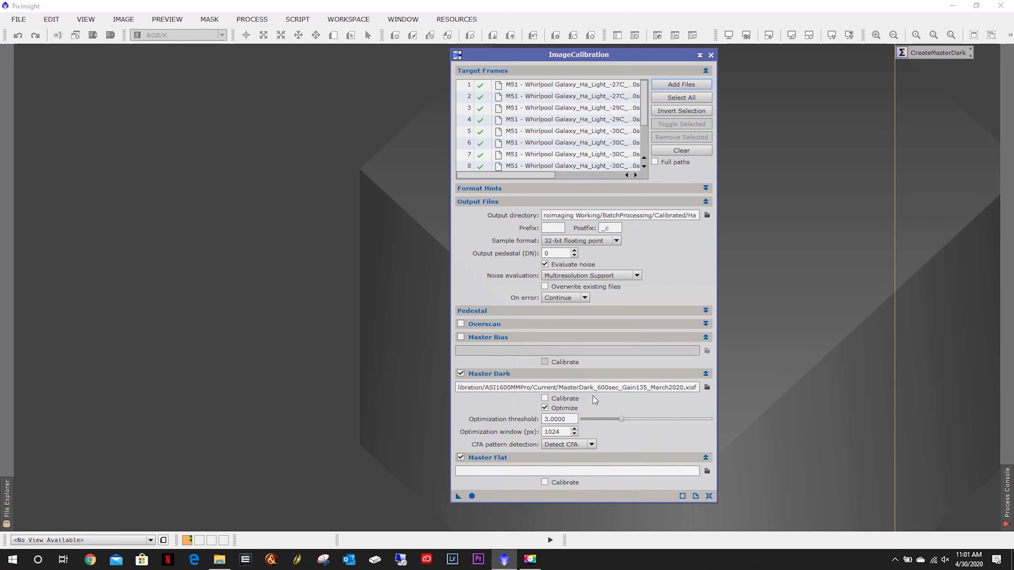
Disable Master Flat calibration.
click(592, 445)
click(592, 445)
click(461, 457)
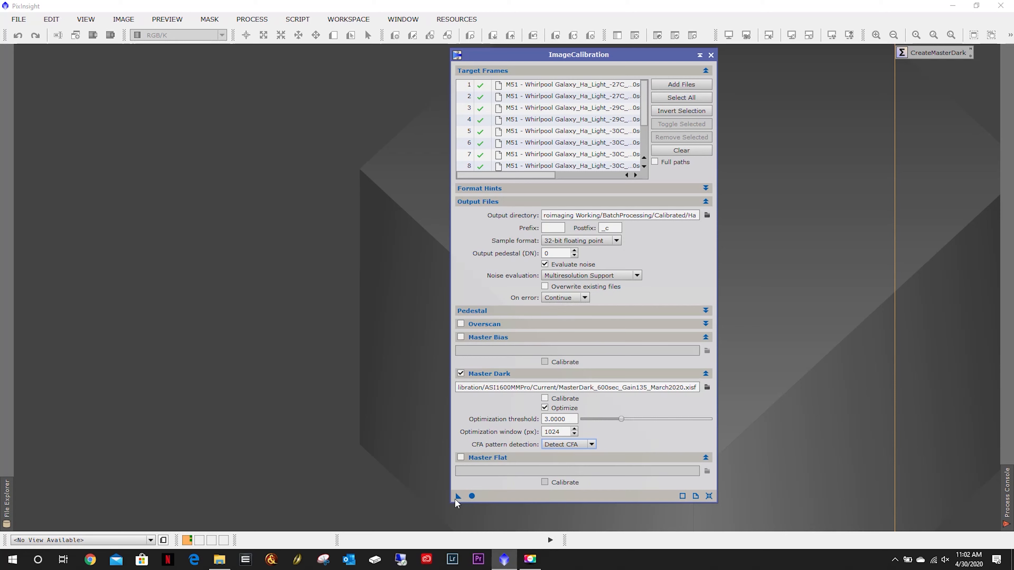
Save the ImageCalibration instance as a process icon and set its identifier to LightsCalibration.
drag(458, 497, 786, 384)
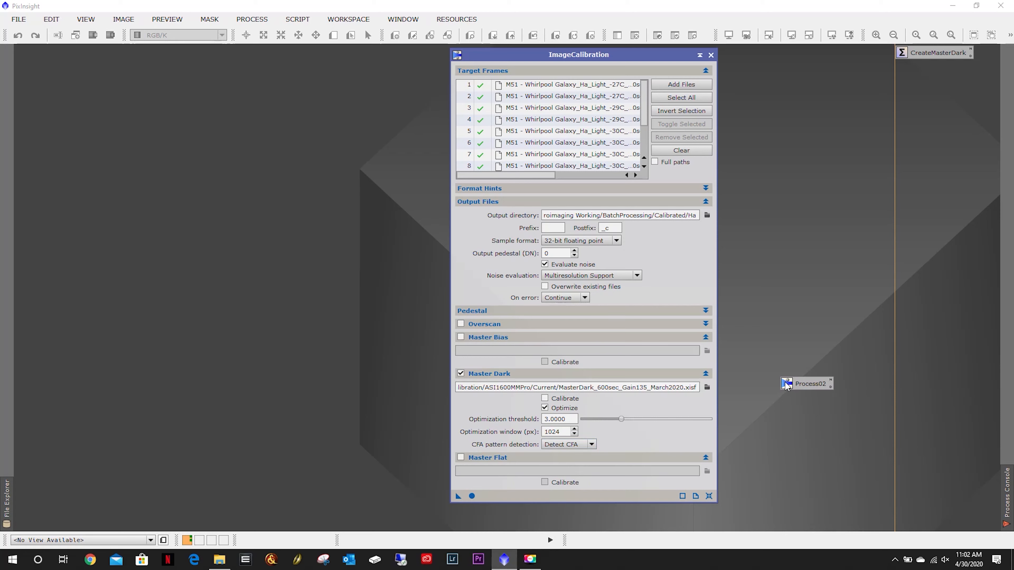
right_click(811, 384)
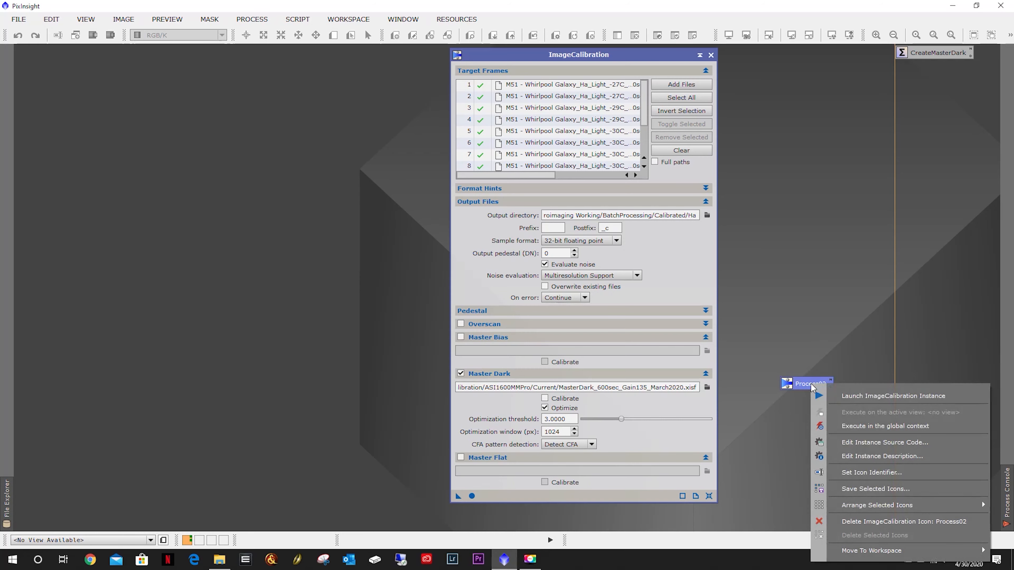
click(865, 479)
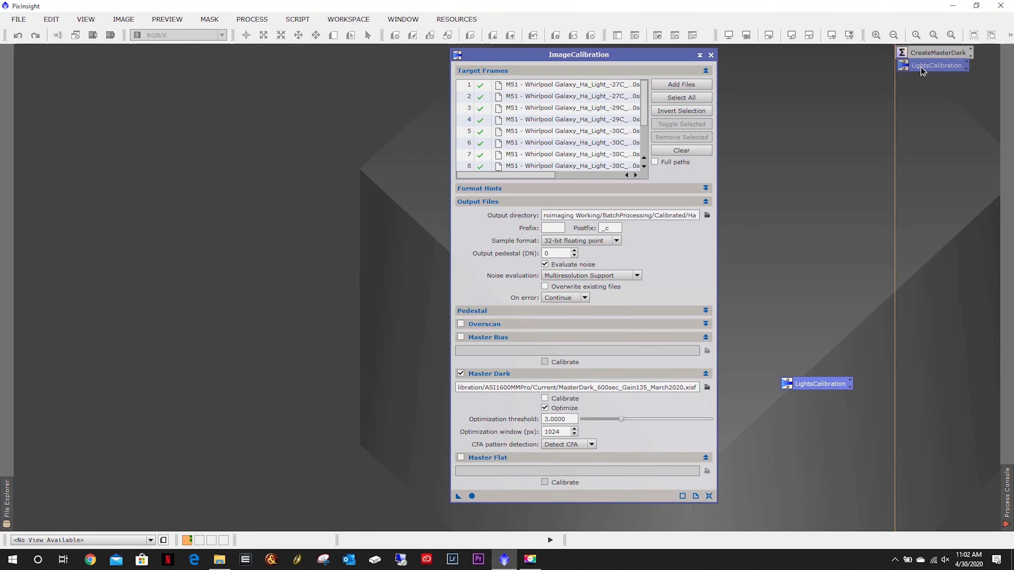
Move the LightsCalibration icon up beneath the CreateMasterDark icon.
drag(920, 68, 921, 69)
right_click(920, 68)
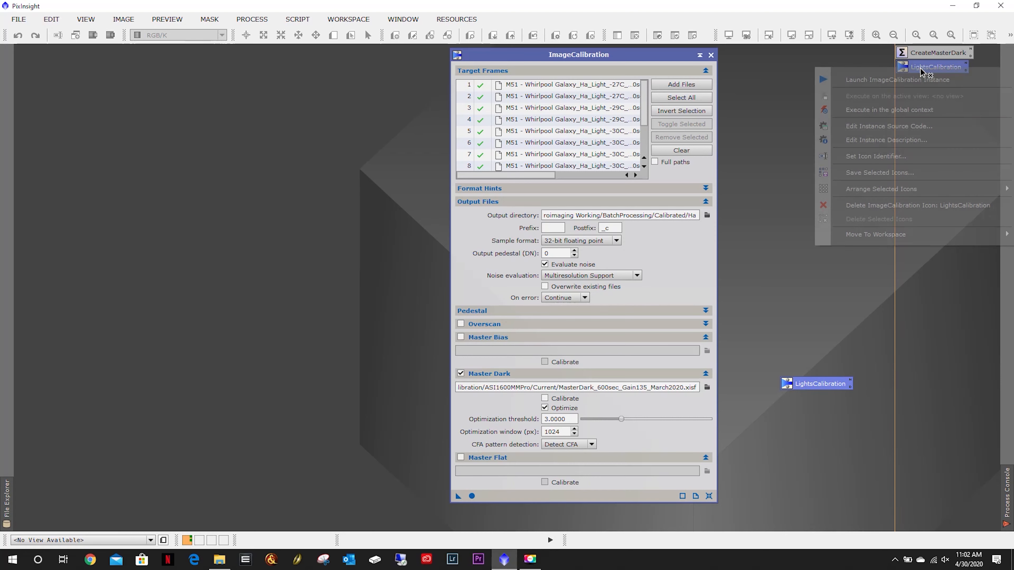
click(760, 245)
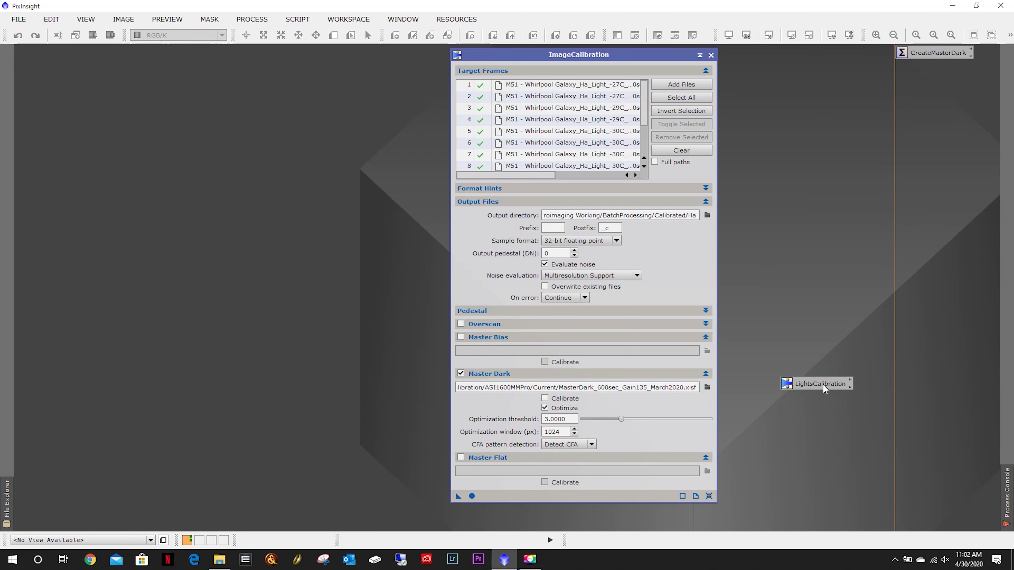
drag(823, 389, 934, 69)
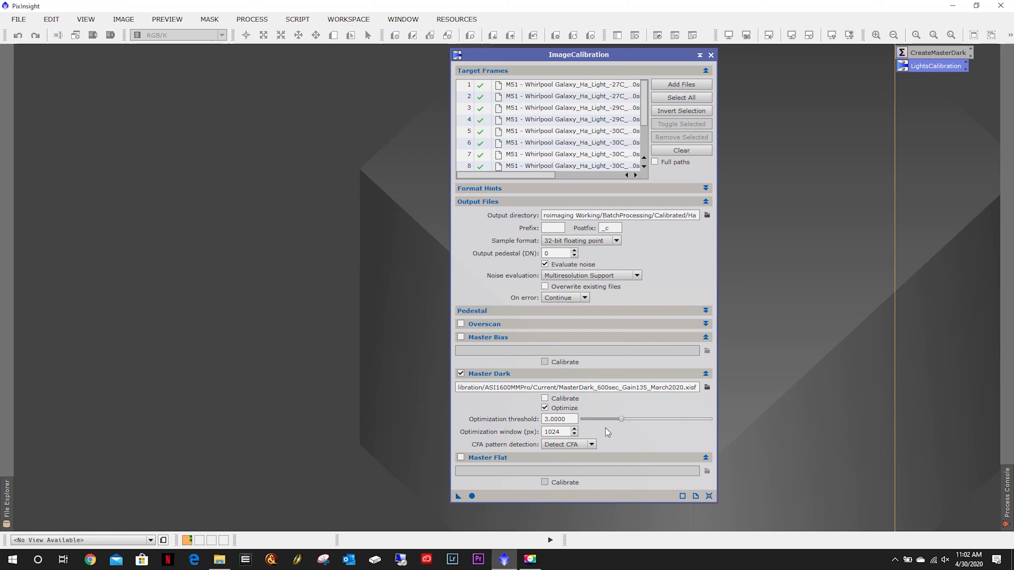
Run the calibration of the Ha frames in the global context and close the process console.
click(664, 389)
click(472, 497)
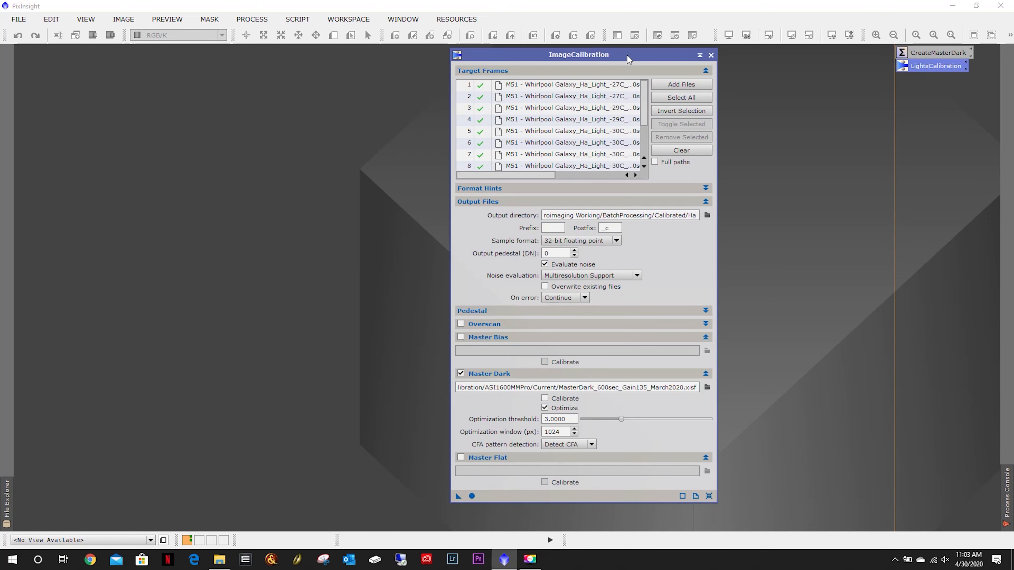
drag(626, 55, 465, 53)
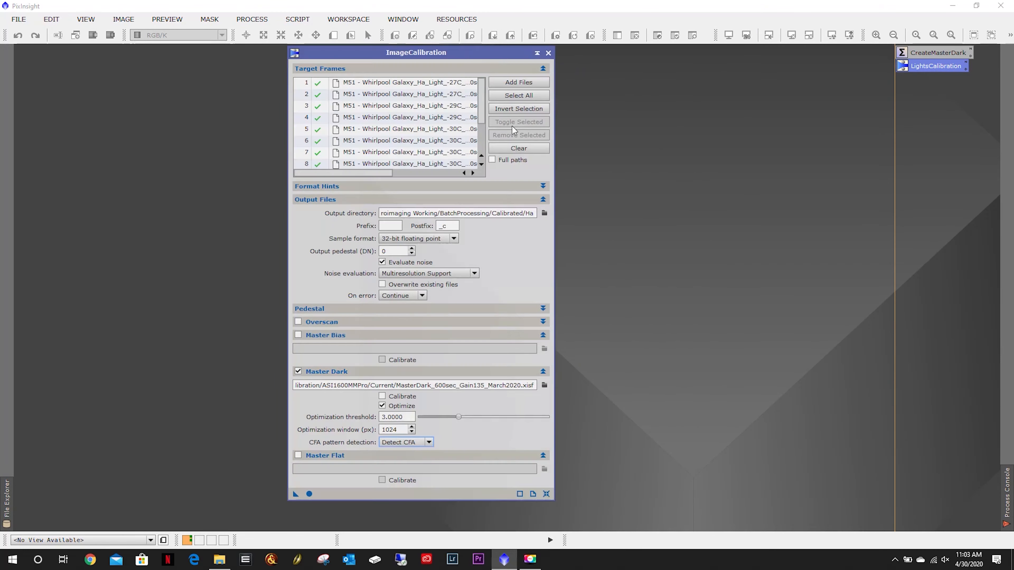
click(1011, 498)
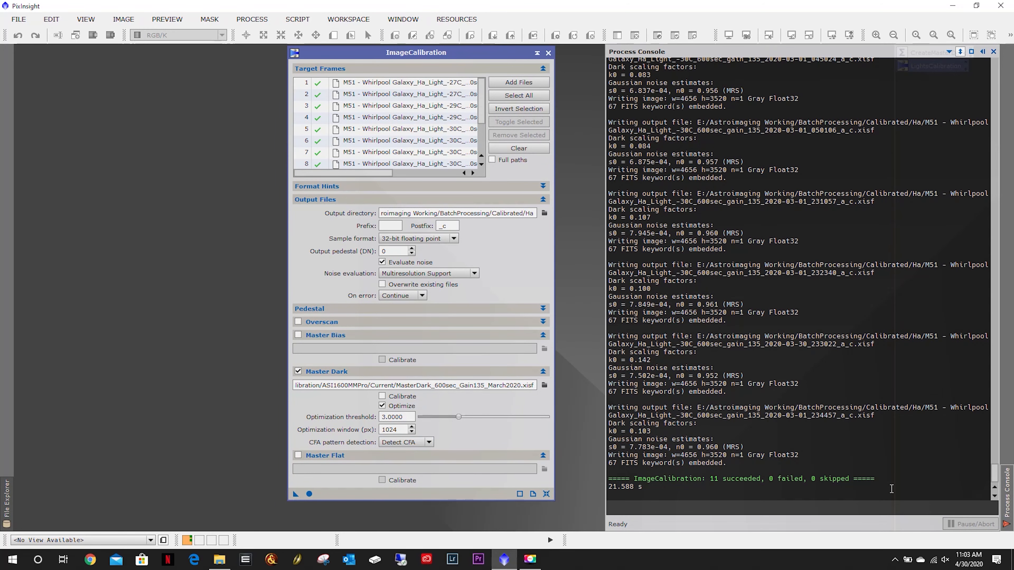
Clear the target frames and add all Lum light frames from the M51 - Whirlpool Galaxy Approved Lum folder.
click(518, 149)
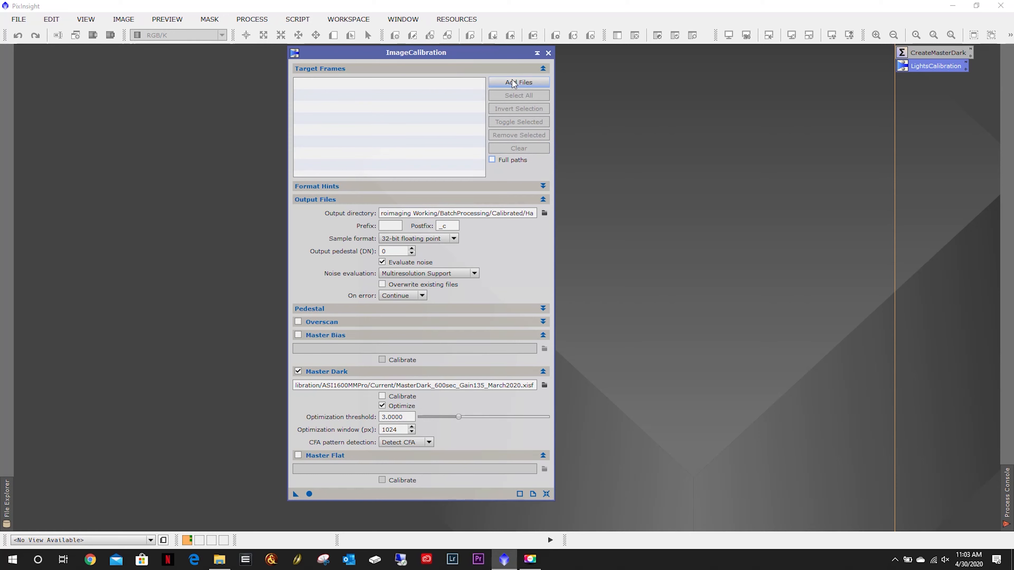
click(526, 82)
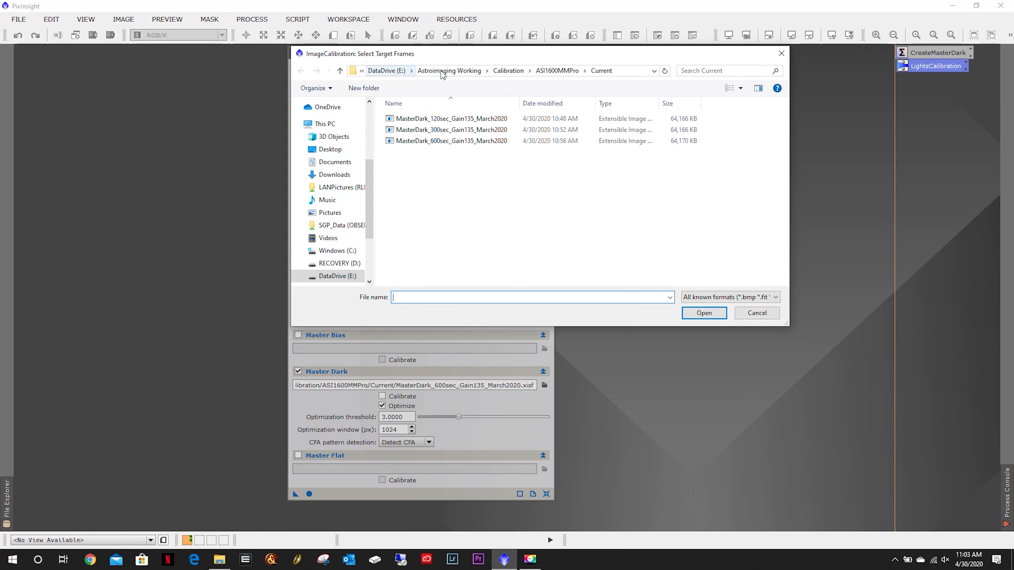
click(448, 71)
double_click(434, 121)
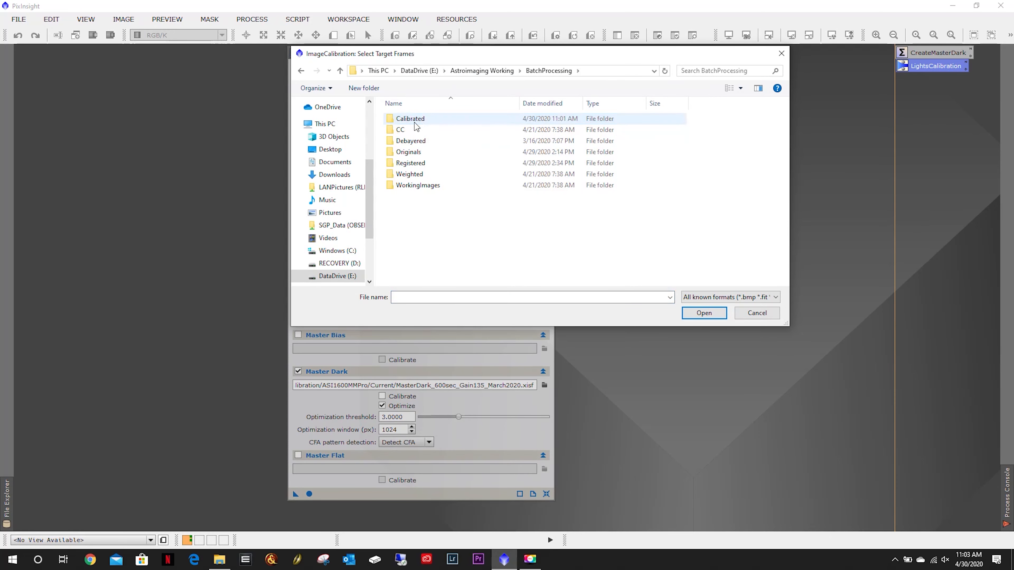
double_click(419, 153)
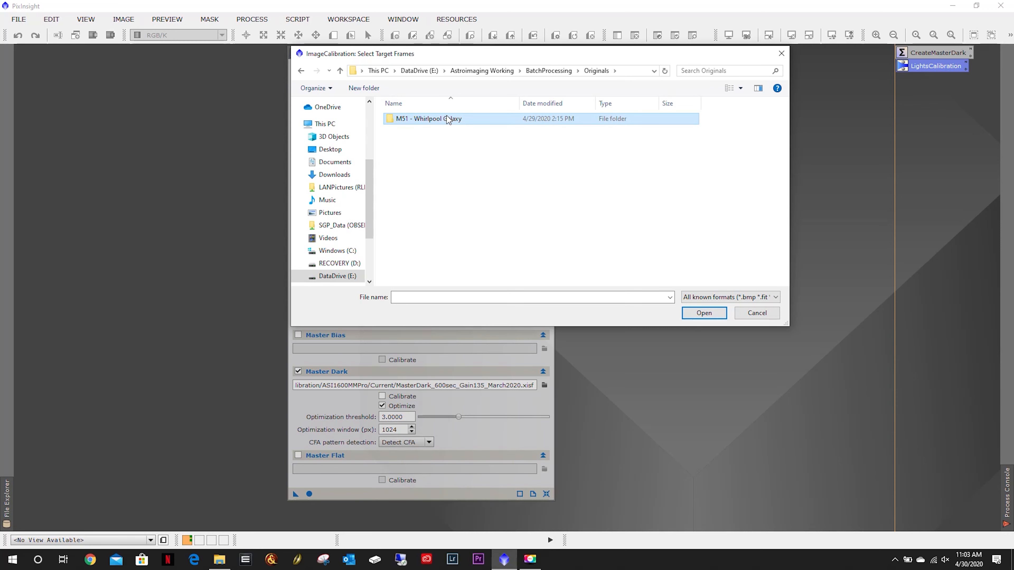
double_click(450, 118)
click(431, 125)
double_click(429, 120)
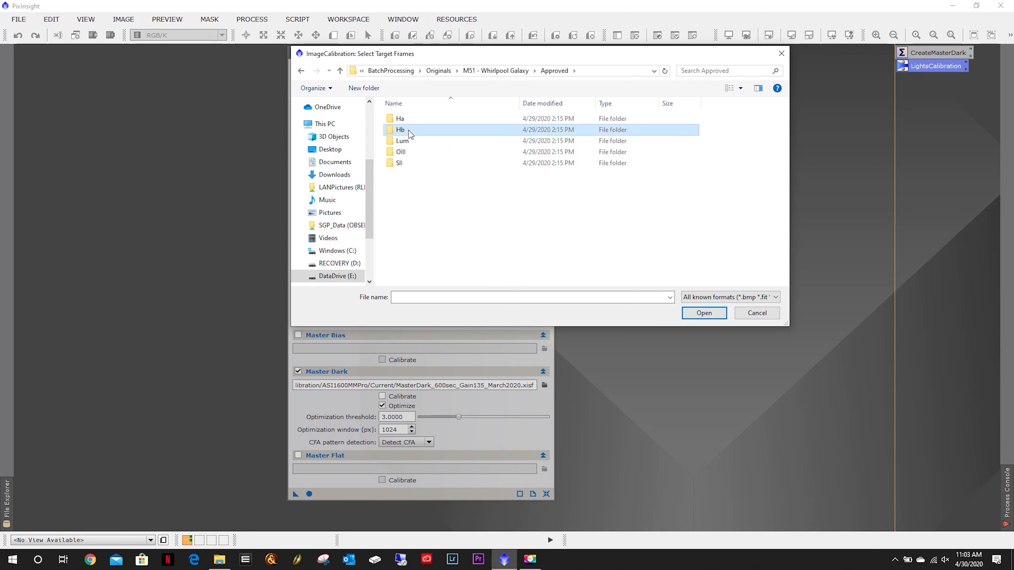
double_click(407, 130)
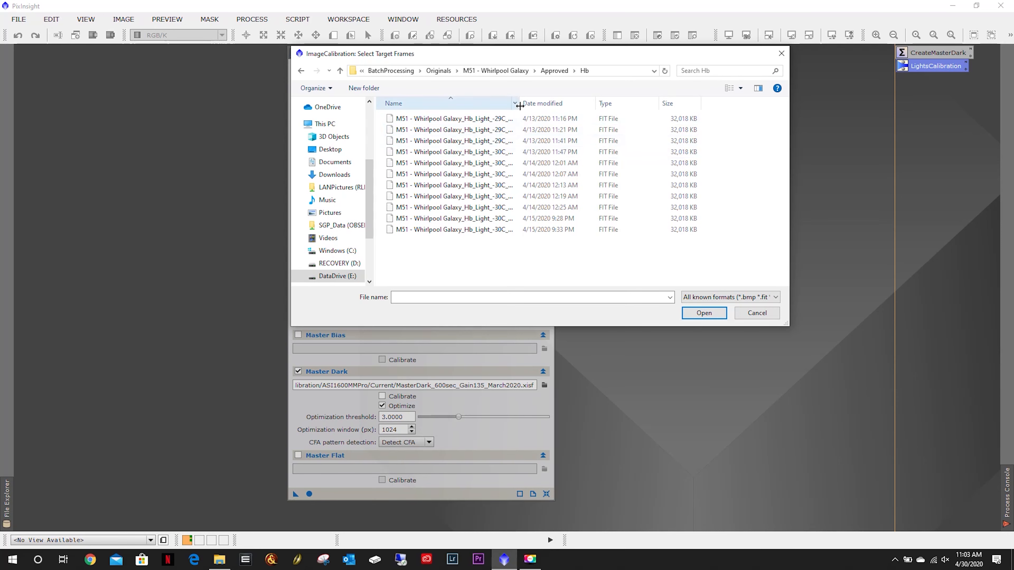
drag(520, 106, 543, 106)
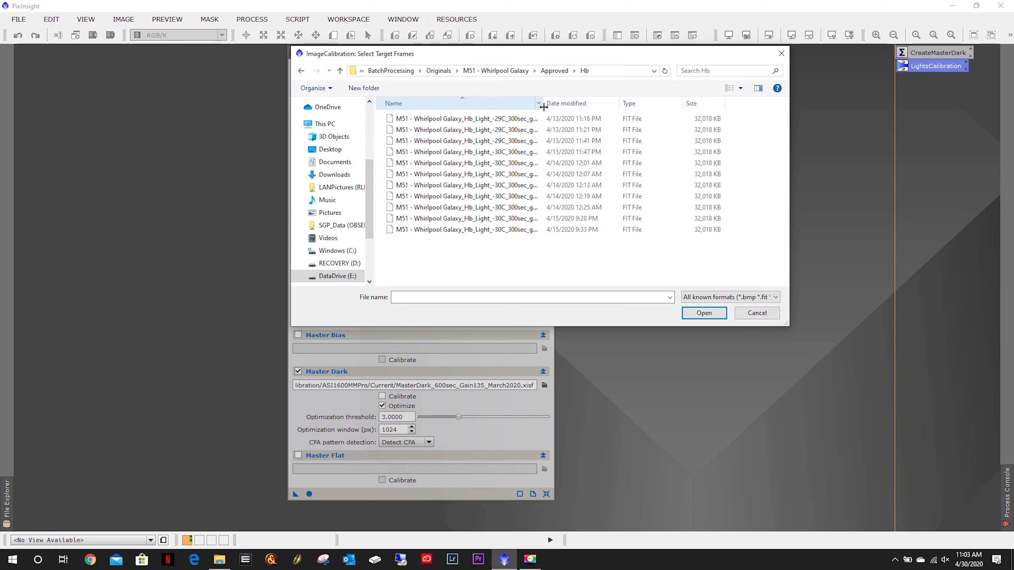
click(304, 70)
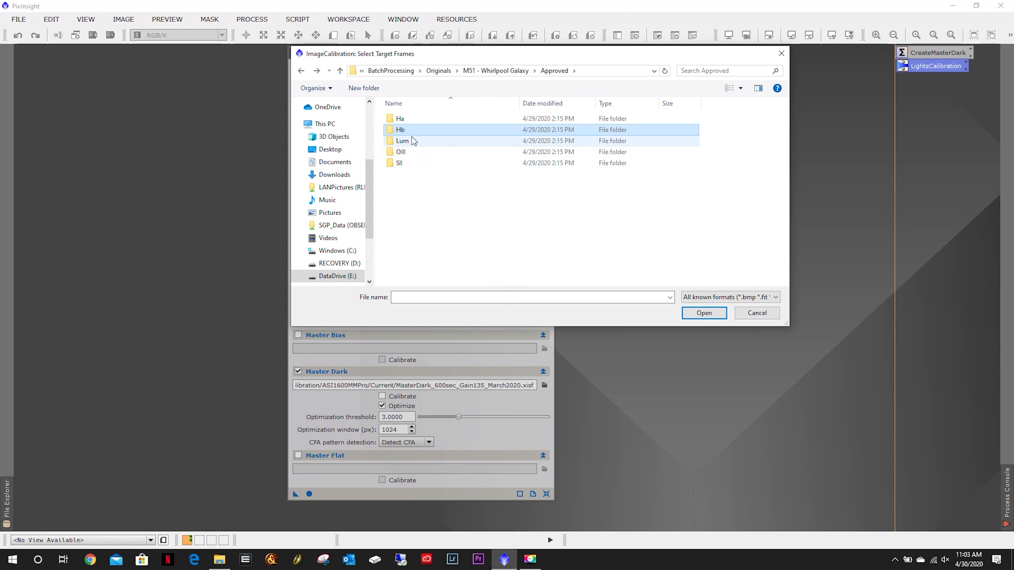
double_click(415, 144)
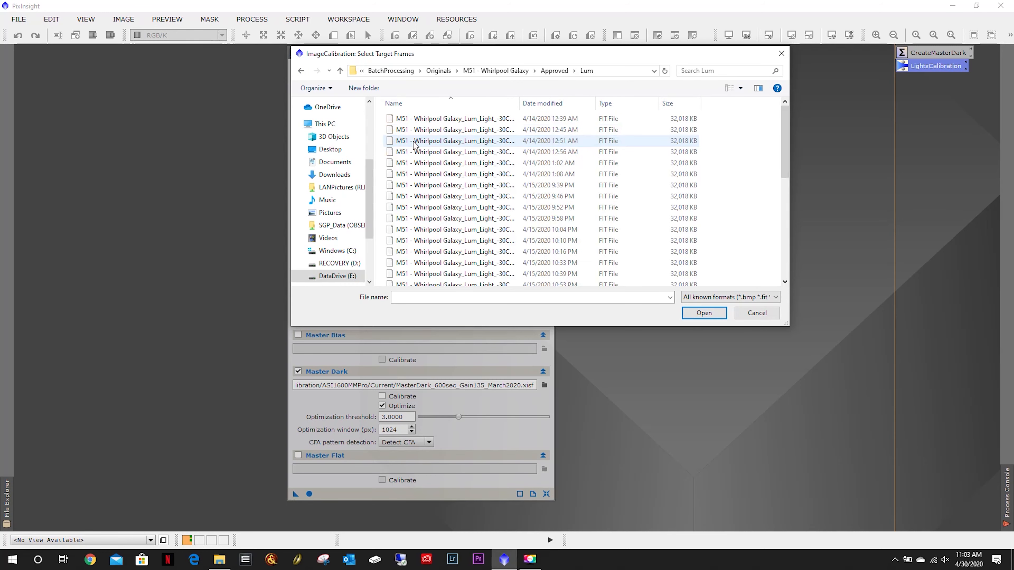
click(461, 142)
key(ctrl+a)
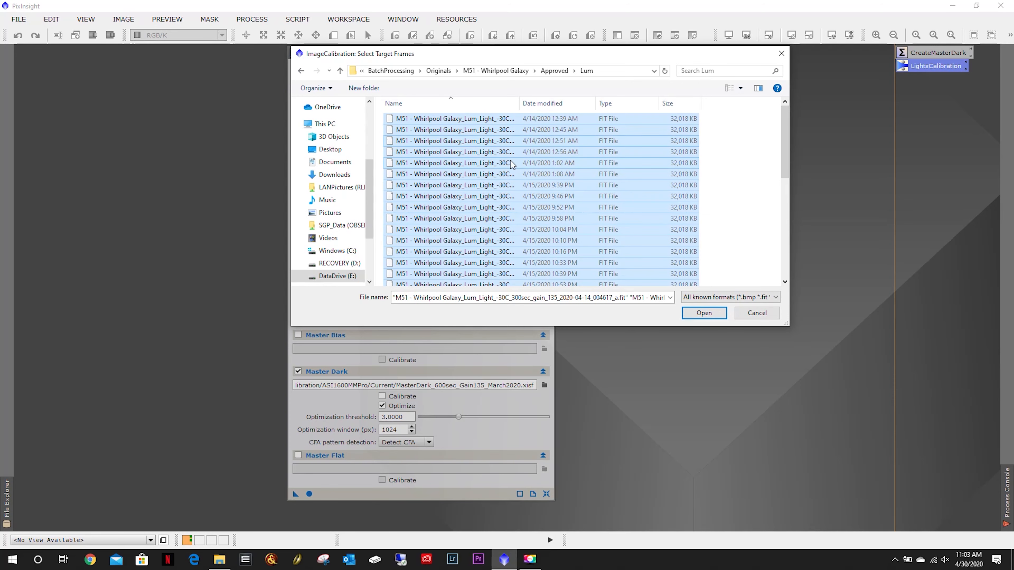
click(703, 313)
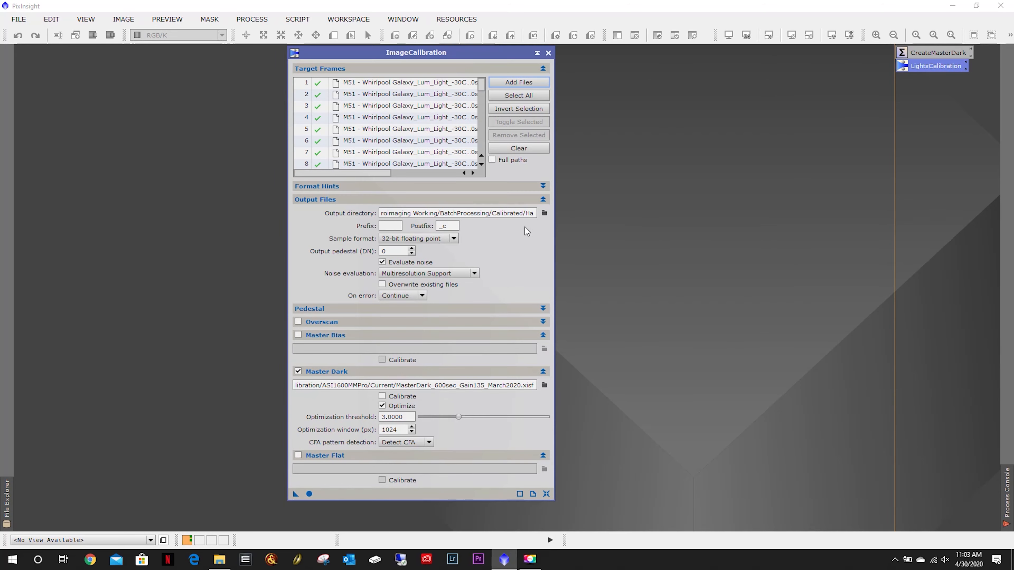
Set the output directory to a new folder named Lum created inside the Calibrated folder.
click(545, 215)
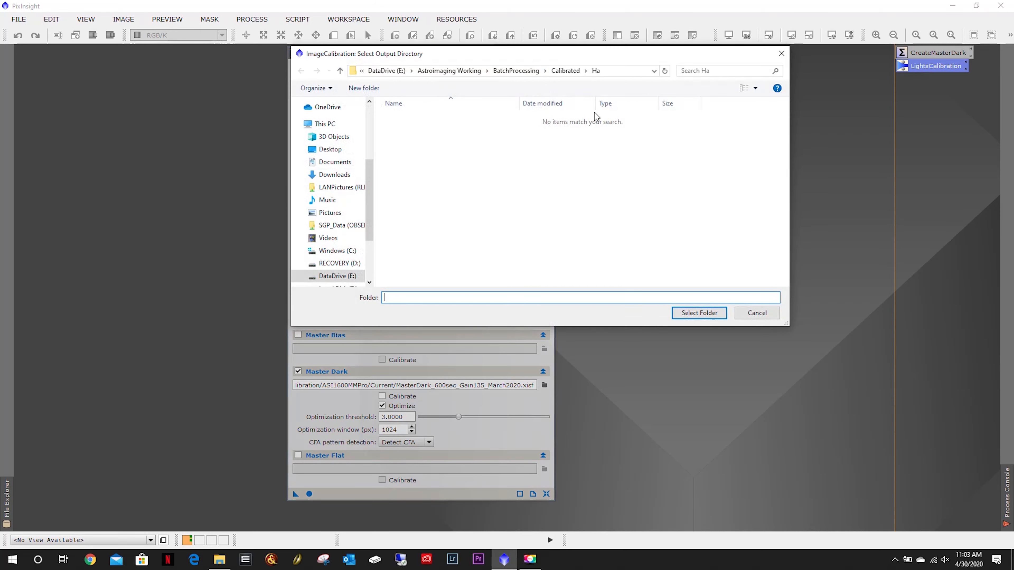
click(571, 72)
click(364, 87)
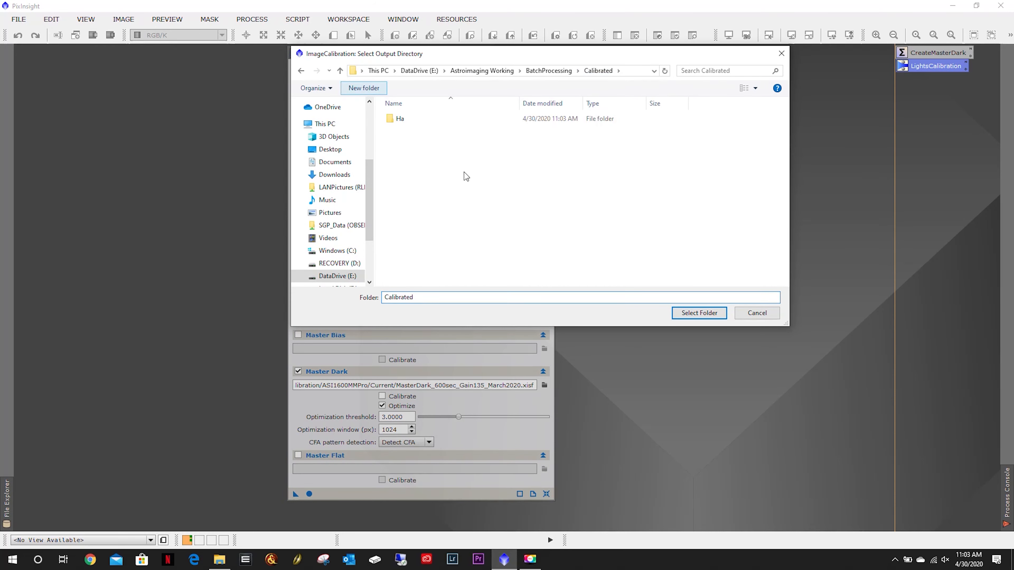
text(Lu)
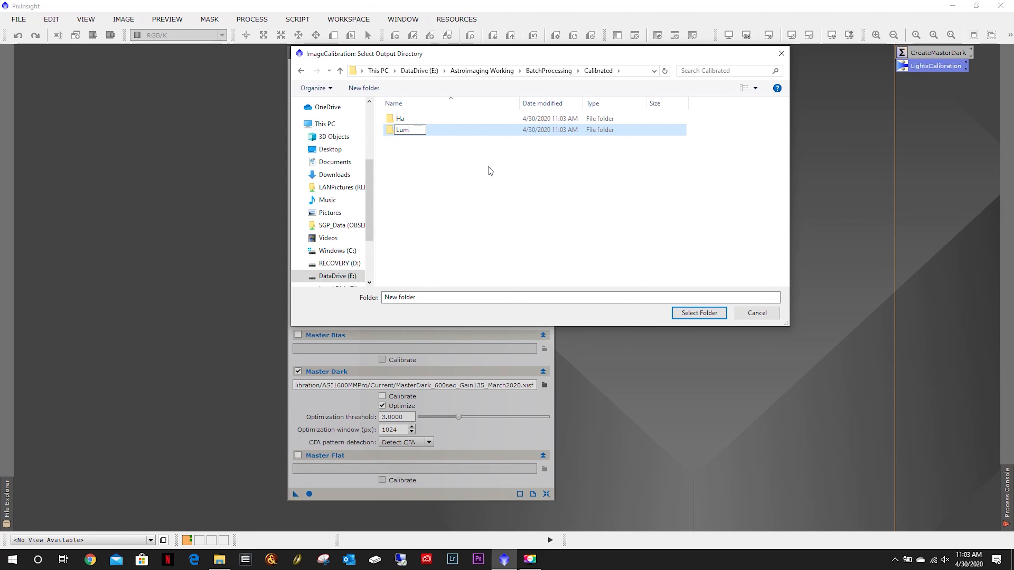
text(m)
key(Return)
double_click(403, 130)
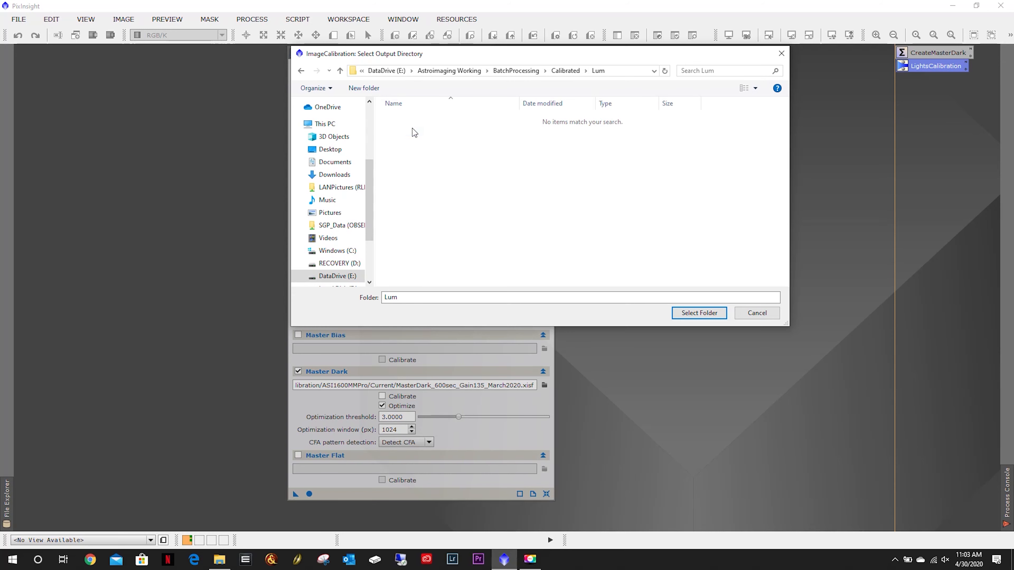
click(687, 312)
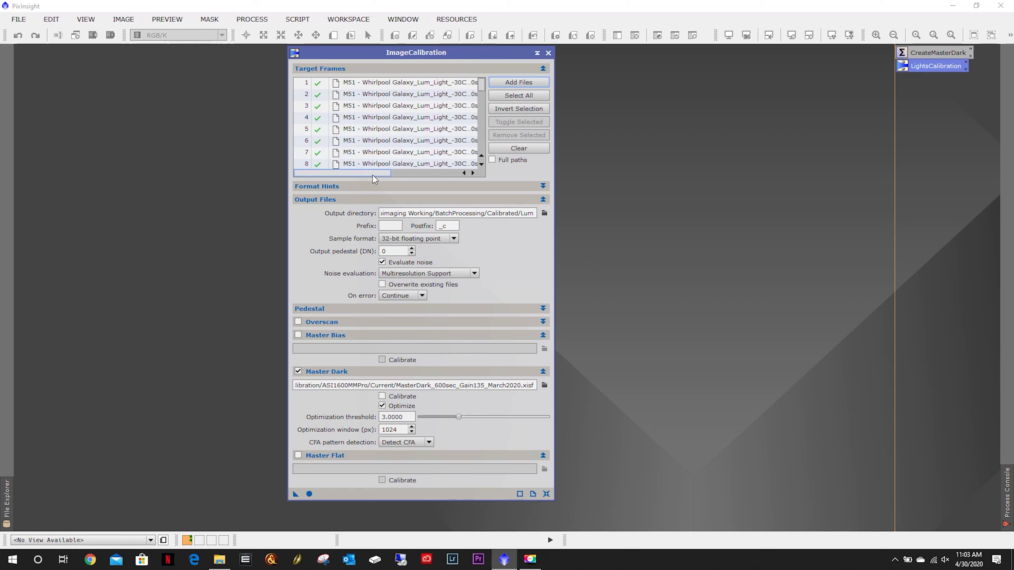
Examine the listed Lum frame names and the contents of the Approved Lum folder in File Explorer.
drag(375, 173, 417, 182)
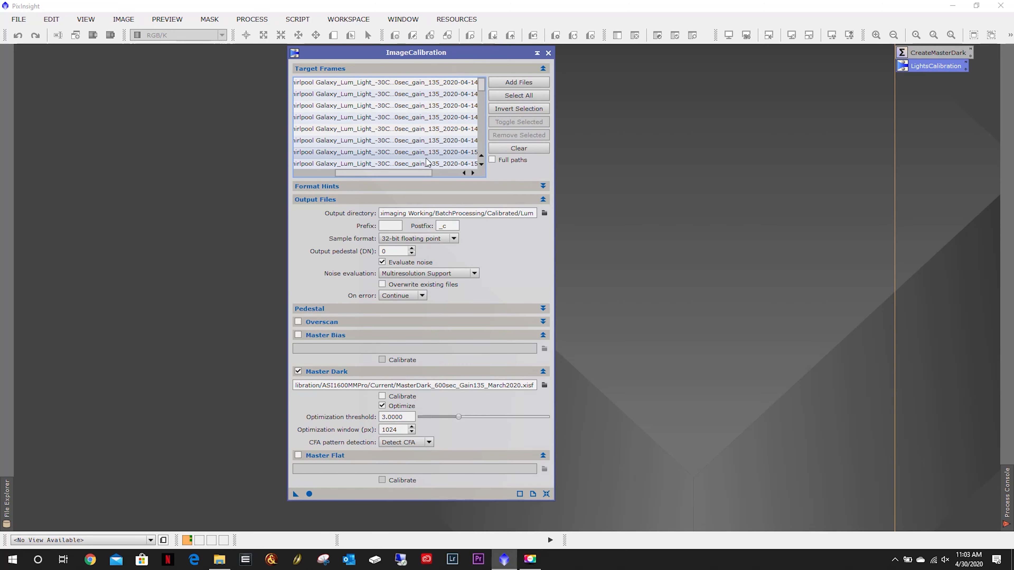
click(219, 559)
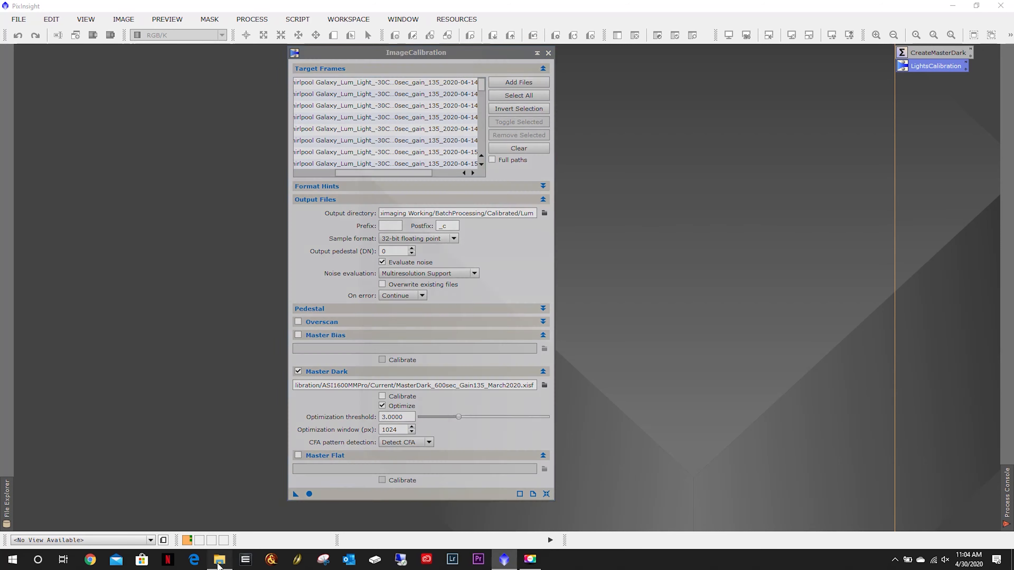
click(796, 43)
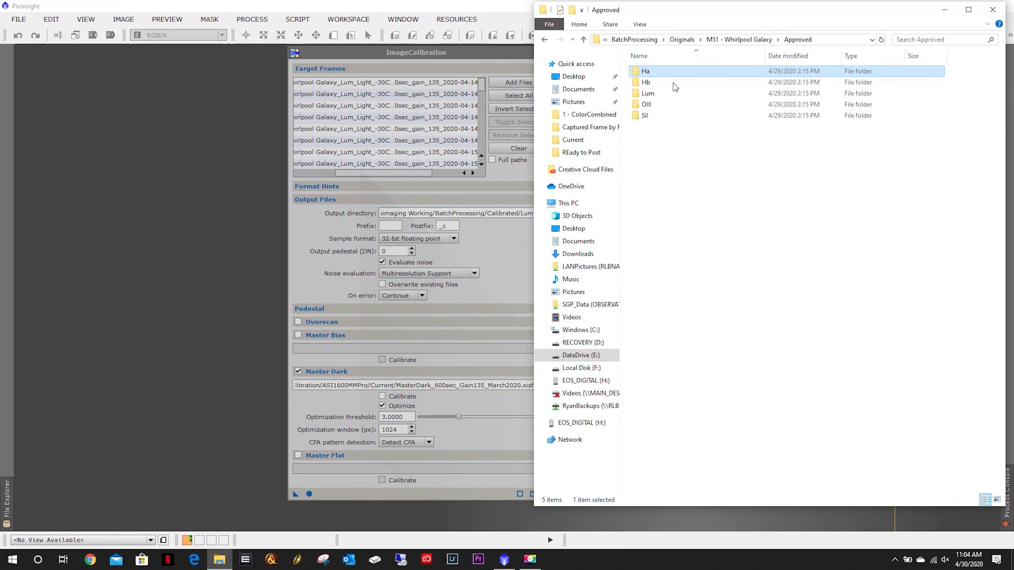
double_click(658, 92)
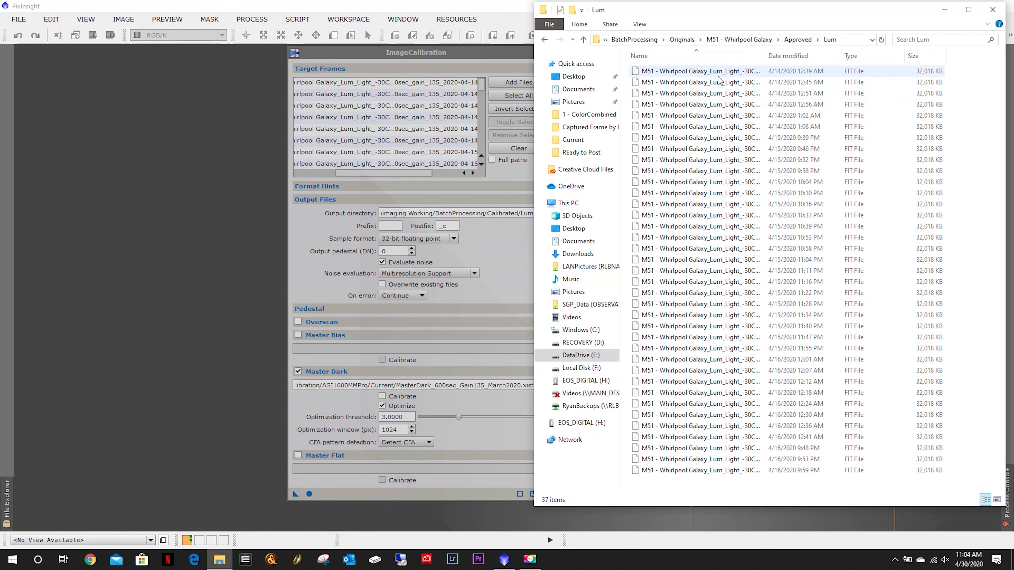
click(505, 240)
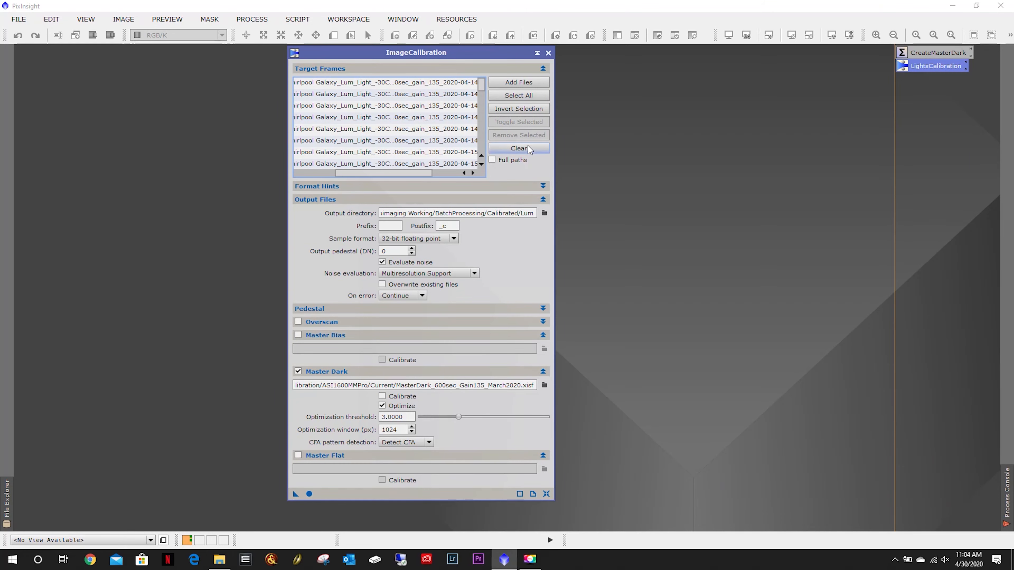
Clear the target frames and add all OIII light frames from the Approved OIII folder.
click(519, 148)
click(518, 83)
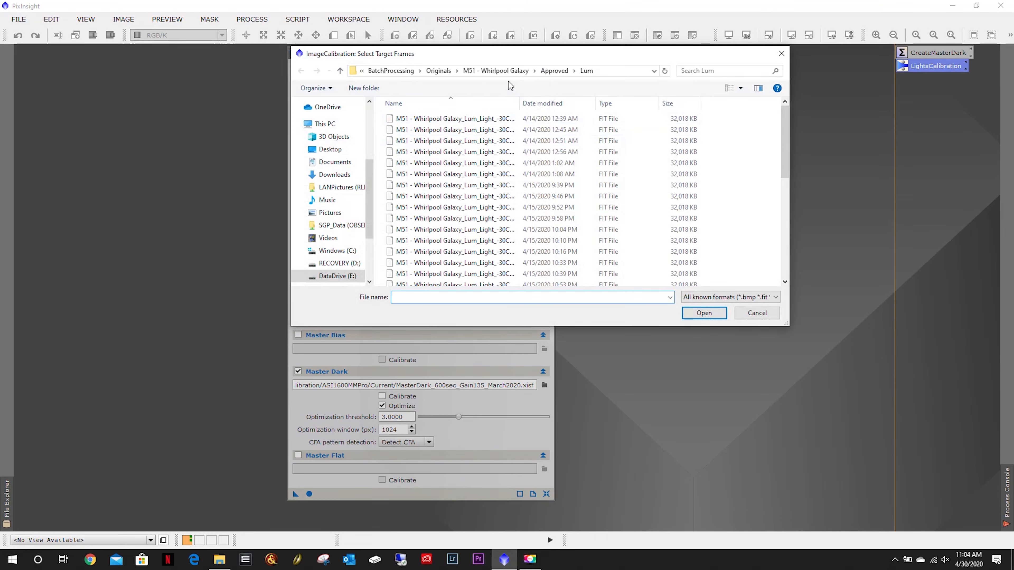
click(554, 71)
double_click(408, 154)
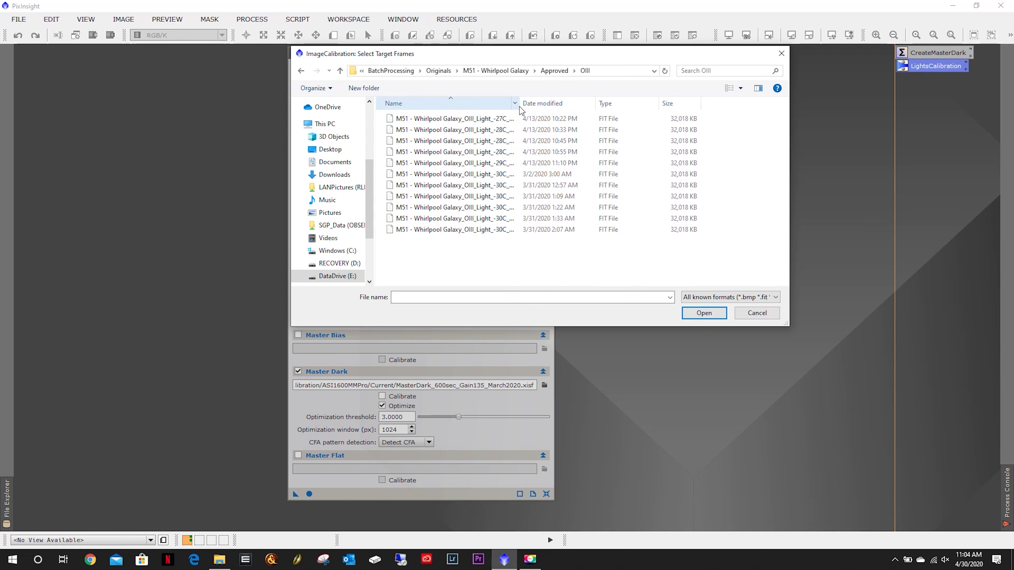
drag(519, 103, 540, 104)
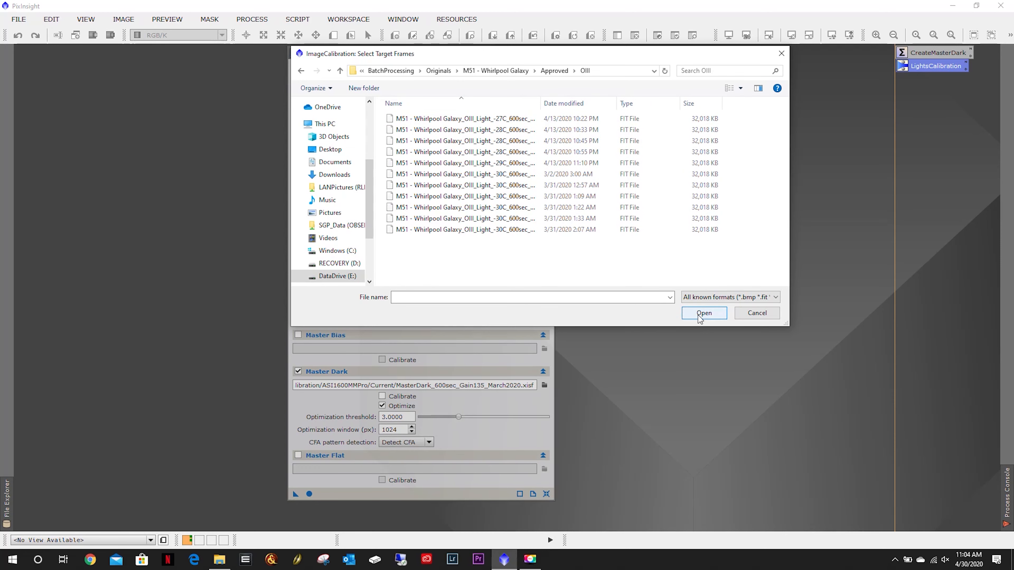
drag(516, 260, 450, 119)
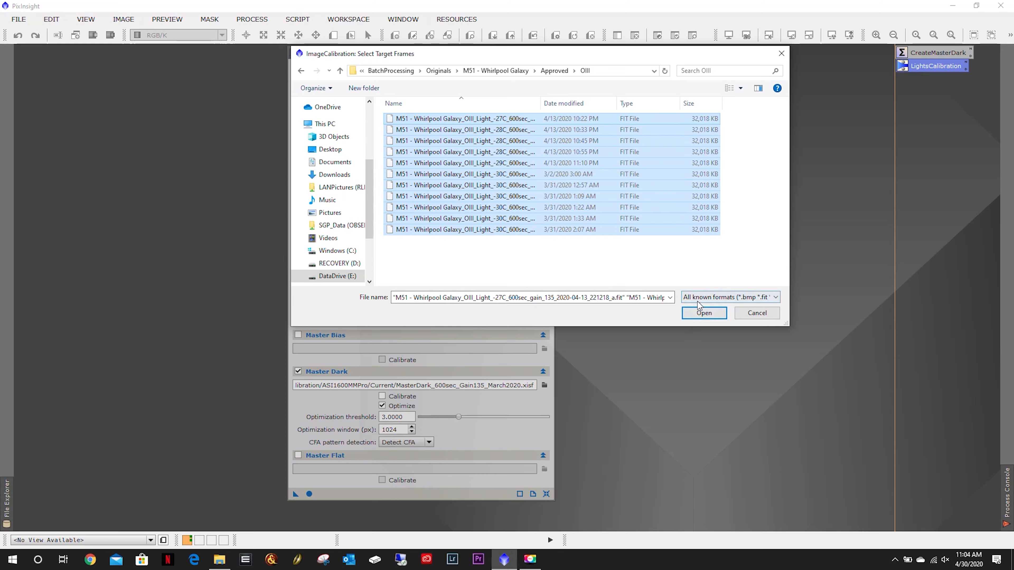
click(701, 314)
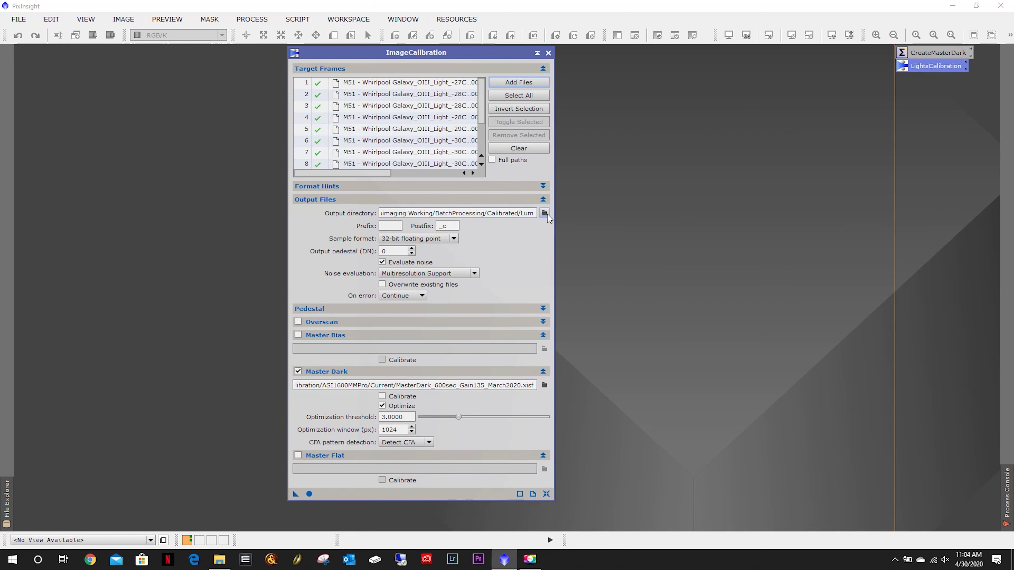
Set the output directory to a new folder named OIII inside the Calibrated folder and run the calibration.
click(545, 214)
click(571, 71)
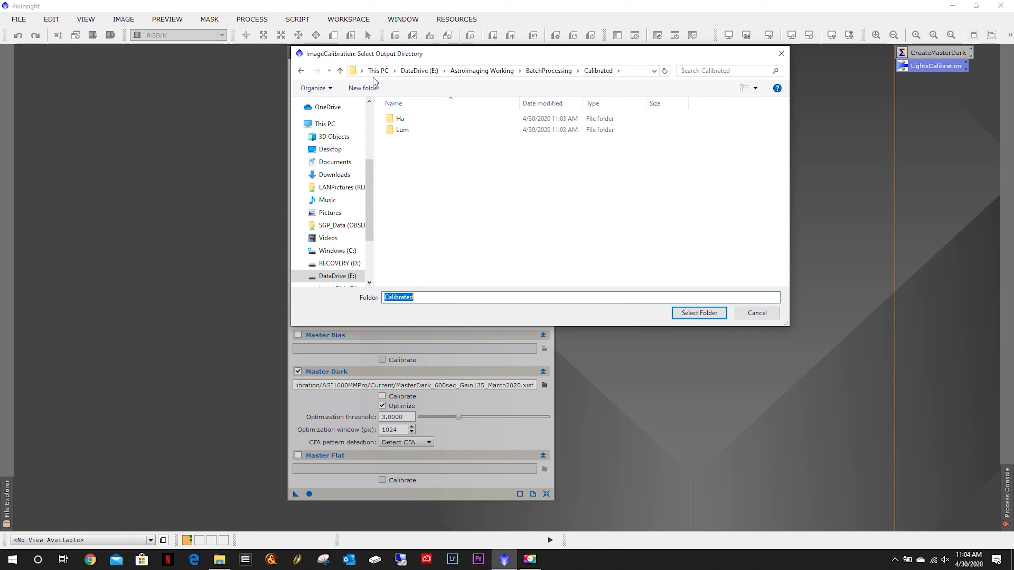
click(371, 88)
text(OIII)
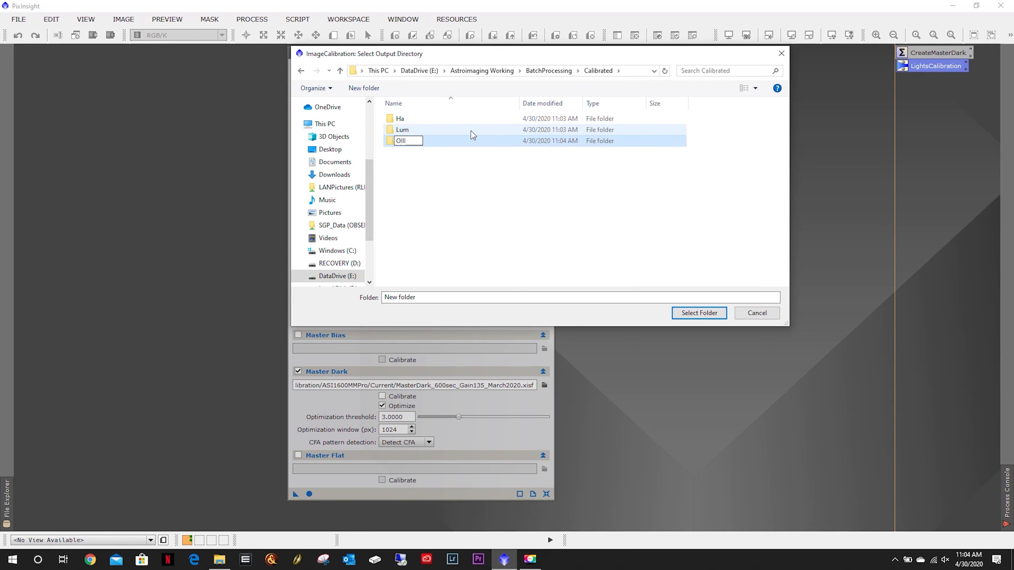
key(Return)
double_click(426, 143)
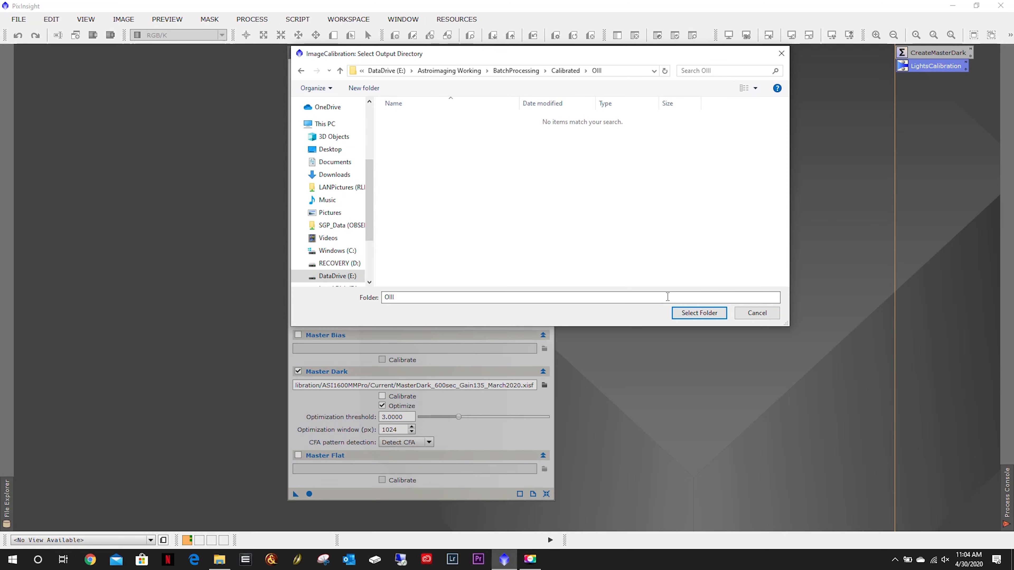
click(681, 312)
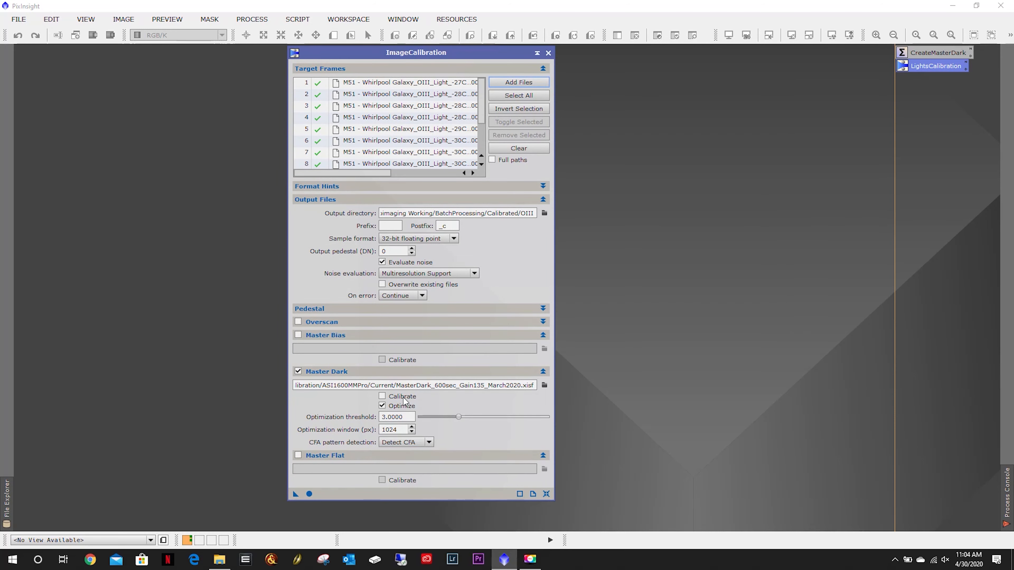
click(309, 494)
Clear the target frames and add the SII light frames from the Approved SII folder.
click(527, 150)
click(518, 82)
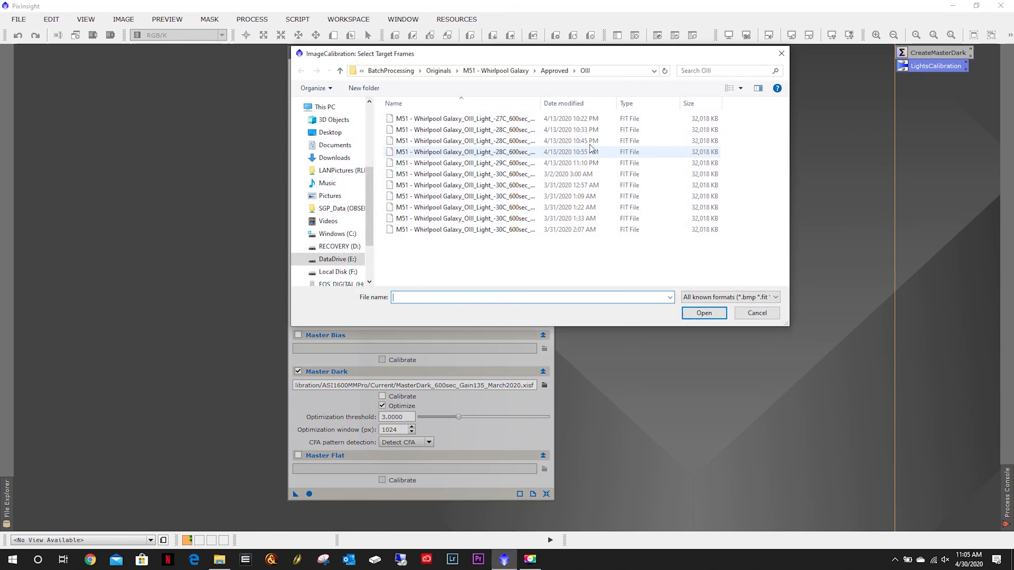
click(554, 70)
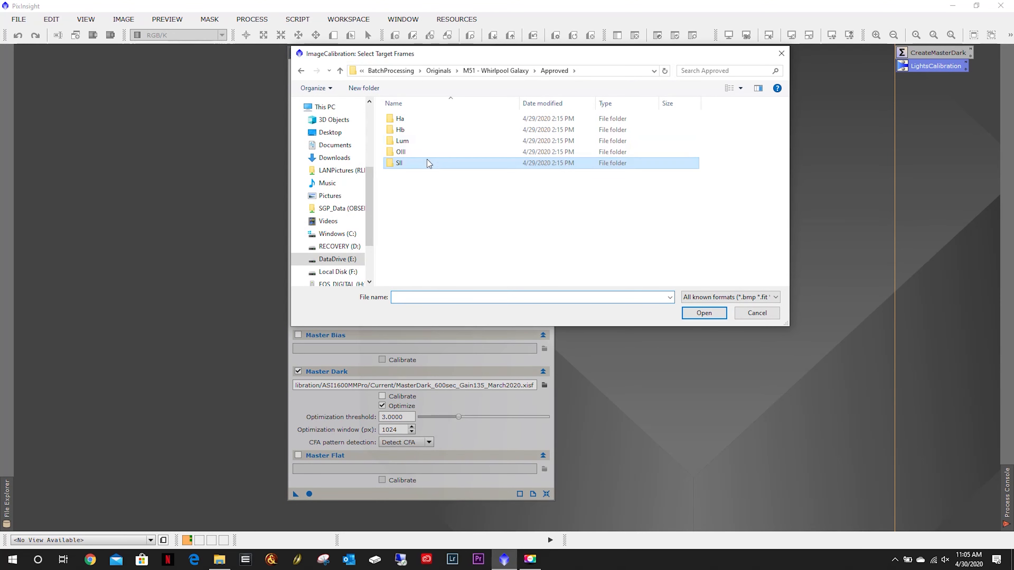
double_click(427, 163)
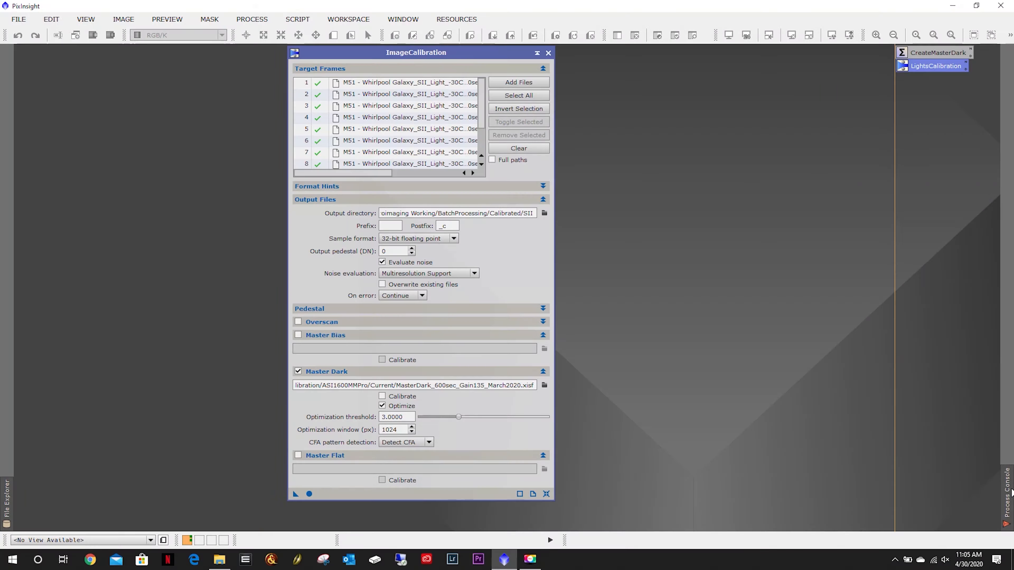
click(1007, 493)
Clear the target frames and add all Lum light frames from the Approved Lum folder.
click(519, 150)
click(519, 84)
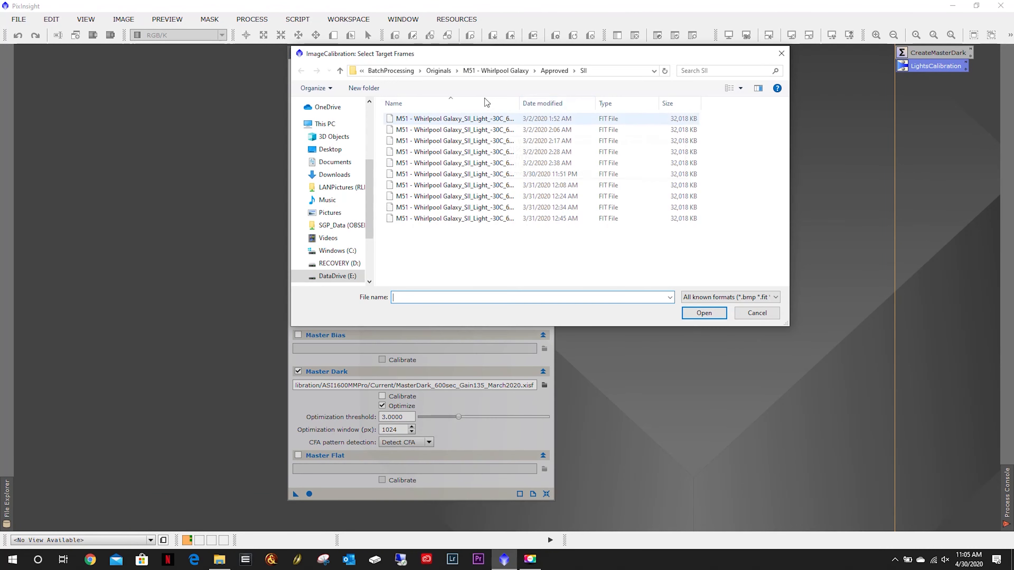
click(553, 70)
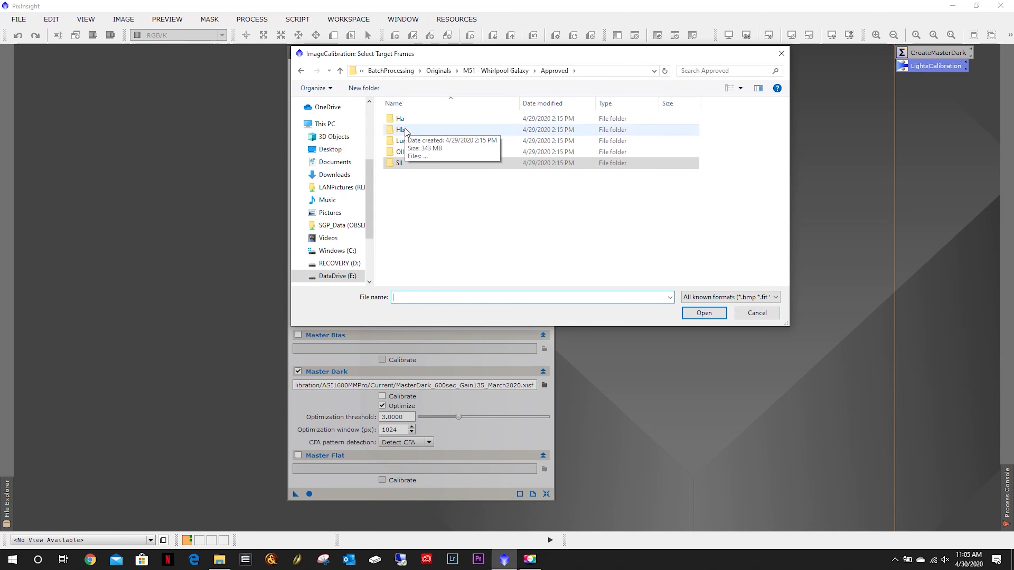
click(404, 142)
double_click(404, 142)
click(445, 122)
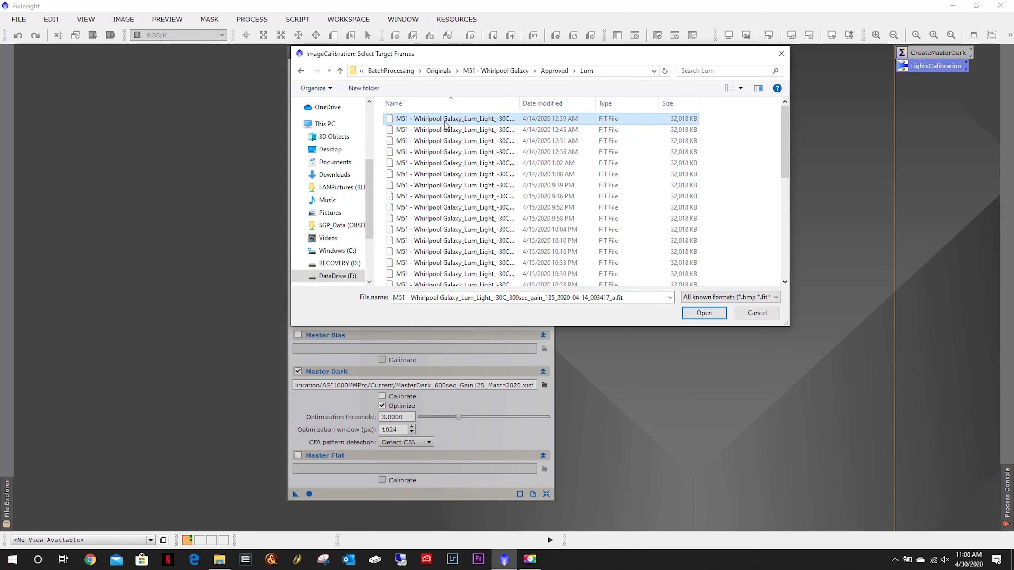
key(ctrl+a)
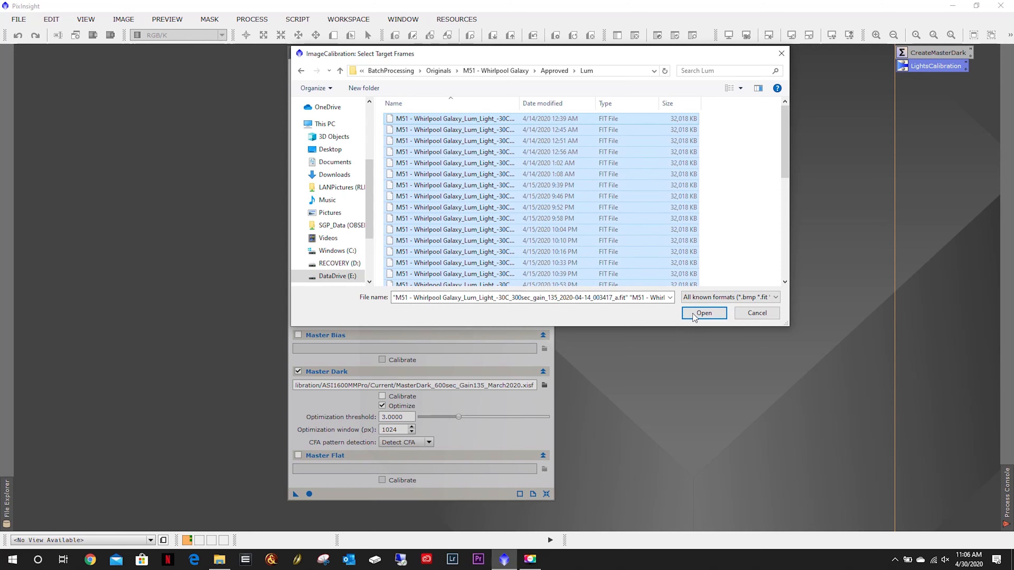
click(704, 312)
Set the output directory to the Lum folder inside the Calibrated folder.
click(544, 213)
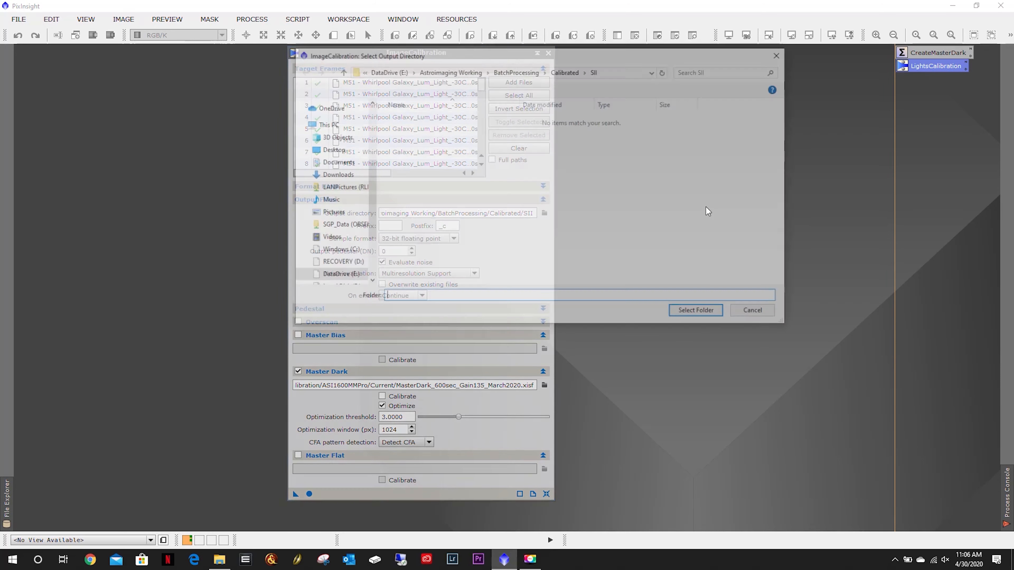
click(570, 74)
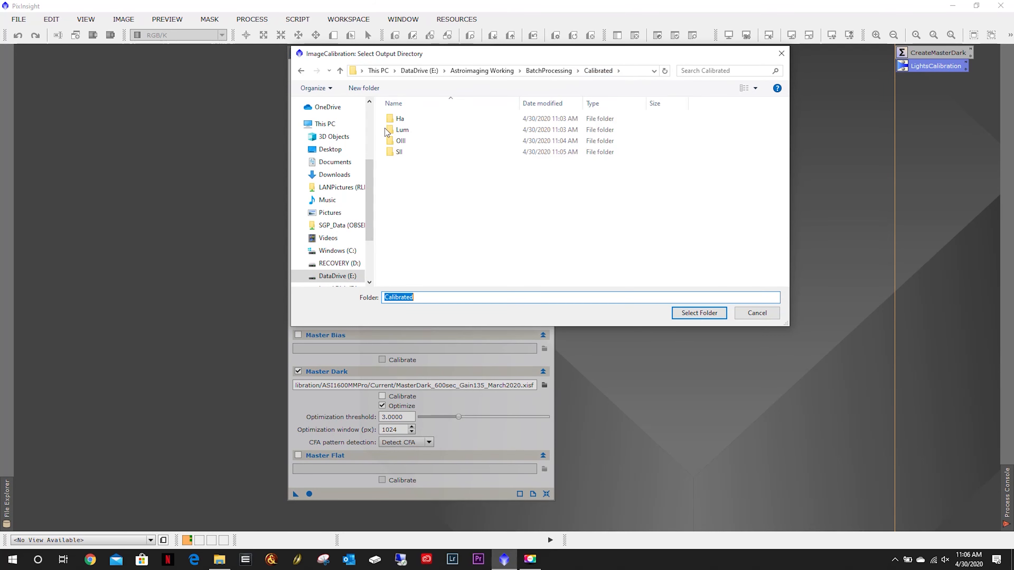
double_click(405, 131)
click(699, 312)
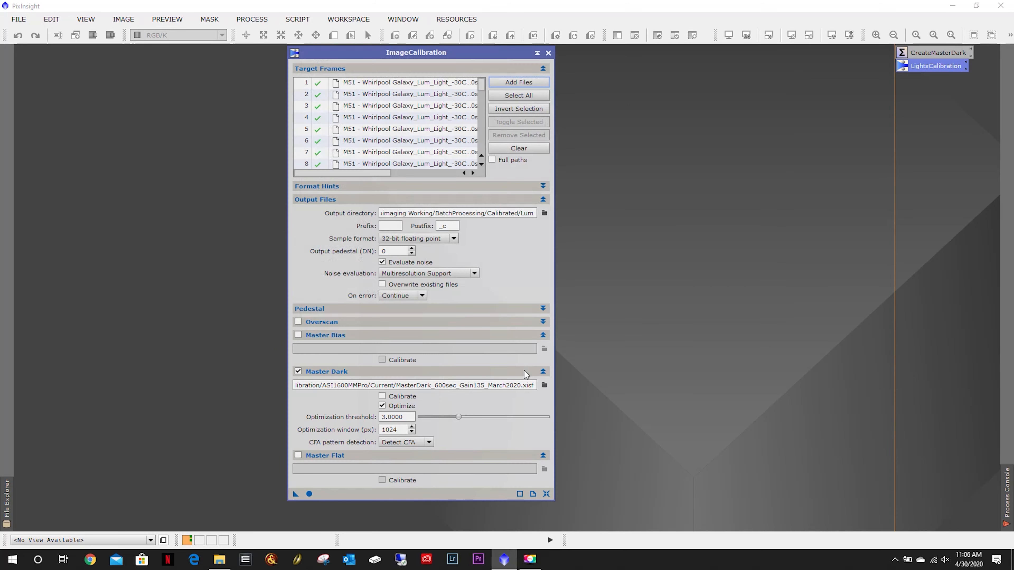
Set the master dark to MasterDark_300sec_Gain135_March2020 from Calibration/ASI1600MMPro/Current and run the calibration.
click(544, 386)
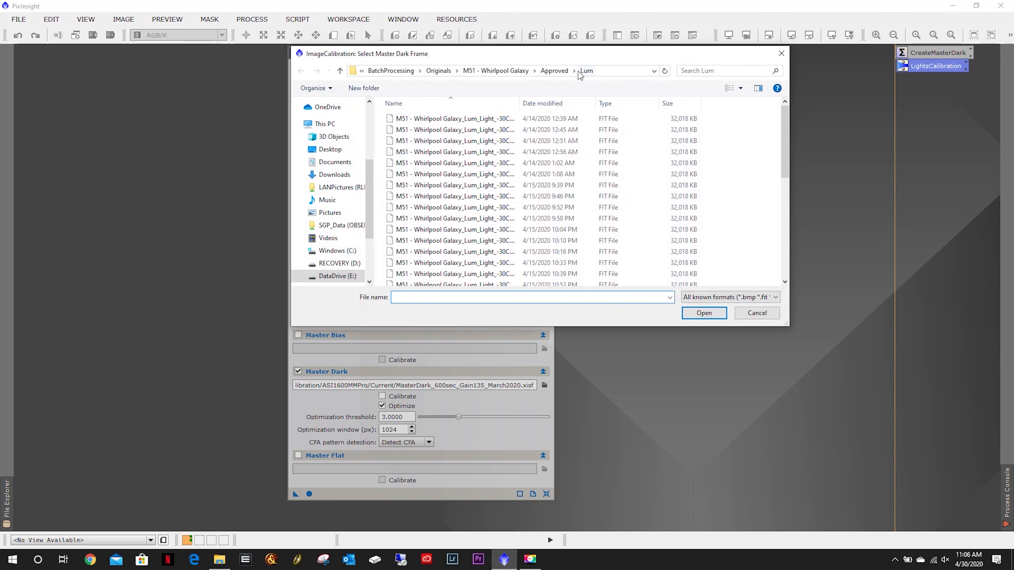
click(413, 71)
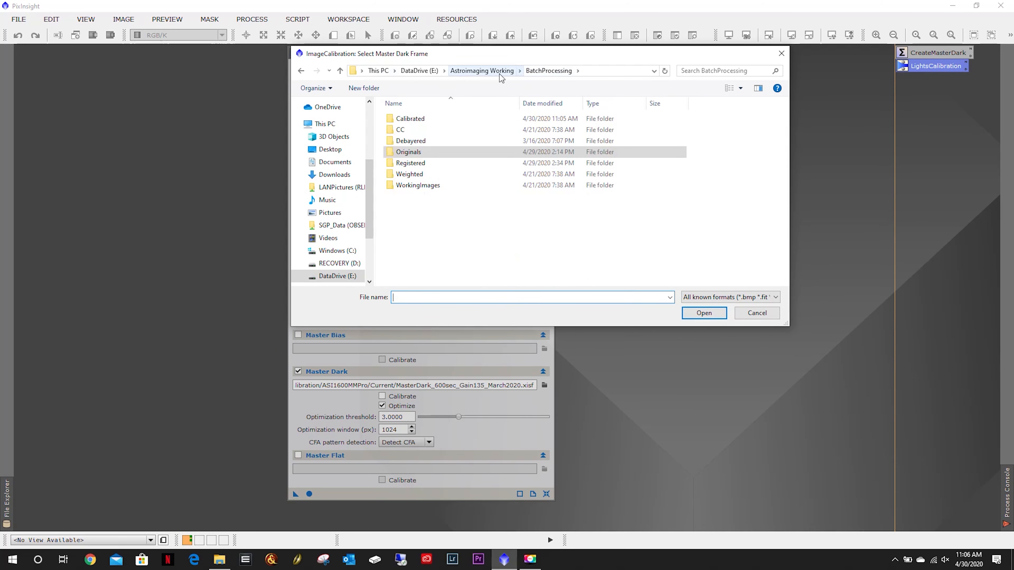
click(496, 72)
double_click(415, 130)
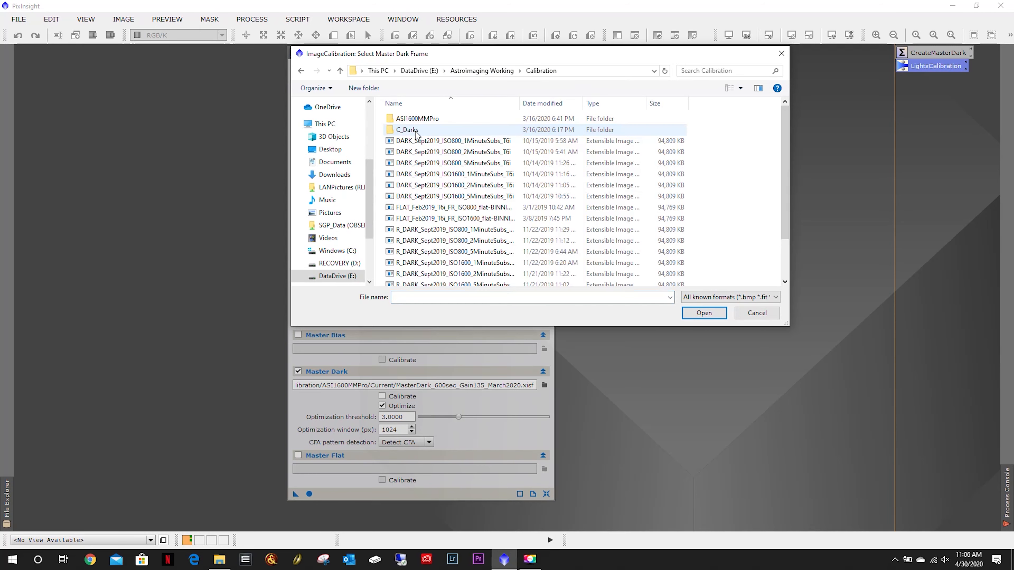
double_click(416, 119)
double_click(415, 130)
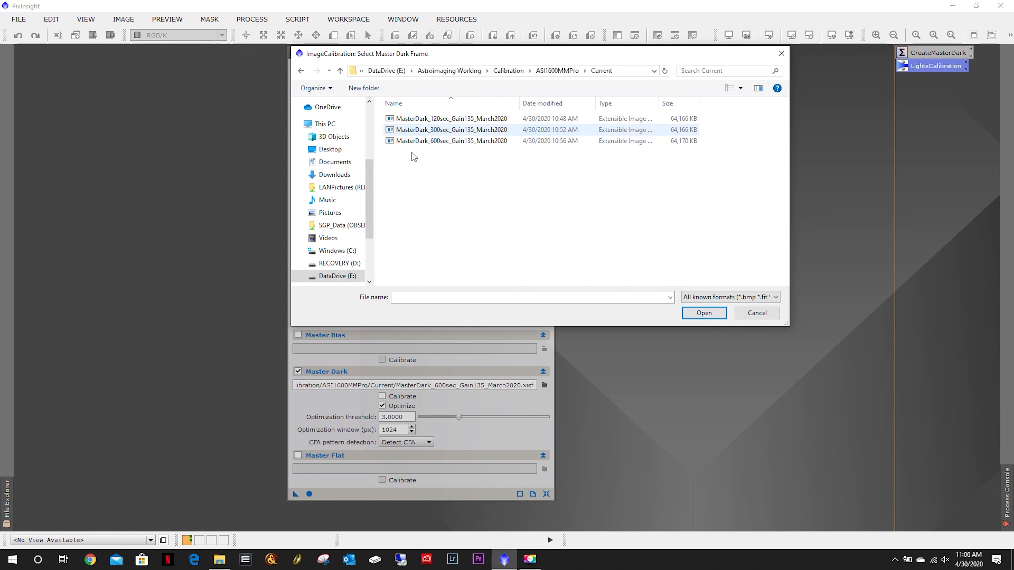
click(463, 130)
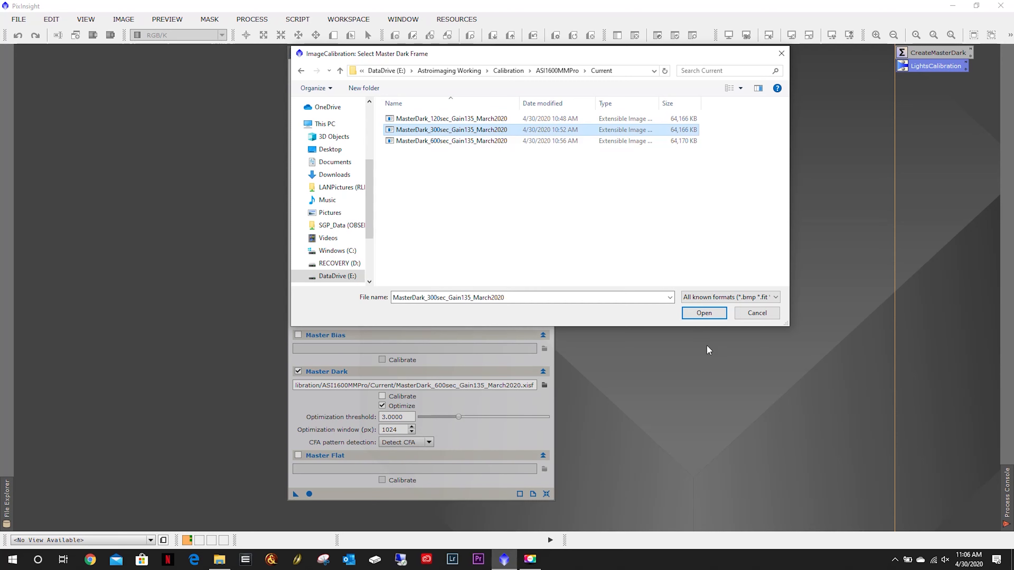
click(703, 313)
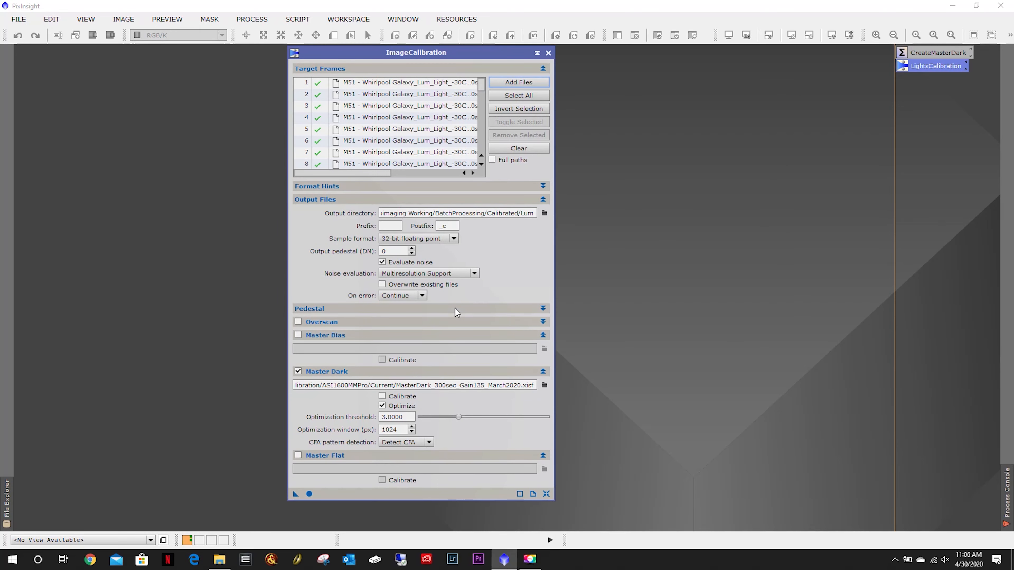
click(309, 495)
Clear the target frames and set the output directory to a new Hb folder inside the Calibrated folder.
click(515, 148)
click(545, 213)
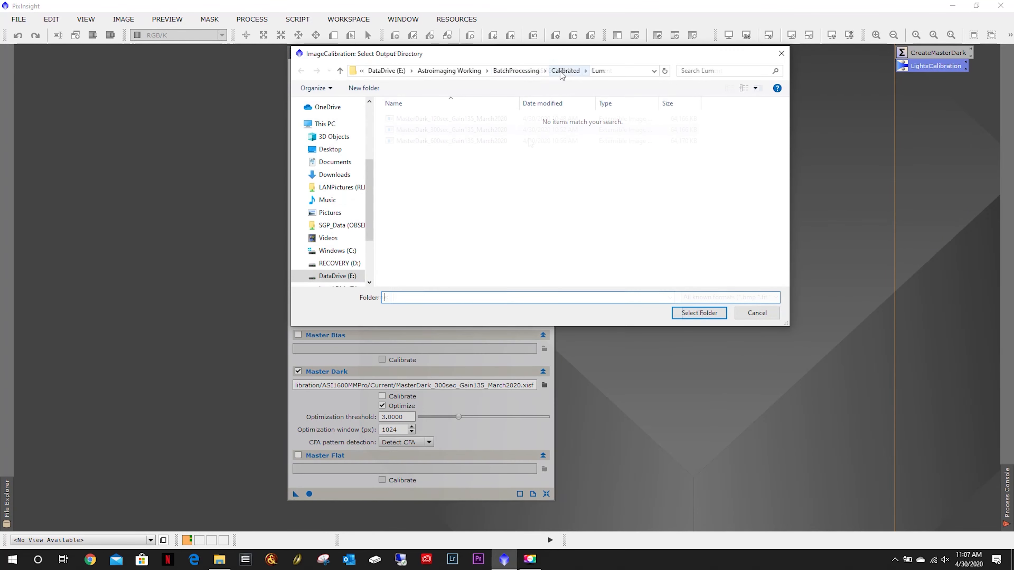
click(382, 88)
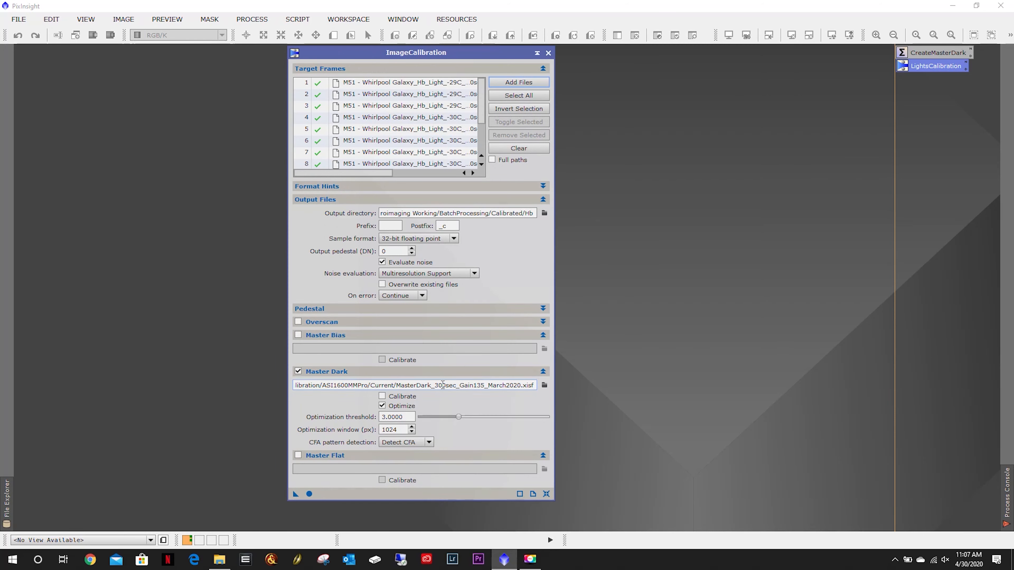
Run the calibration on the Hb frames and close ImageCalibration.
click(310, 494)
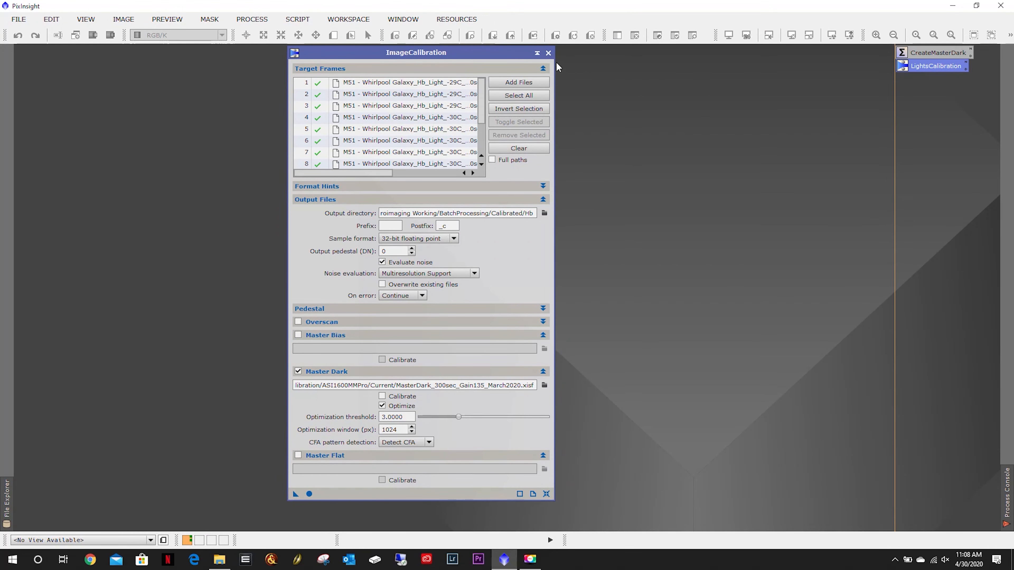
click(548, 53)
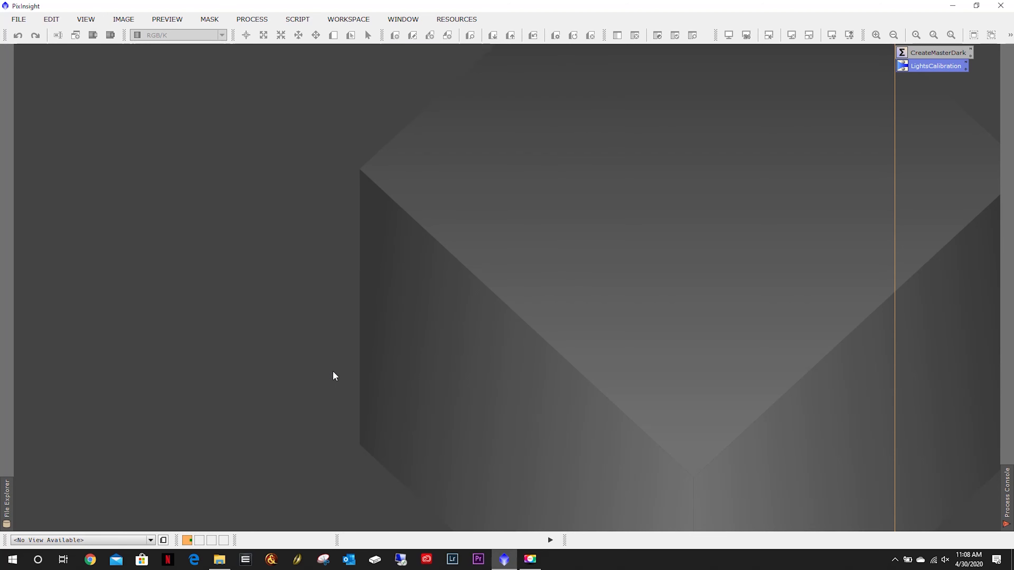
Open the first calibrated frame from the Calibrated Ha folder.
double_click(419, 190)
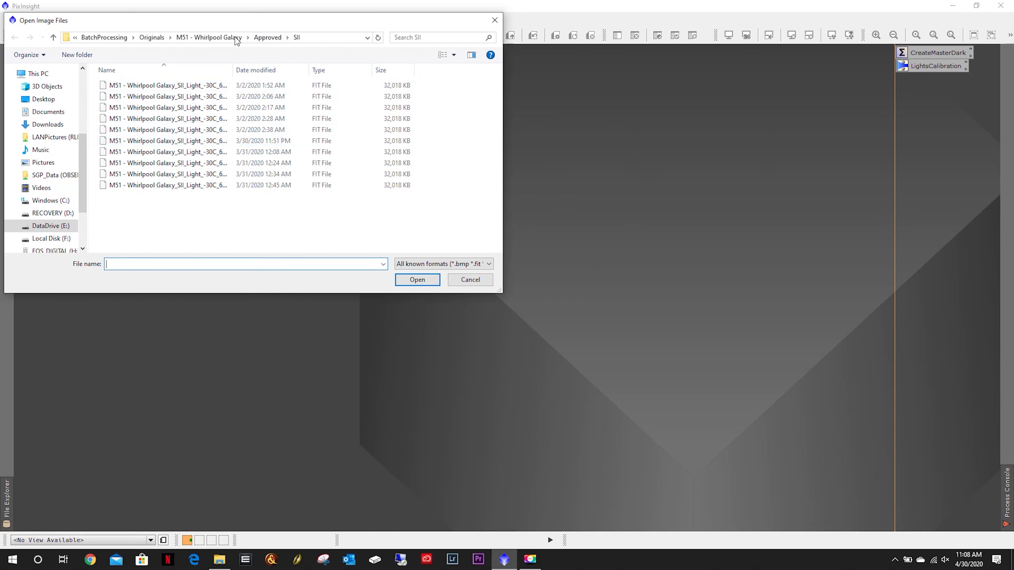
click(103, 37)
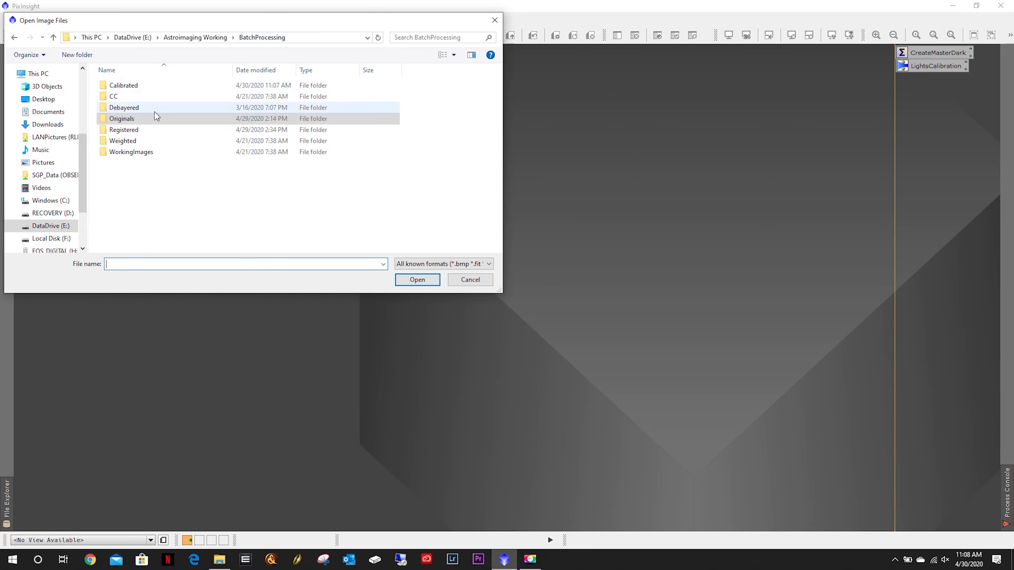
double_click(122, 86)
click(122, 87)
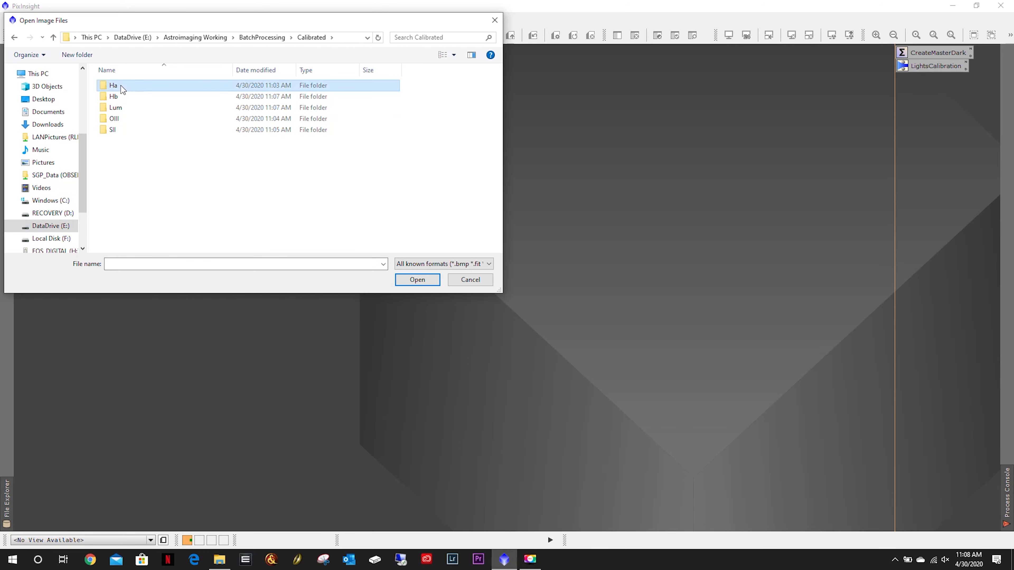
double_click(120, 85)
double_click(187, 88)
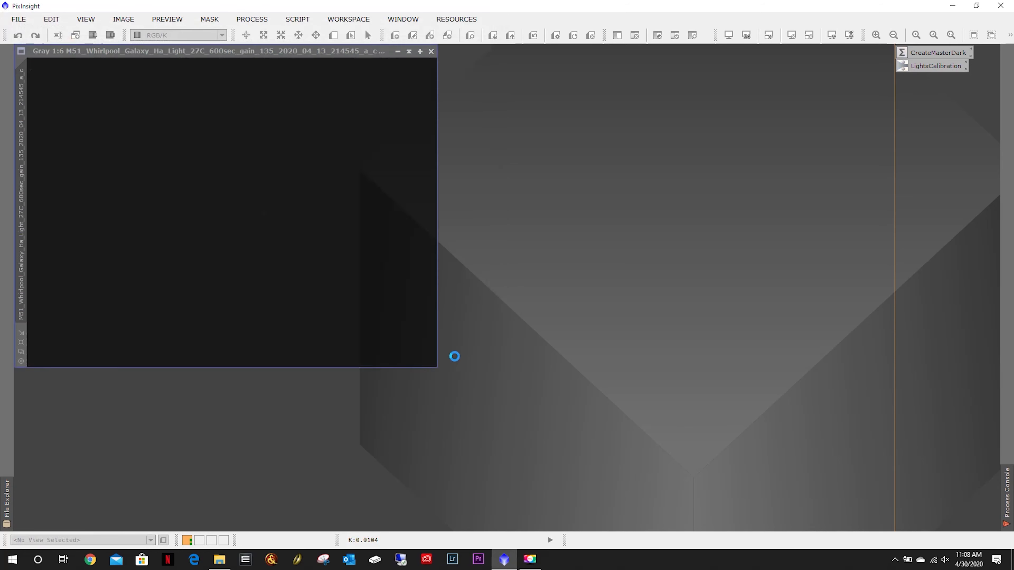
Apply an automatic screen stretch to the Ha frame and enlarge its view.
click(831, 35)
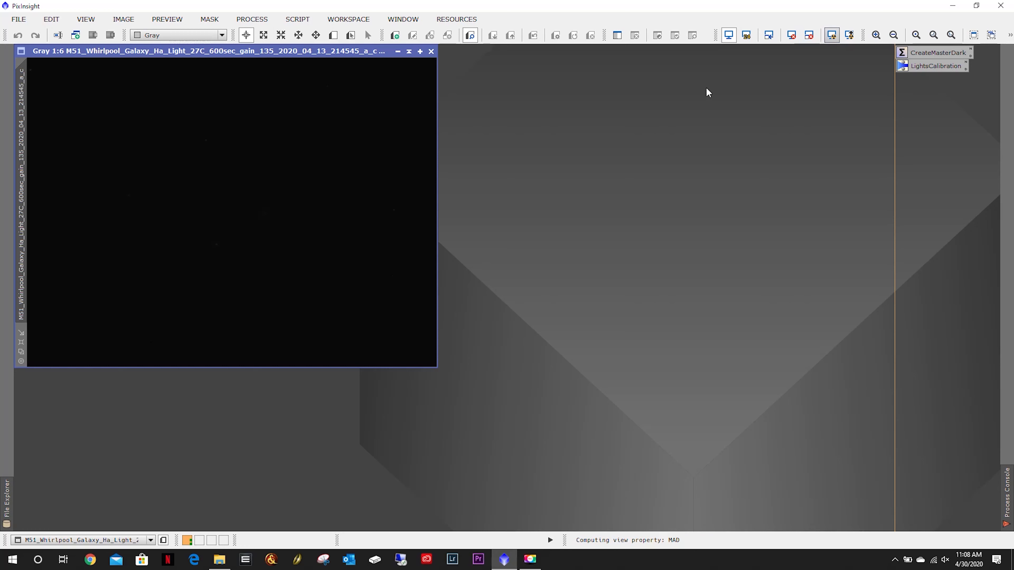
click(21, 350)
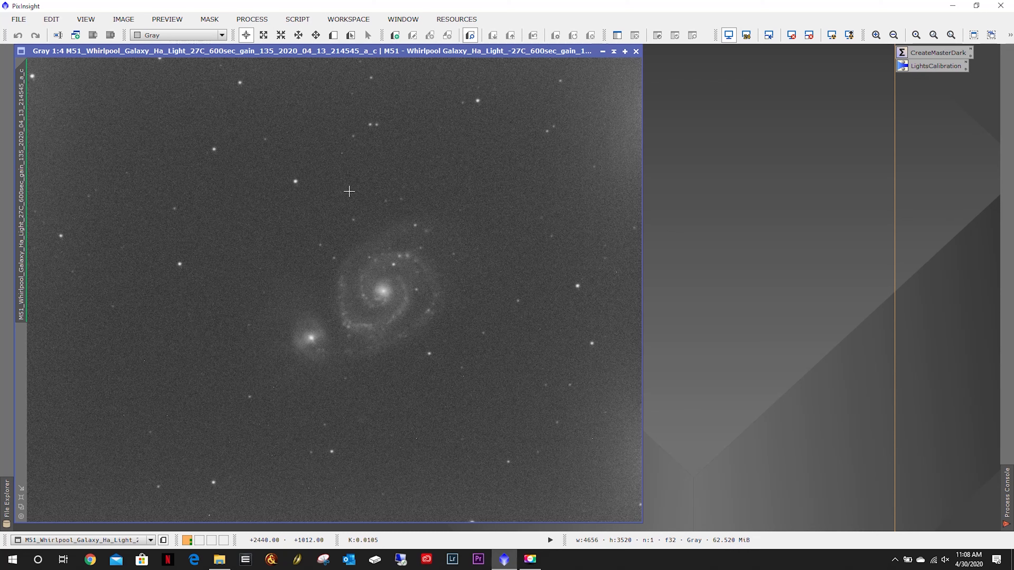
click(252, 19)
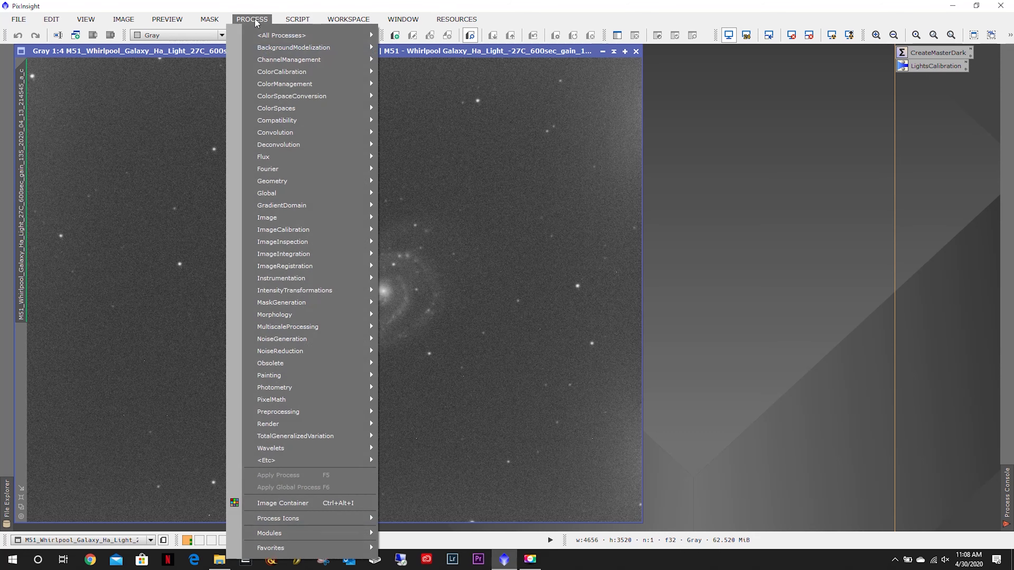
mouse_move(281, 35)
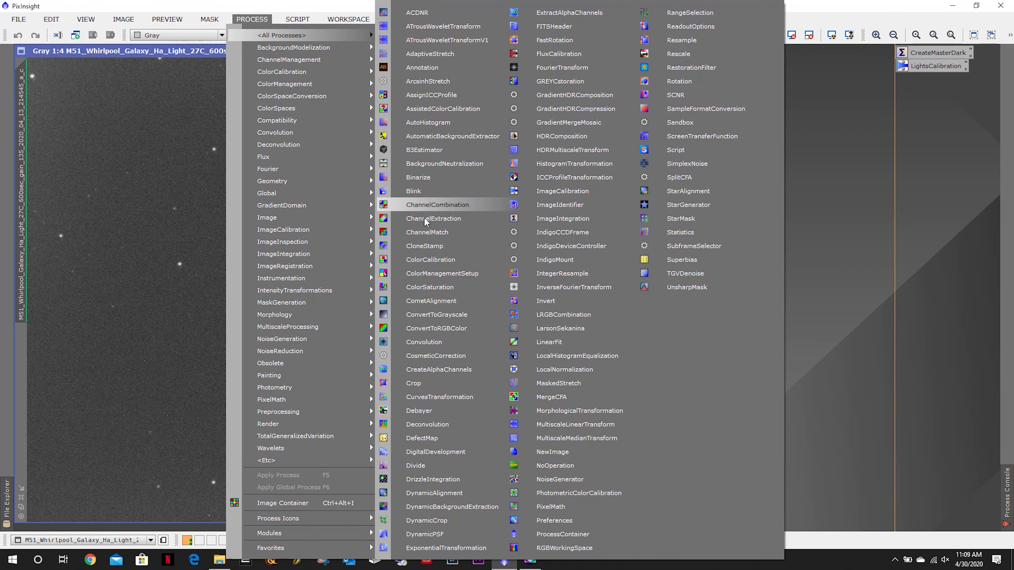
click(430, 259)
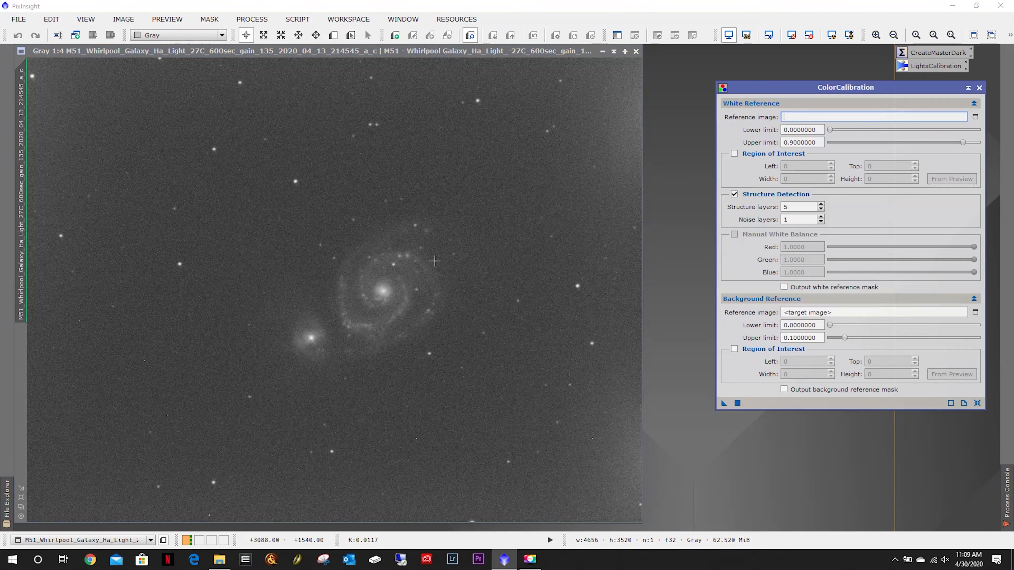
drag(795, 90, 705, 76)
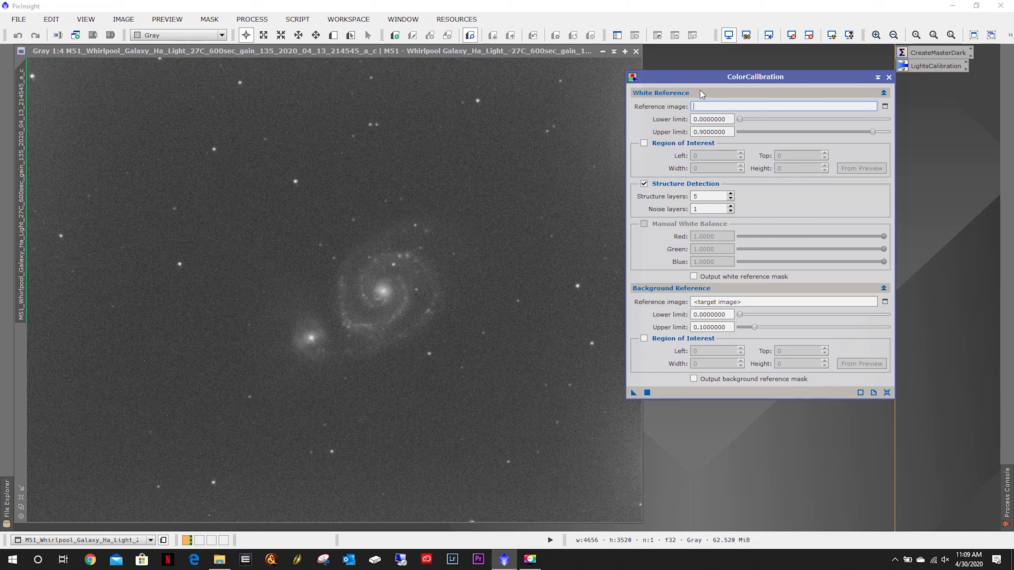
click(889, 77)
Open the CosmeticCorrection process from the full process list and move its window beside the image.
click(252, 20)
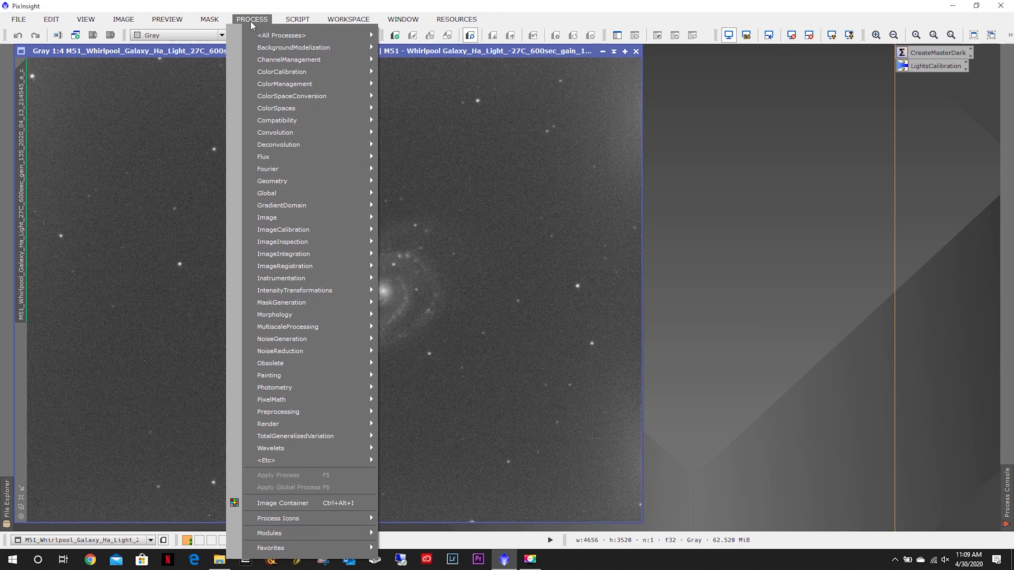
mouse_move(280, 35)
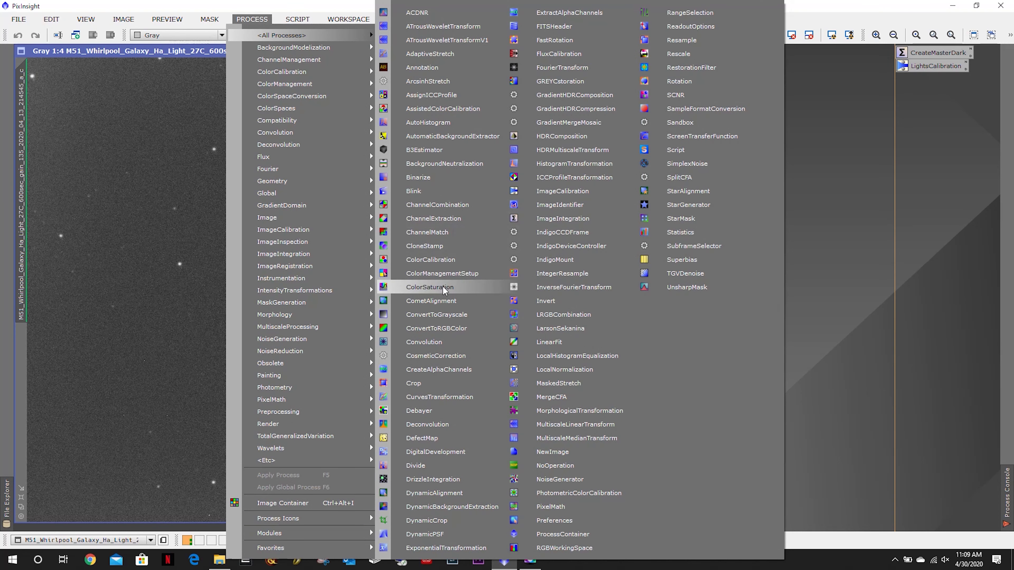
click(437, 356)
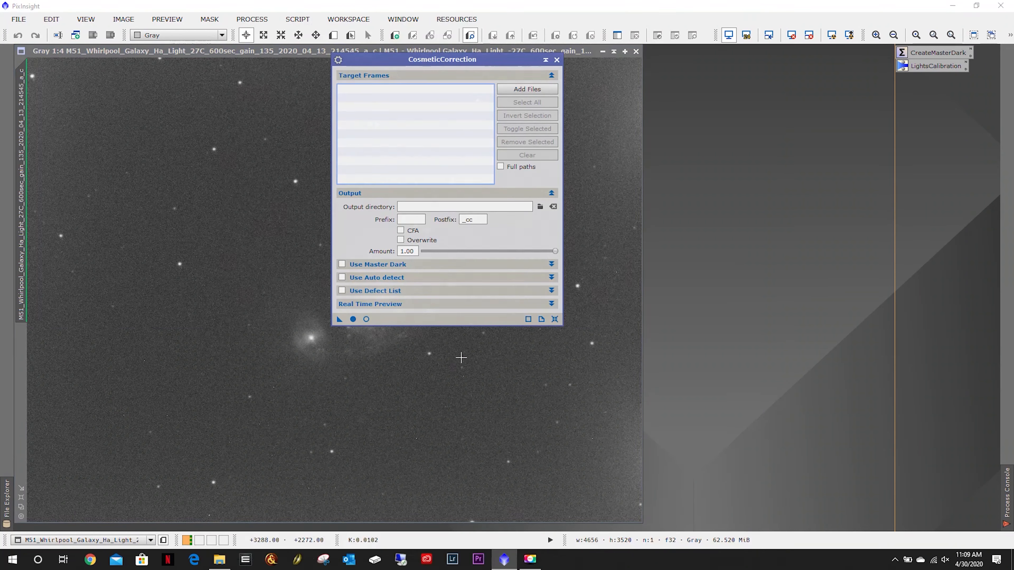
drag(395, 63, 707, 56)
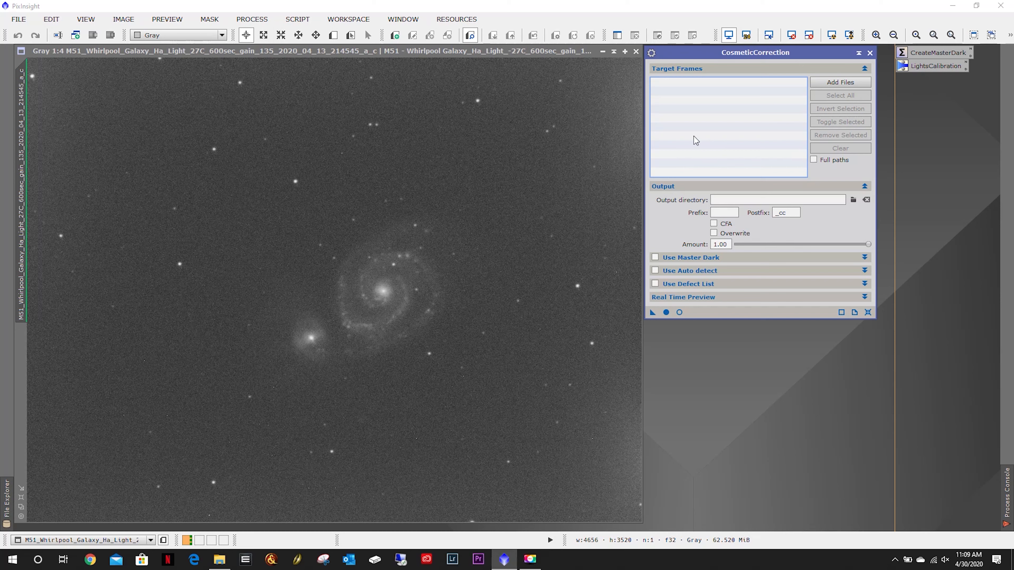
Add all light frames from the Approved Ha folder as target frames.
click(837, 83)
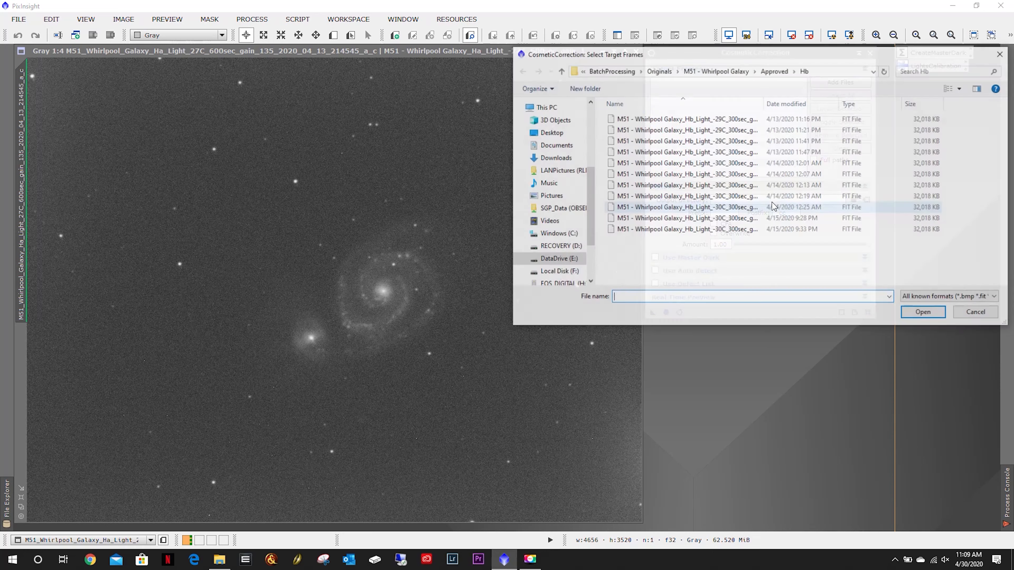
click(778, 72)
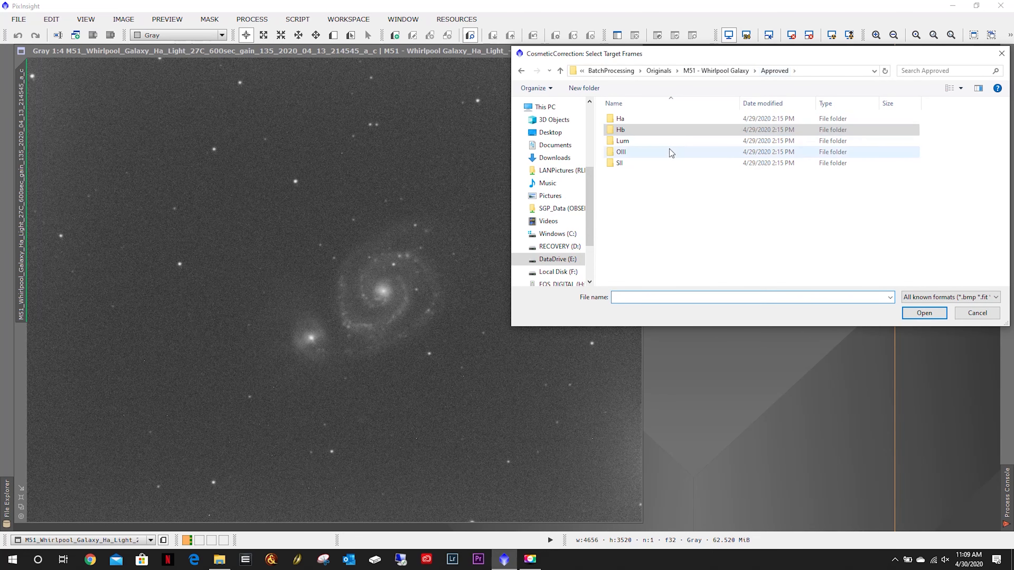
double_click(627, 118)
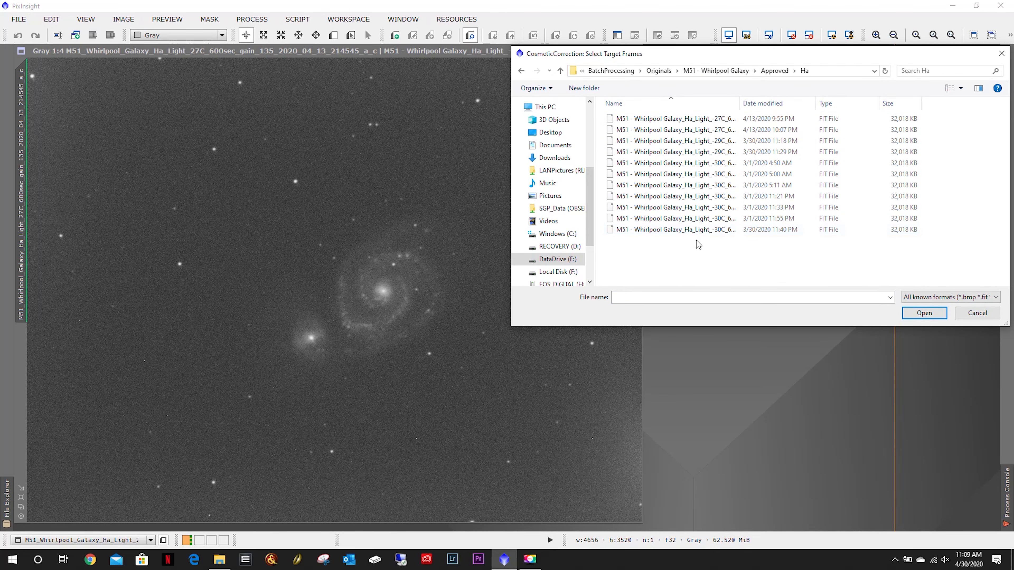
key(ctrl+a)
click(919, 318)
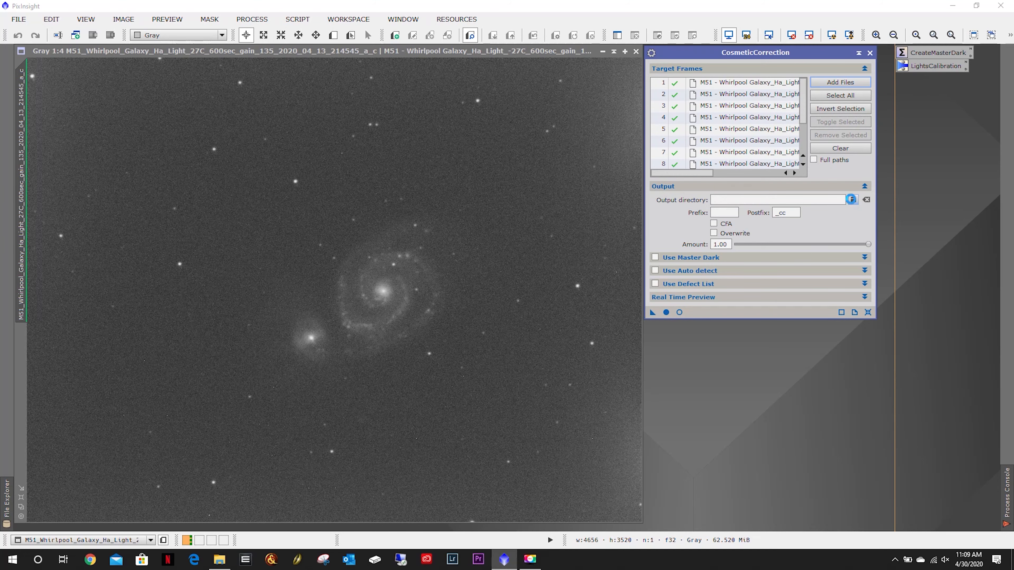
Set the output directory to a new Ha folder created inside the BatchProcessing CC folder.
click(852, 200)
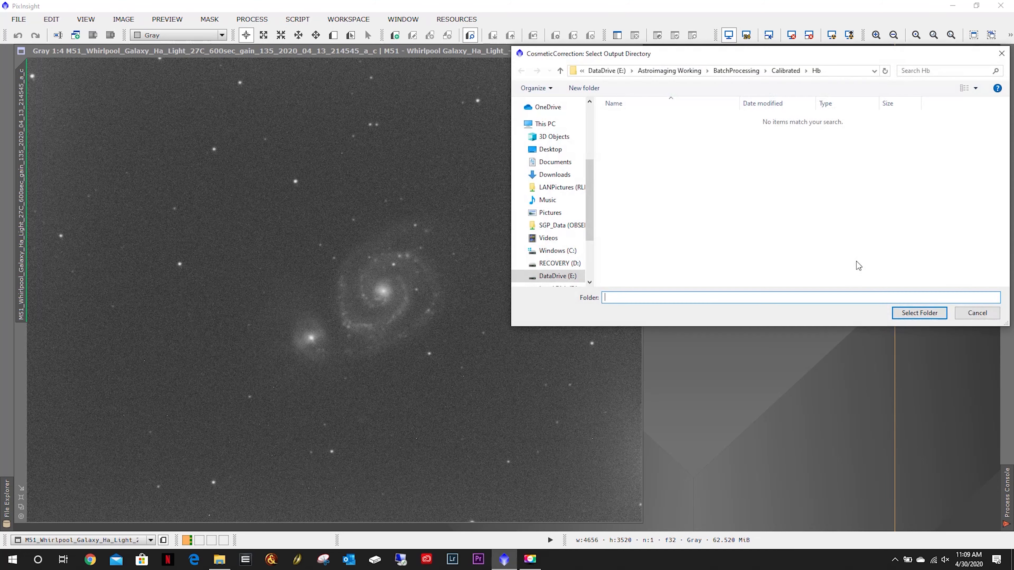
click(742, 72)
double_click(615, 130)
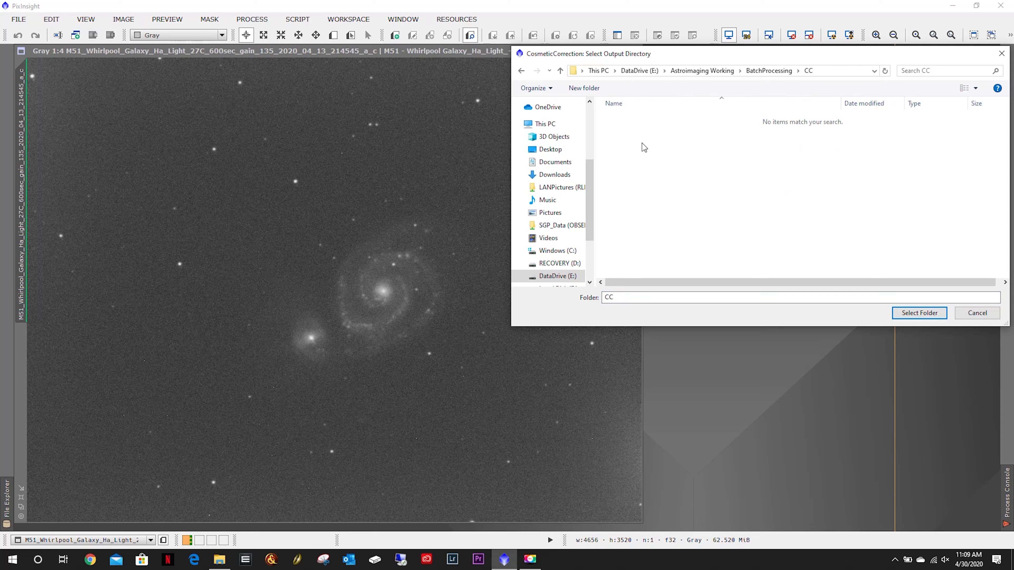
click(584, 88)
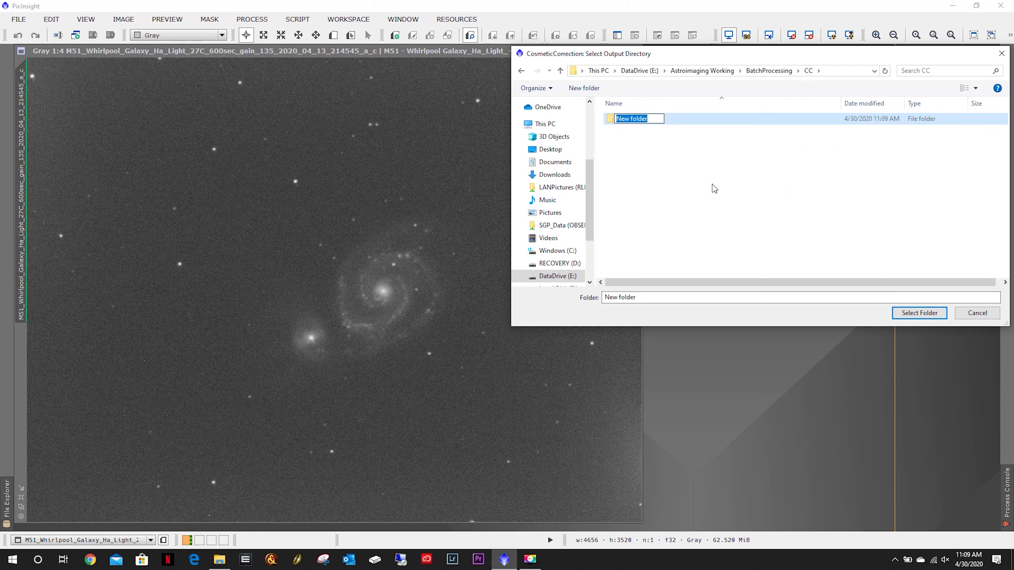
text(Ha)
key(Return)
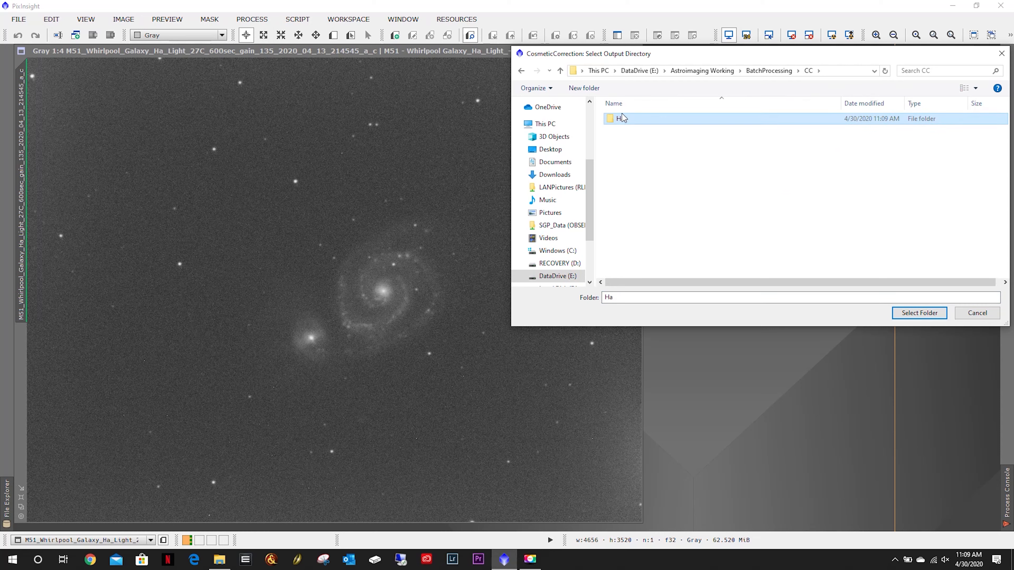
double_click(623, 117)
click(918, 313)
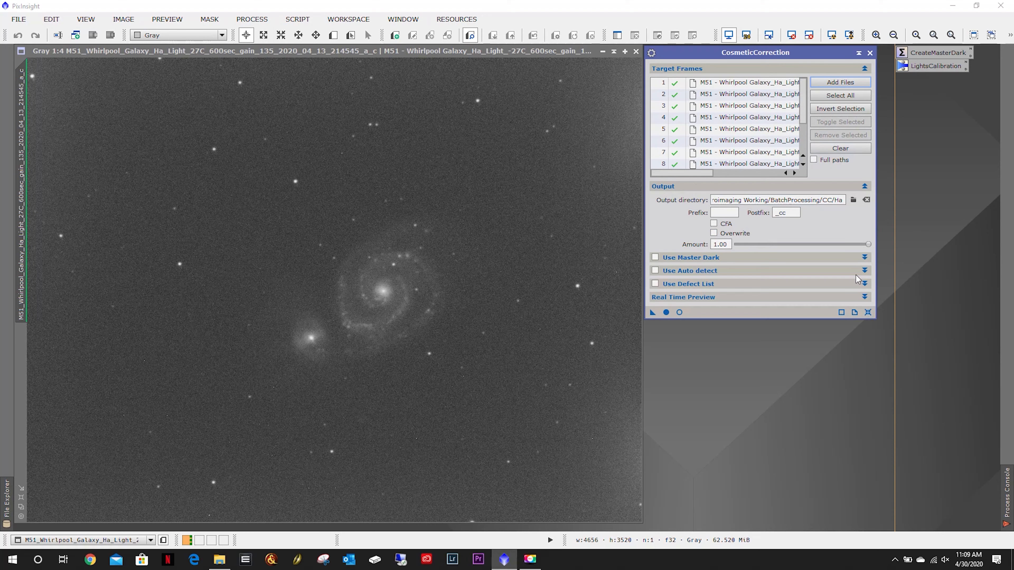
Reset the process and add all the Ha light frames again as target frames.
click(869, 313)
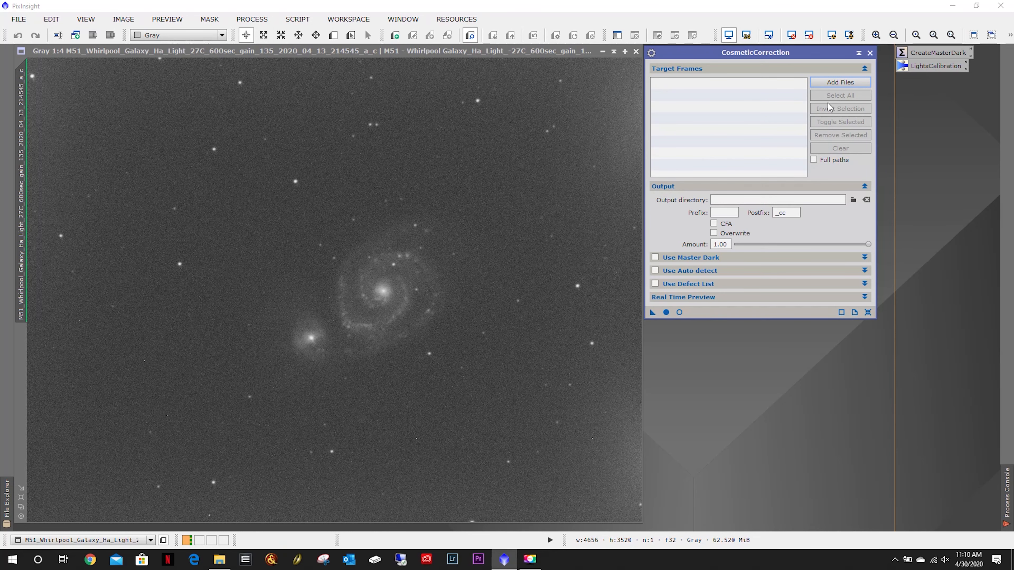
click(837, 83)
drag(705, 261, 620, 113)
click(923, 312)
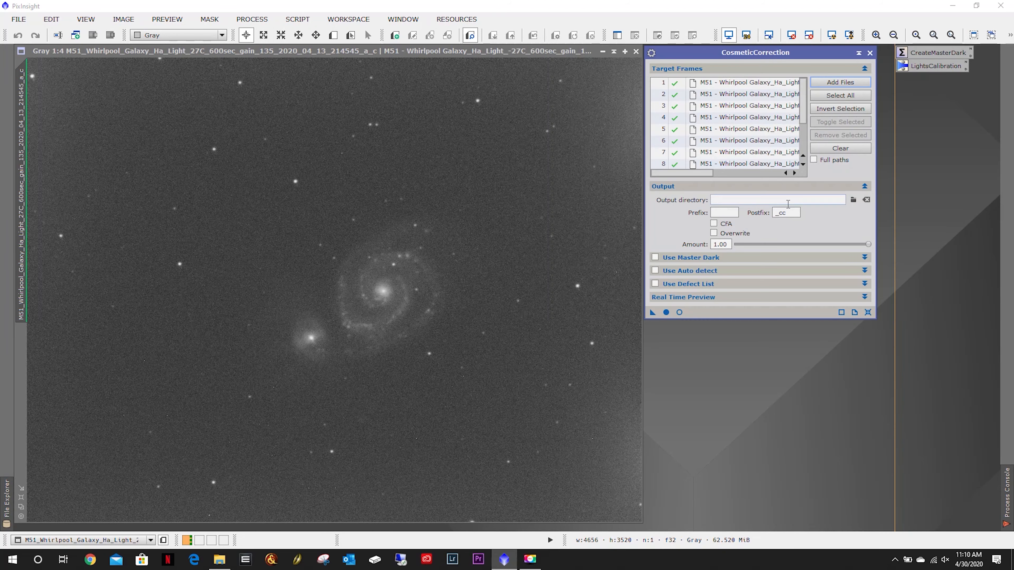
Set the output directory again to the CC Ha folder.
click(853, 200)
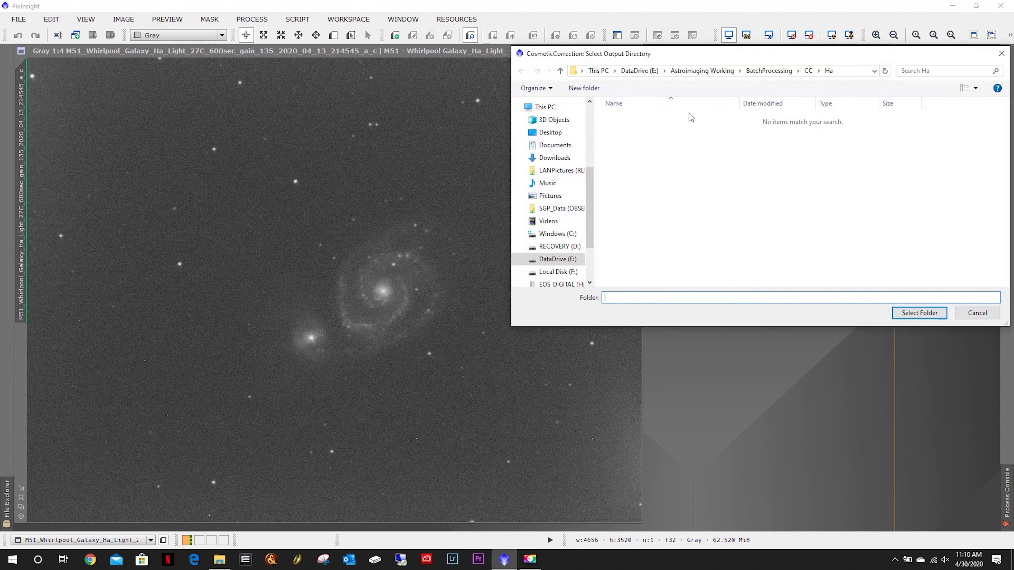
click(926, 313)
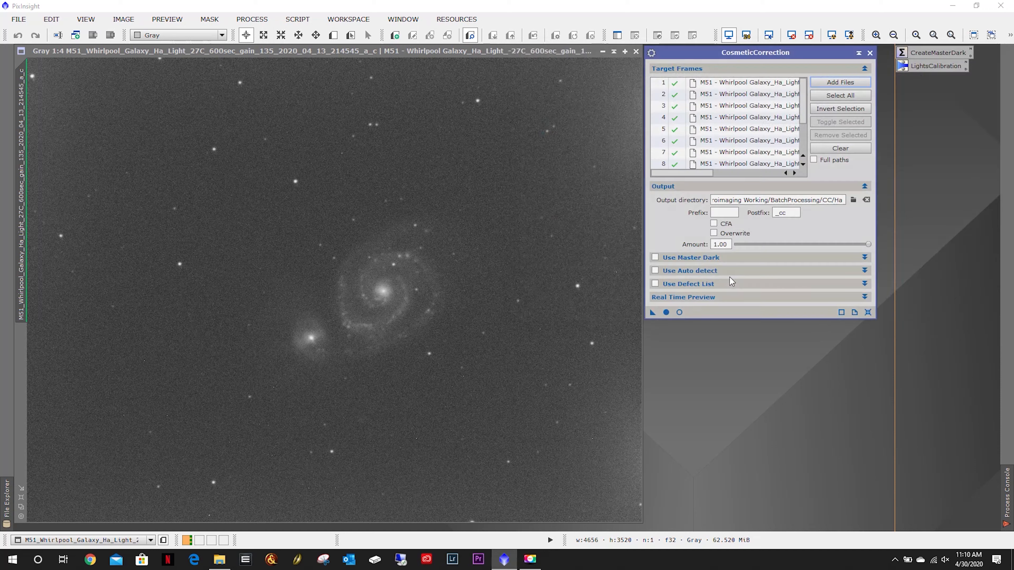
Enable Use Master Dark and select MasterDark_600sec_Gain135_March2020 from the Calibration ASI1600MMPro Current folder.
click(655, 258)
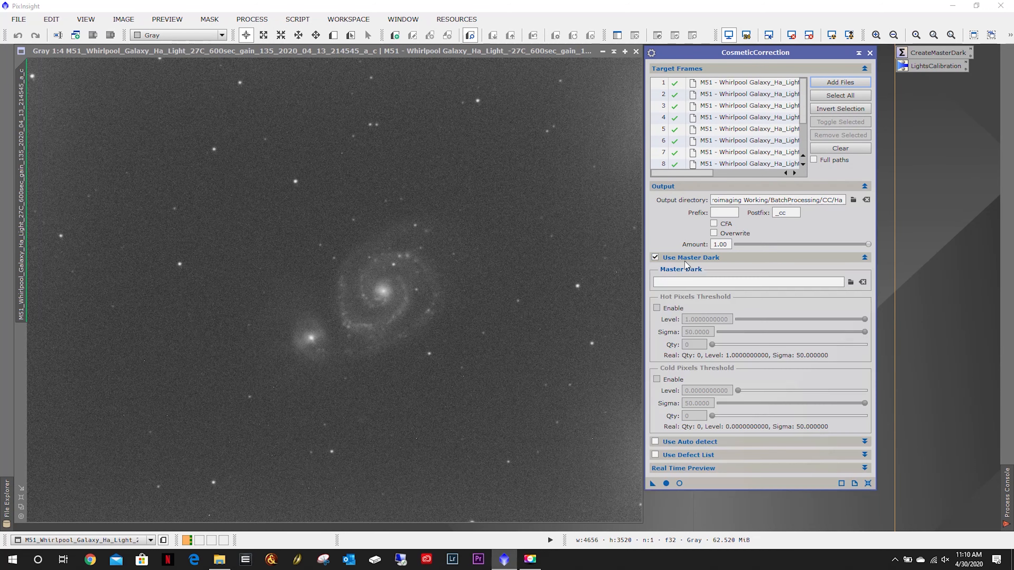
click(851, 282)
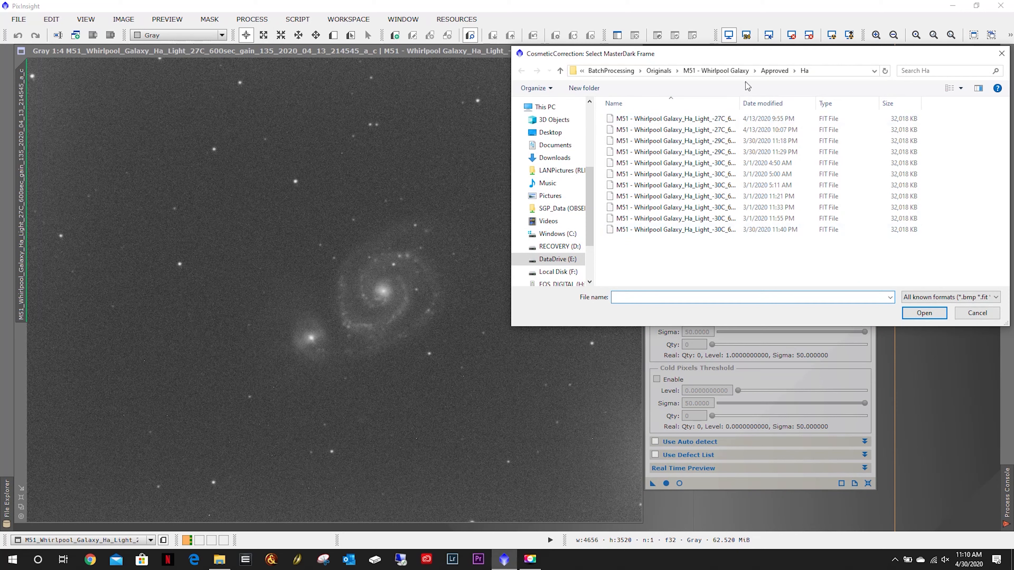
click(626, 70)
click(704, 70)
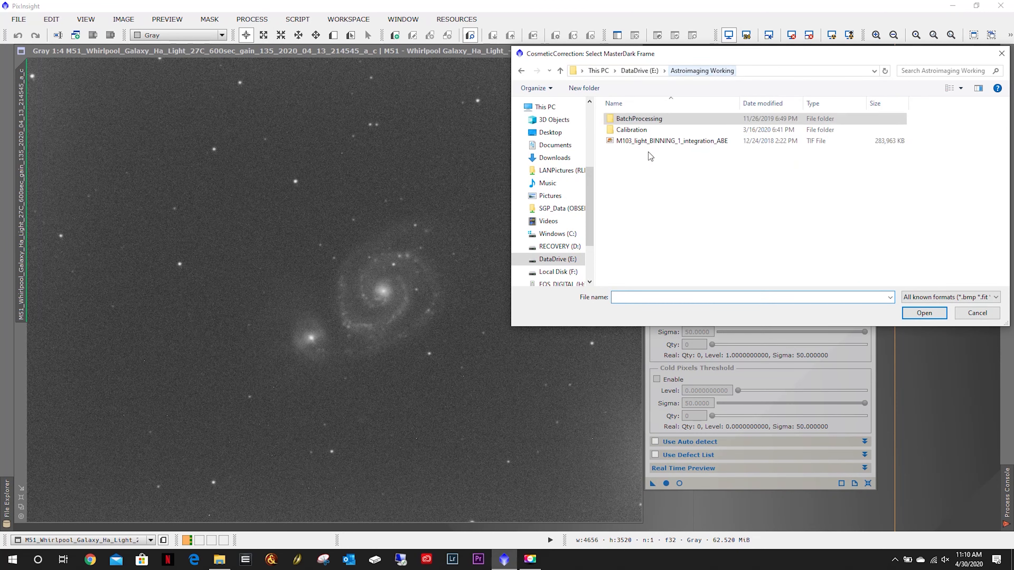
double_click(642, 130)
double_click(638, 119)
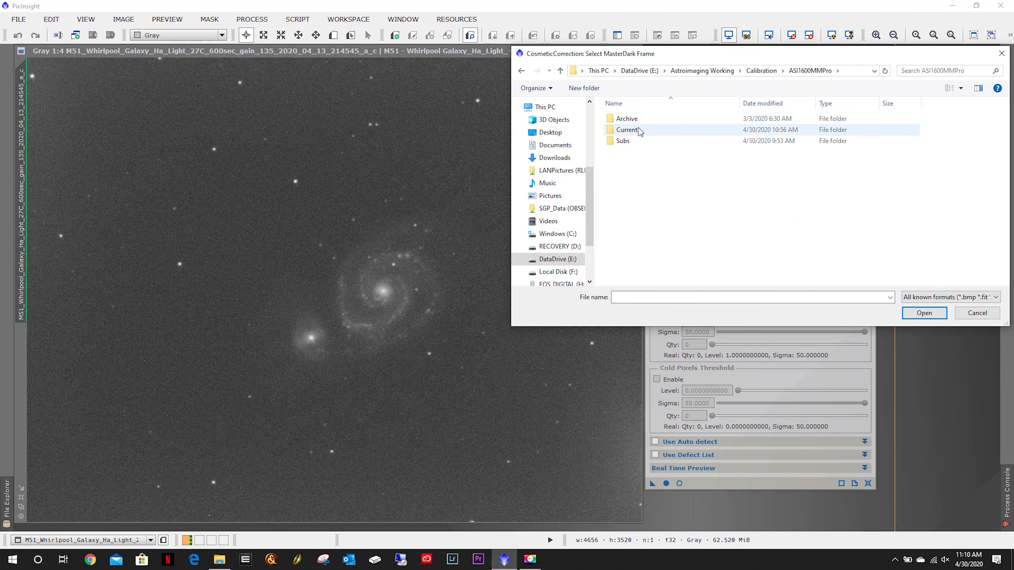
click(640, 130)
double_click(640, 130)
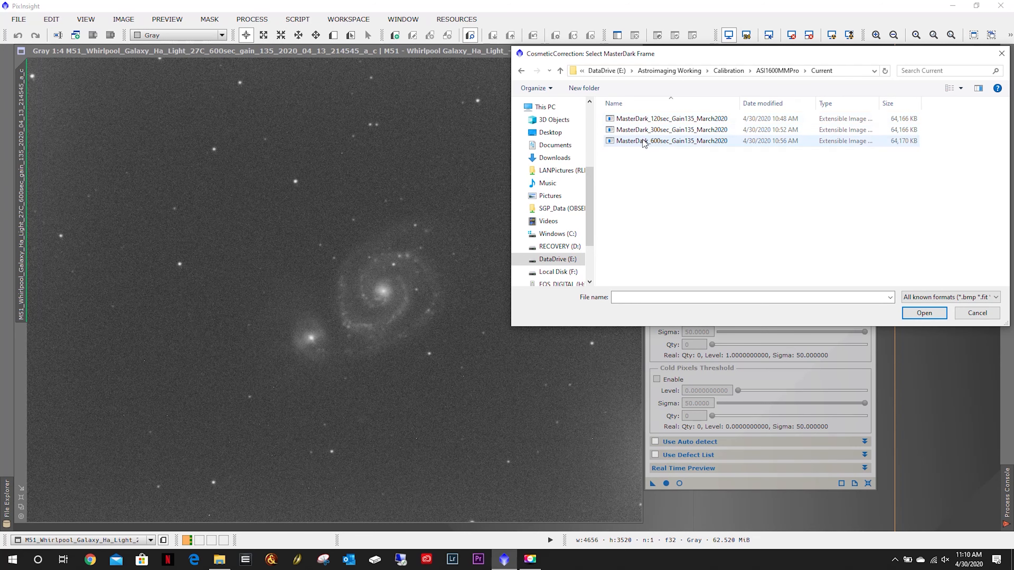
double_click(643, 141)
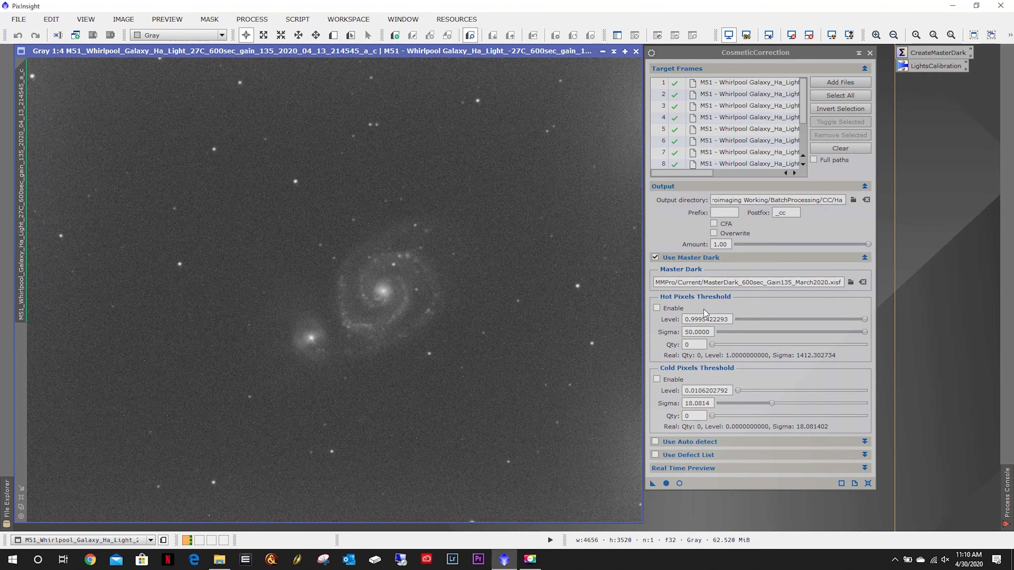
Open the real-time preview, enable Hot Pixels Threshold, and adjust its Qty and Level sliders.
click(680, 484)
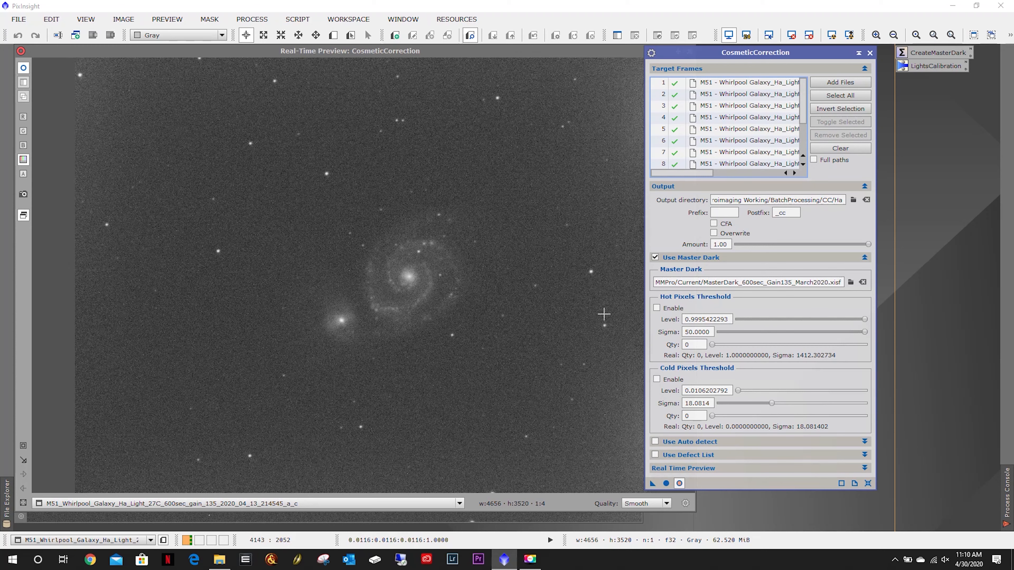
click(657, 309)
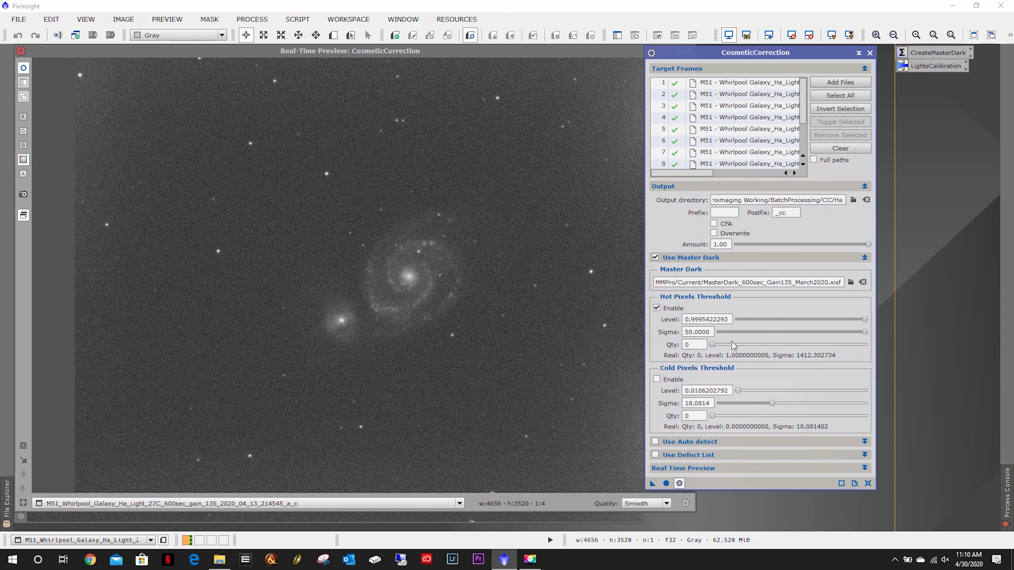
click(712, 345)
drag(714, 349, 702, 351)
drag(864, 320, 892, 325)
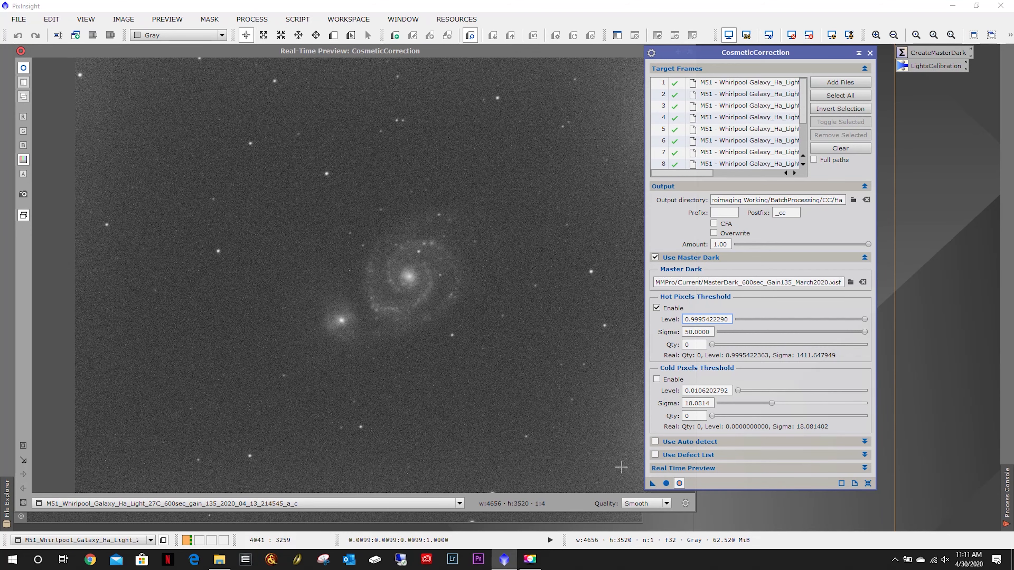
Close the real-time preview window.
click(680, 484)
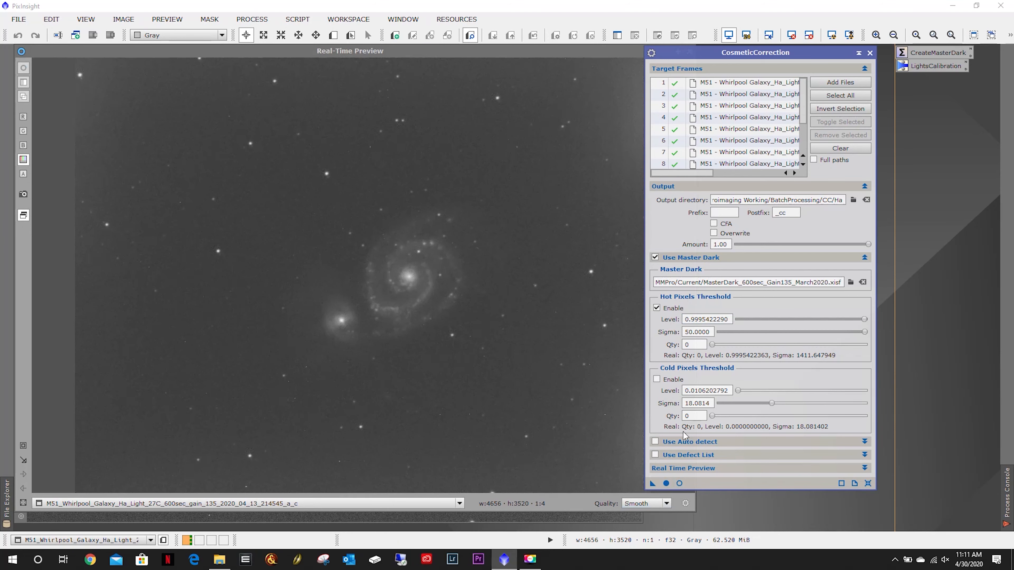
double_click(598, 53)
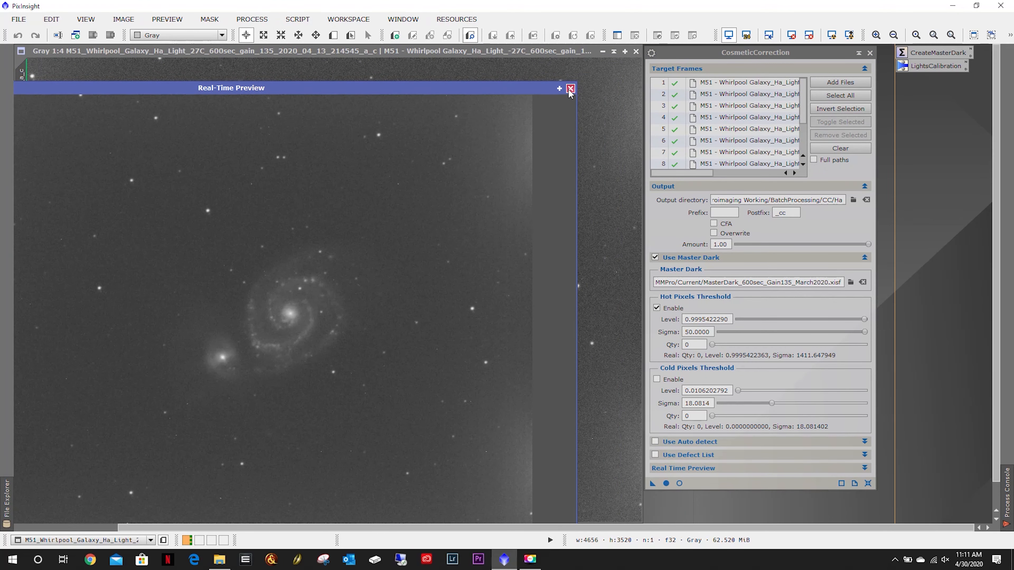
click(570, 88)
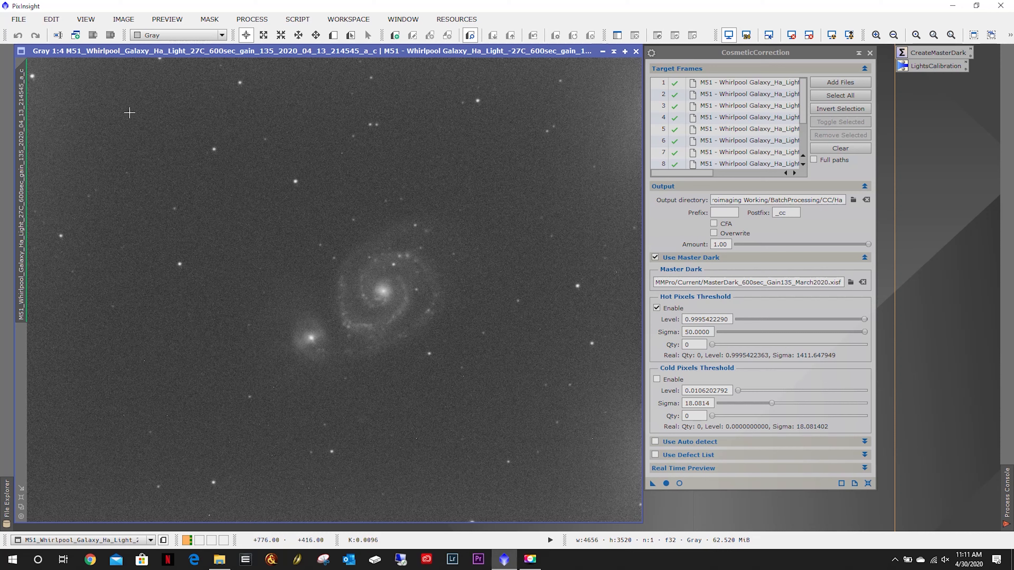
Create a preview of about 852 × 692 pixels on a background area below the galaxies and open it.
click(333, 38)
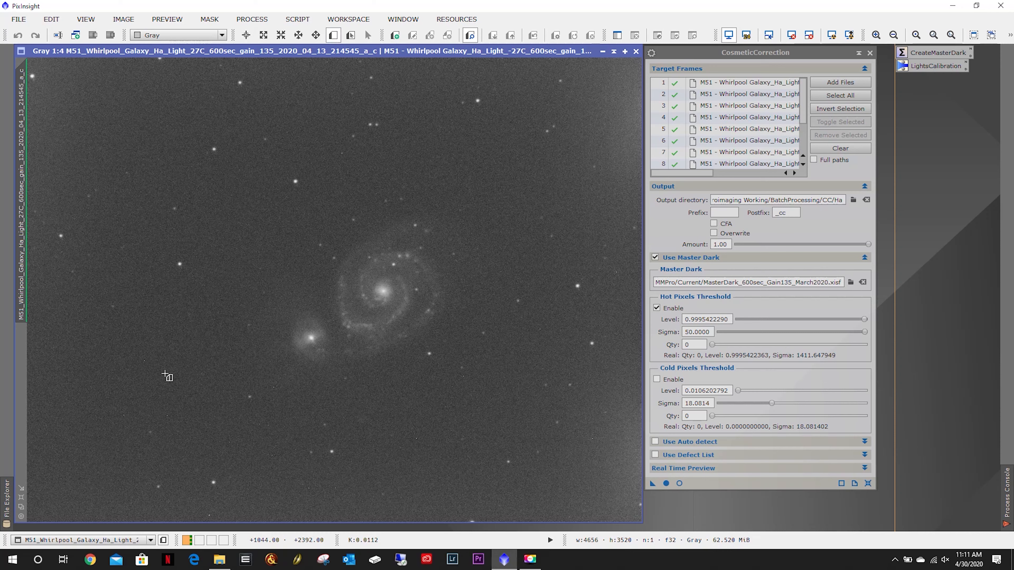
drag(96, 350, 210, 441)
click(21, 345)
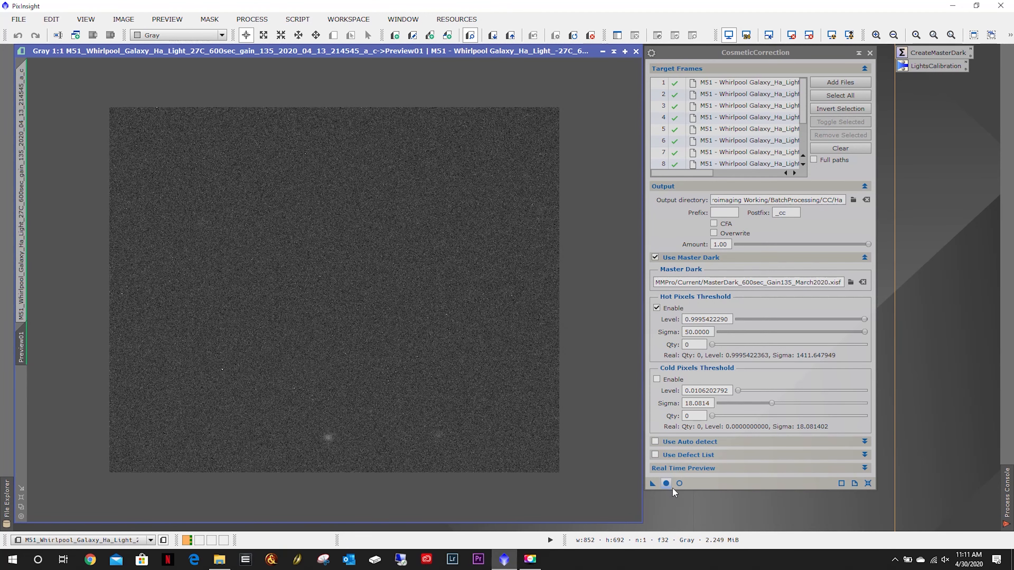
Open the real-time preview and set the Hot Pixels Threshold Qty to 10.
click(679, 484)
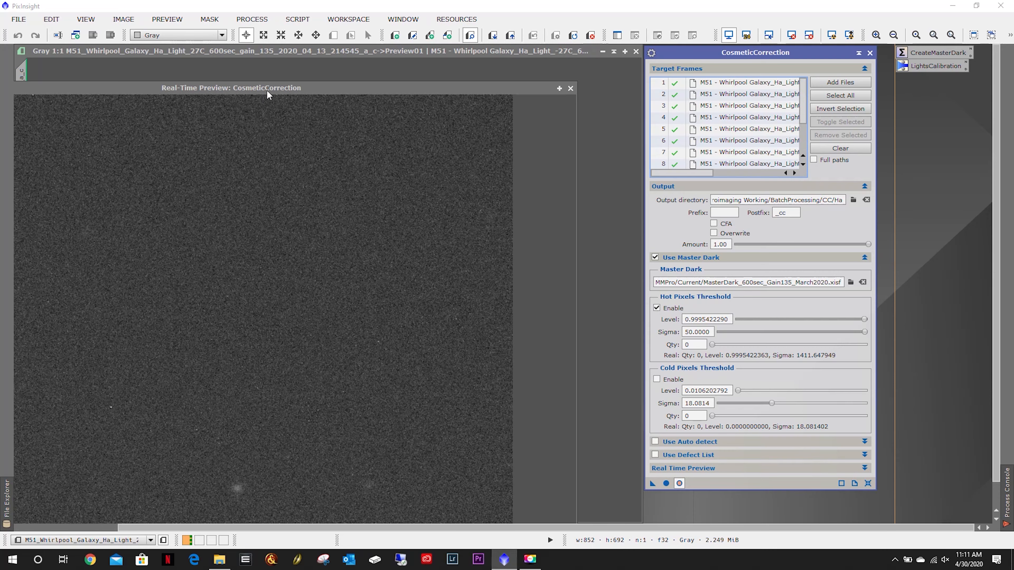
drag(267, 88, 449, 74)
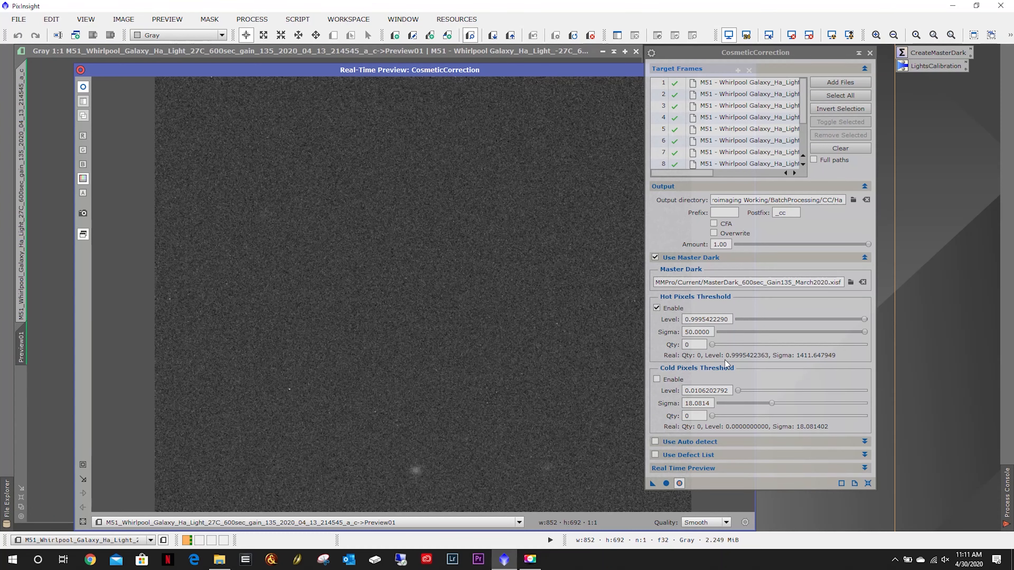
drag(713, 344, 687, 361)
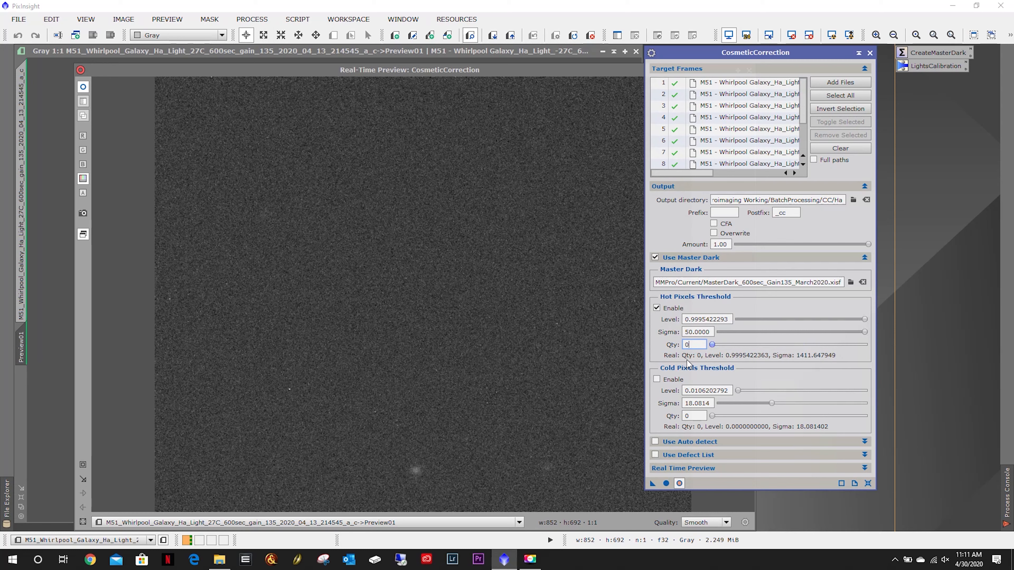
click(687, 468)
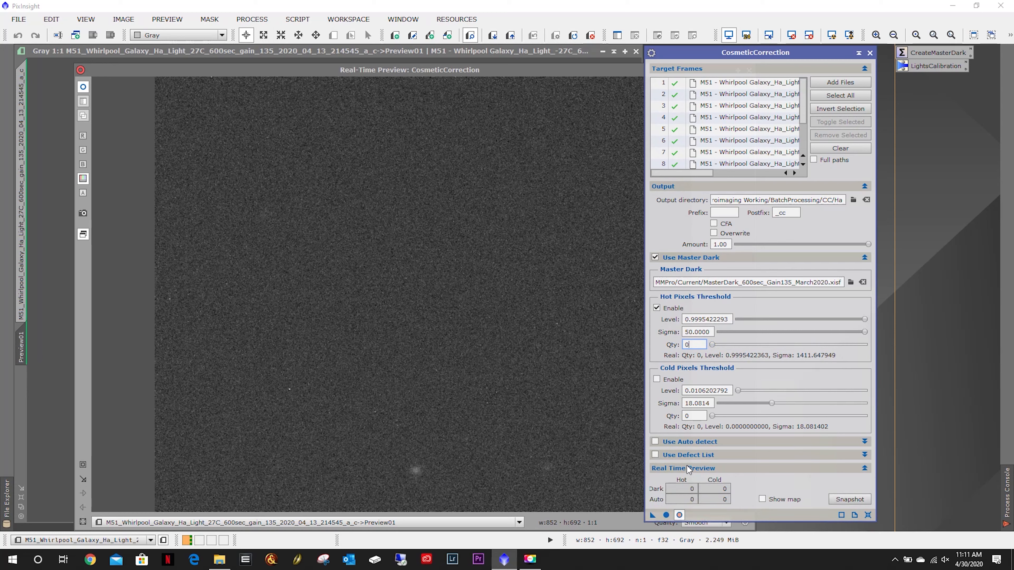
click(687, 468)
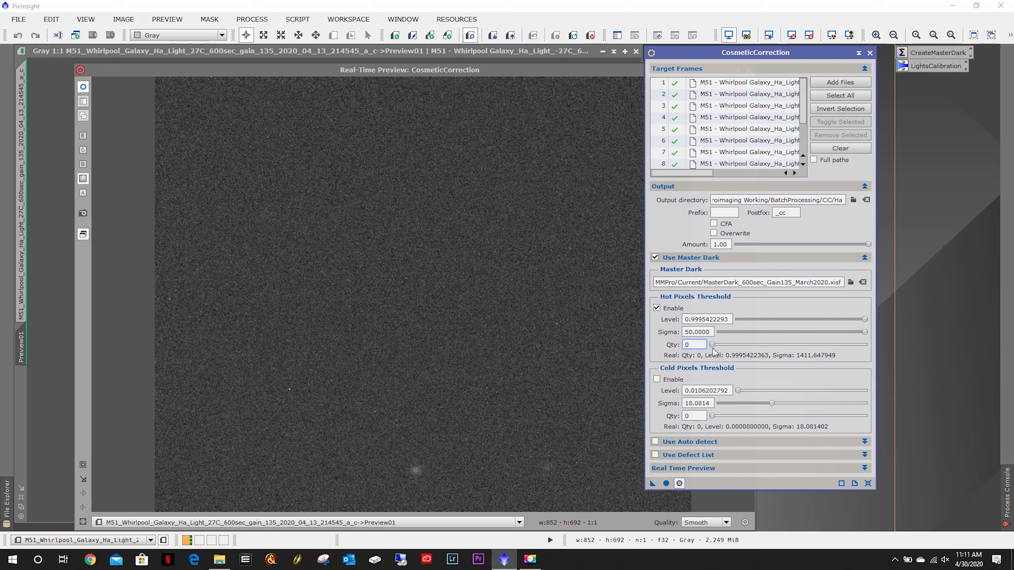
mouse_move(712, 345)
mouse_down()
mouse_move(745, 346)
mouse_move(710, 347)
mouse_up()
drag(712, 346, 707, 346)
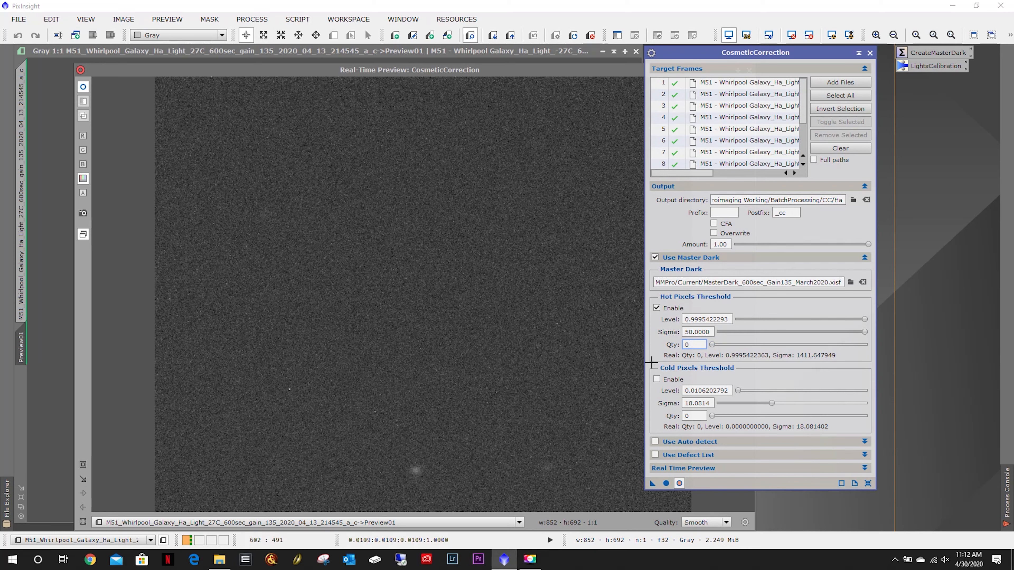
drag(712, 345, 711, 345)
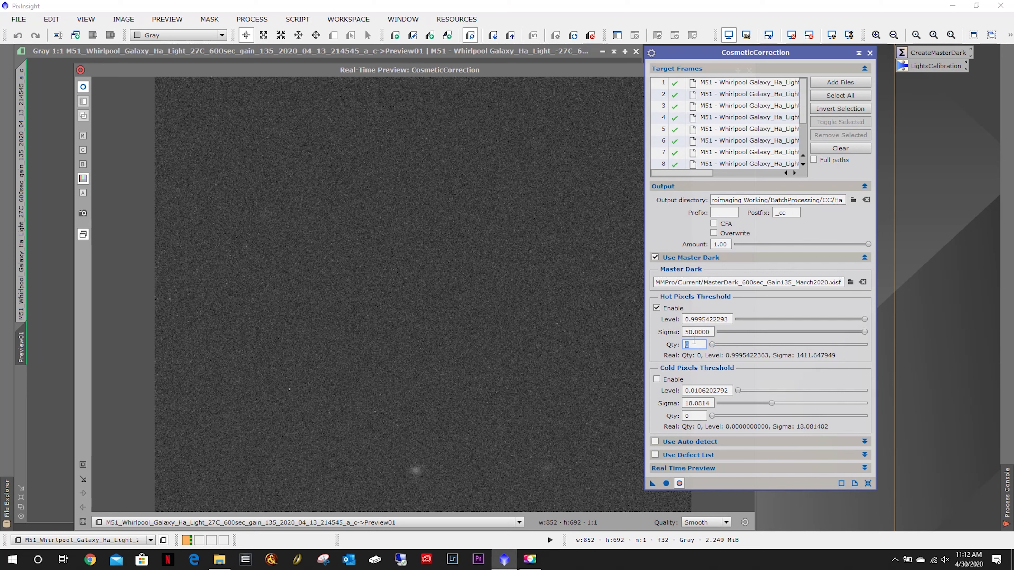
text(10)
key(Return)
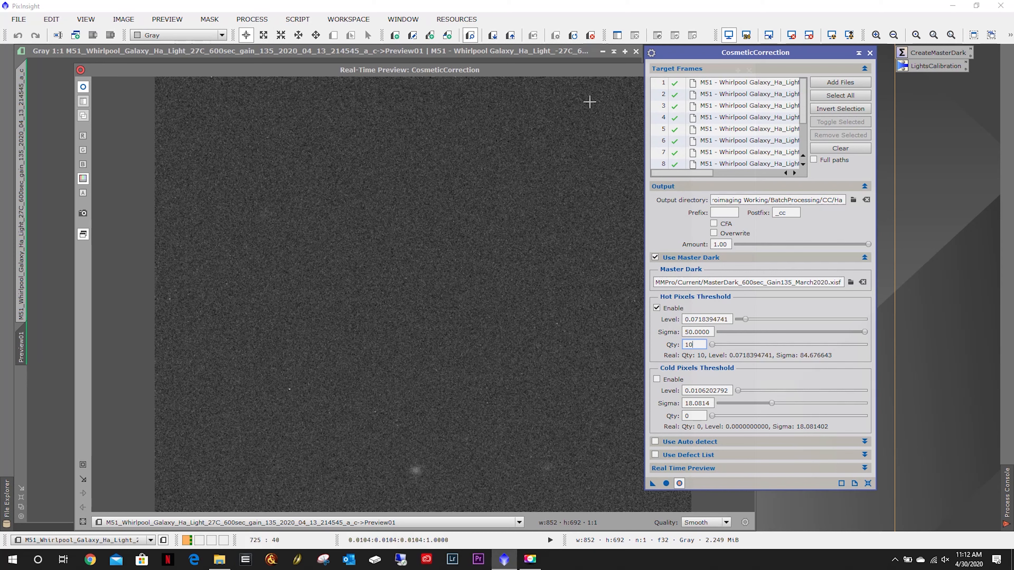
Close the real-time preview window.
click(680, 484)
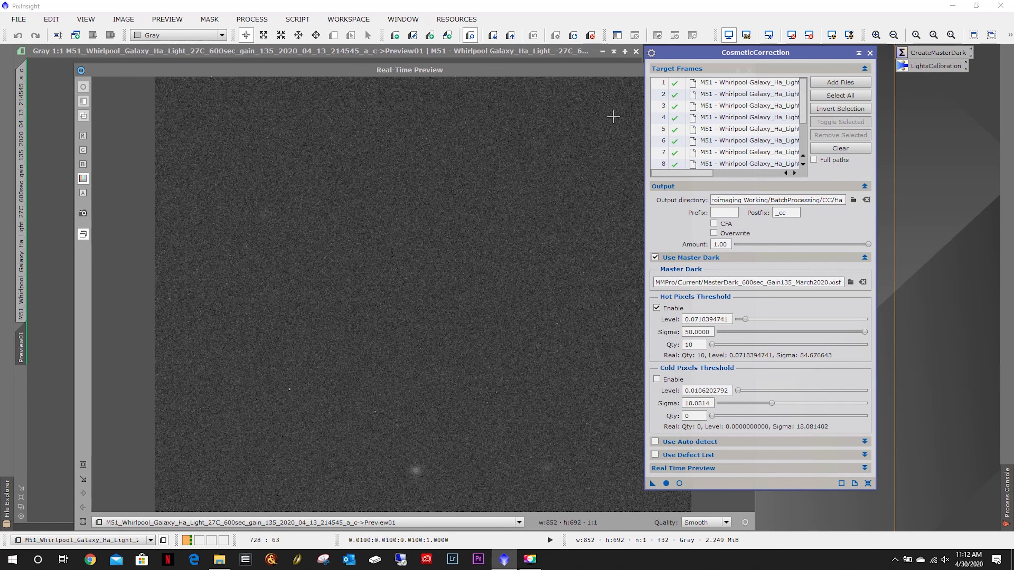
drag(612, 71, 424, 109)
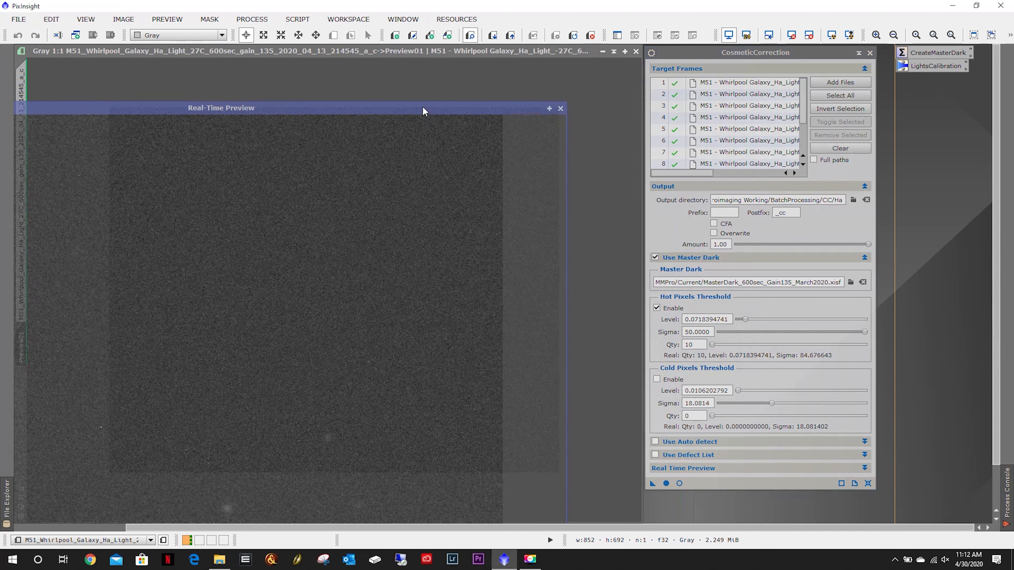
click(560, 108)
Delete the preview and close the Ha light frame image.
right_click(22, 350)
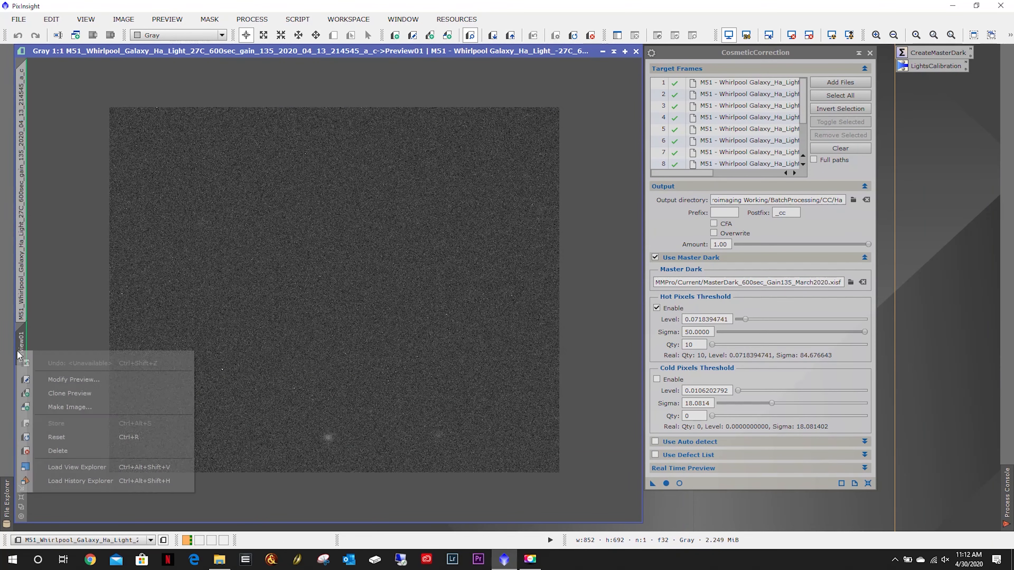
click(69, 453)
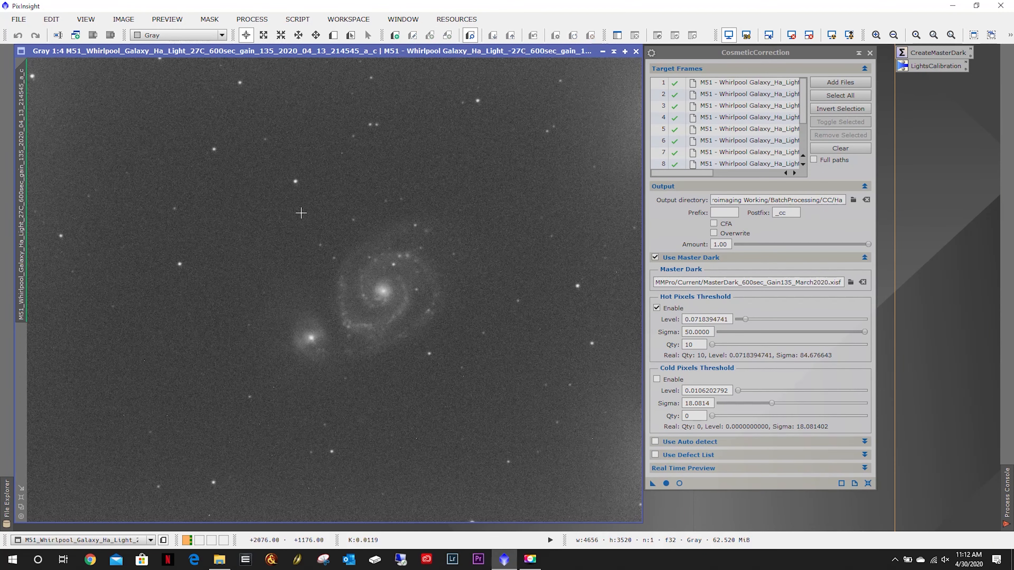
click(636, 51)
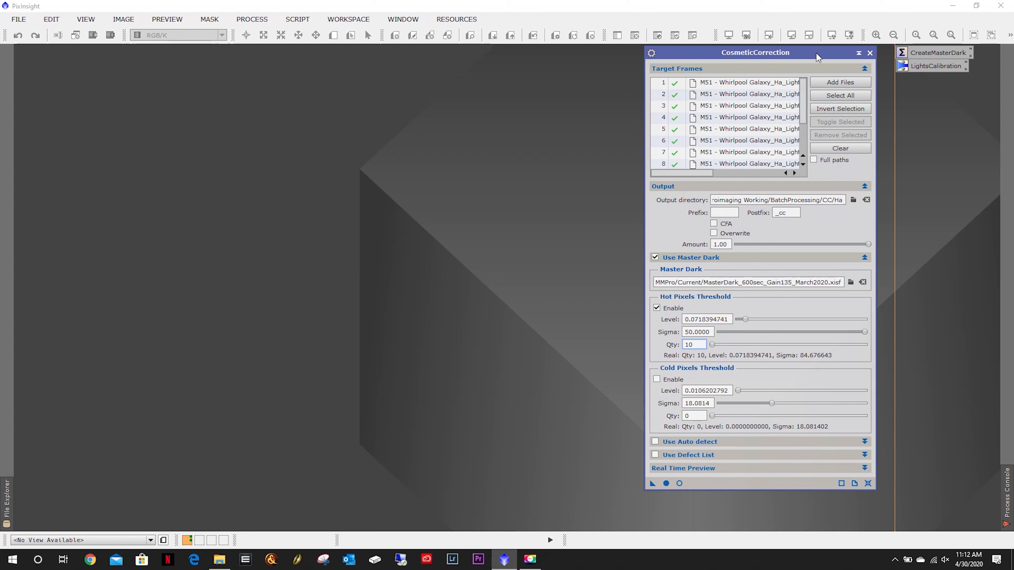
Save the CosmeticCorrection settings as a process icon named CosmeticCorrection next to the other process icons.
drag(816, 56, 568, 56)
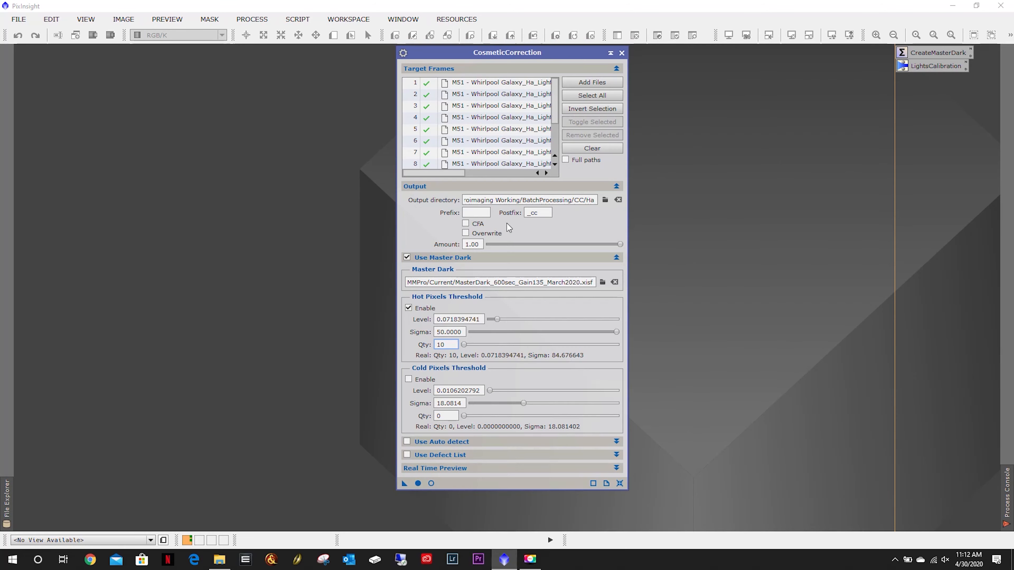
drag(404, 484, 731, 369)
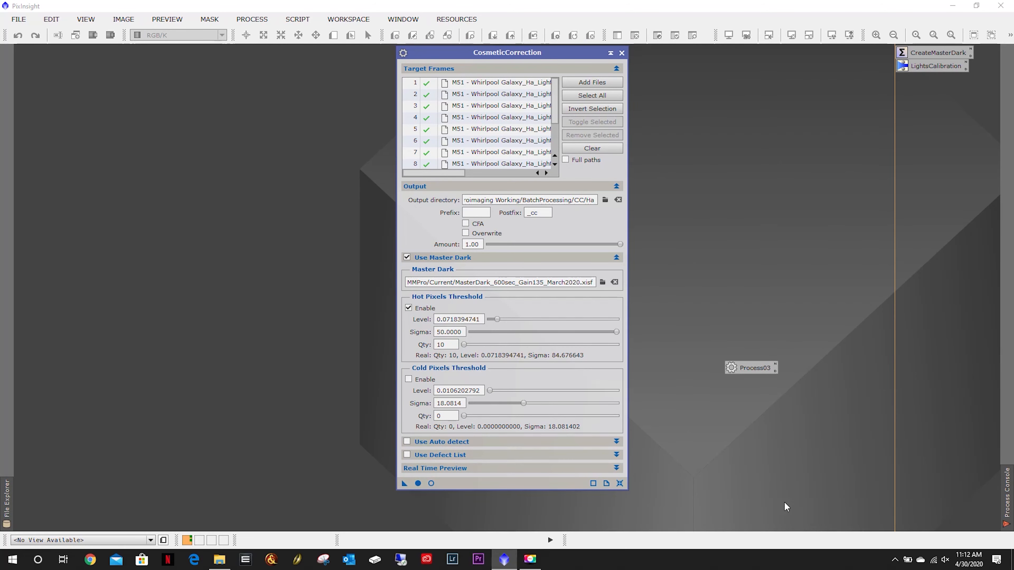
right_click(752, 368)
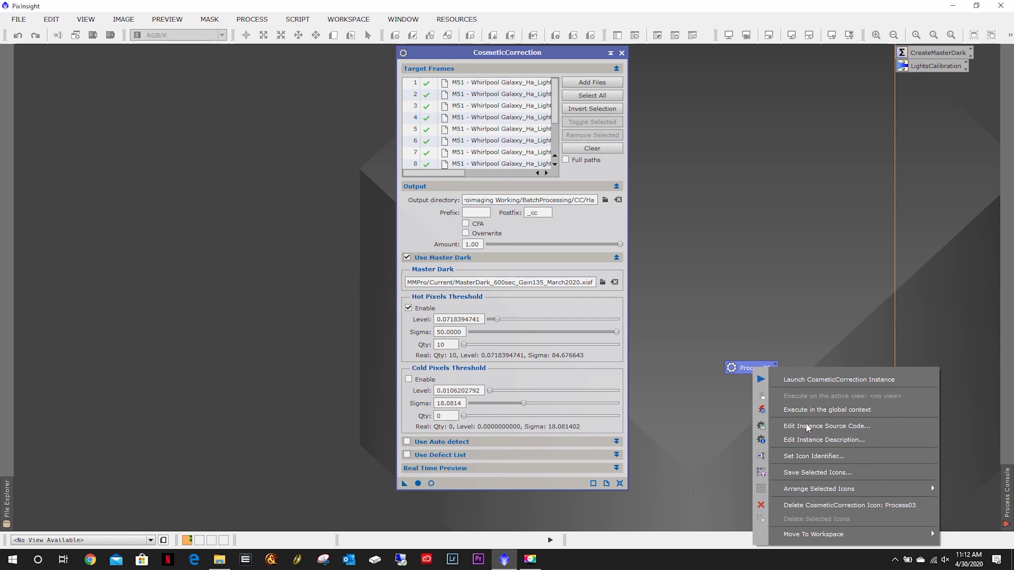
click(807, 455)
text(CosmeticCorrection)
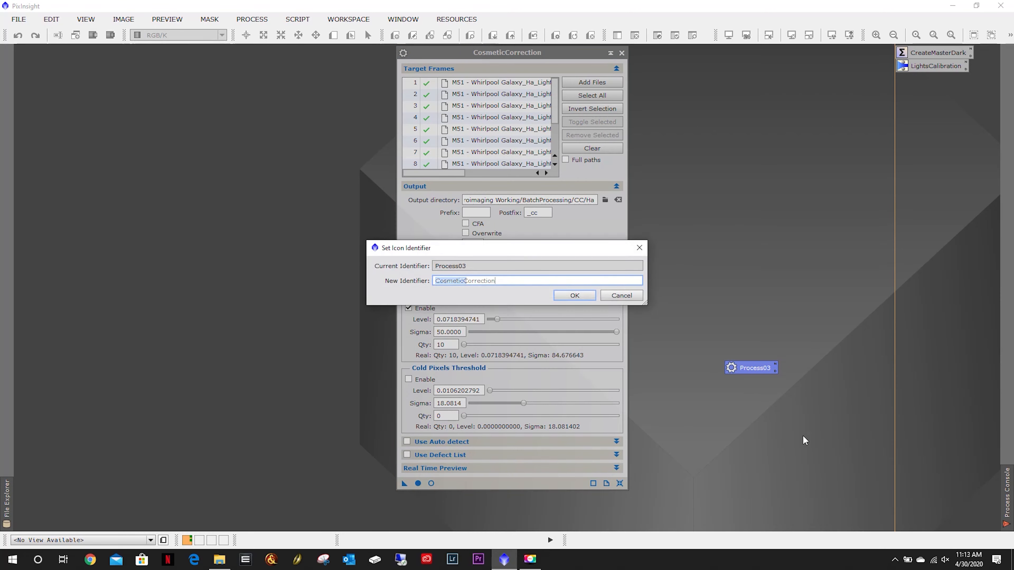
key(Return)
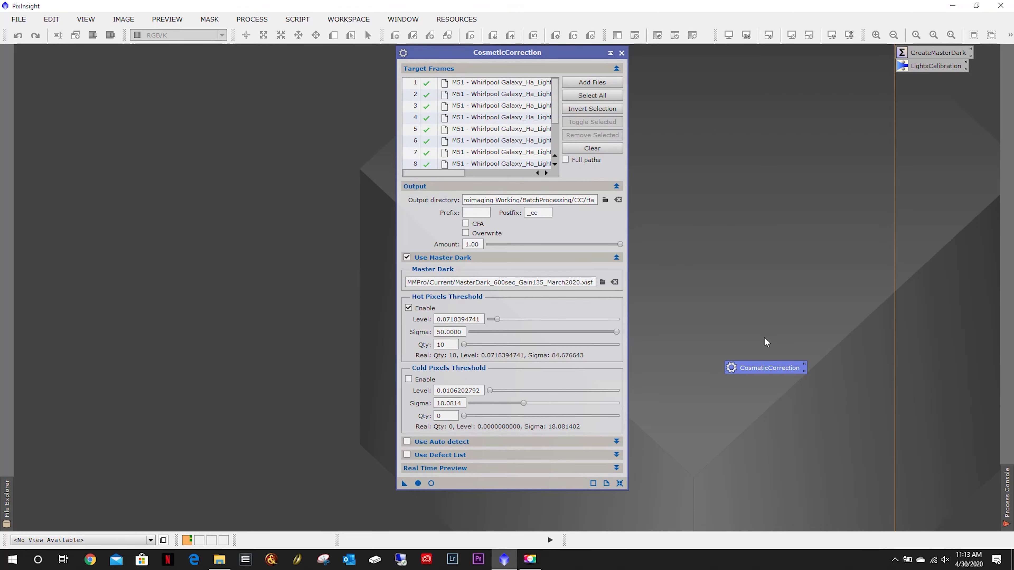
drag(756, 365, 930, 82)
Run CosmeticCorrection globally on the Ha frames, then clear the target frames list.
click(418, 484)
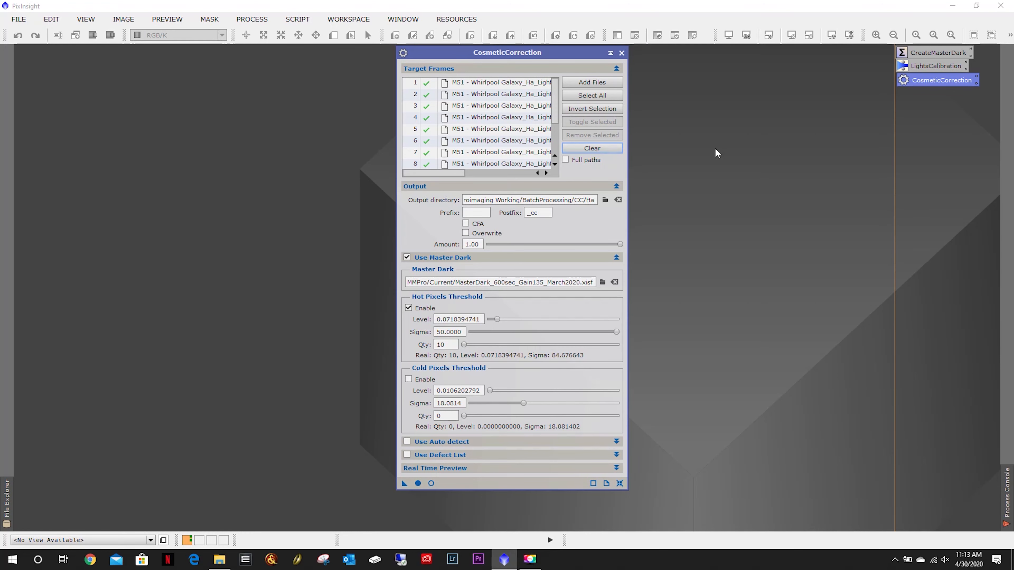
click(588, 149)
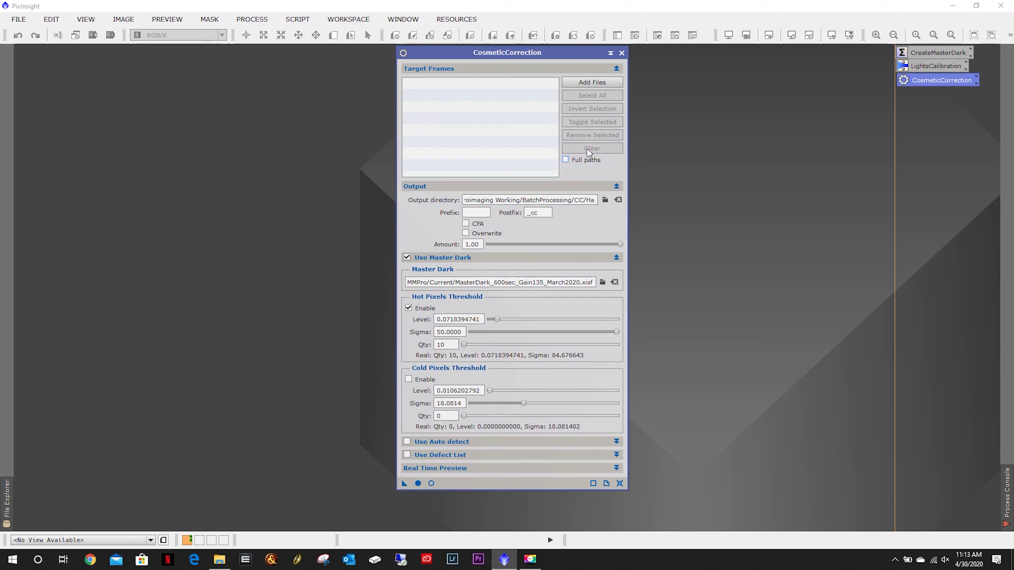
Add all calibrated OIII light frames from BatchProcessing/Calibrated/OIII as target frames.
click(585, 82)
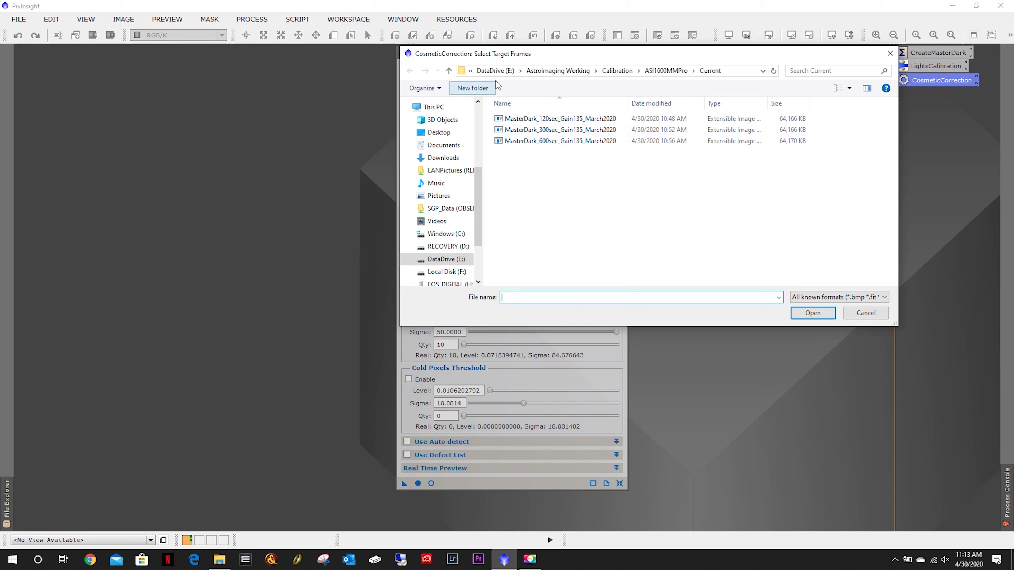
click(553, 70)
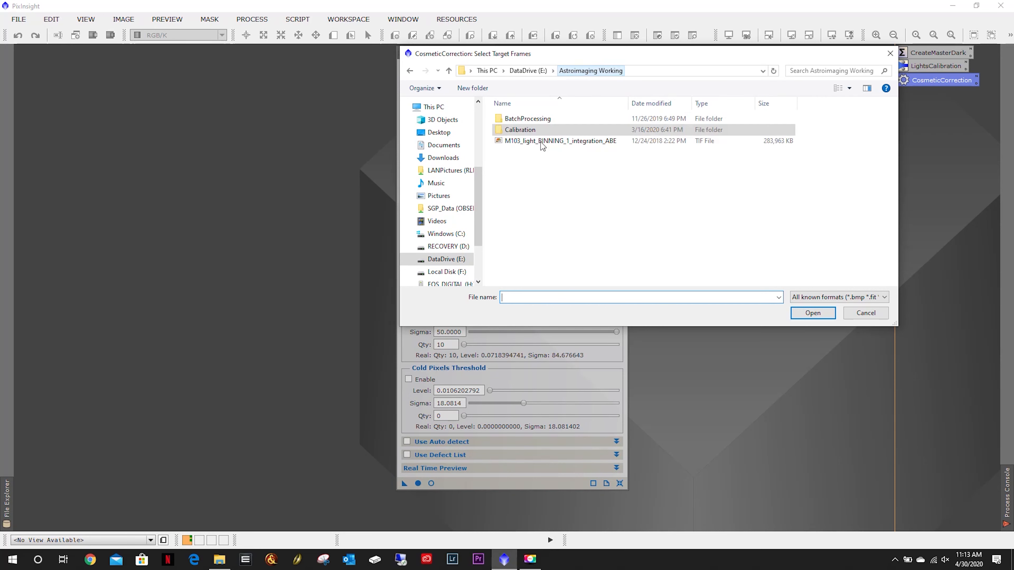
double_click(513, 118)
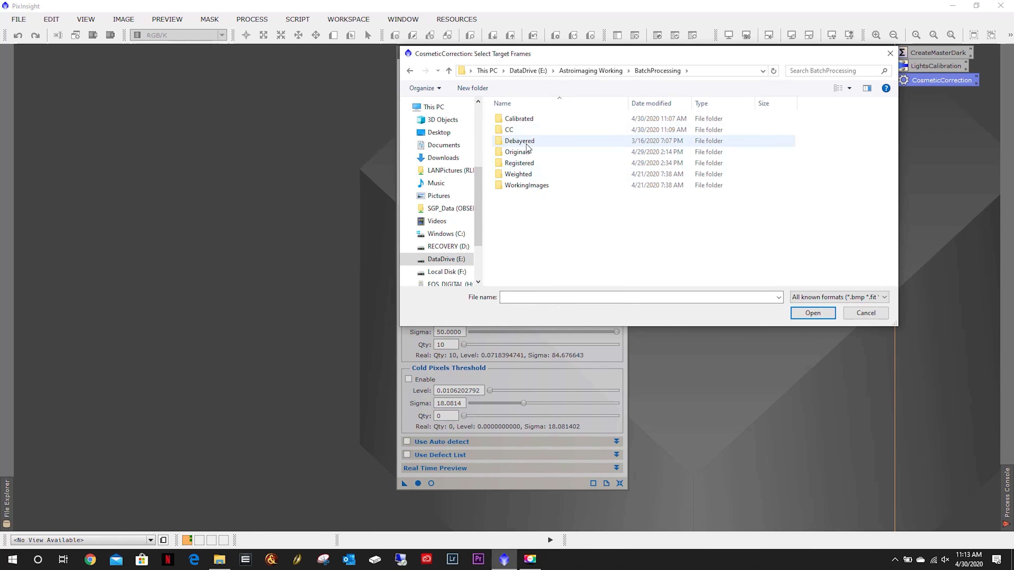
double_click(523, 119)
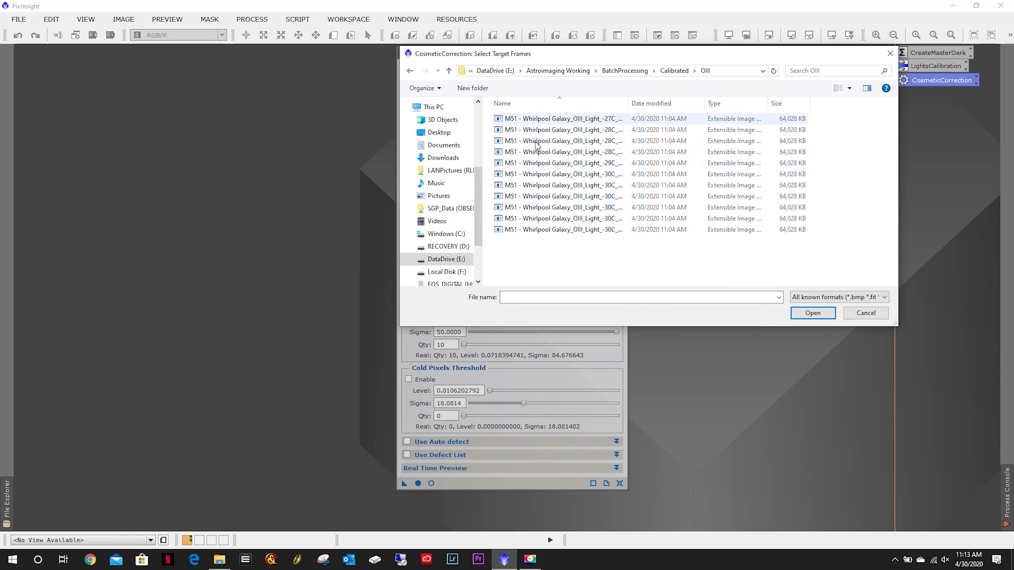
drag(577, 269, 511, 120)
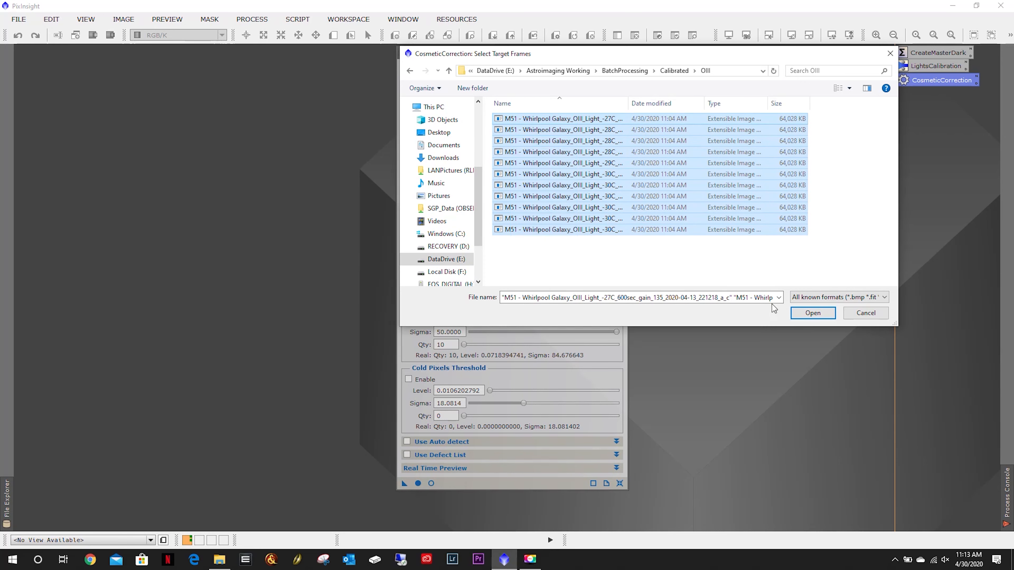
click(813, 313)
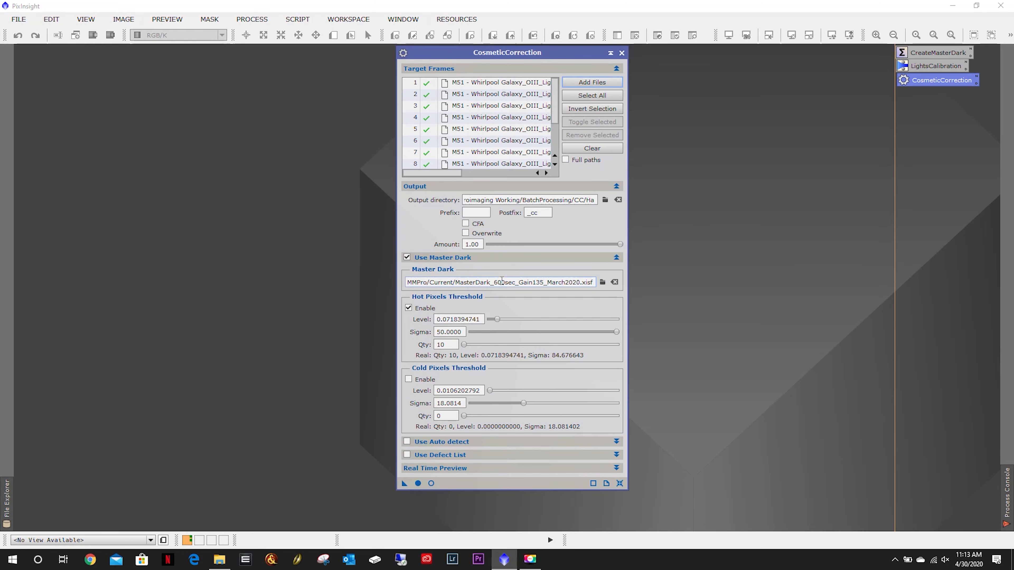
drag(505, 282, 475, 282)
right_click(500, 283)
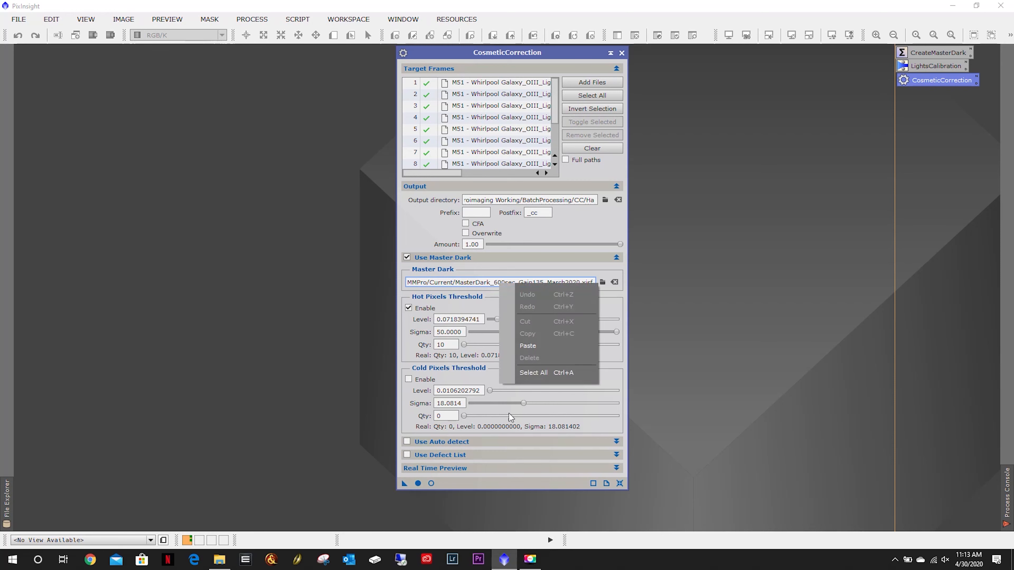
click(487, 282)
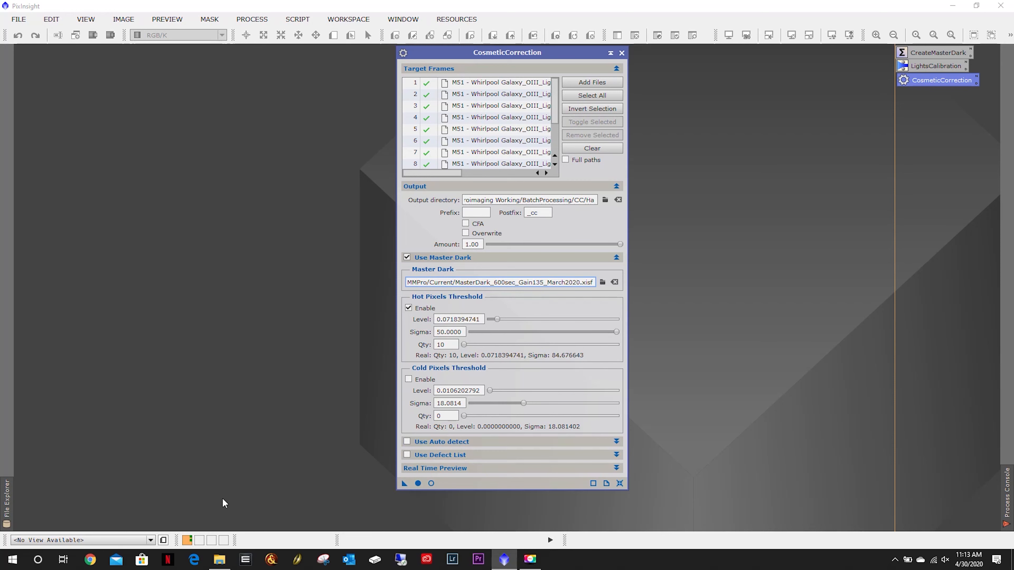
Open the first calibrated OIII light frame from the Calibrated/OIII folder.
double_click(260, 253)
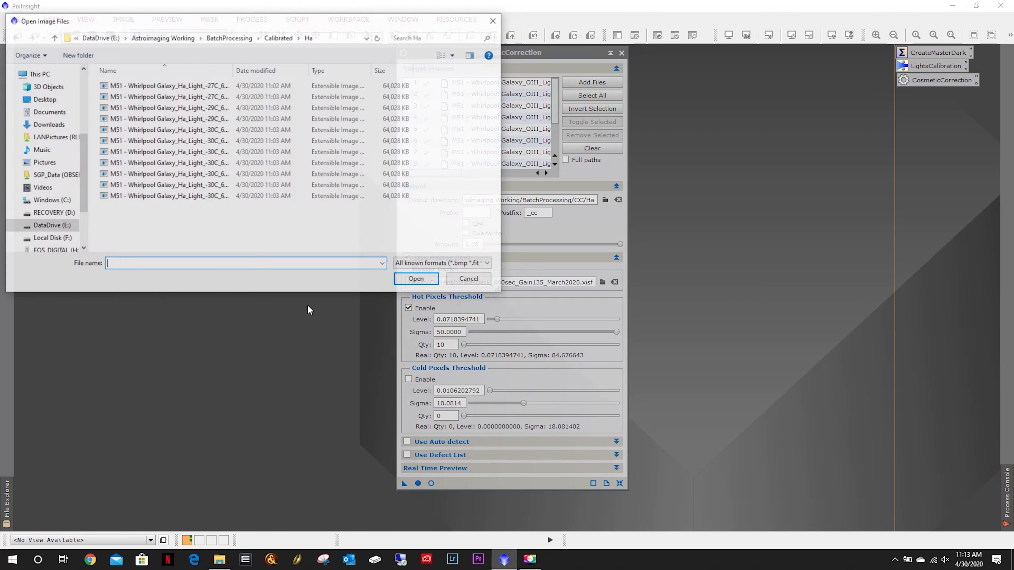
click(278, 38)
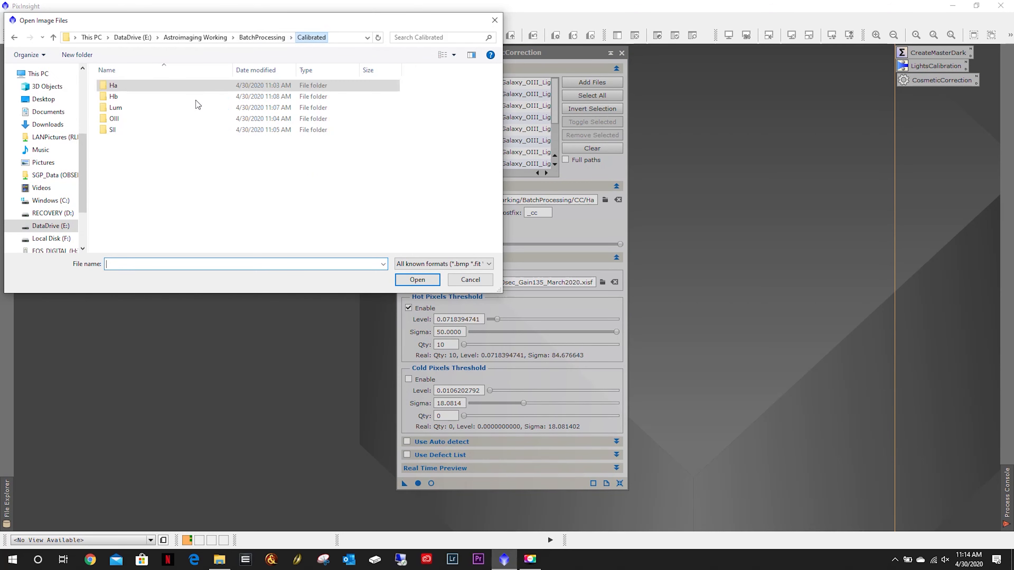
double_click(133, 118)
double_click(166, 85)
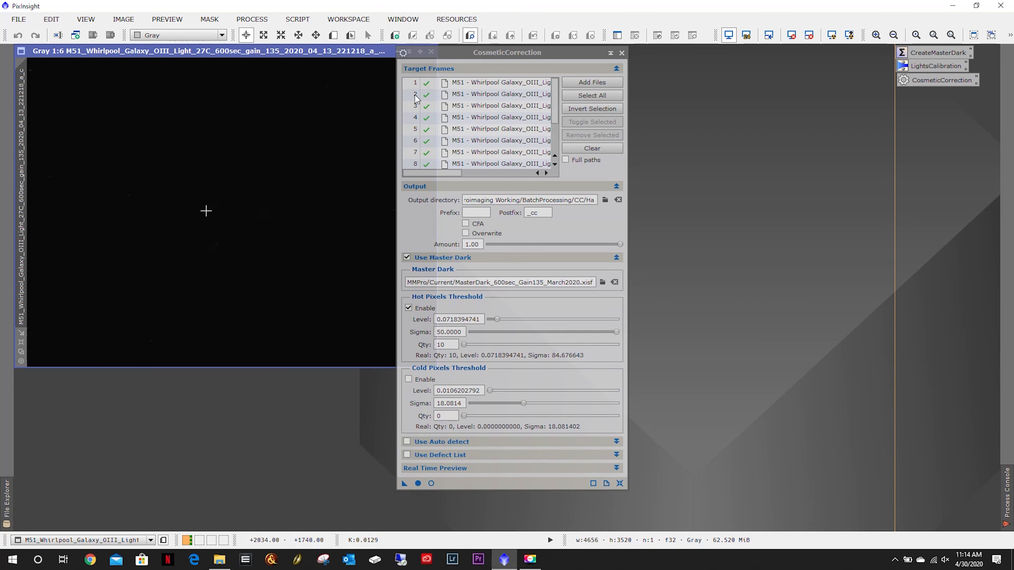
Auto-stretch the OIII image and create a small preview on a background area below the galaxies.
click(832, 35)
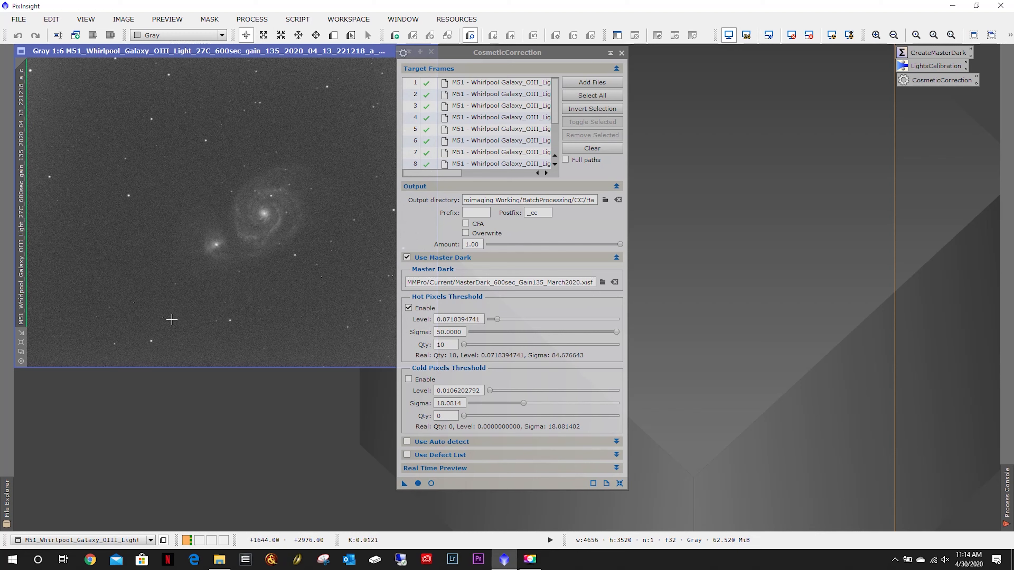
click(333, 36)
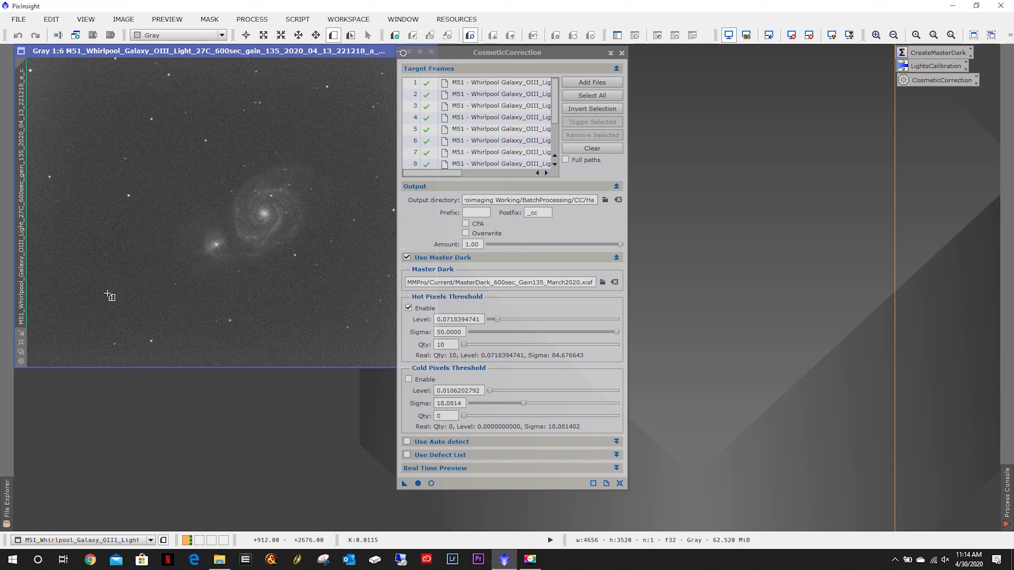
drag(114, 293, 171, 334)
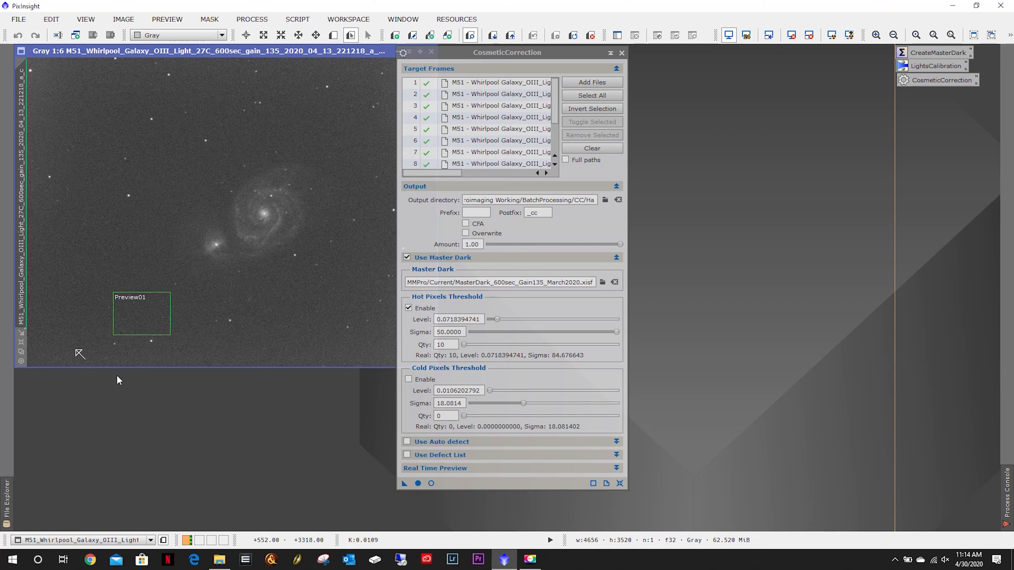
Inspect the background preview at full size with CosmeticCorrection's real-time preview, then close the real-time preview.
click(21, 344)
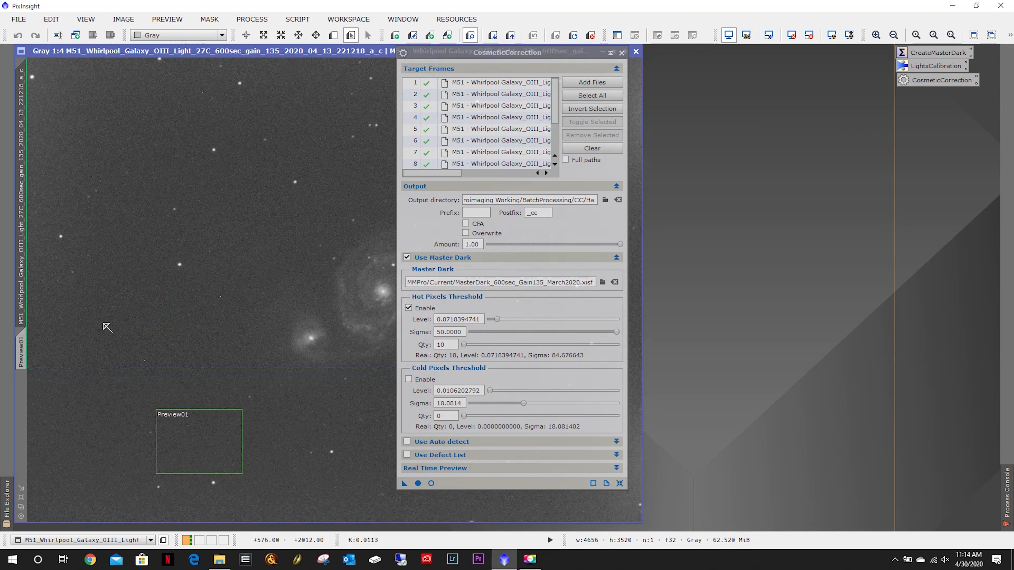
click(24, 353)
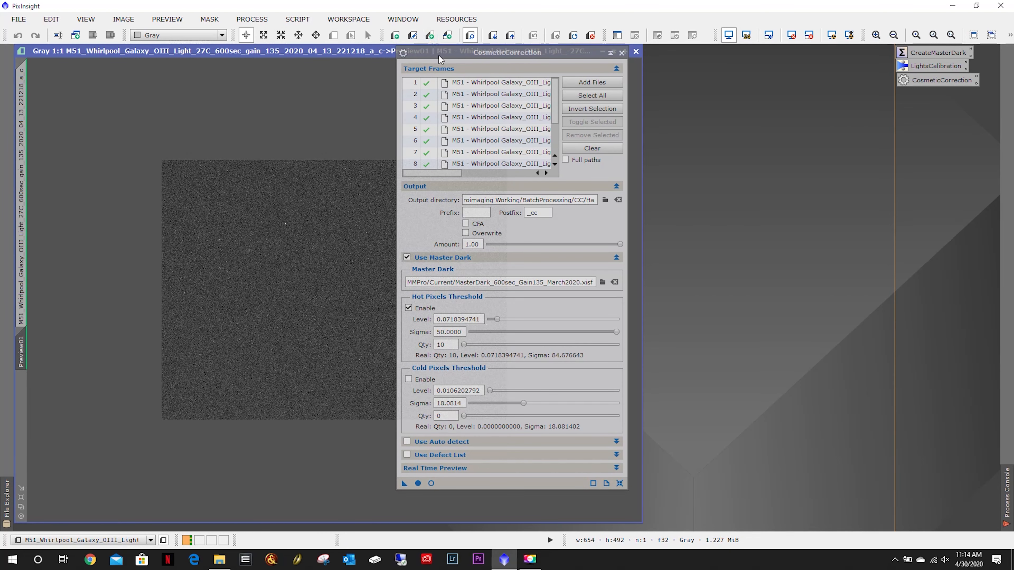
drag(437, 51, 670, 69)
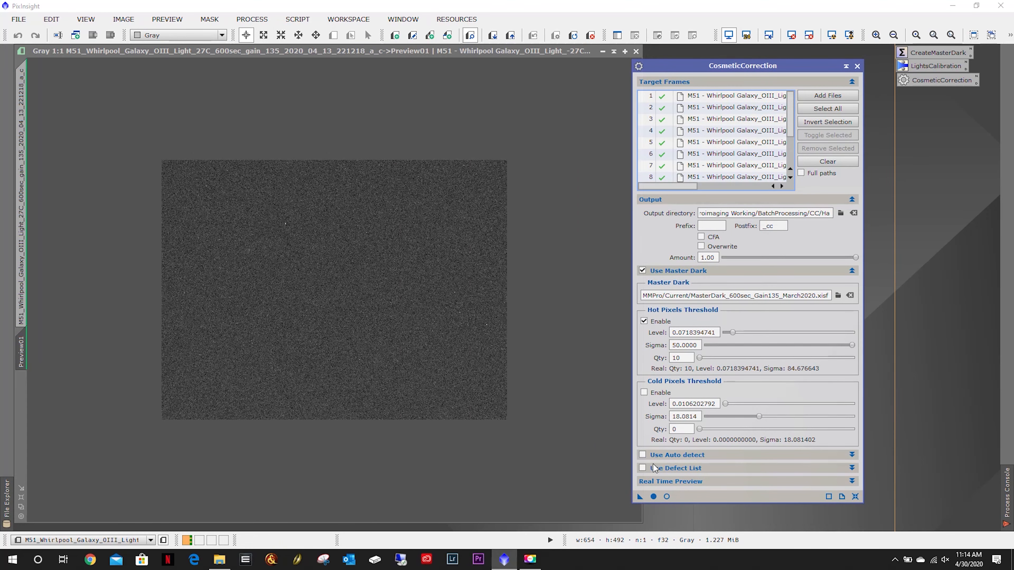
click(667, 497)
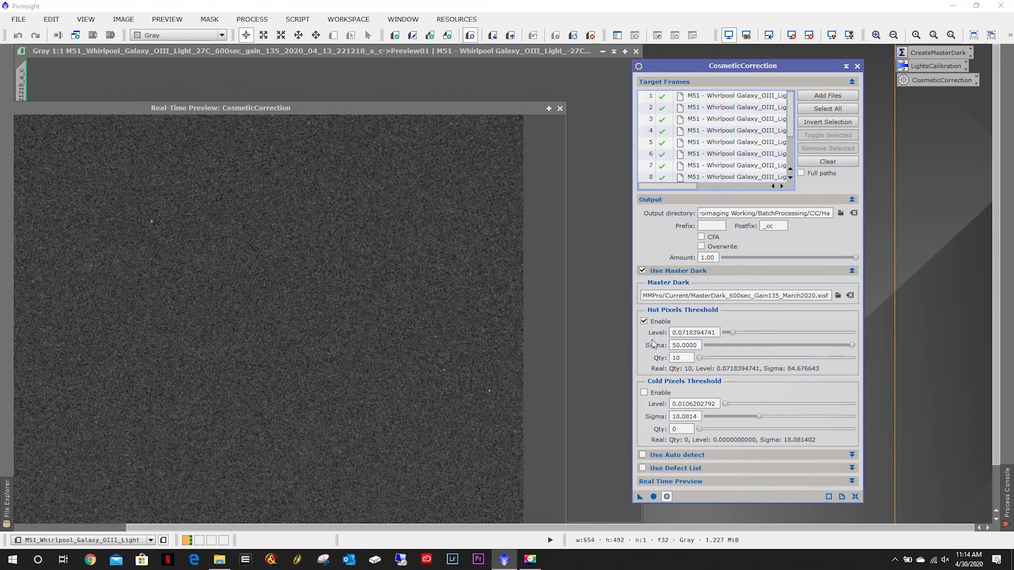
click(645, 322)
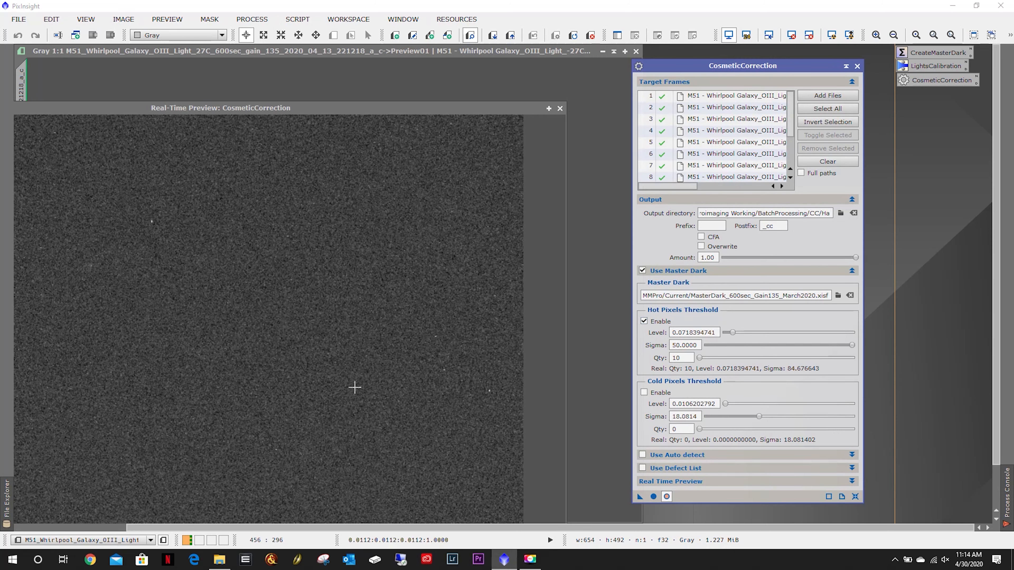
click(560, 108)
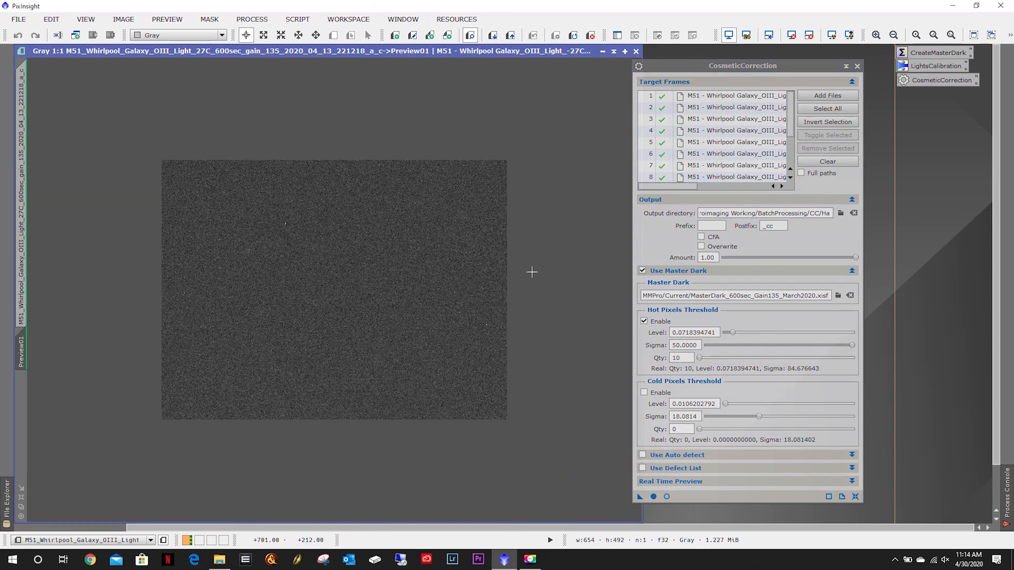
Delete Preview01 and close the OIII light frame image.
right_click(20, 353)
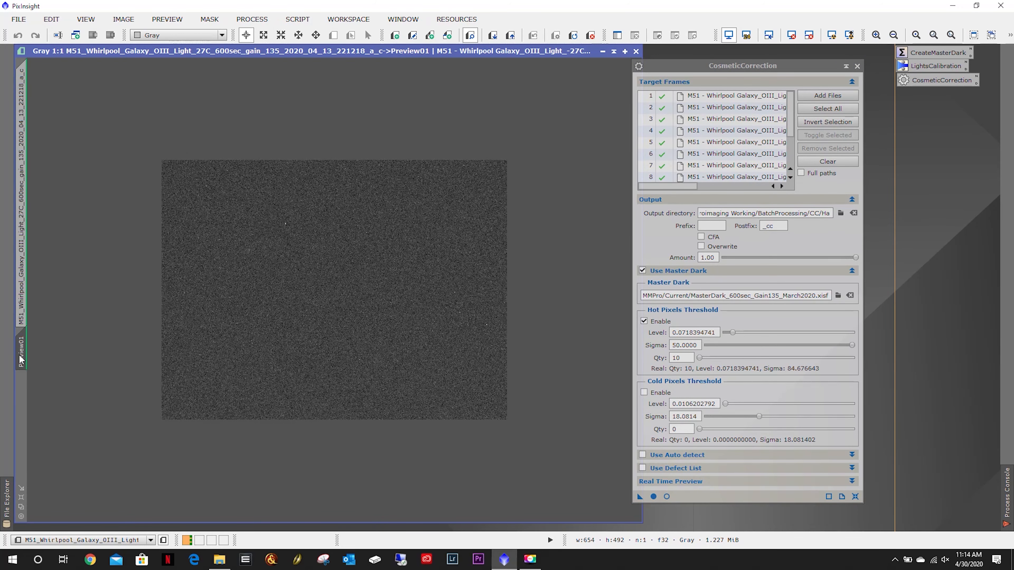
click(95, 455)
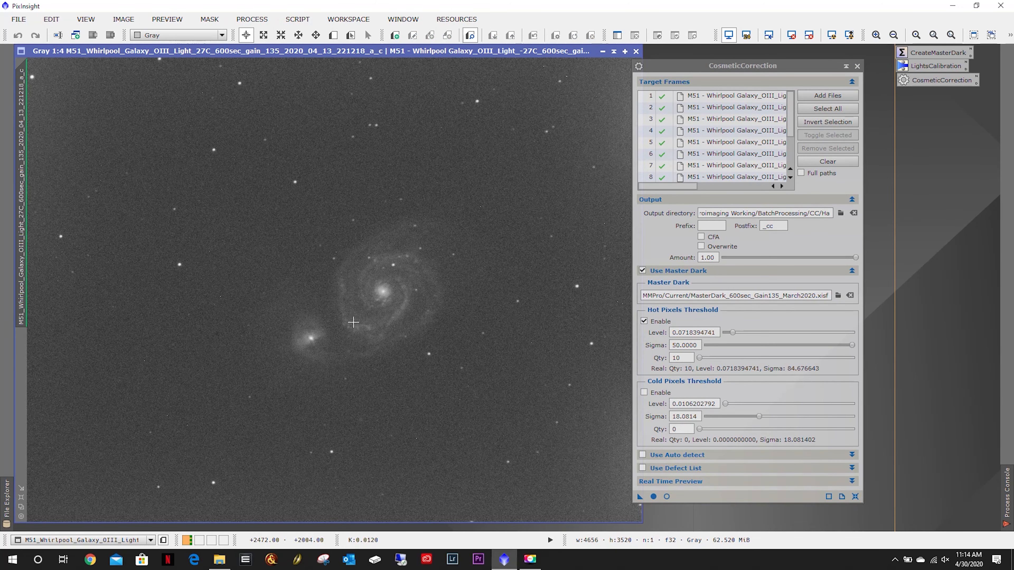
click(636, 51)
Run CosmeticCorrection globally on the OIII target frames.
drag(804, 65, 504, 54)
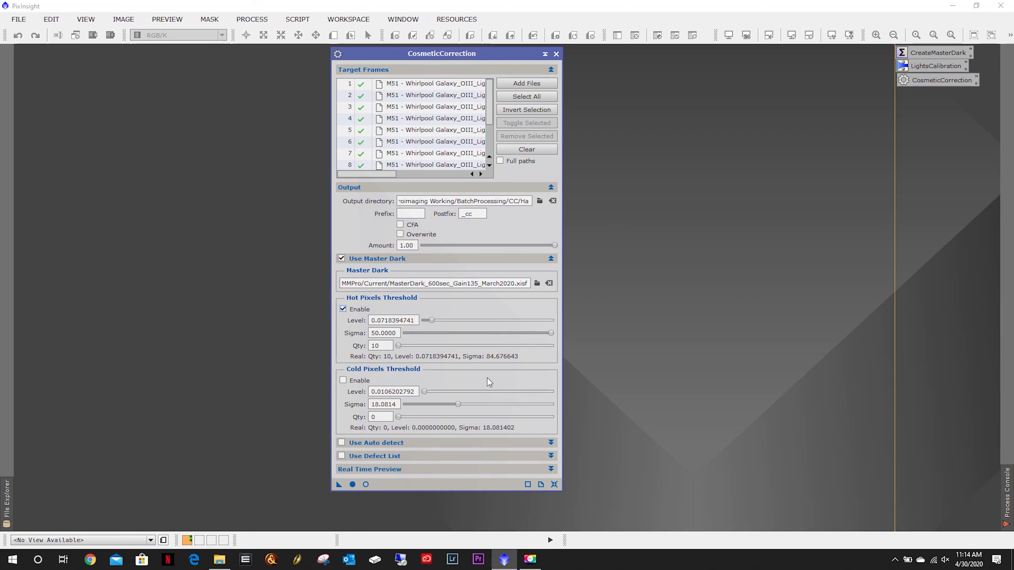
click(353, 485)
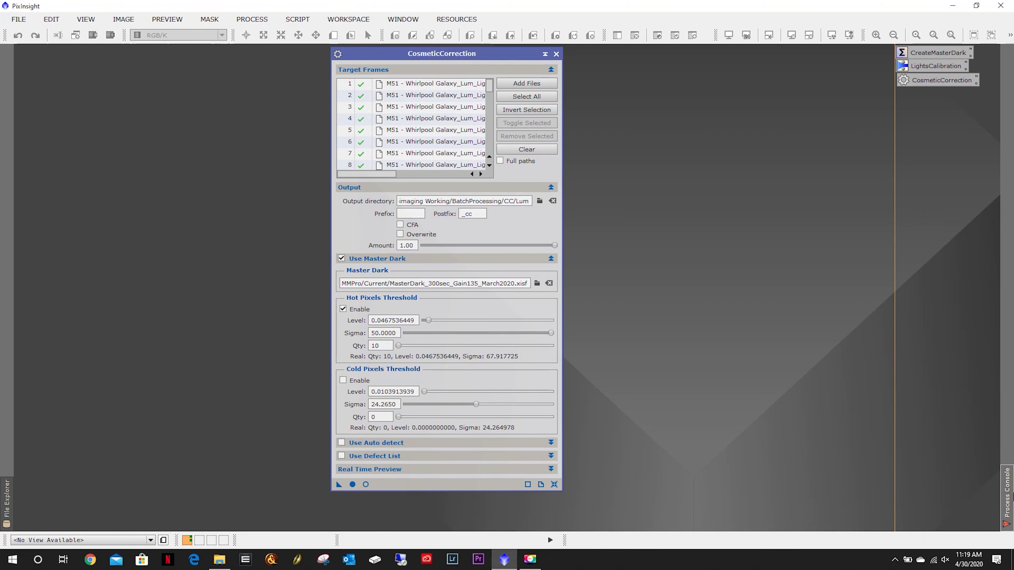
Browse the BatchProcessing/CC output folders Ha, OIII, SII, Hb and Lum in File Explorer to check the corrected frames.
mouse_move(1001, 492)
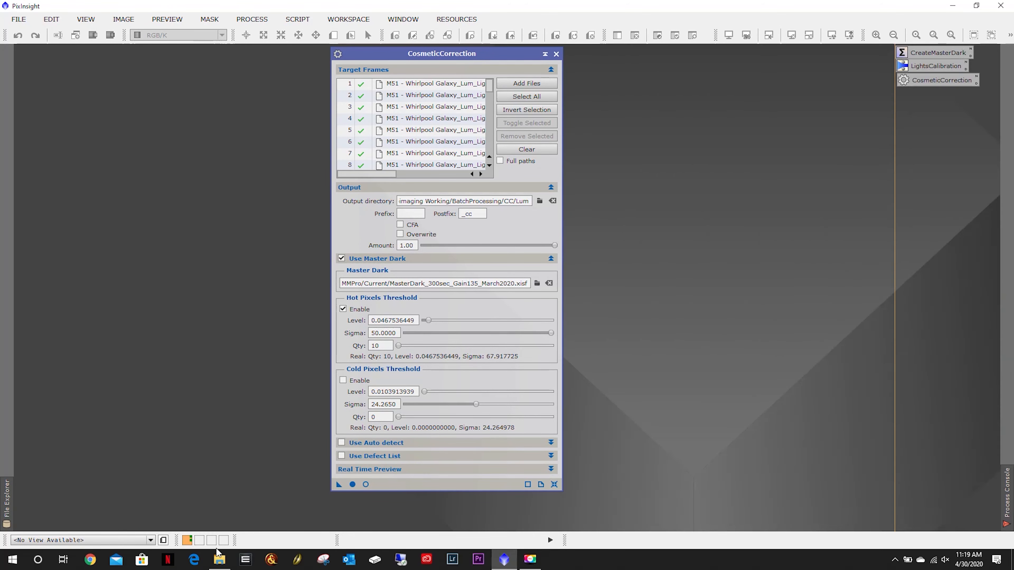
click(219, 560)
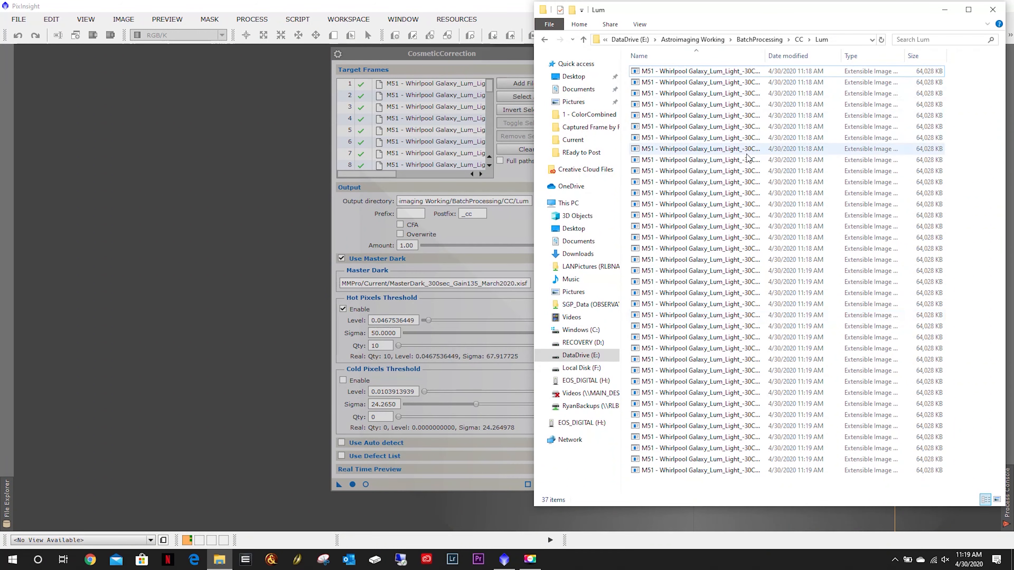
click(799, 39)
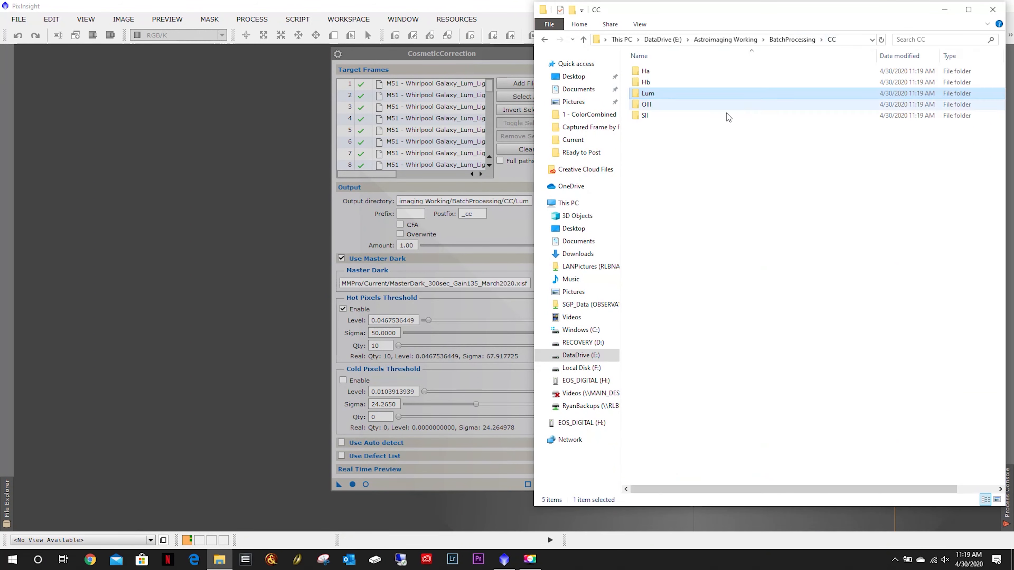
click(657, 72)
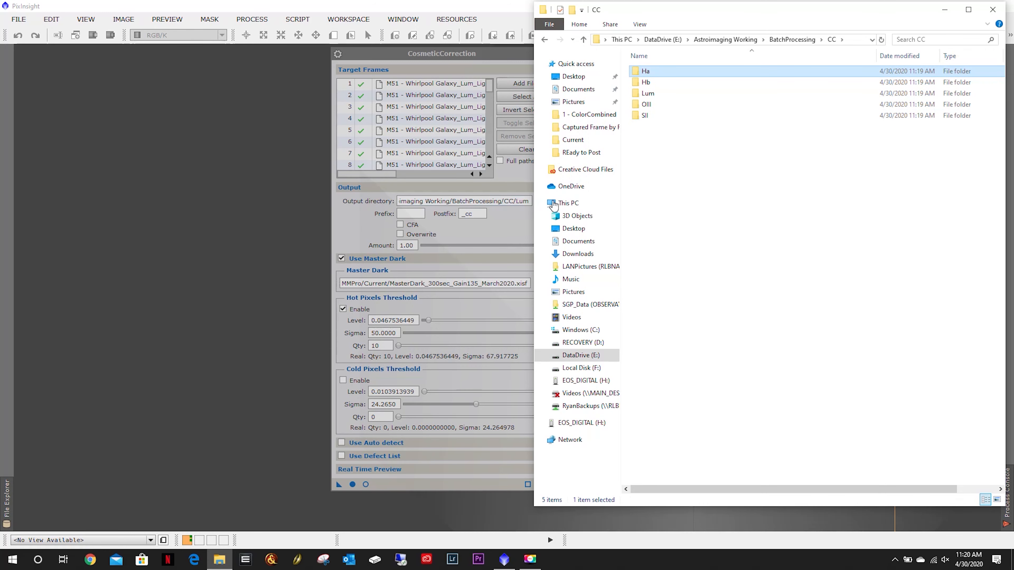
double_click(657, 105)
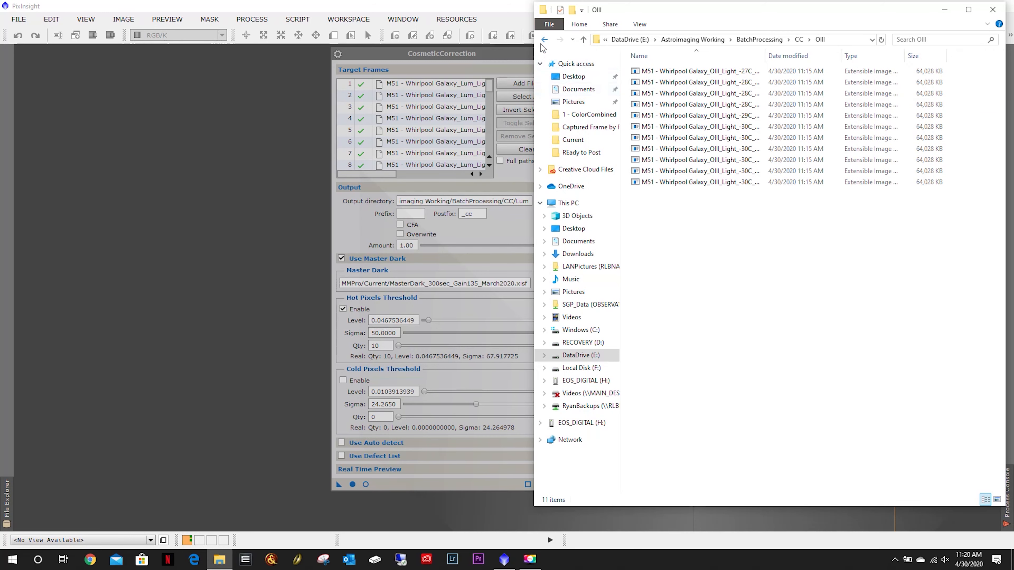
click(542, 41)
double_click(643, 105)
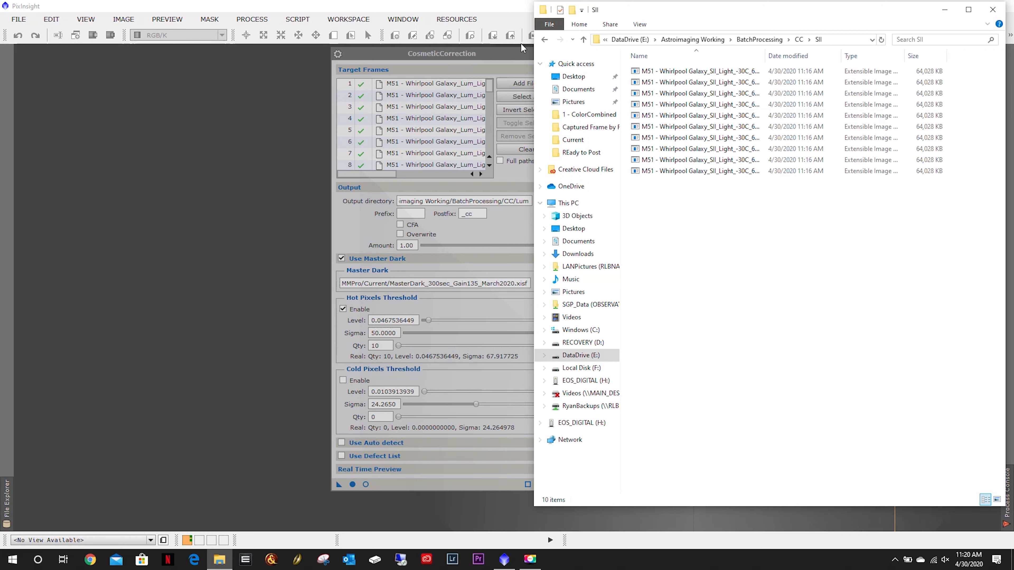
click(545, 39)
double_click(663, 84)
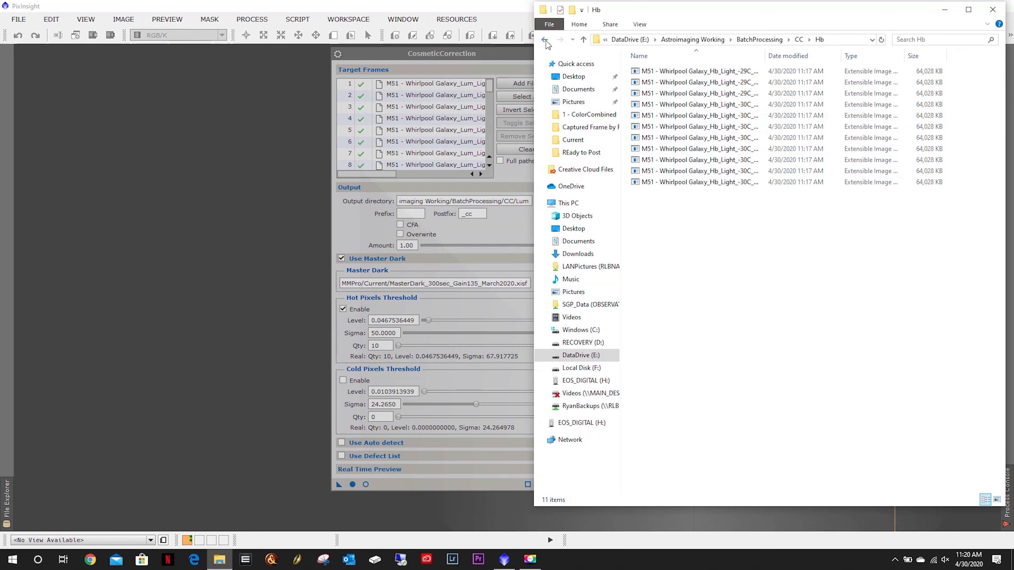
click(545, 39)
double_click(655, 93)
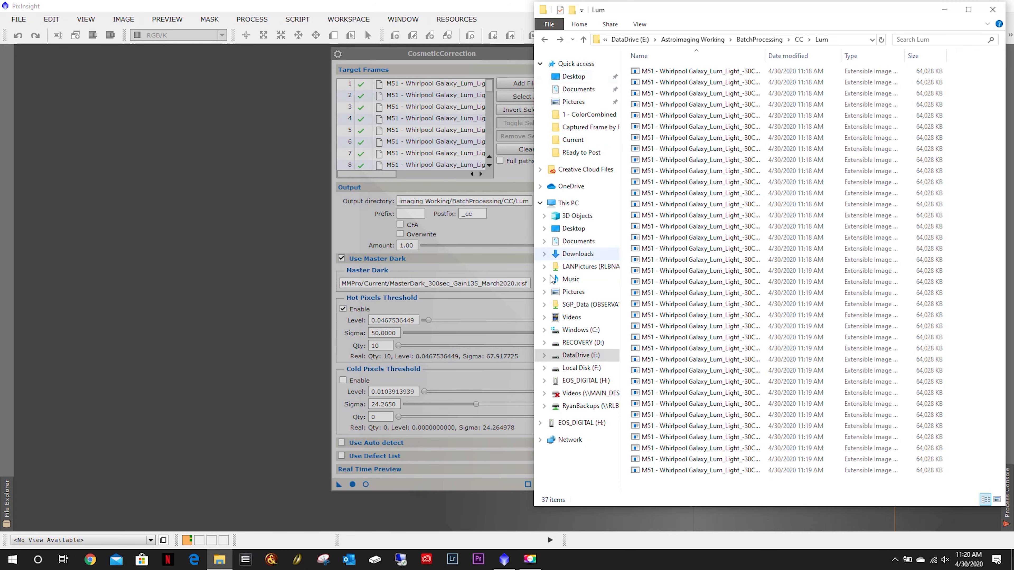
Return to PixInsight and close the CosmeticCorrection dialog.
click(506, 222)
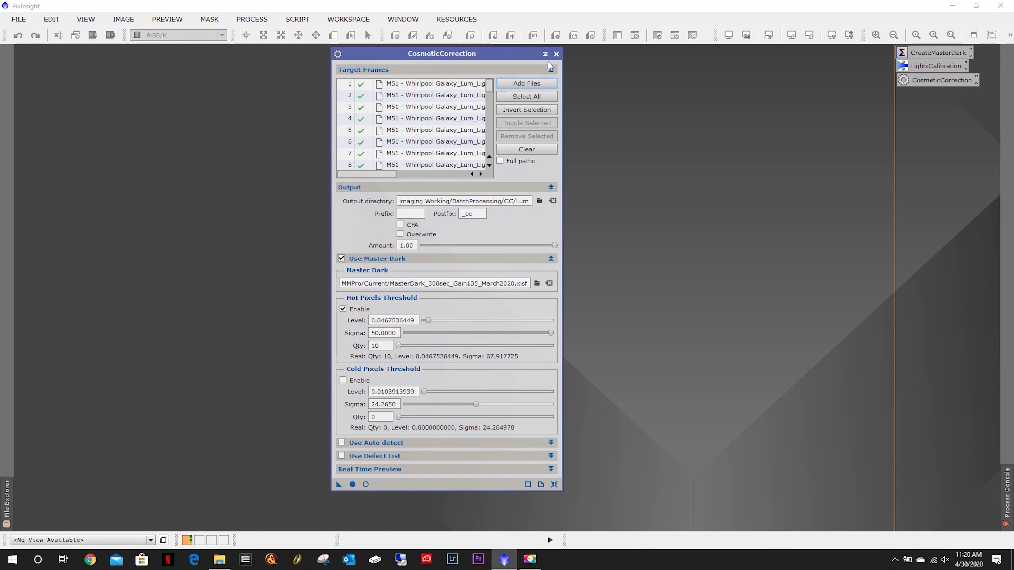
click(556, 54)
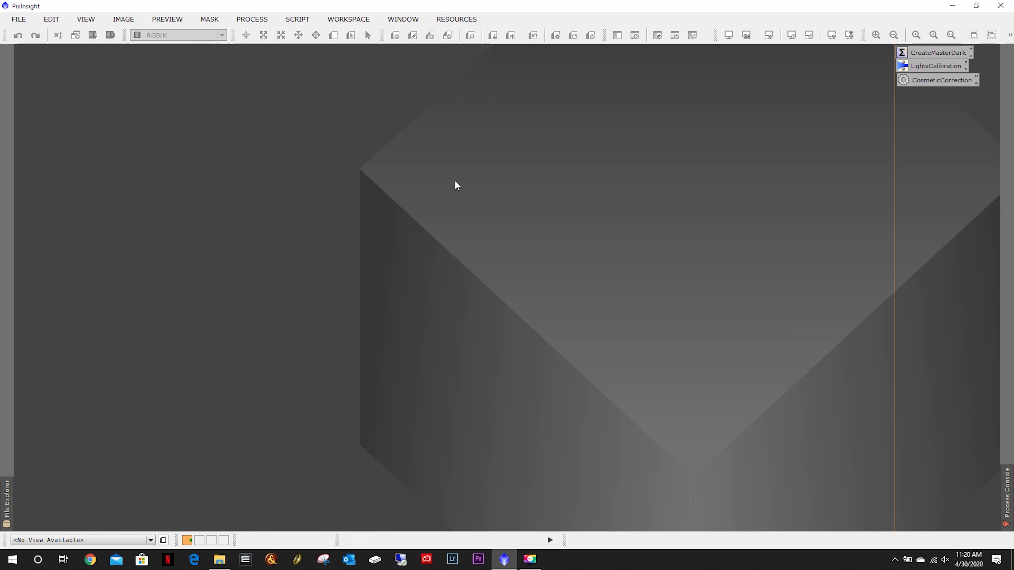
Open the SubframeSelector process from the list of all processes.
click(298, 20)
mouse_move(254, 19)
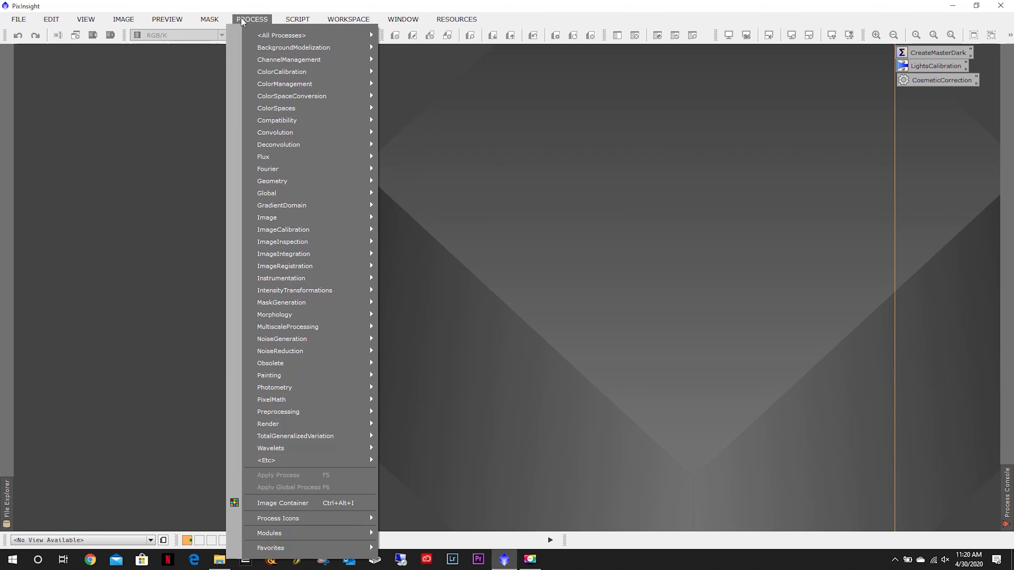
mouse_move(275, 40)
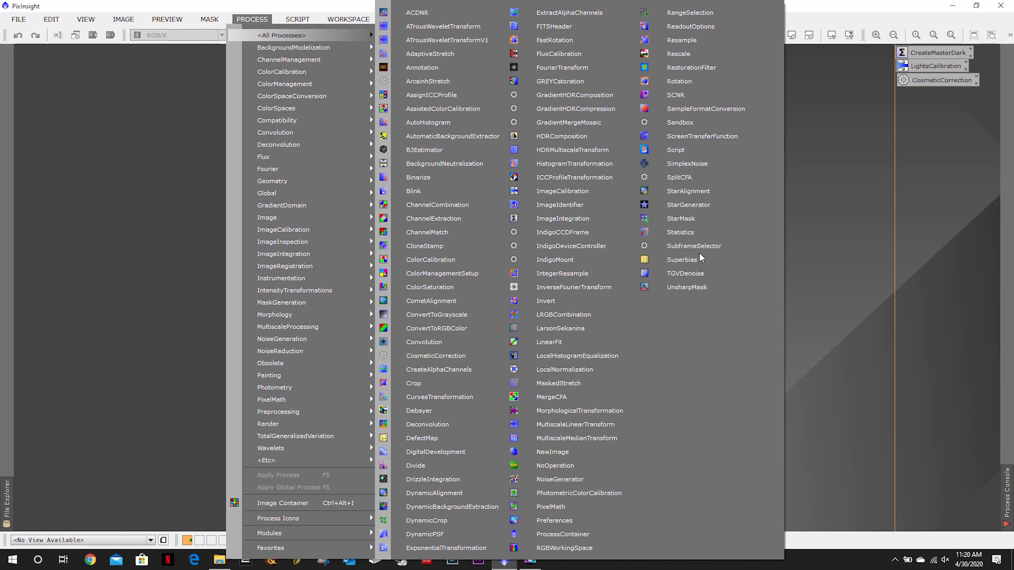
click(694, 246)
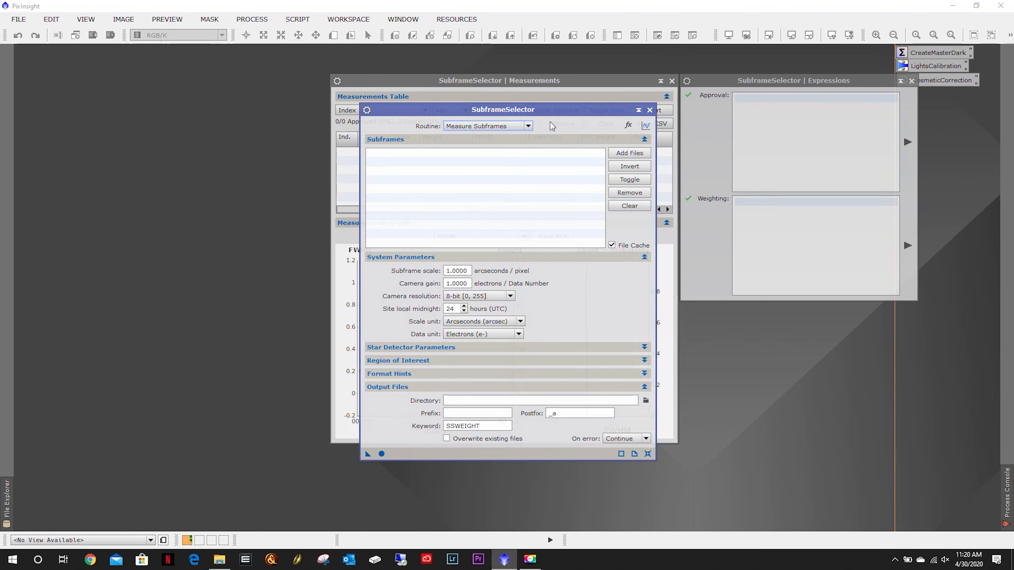
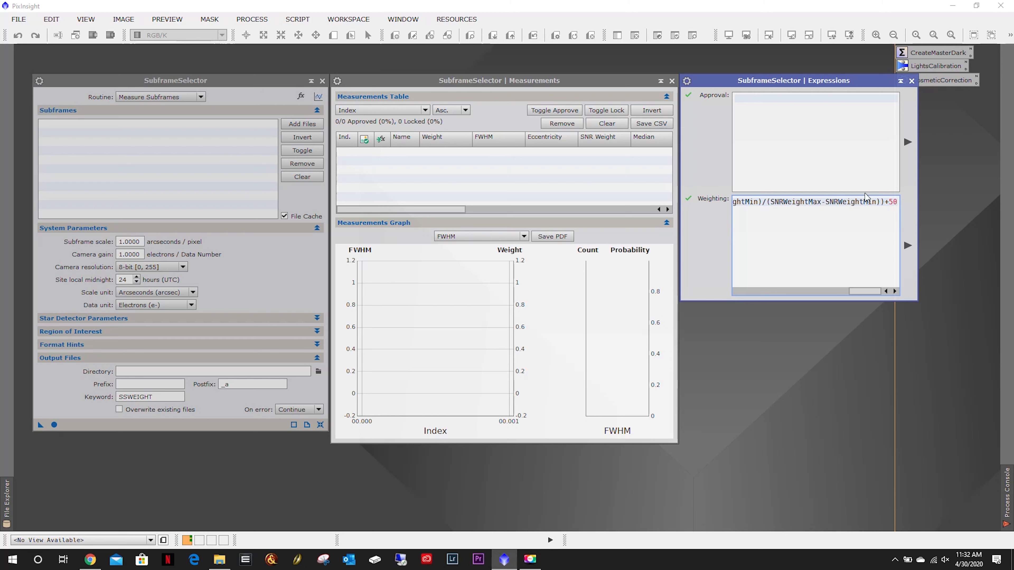
Review the weighting expression and its explanation on the Light Vortex Astronomy tutorial page in the browser.
drag(863, 292, 749, 291)
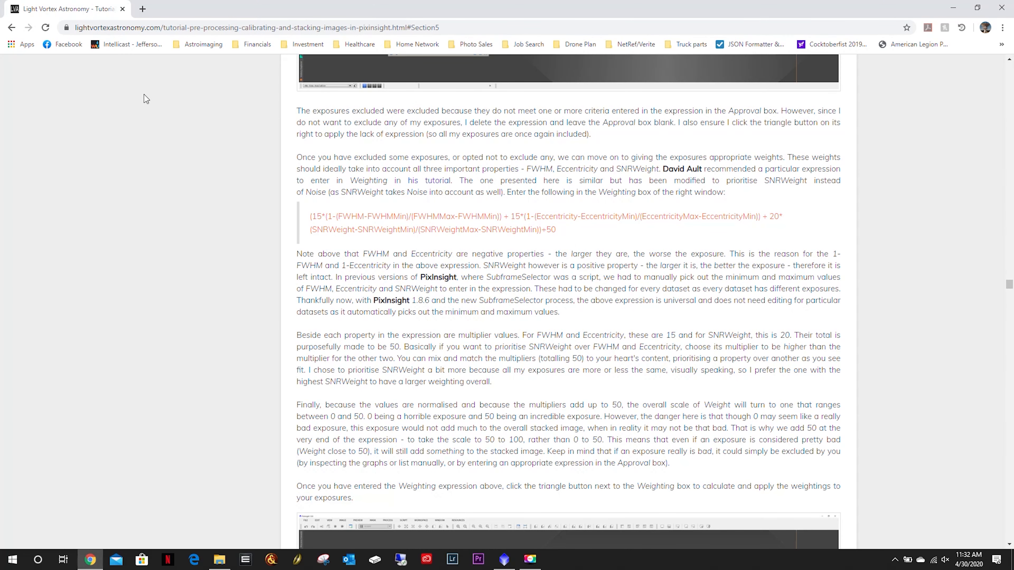
click(73, 29)
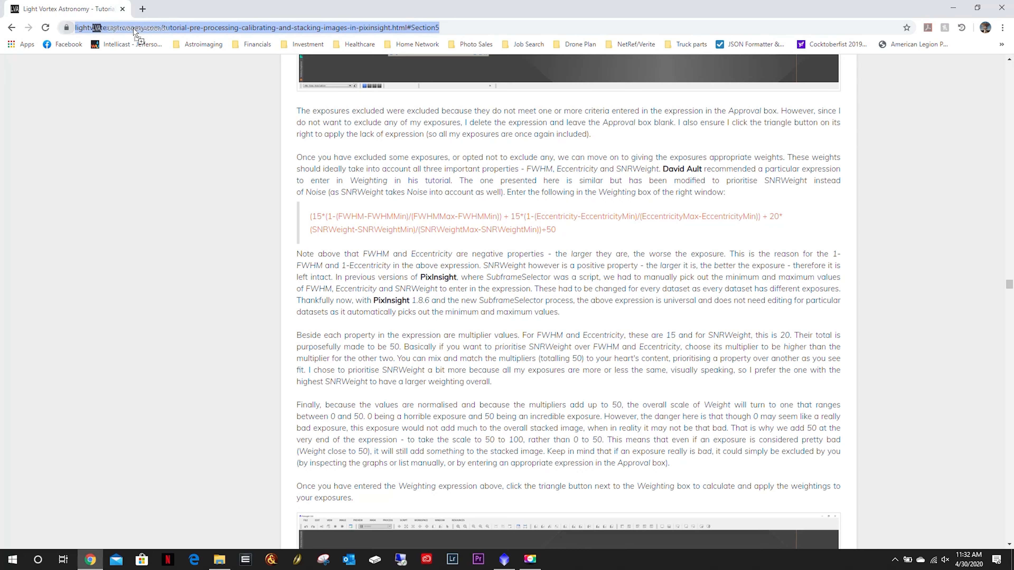
key(alt+Return)
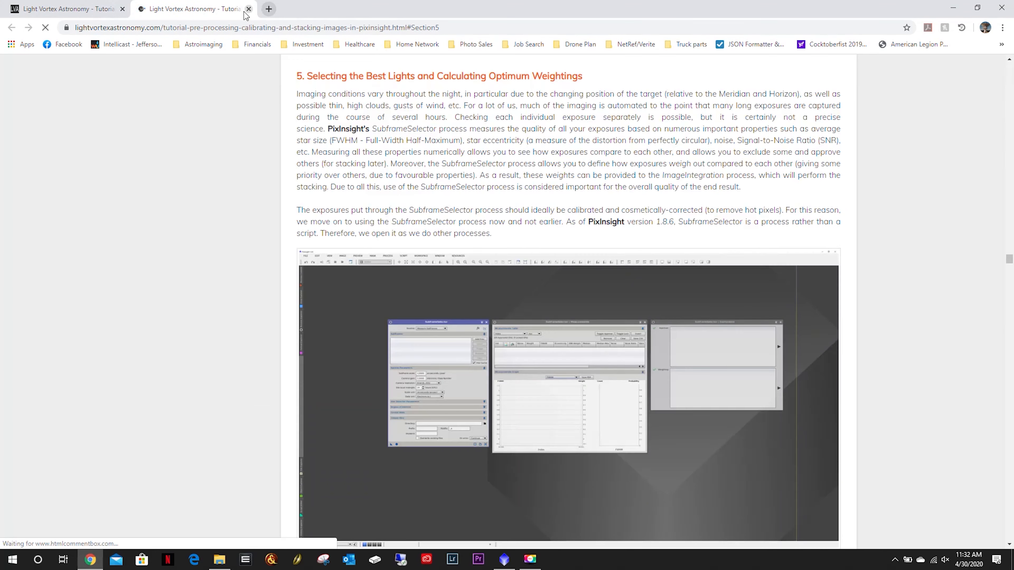
click(248, 9)
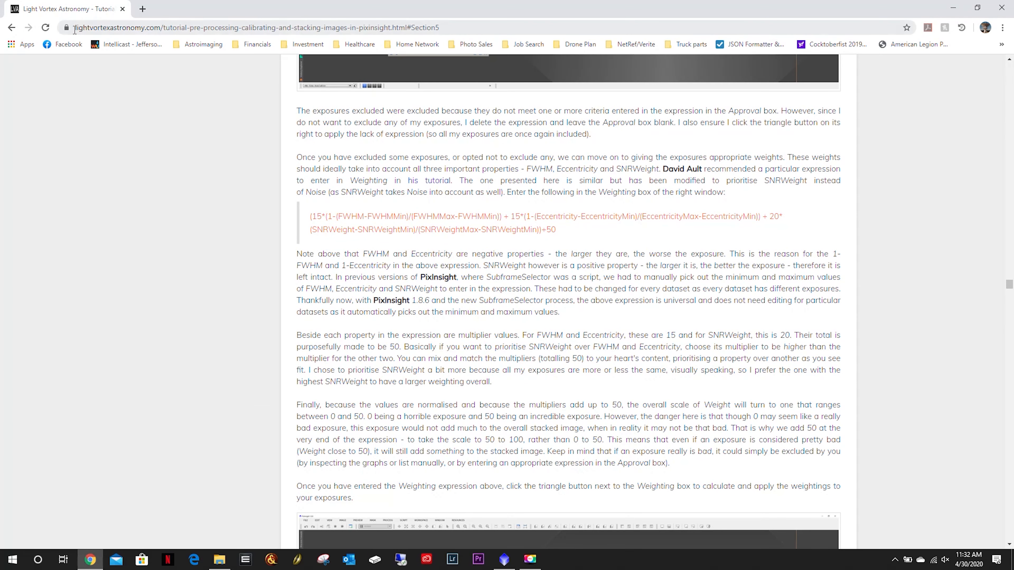
drag(76, 27, 160, 27)
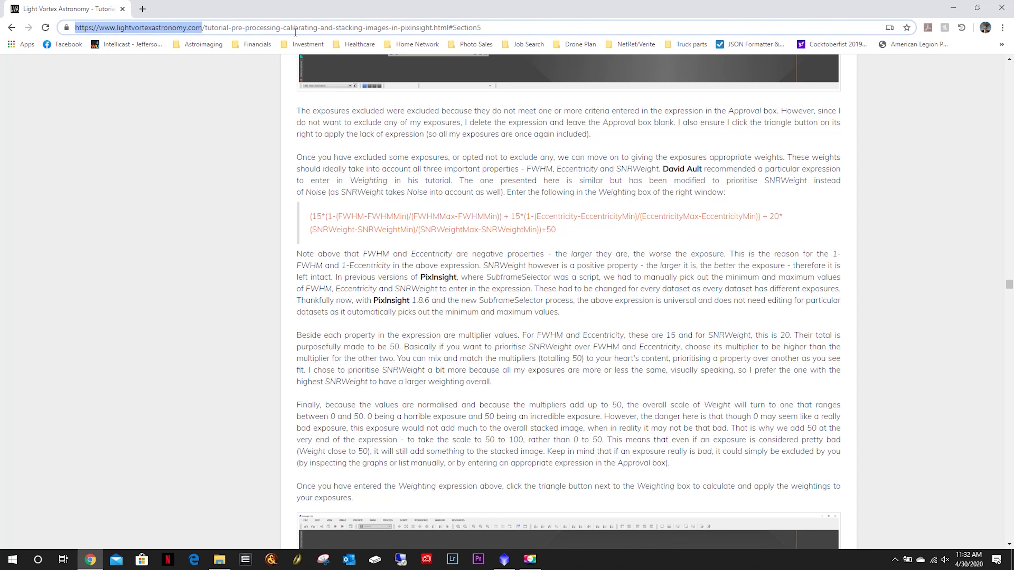
click(493, 325)
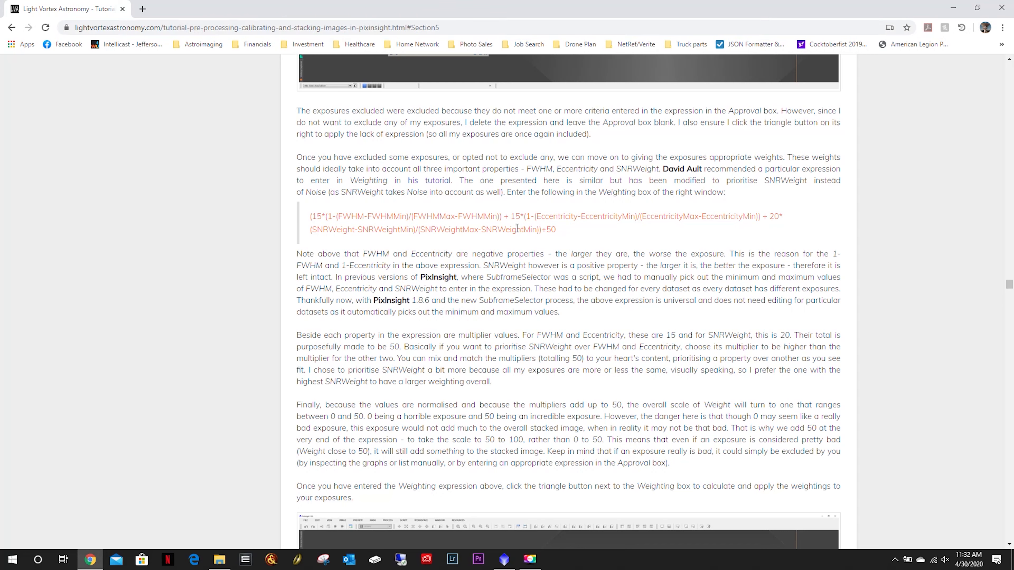
drag(555, 231, 298, 216)
drag(573, 230, 302, 205)
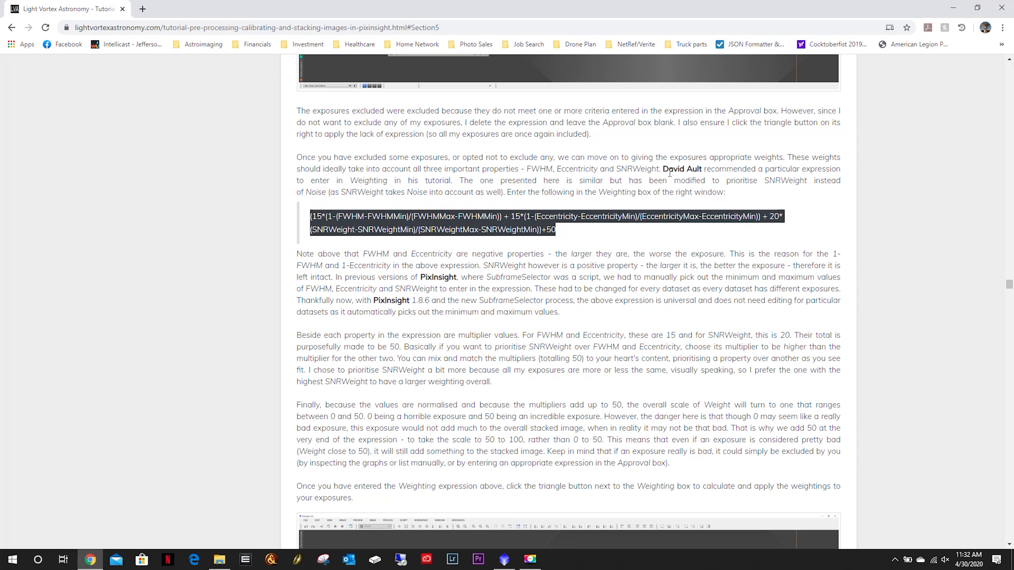
drag(662, 169, 714, 169)
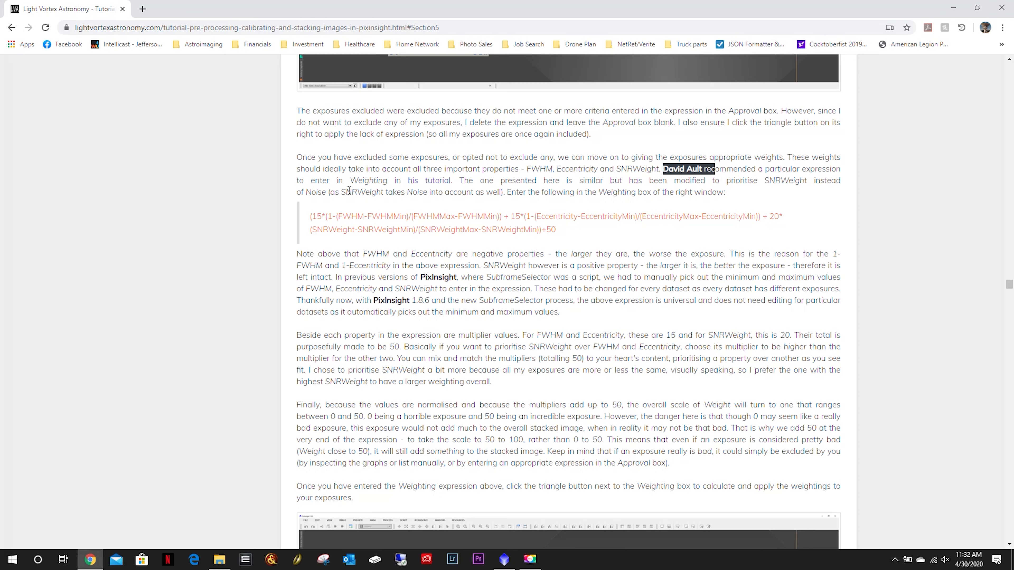
drag(345, 192, 389, 193)
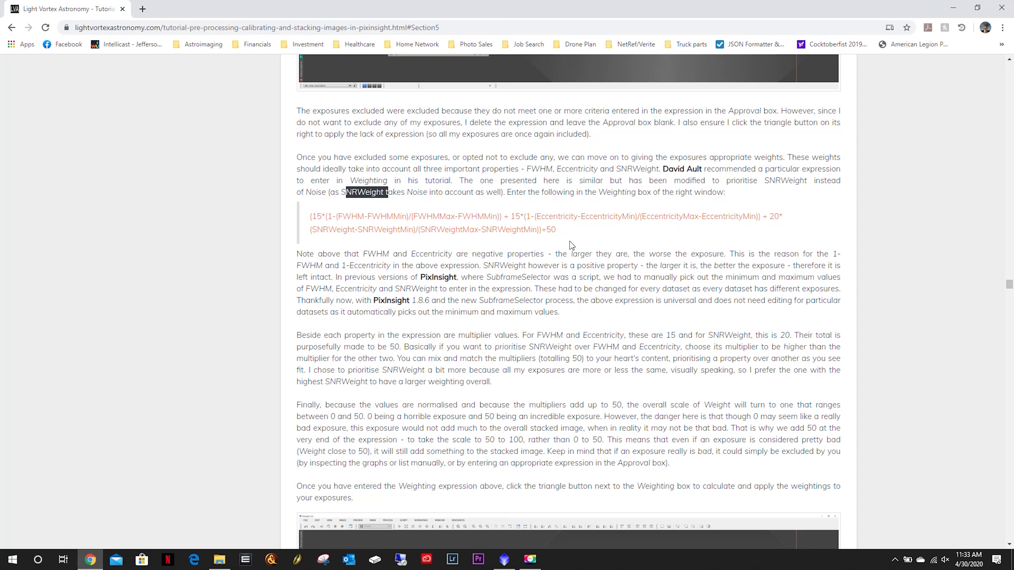
drag(570, 227, 304, 214)
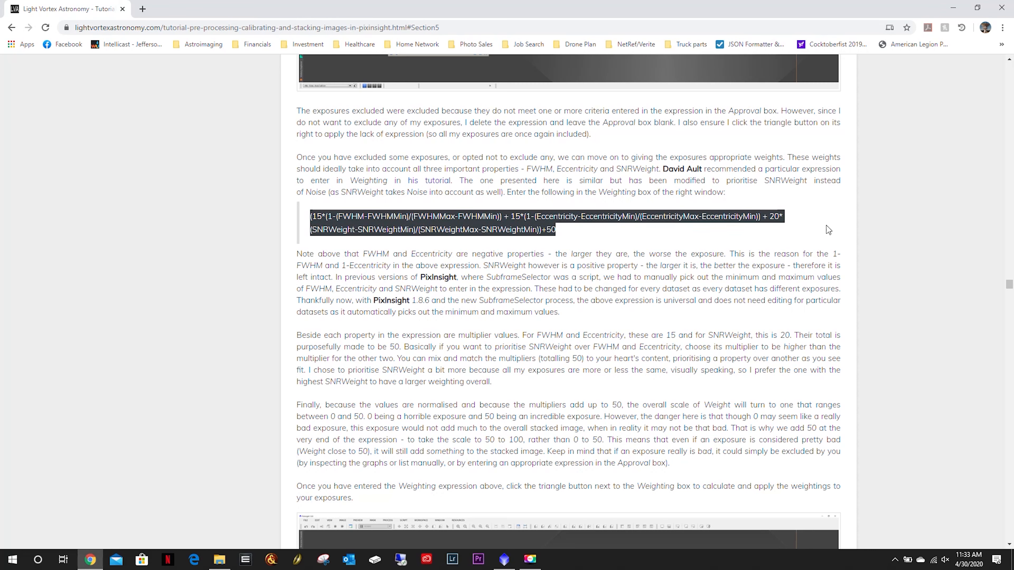
click(951, 14)
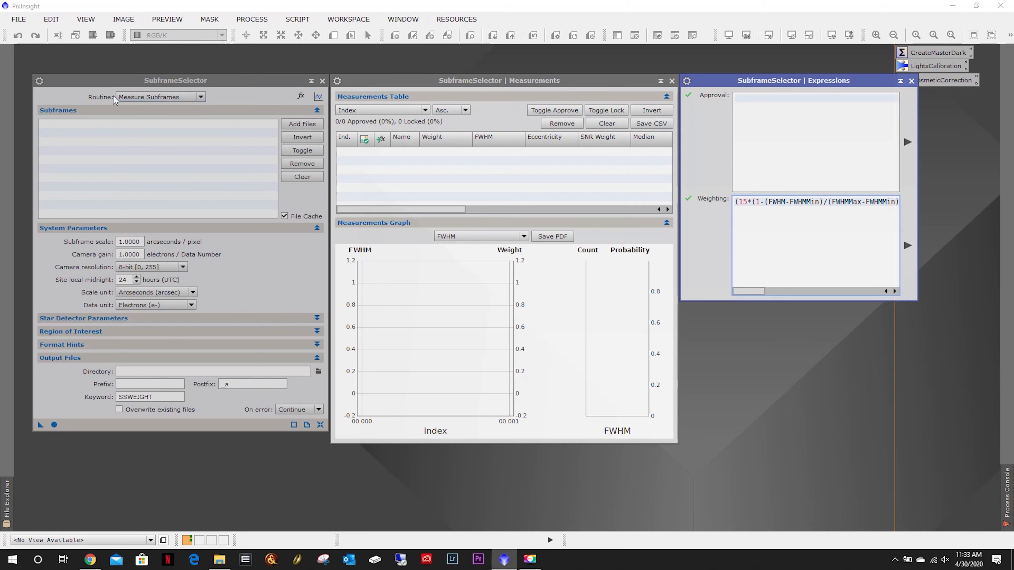
Add all cosmetically corrected Ha frames from the BatchProcessing/CC/Ha folder as subframes.
click(201, 97)
click(202, 97)
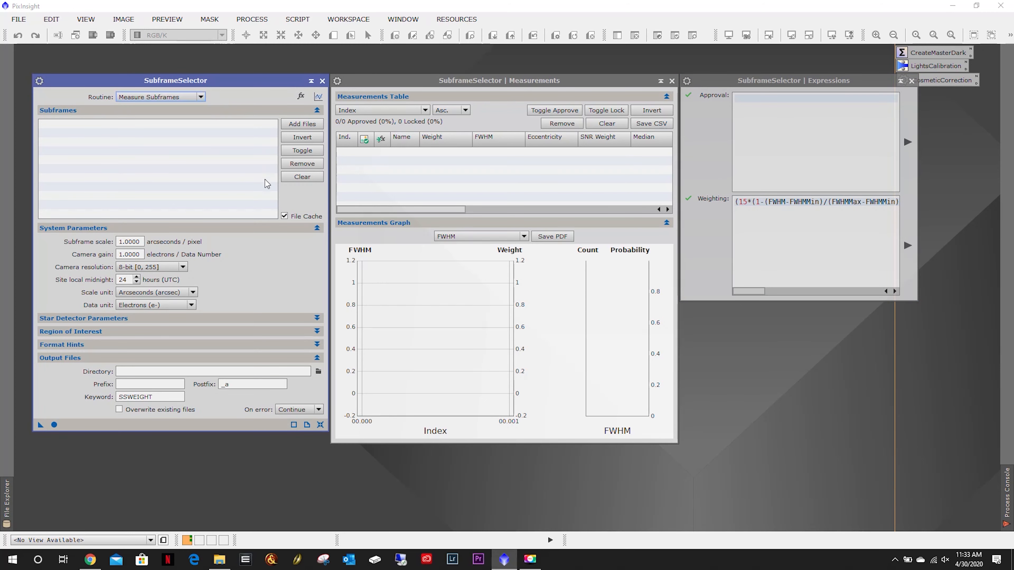
click(302, 124)
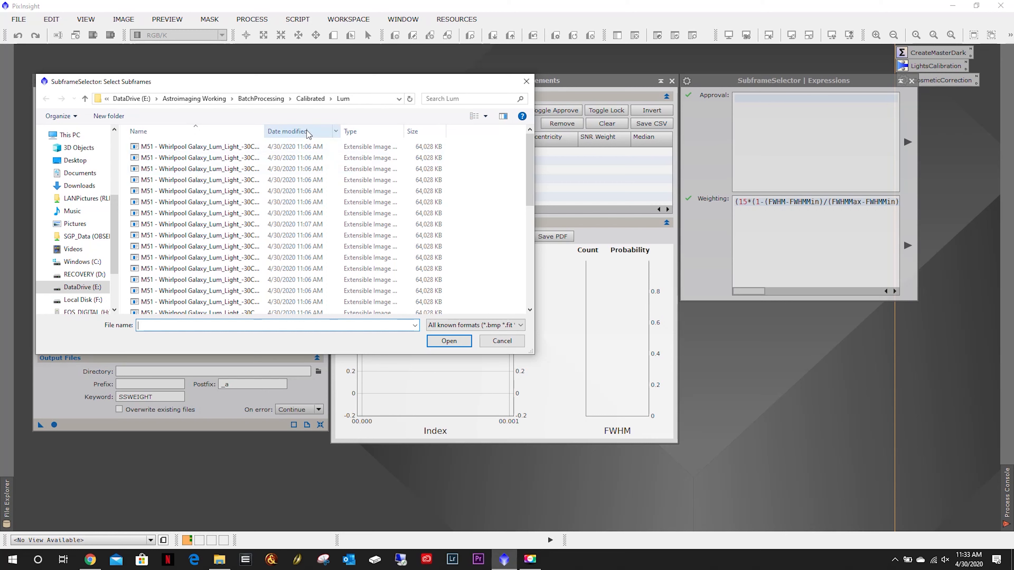
click(310, 98)
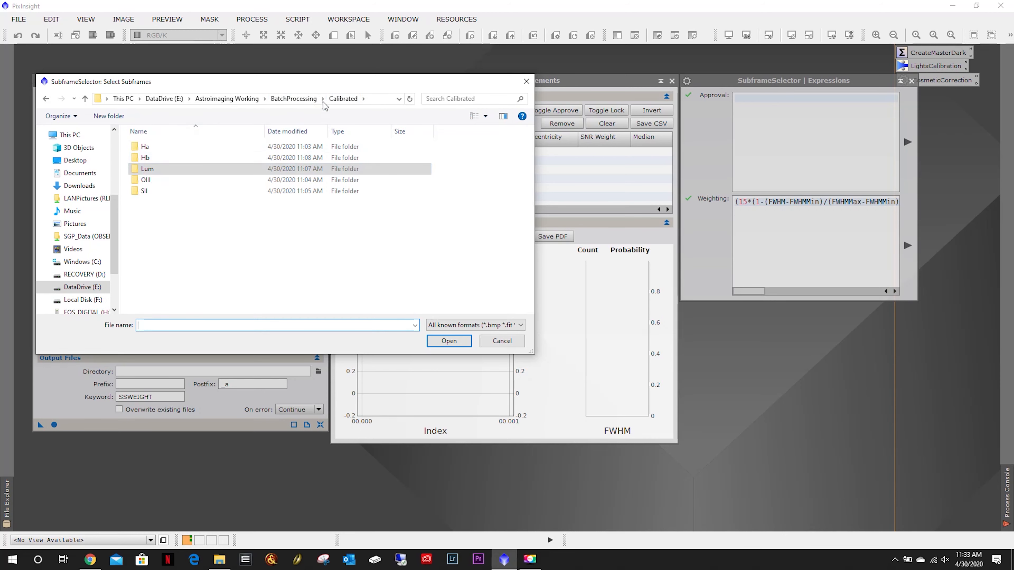
click(294, 98)
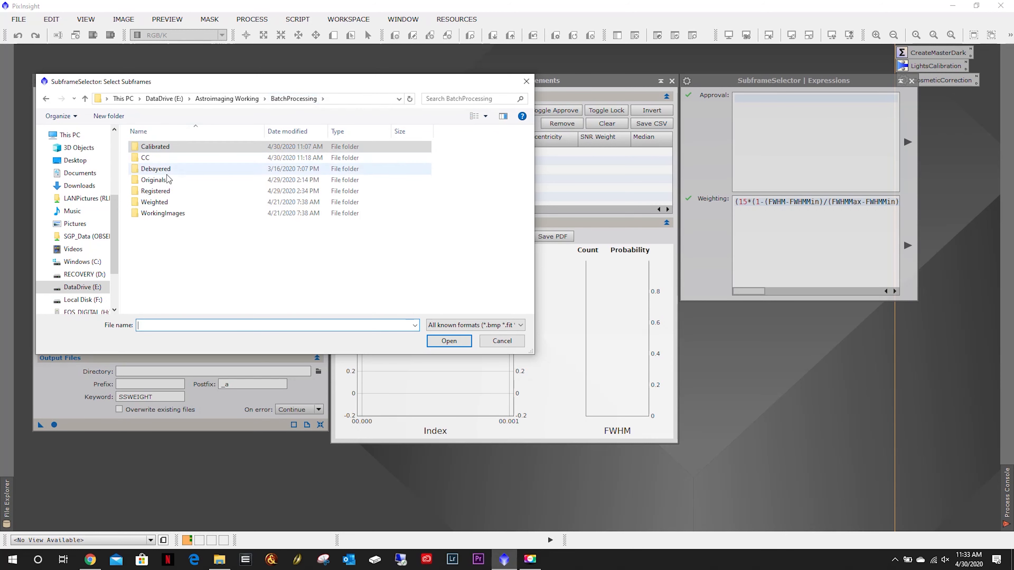
double_click(157, 157)
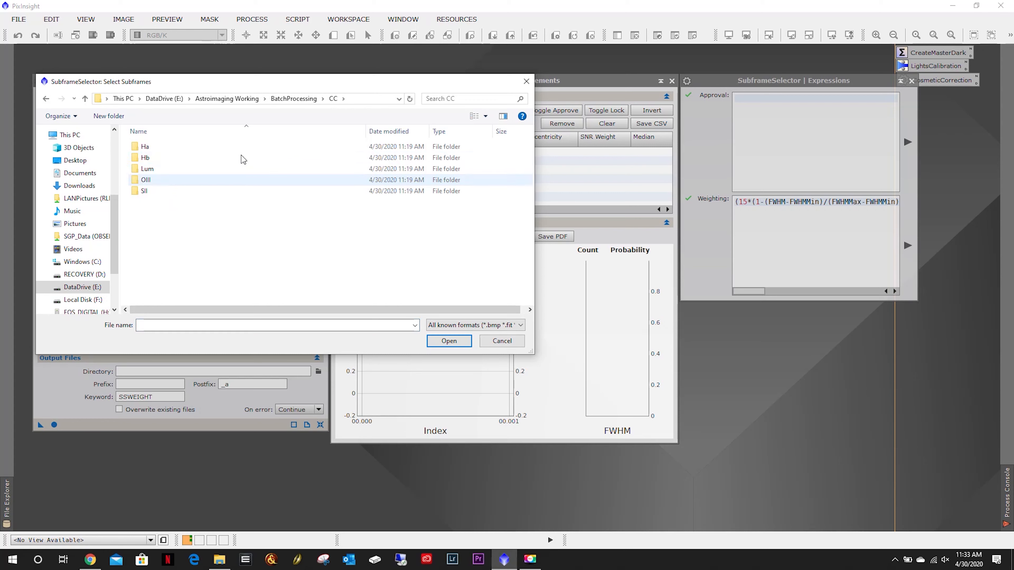
double_click(158, 147)
drag(232, 298, 188, 145)
click(447, 342)
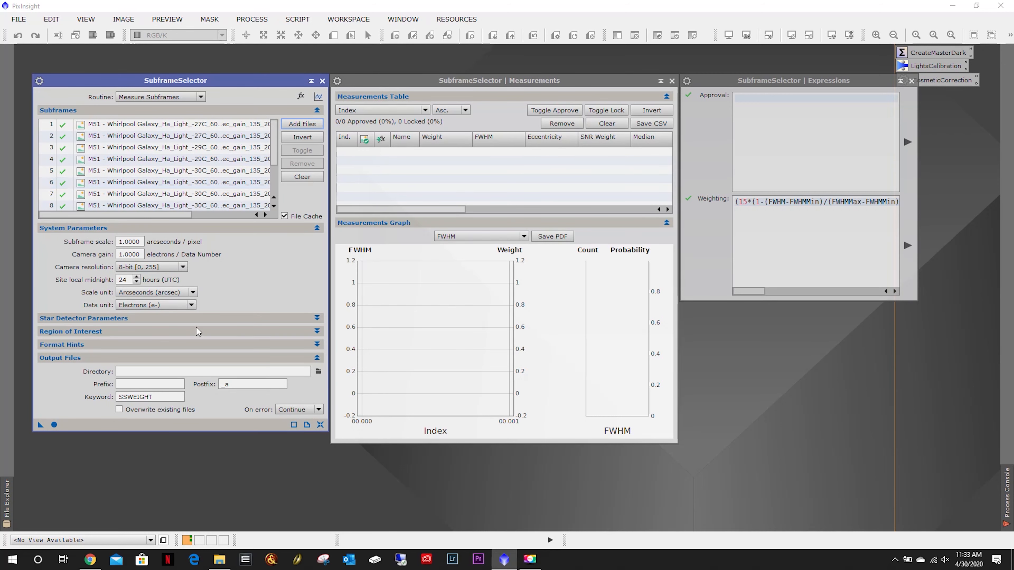
Set the camera resolution to 12-bit [0, 4095].
click(131, 256)
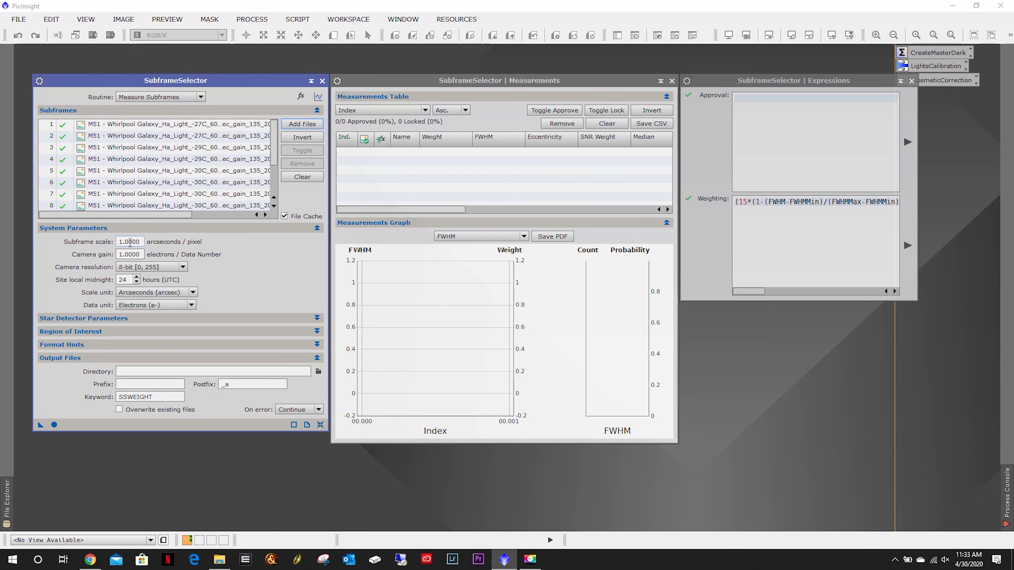
click(184, 269)
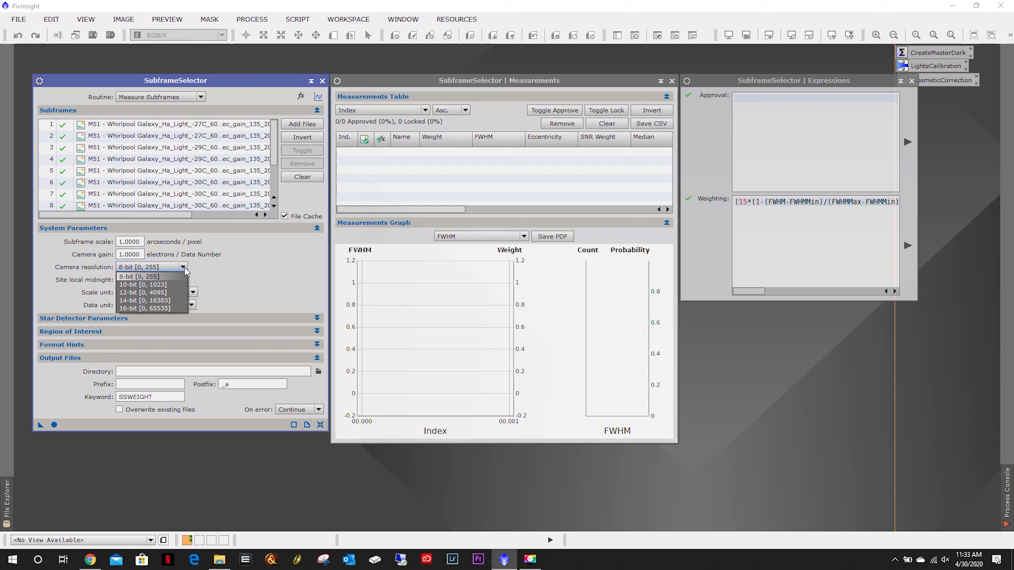
click(144, 294)
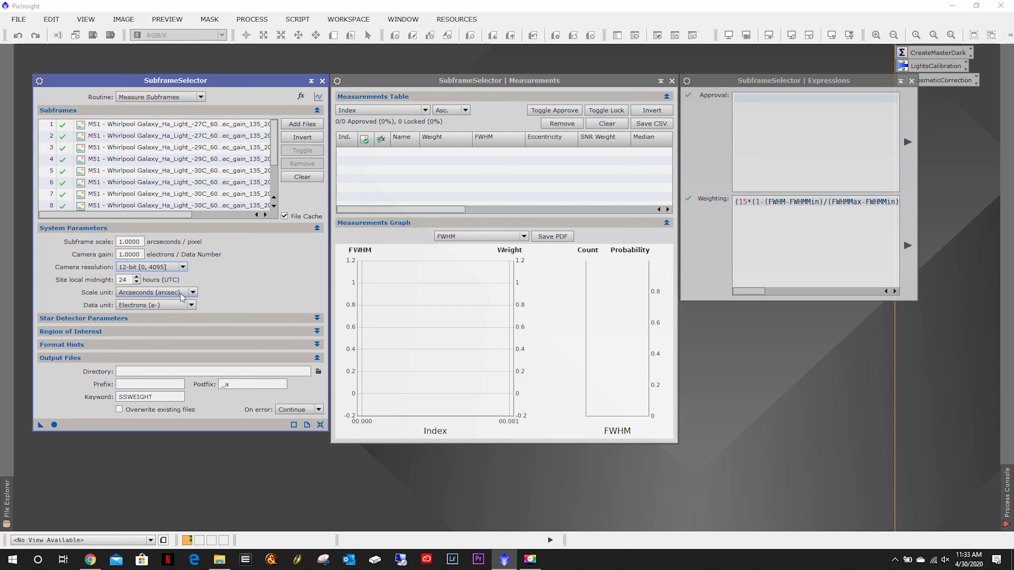
click(193, 293)
click(194, 295)
Open the first calibrated Ha light frame and browse through its FITS header keywords.
click(141, 241)
double_click(180, 56)
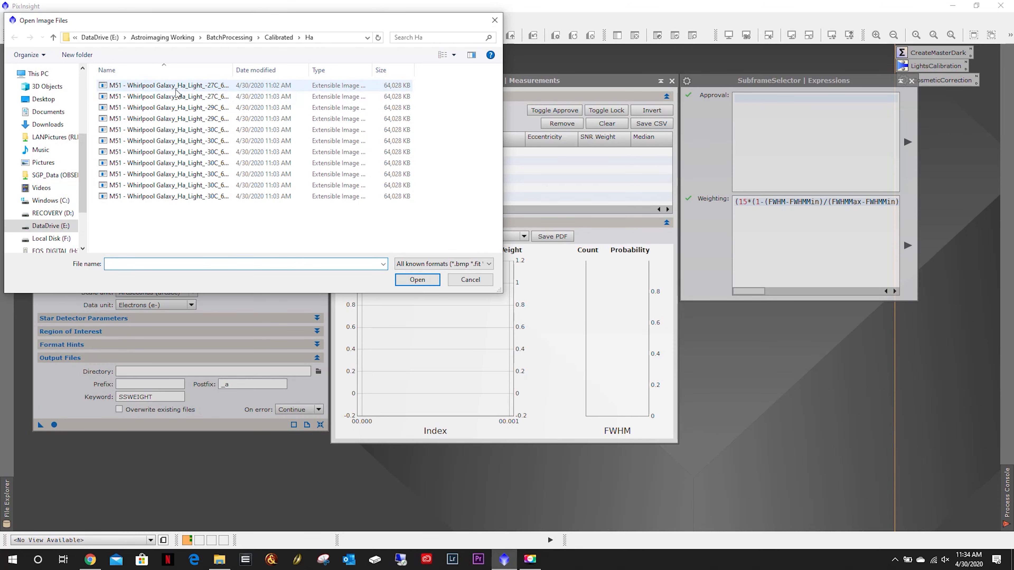
double_click(176, 89)
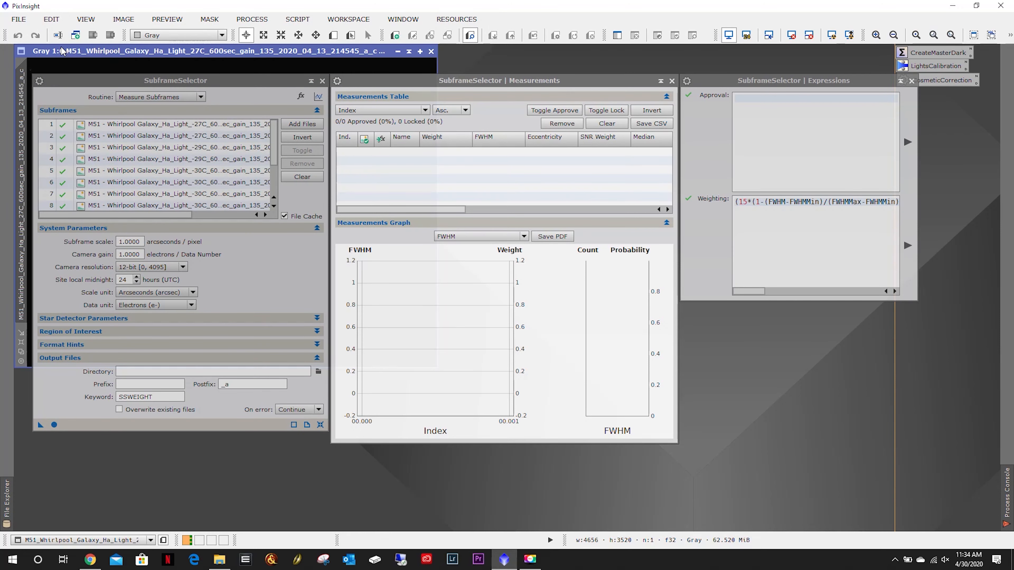
click(19, 19)
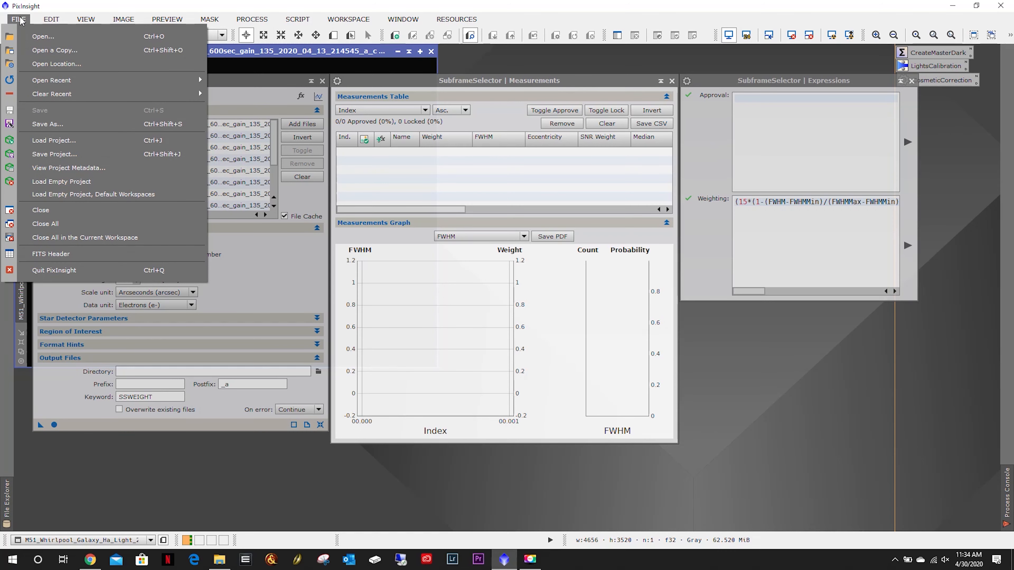
click(60, 254)
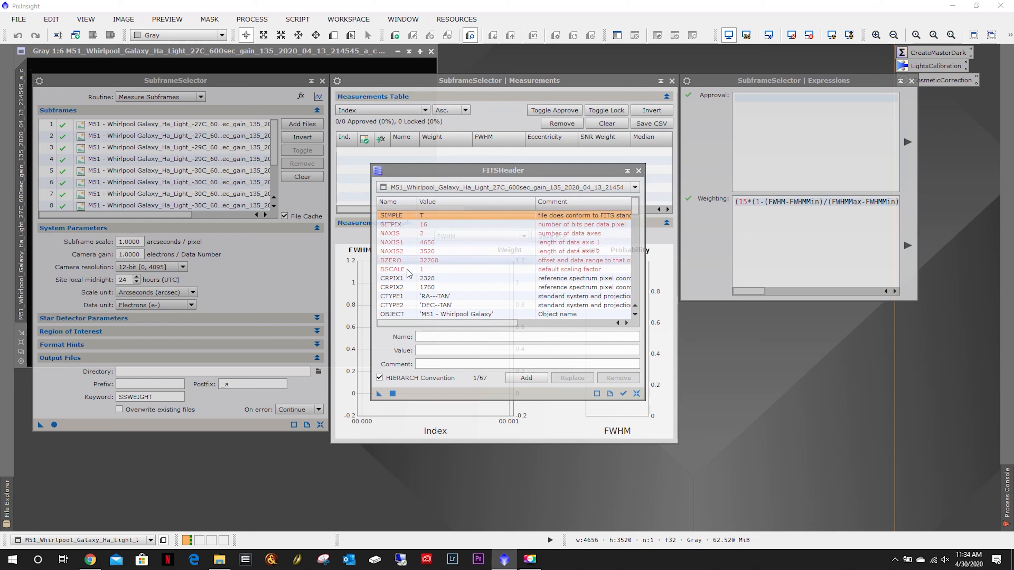
scroll(428, 254, down, 3)
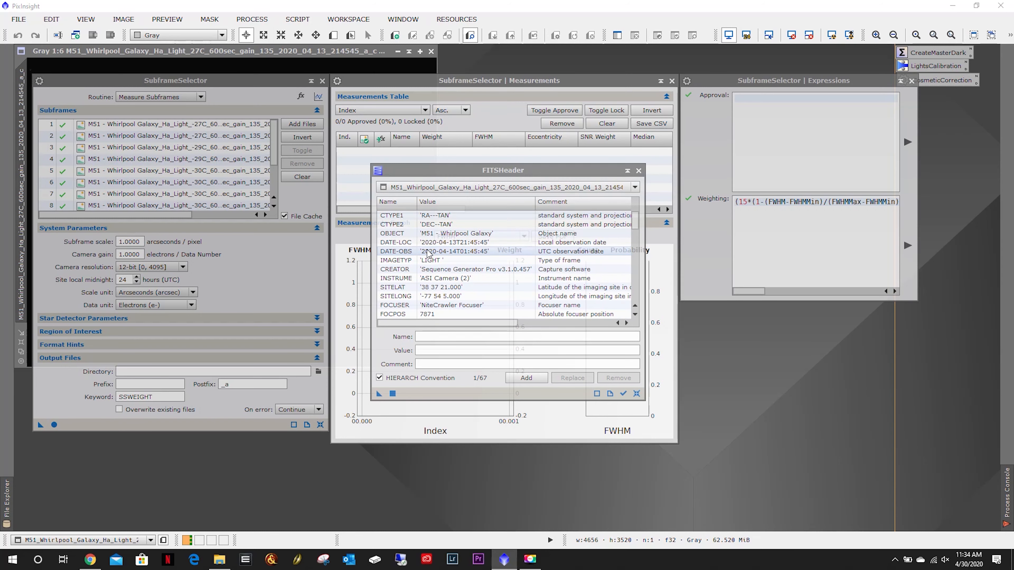
scroll(401, 238, down, 2)
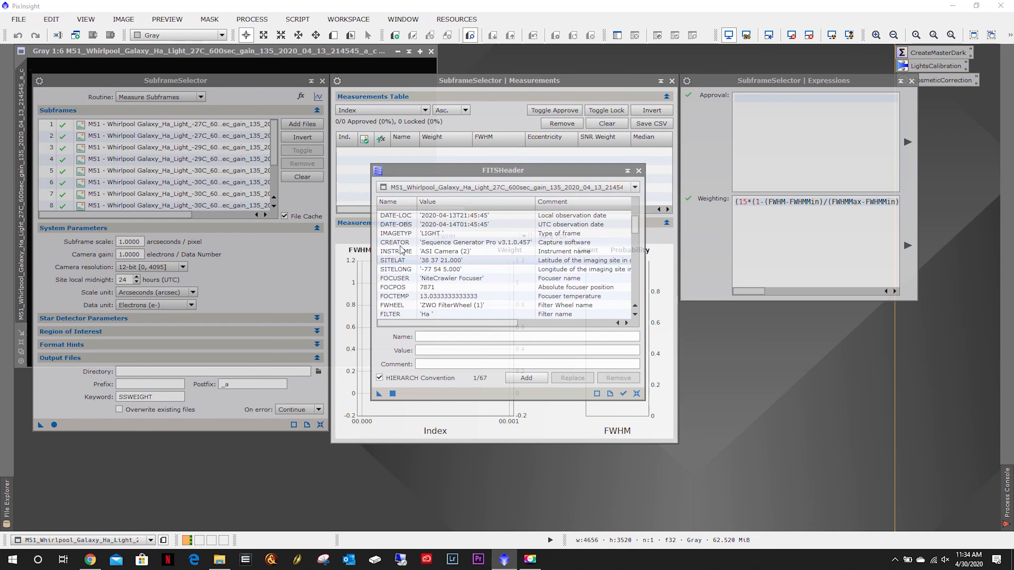
scroll(401, 237, down, 4)
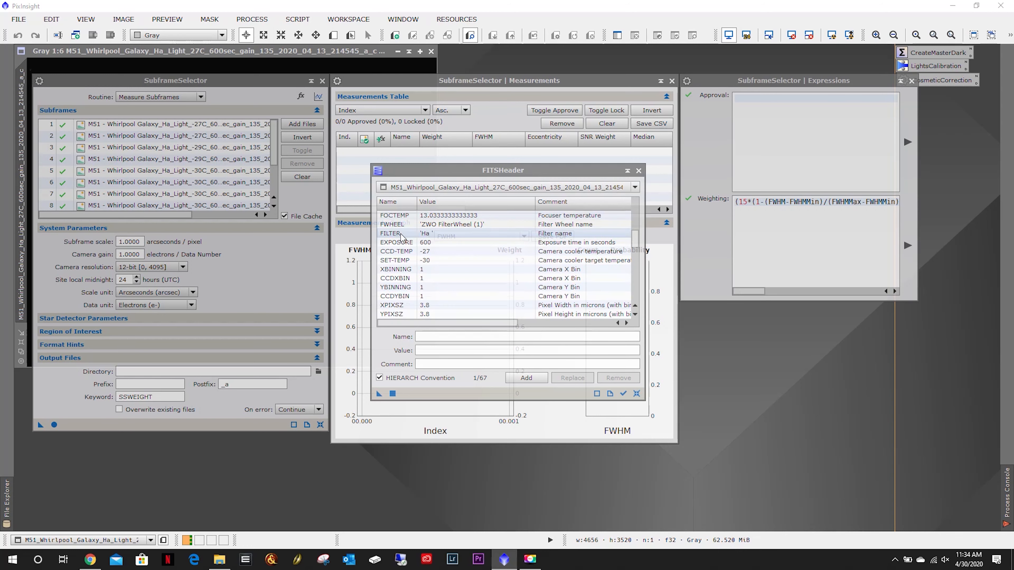
scroll(401, 237, down, 4)
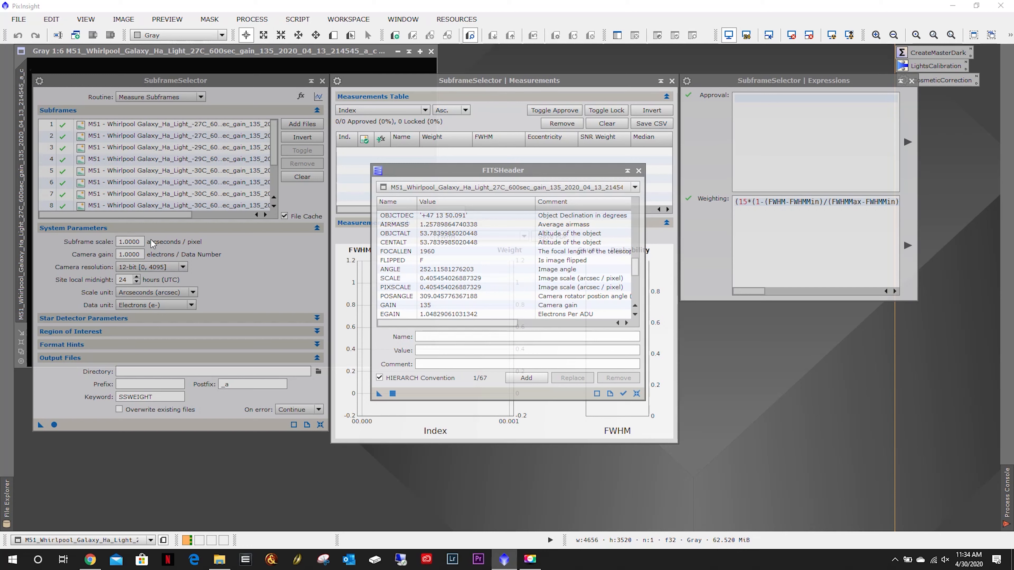
Set the subframe scale to 0.4055 arcseconds per pixel from the header's pixel scale.
drag(142, 242, 82, 240)
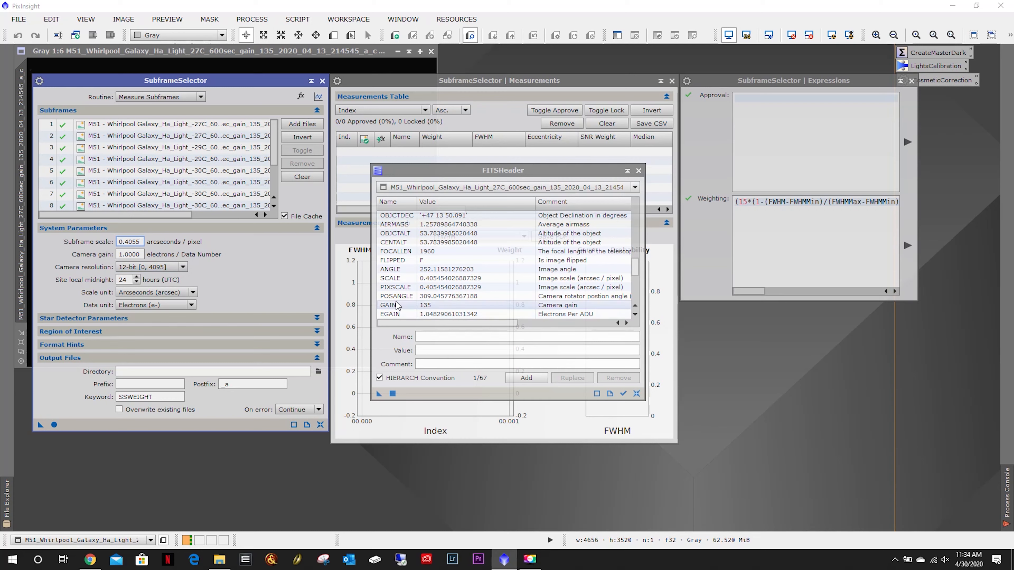
click(457, 288)
scroll(457, 291, down, 1)
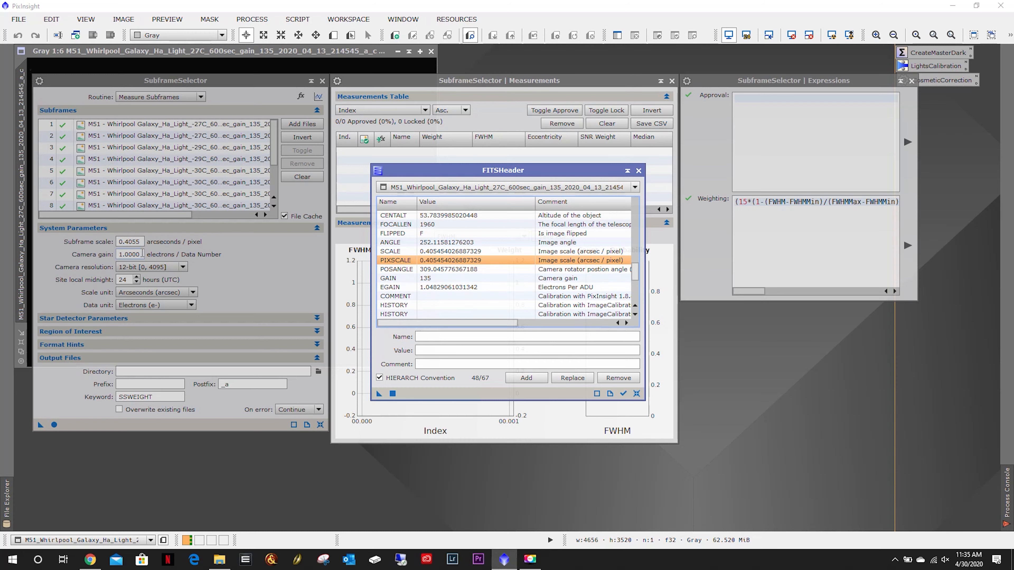
Set the camera gain to 1.0483 electrons per Data Number from the EGAIN header value, then close the FITS header.
drag(142, 254, 99, 254)
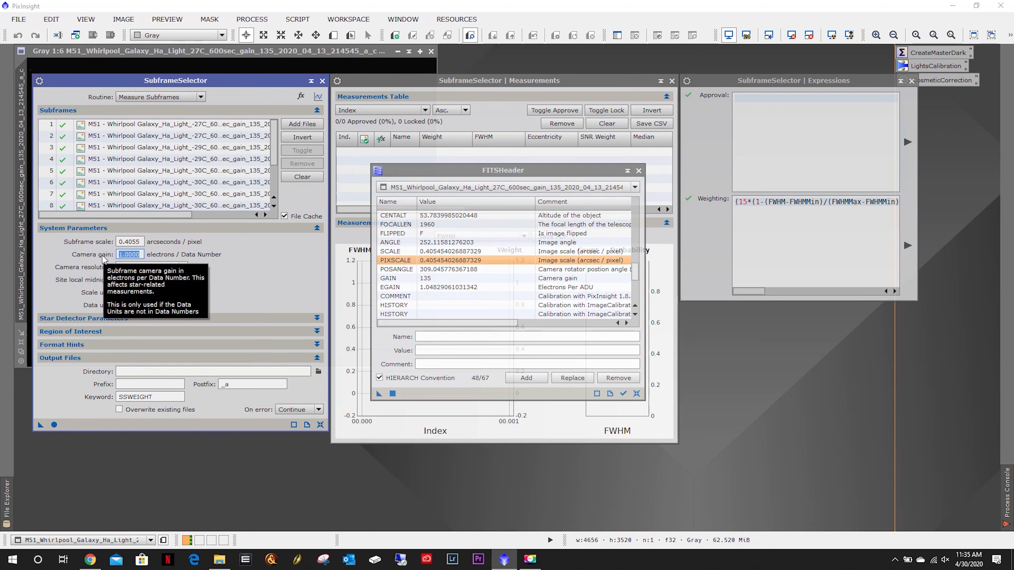
text(1)
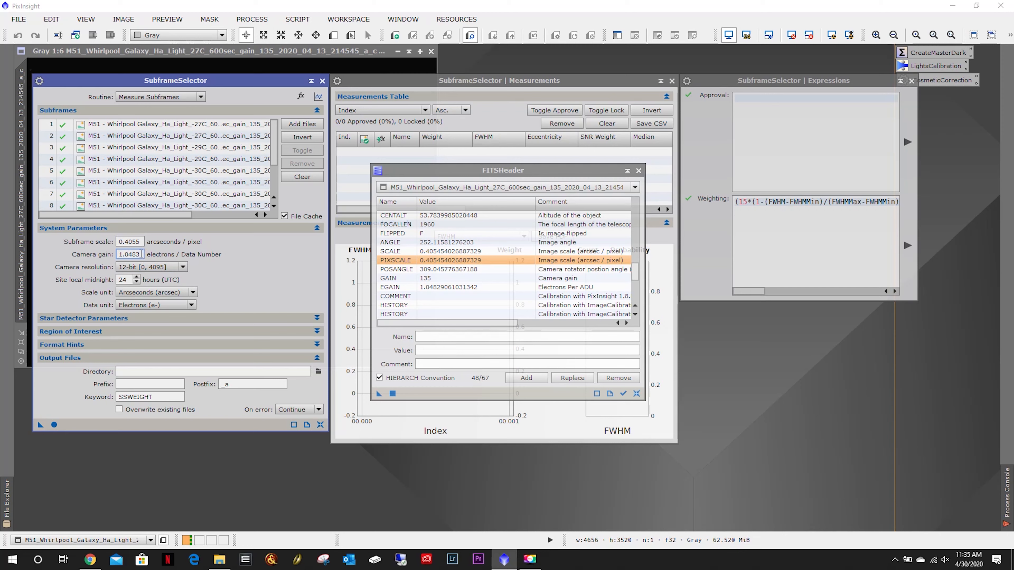
double_click(141, 254)
click(141, 255)
drag(141, 242, 99, 247)
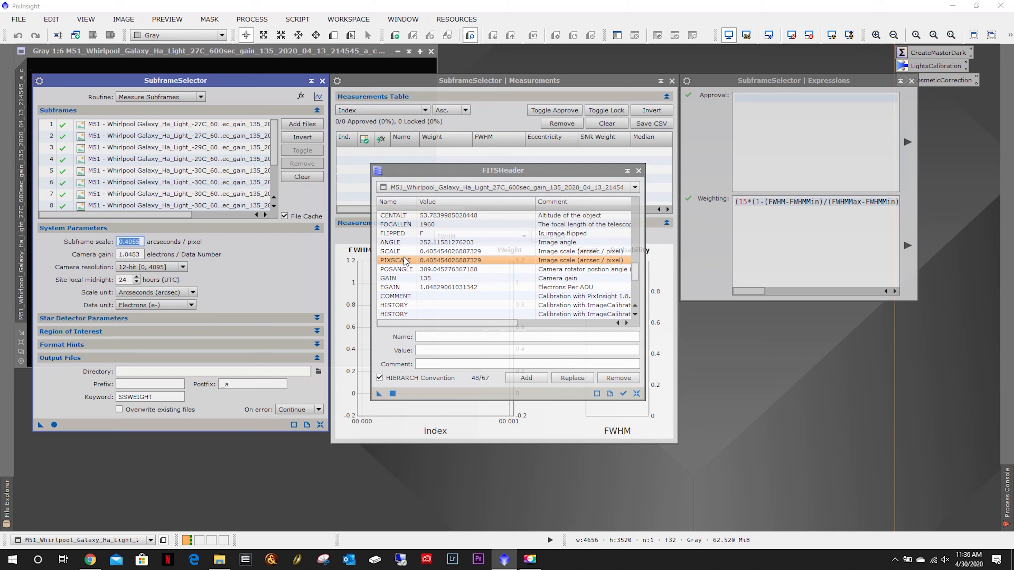
click(390, 251)
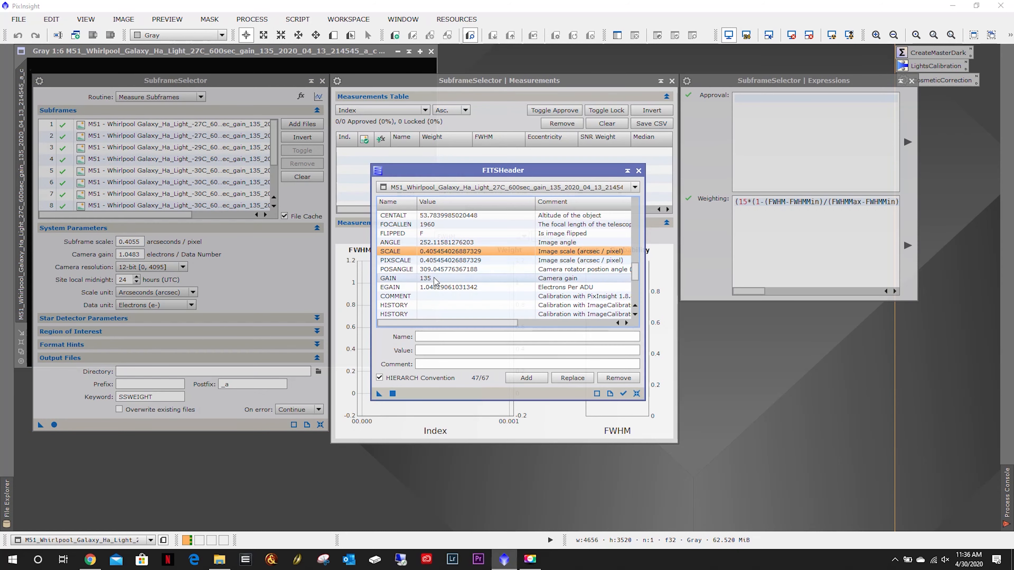
click(435, 288)
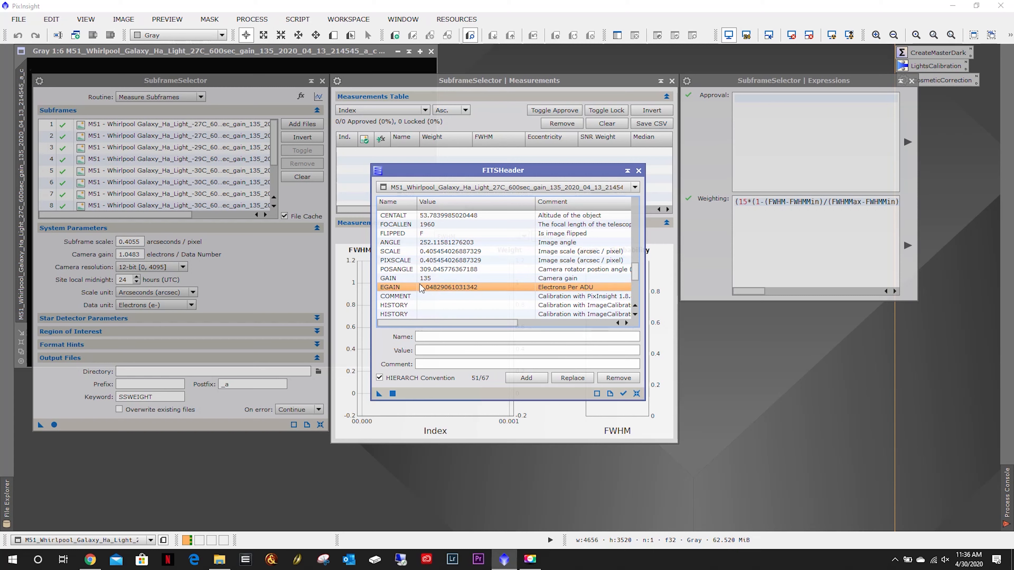
click(639, 171)
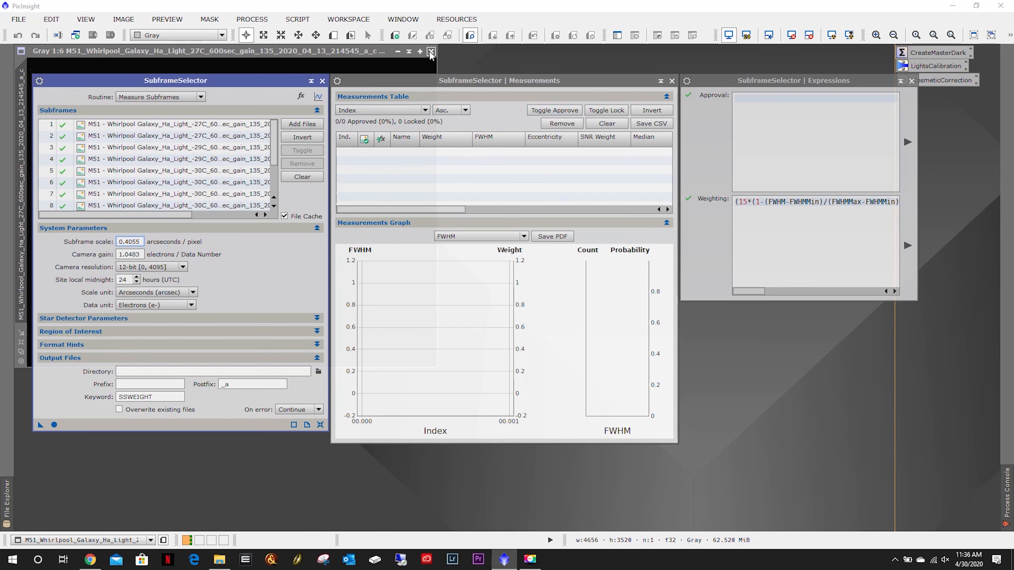
Close the open Ha light frame and adjust the star detector's structure layers setting, then collapse that section.
click(431, 52)
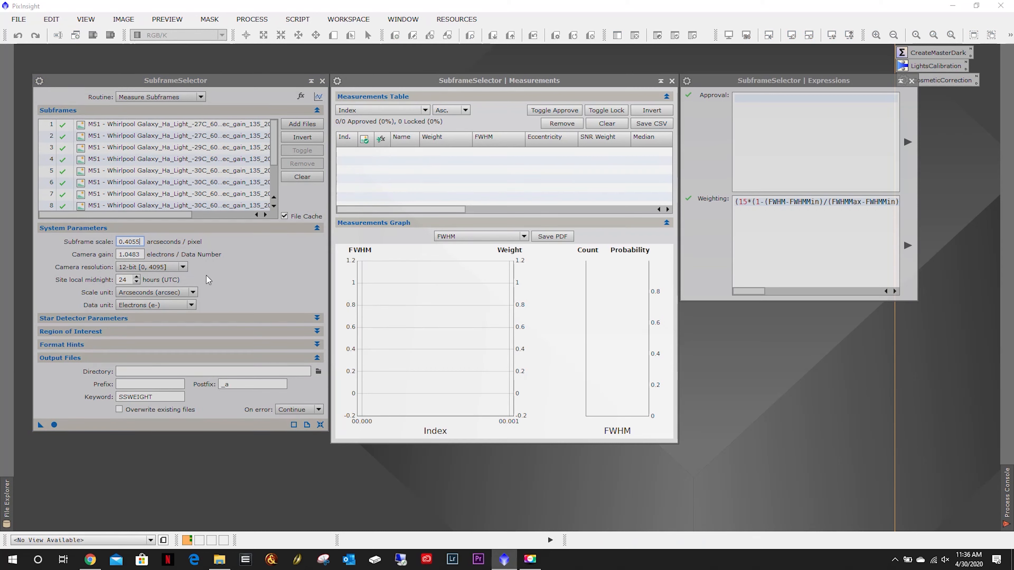
click(216, 315)
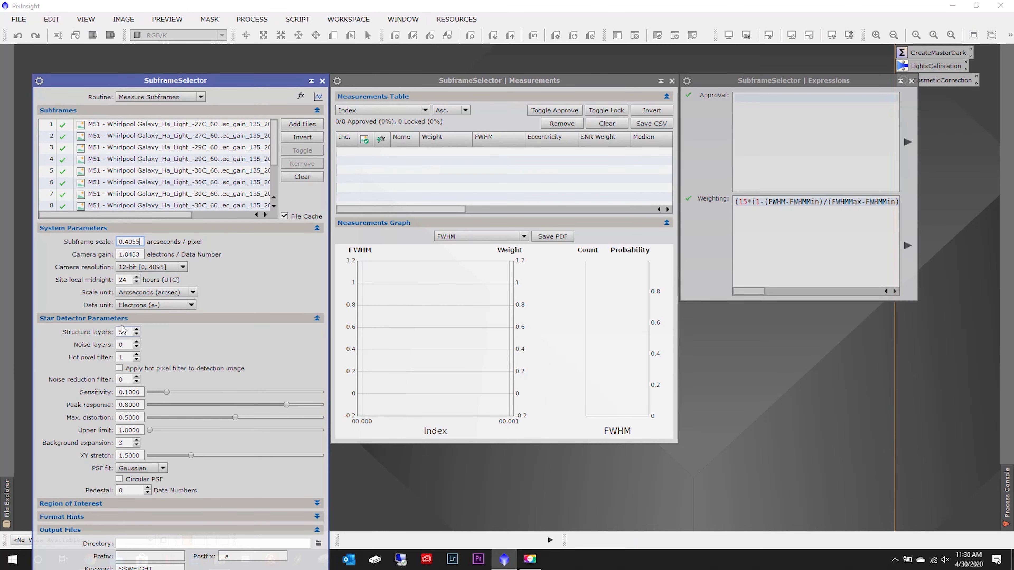
click(136, 335)
key(Tab)
text(2)
double_click(125, 332)
key(Tab)
click(178, 319)
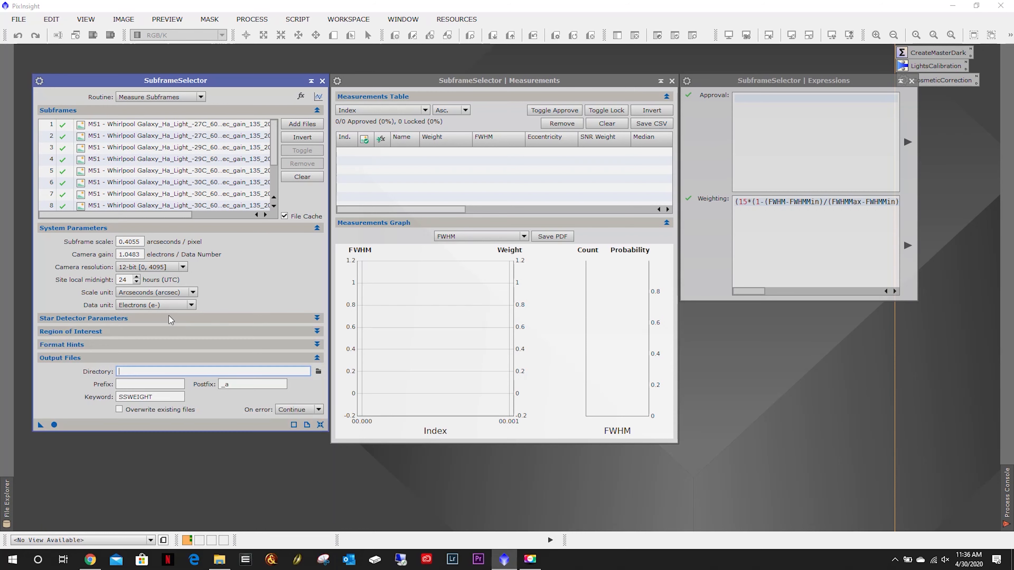
Set the output directory to a new Ha folder created inside BatchProcessing/Weighted.
click(318, 372)
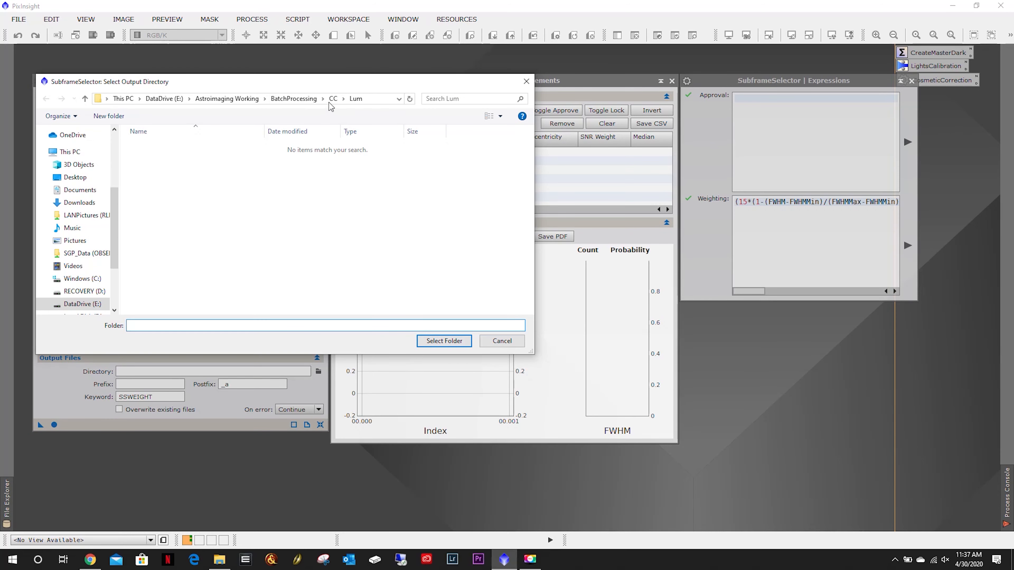
click(307, 100)
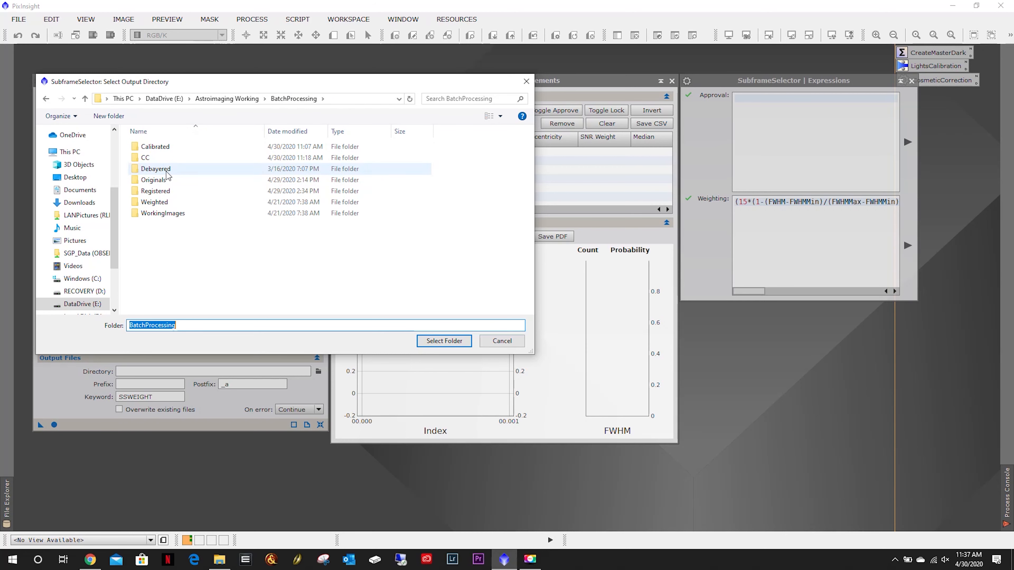
double_click(161, 205)
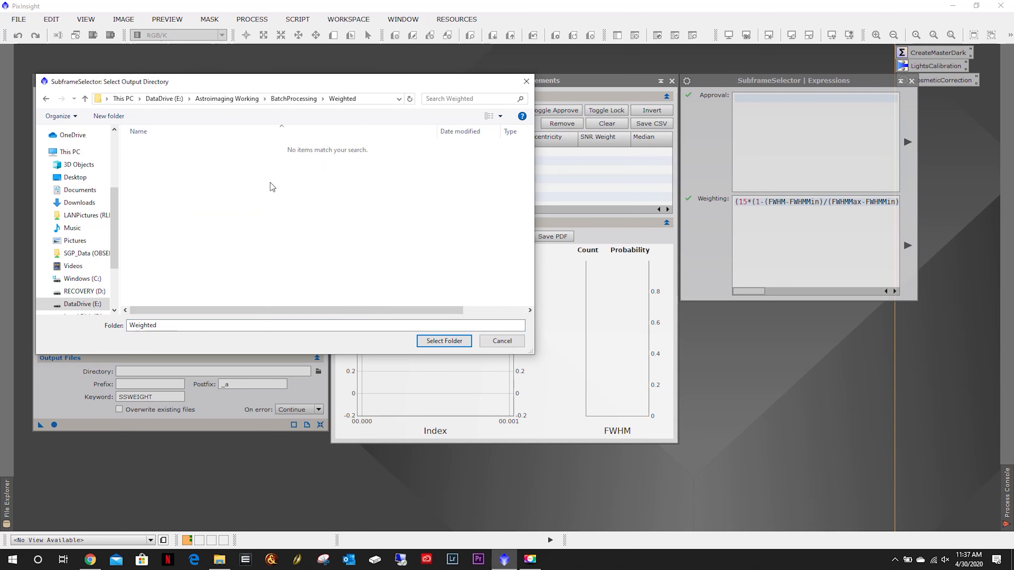
click(115, 116)
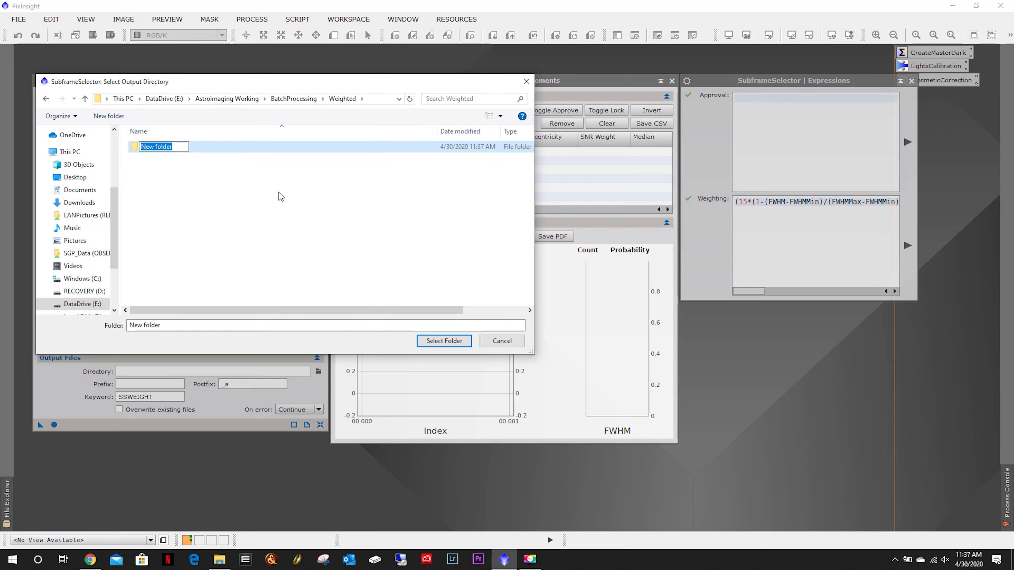
text(Ha)
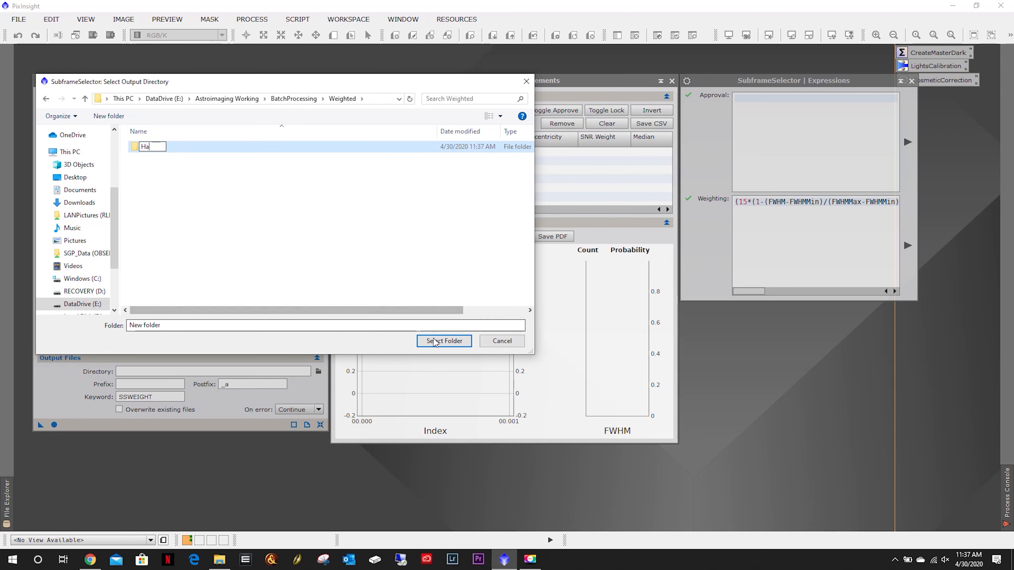
key(Return)
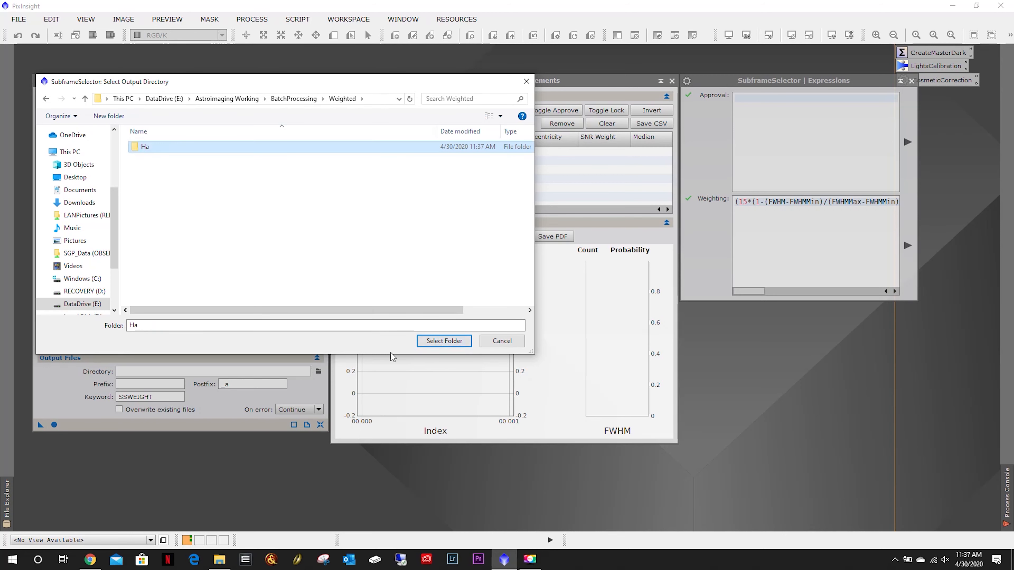
click(442, 345)
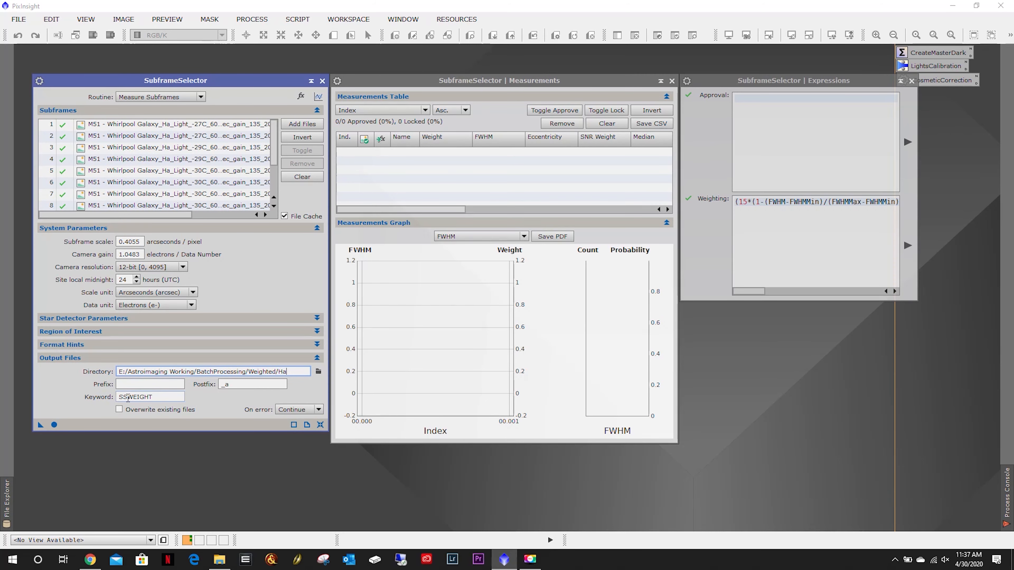
Save the SubframeSelector settings as a process icon on the workspace and rename it SubFrameSelector.
click(163, 396)
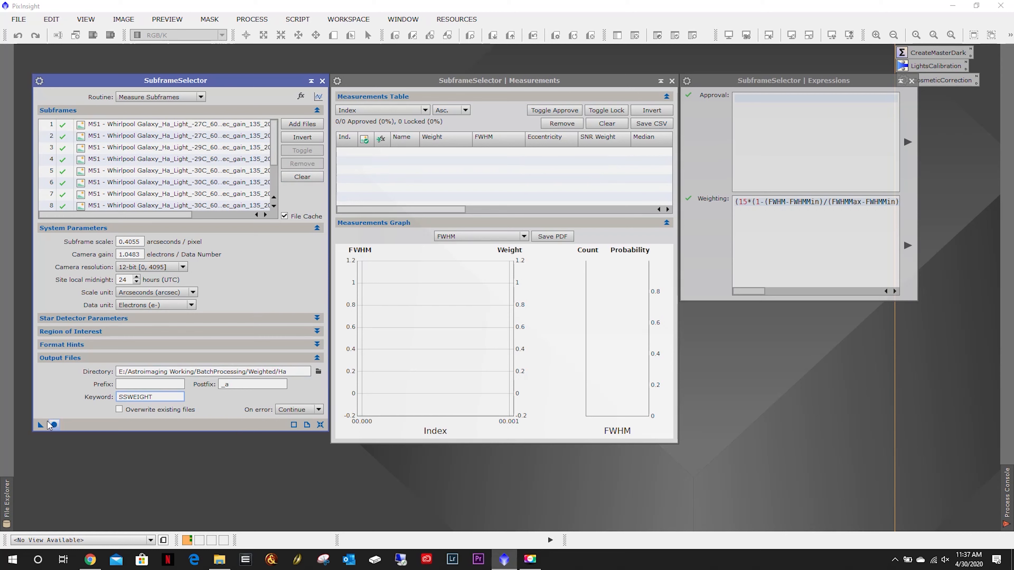
drag(40, 424, 734, 415)
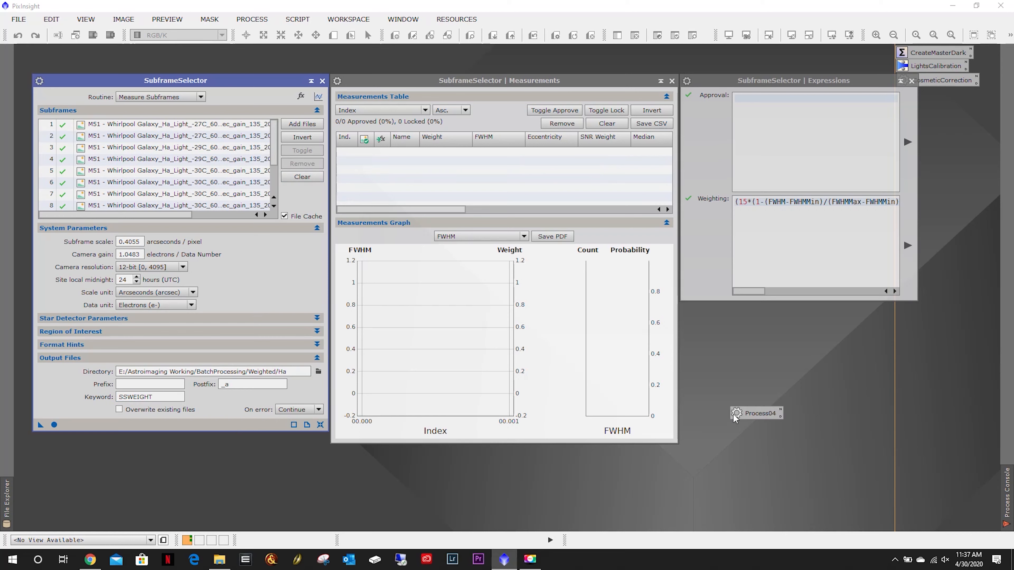
right_click(753, 412)
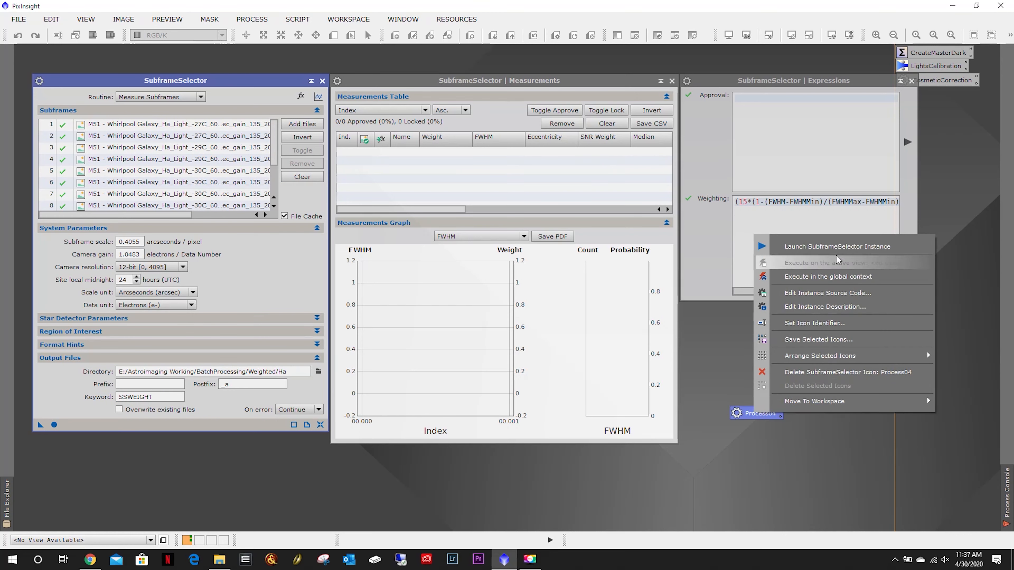
click(816, 323)
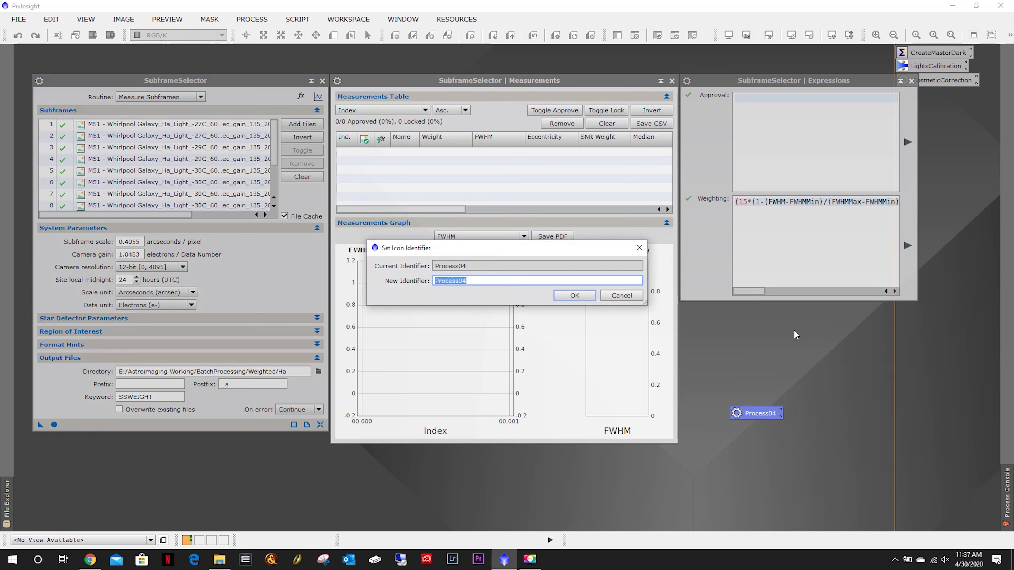
text(SubFrameSelector)
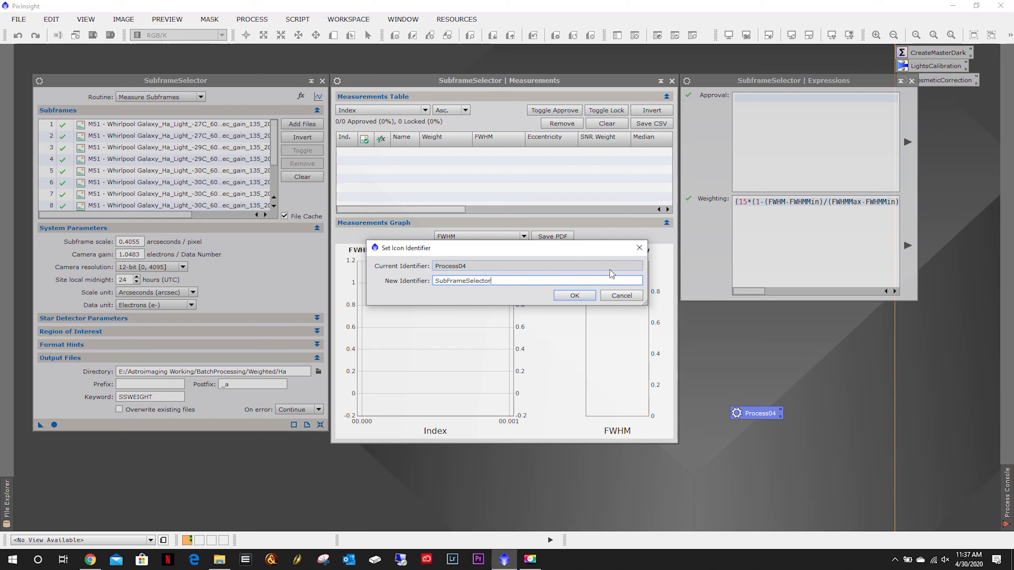
click(578, 295)
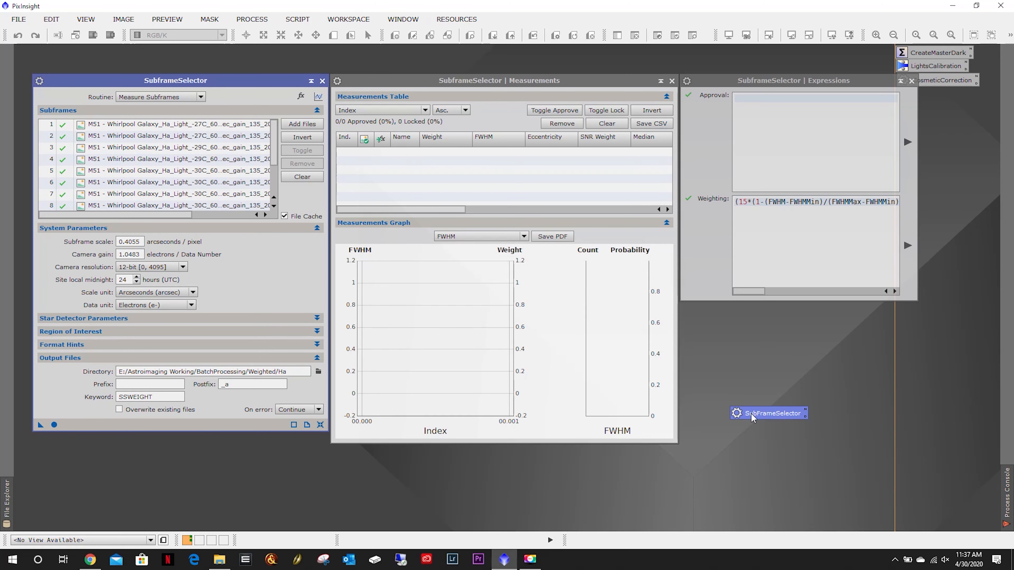
Move the SubFrameSelector icon into the column of process icons beside the Expressions window.
drag(752, 414, 918, 95)
drag(840, 80, 813, 159)
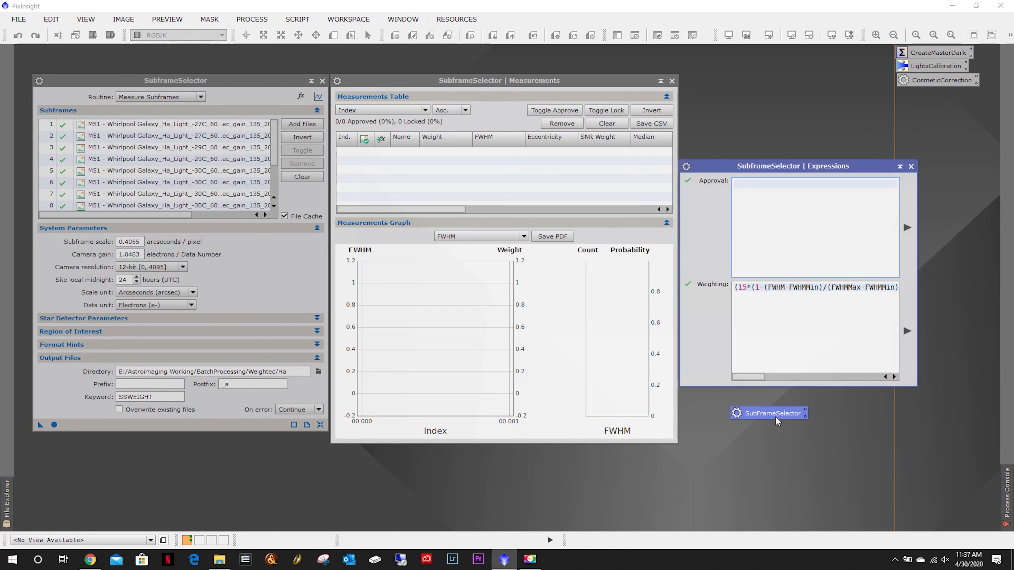
drag(777, 421, 944, 104)
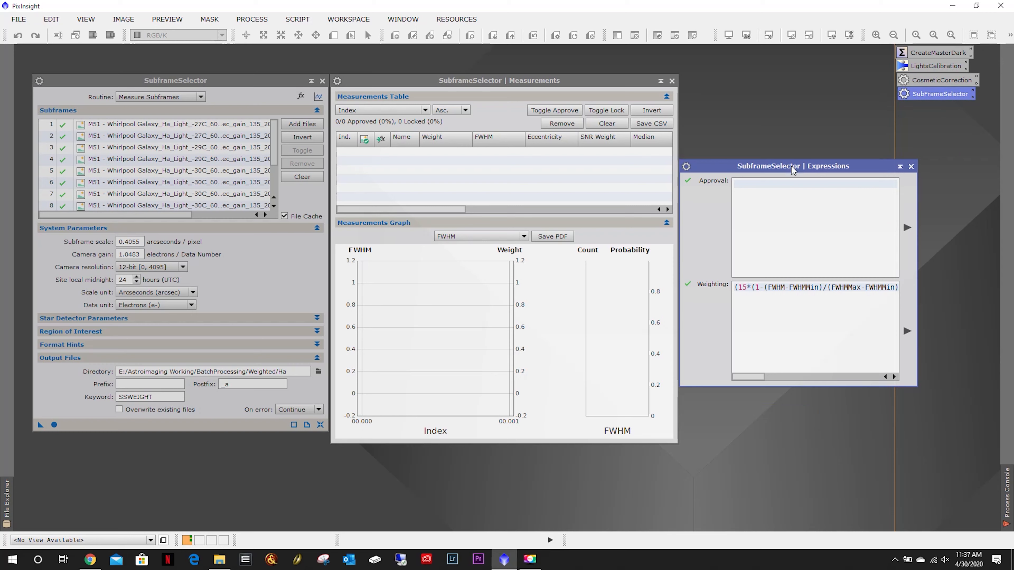
drag(792, 169, 795, 86)
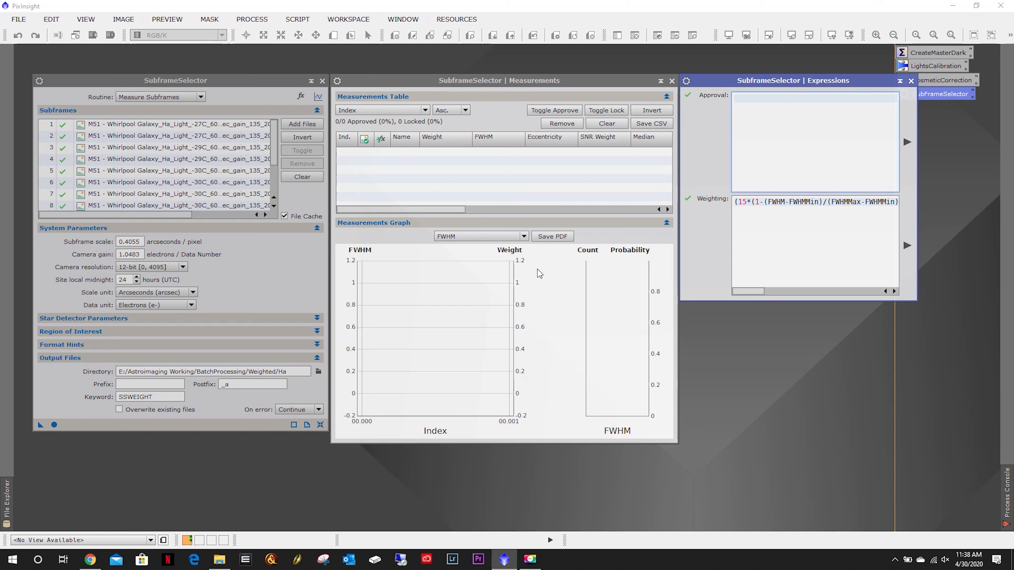
Measure the subframes and scroll through the measurements table's columns and rows.
click(54, 425)
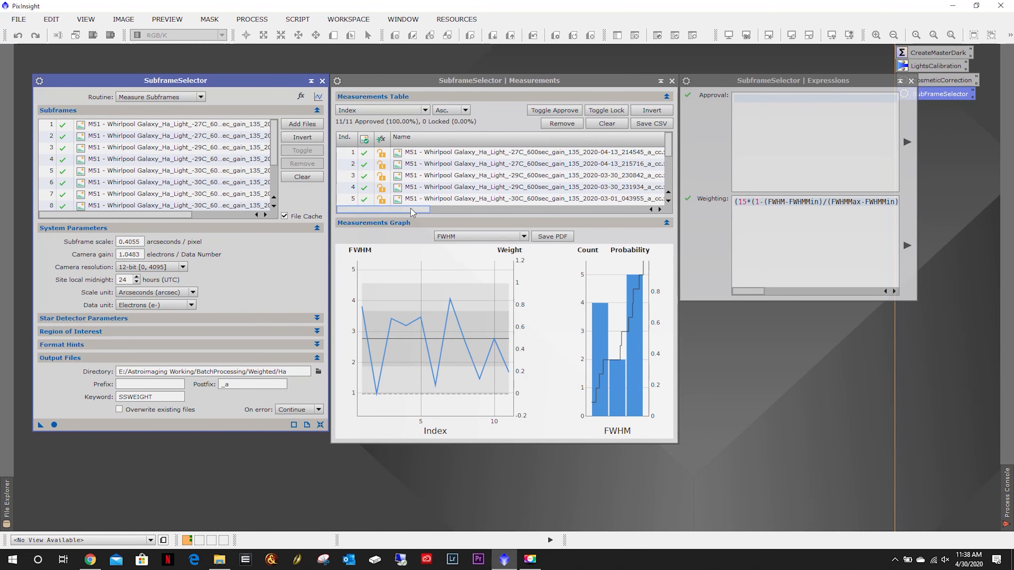
drag(416, 212, 497, 222)
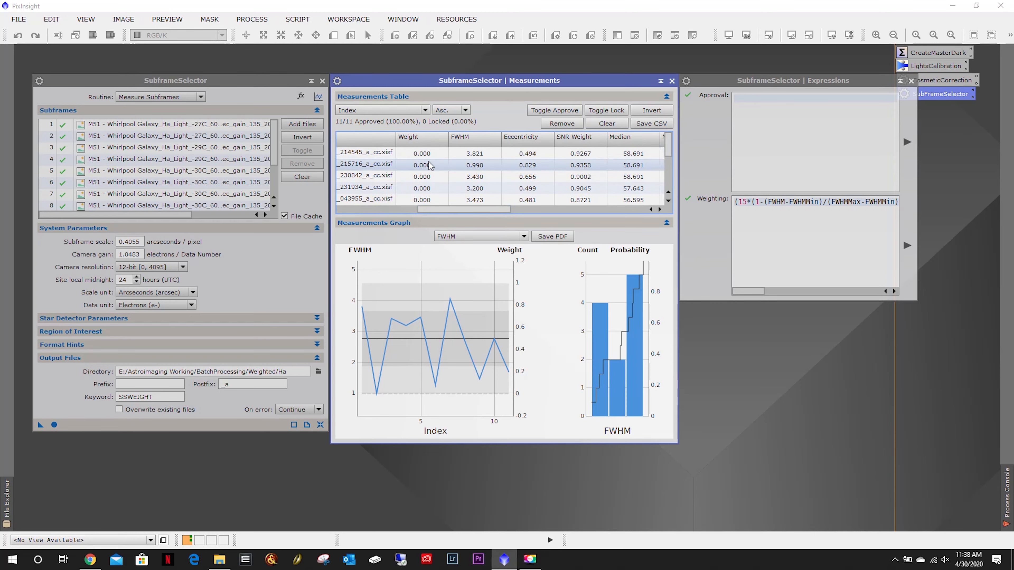
scroll(429, 162, down, 3)
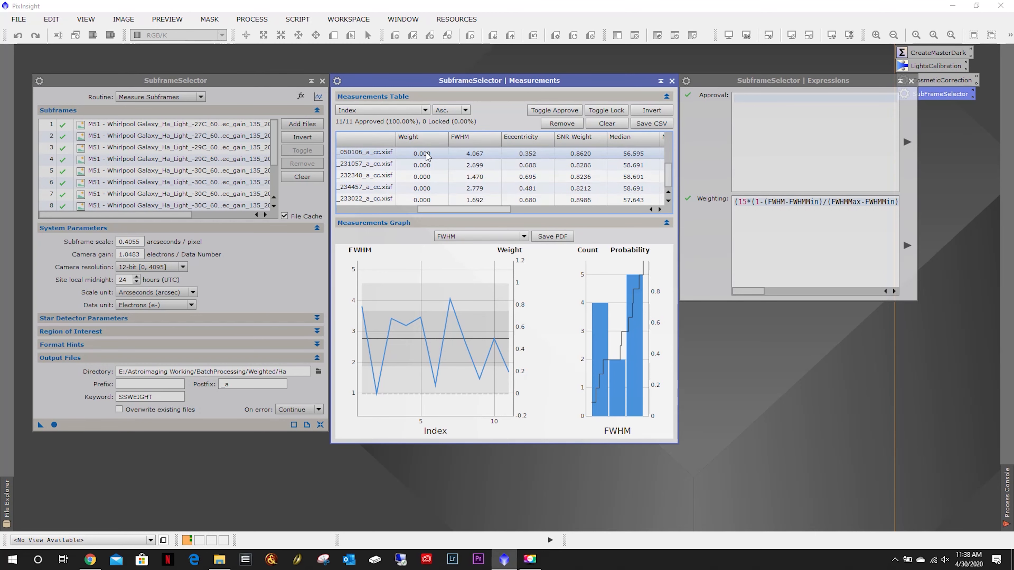
scroll(425, 168, up, 3)
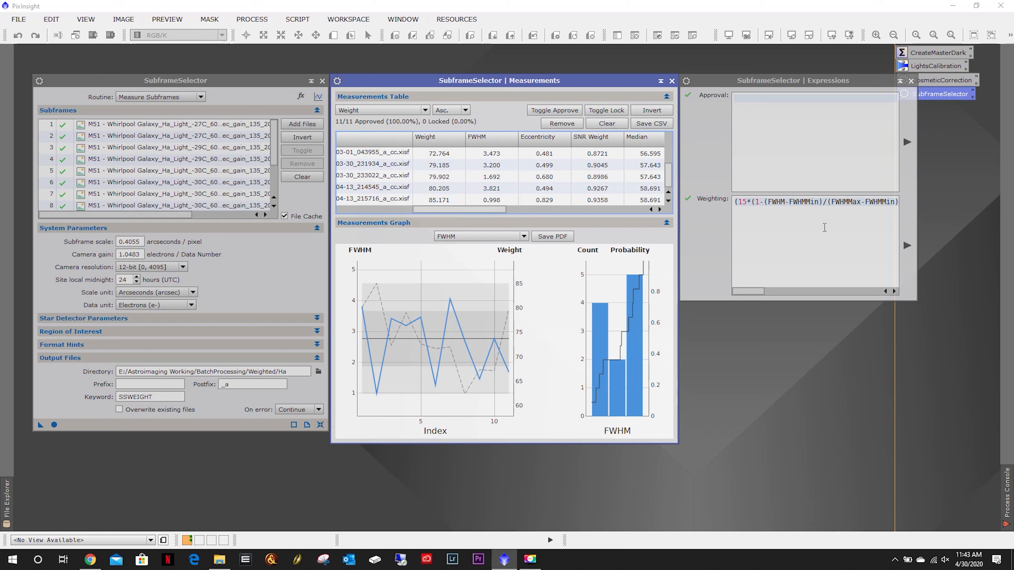
Clear the measurements table and measure the subframes again with the weighting expression applied.
click(907, 245)
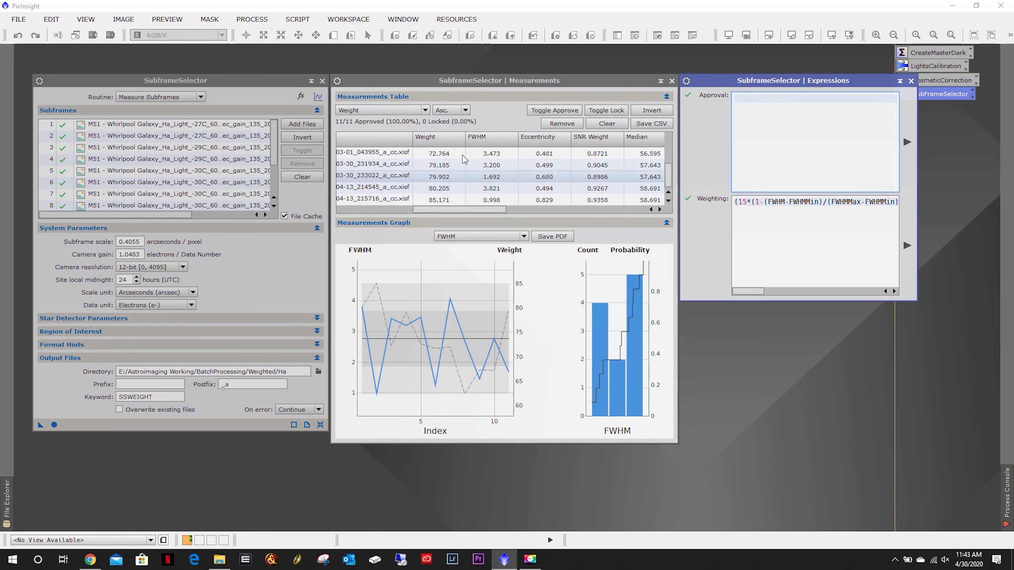
click(606, 127)
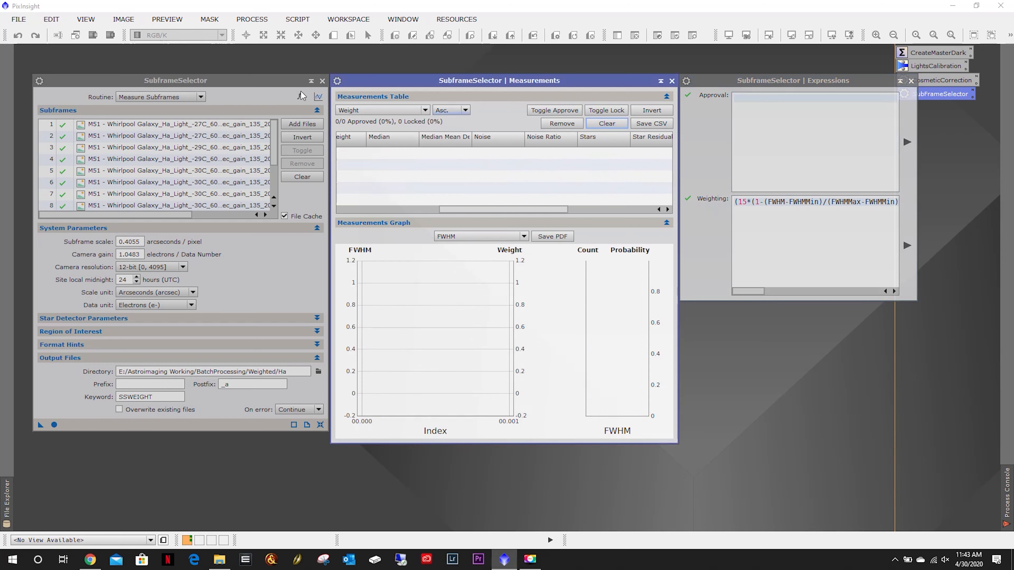
click(54, 425)
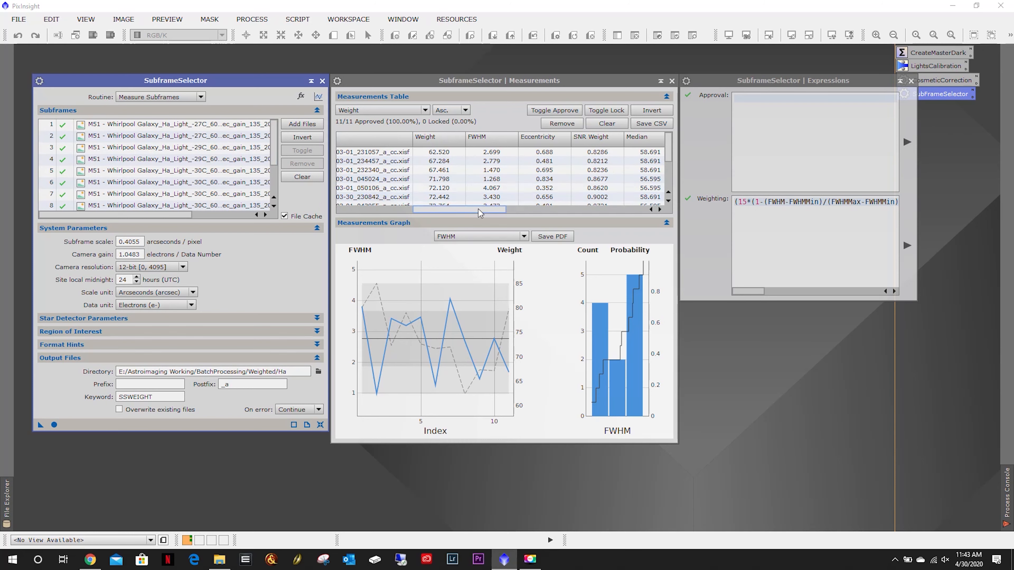
Examine the weight-sorted measurements table and subframe list to identify the highest-weighted subframe.
drag(478, 209, 449, 211)
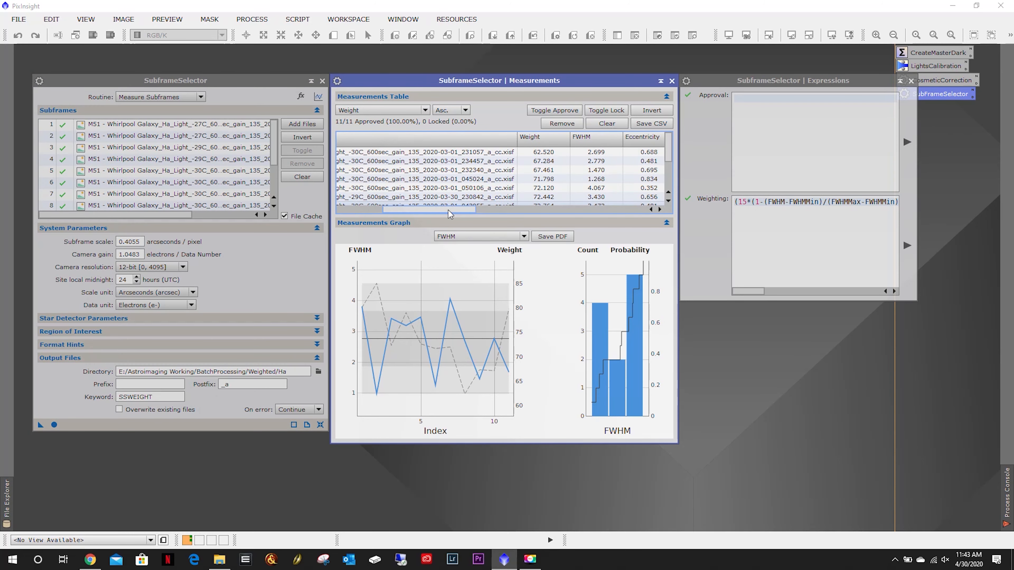
drag(669, 147, 671, 184)
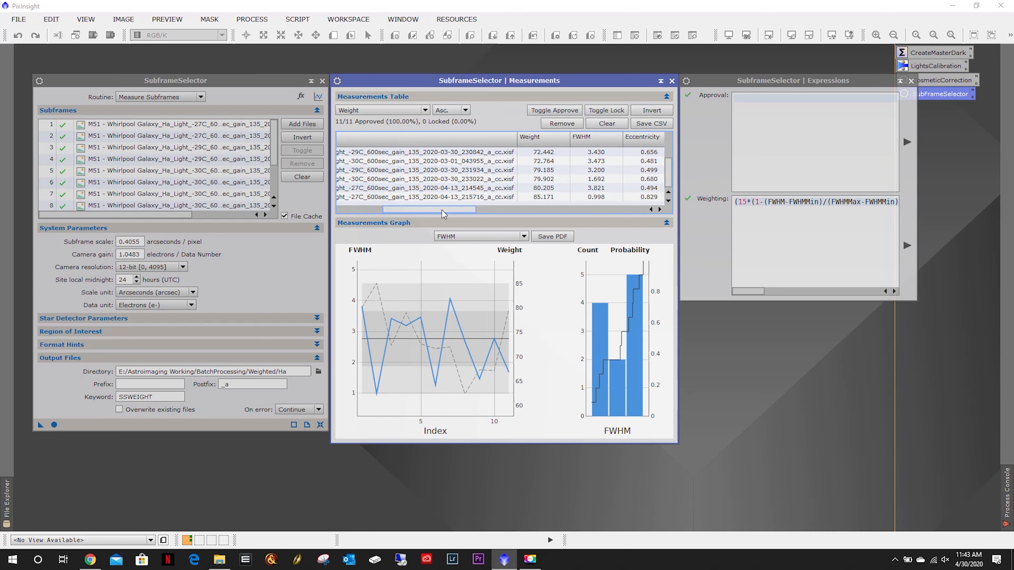
drag(442, 210, 481, 217)
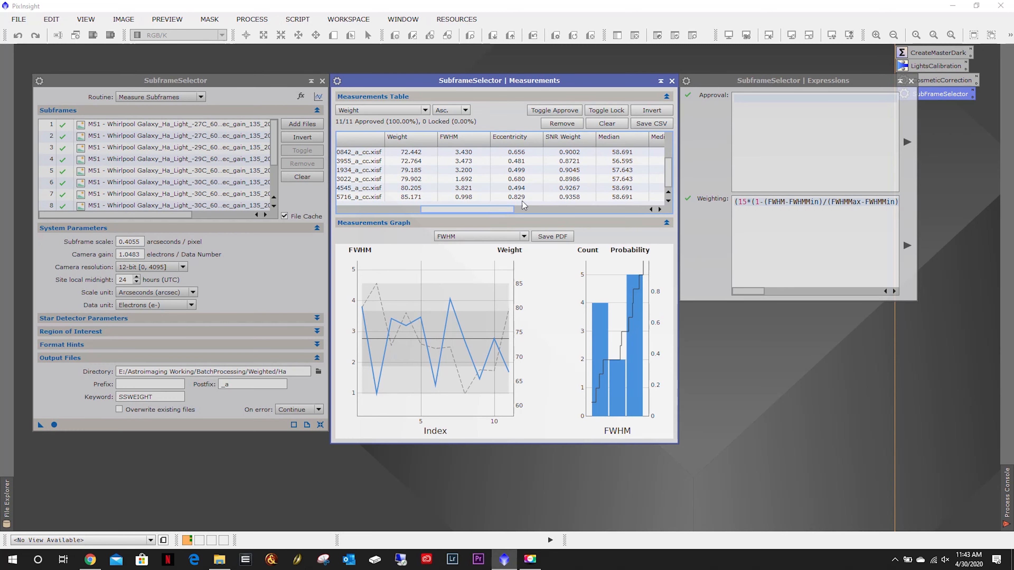
click(467, 198)
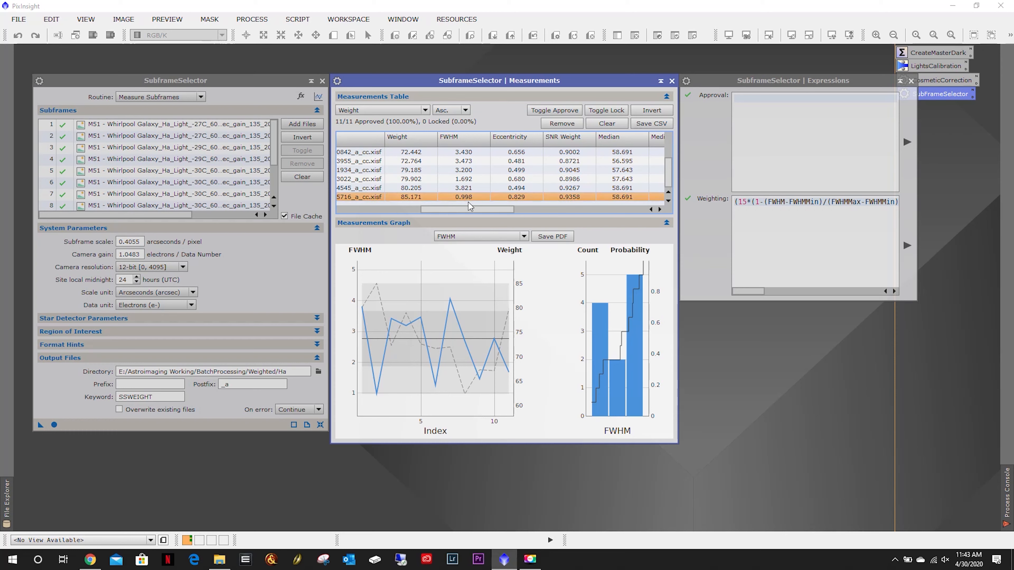
mouse_move(471, 212)
mouse_down()
mouse_move(619, 205)
mouse_move(408, 203)
mouse_move(477, 206)
mouse_up()
drag(477, 206, 472, 207)
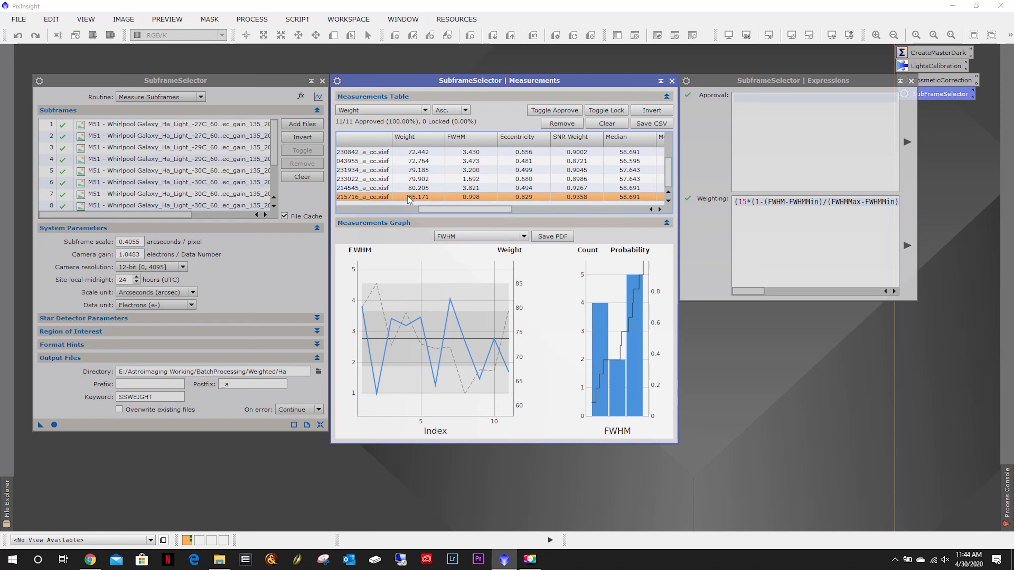
drag(434, 210, 359, 207)
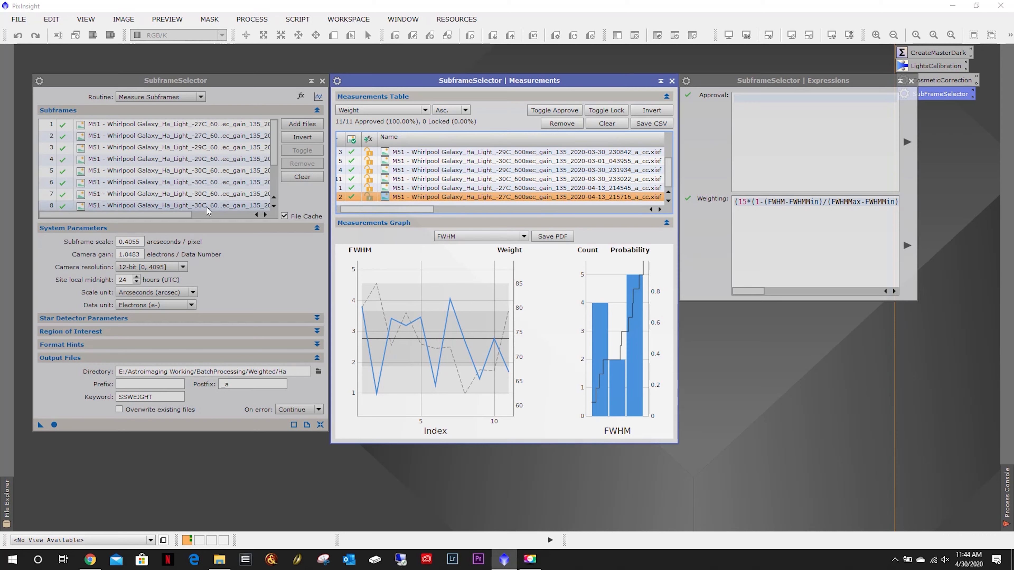
drag(169, 215, 218, 219)
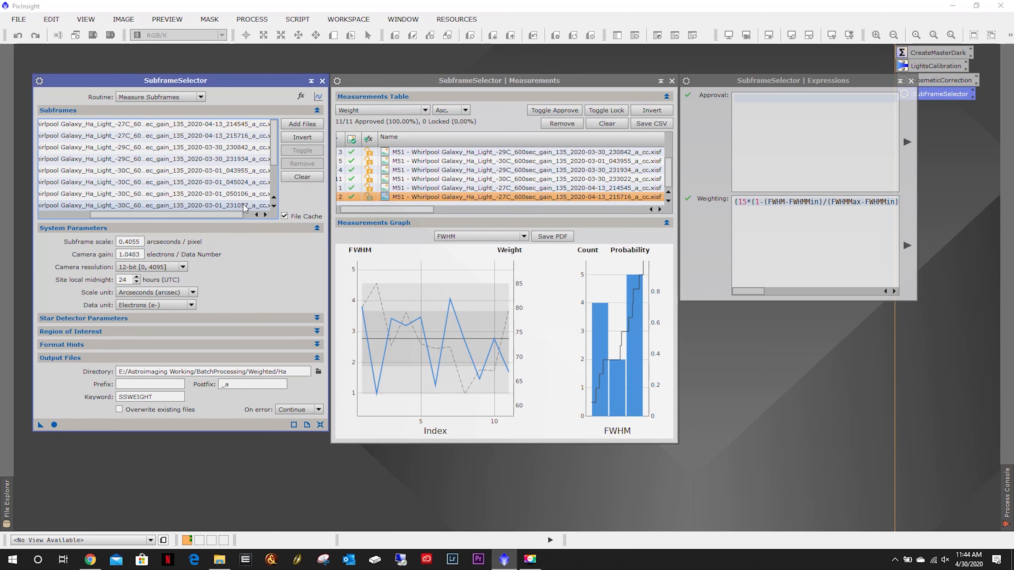
Open the highest-weighted subframe (215716) from the subframe list and send its image to the second workspace.
double_click(243, 136)
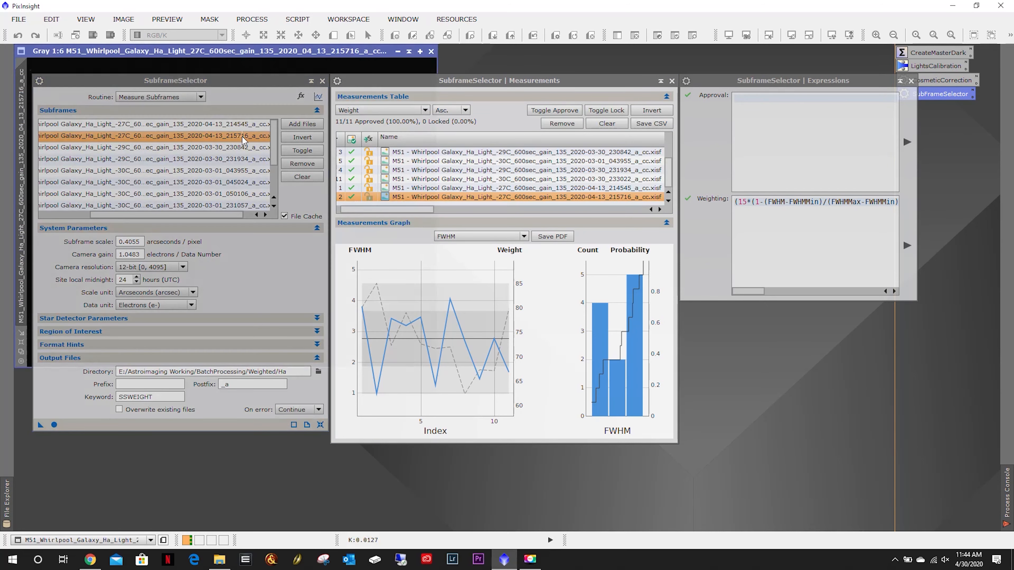
right_click(271, 52)
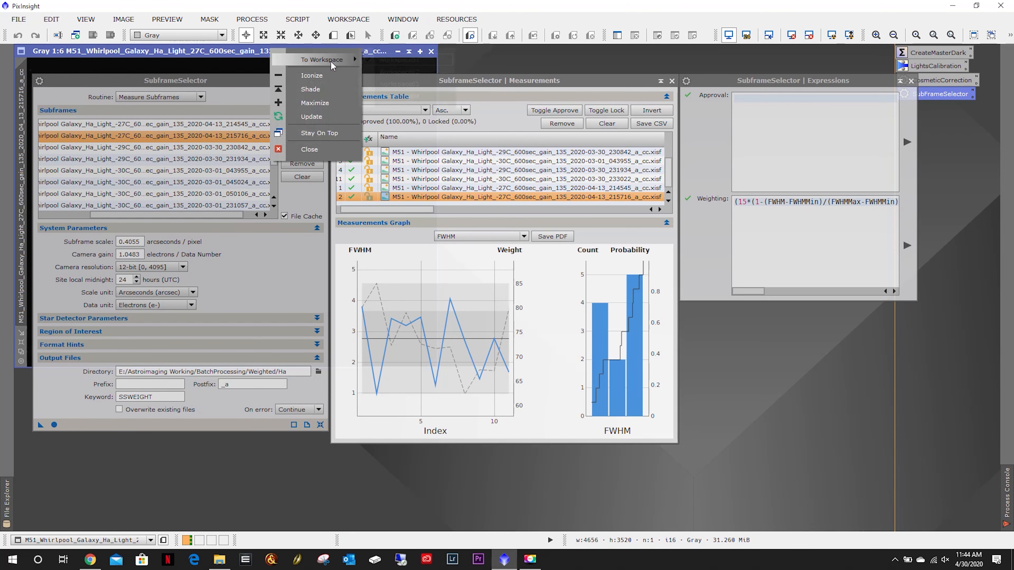
mouse_move(344, 60)
click(392, 73)
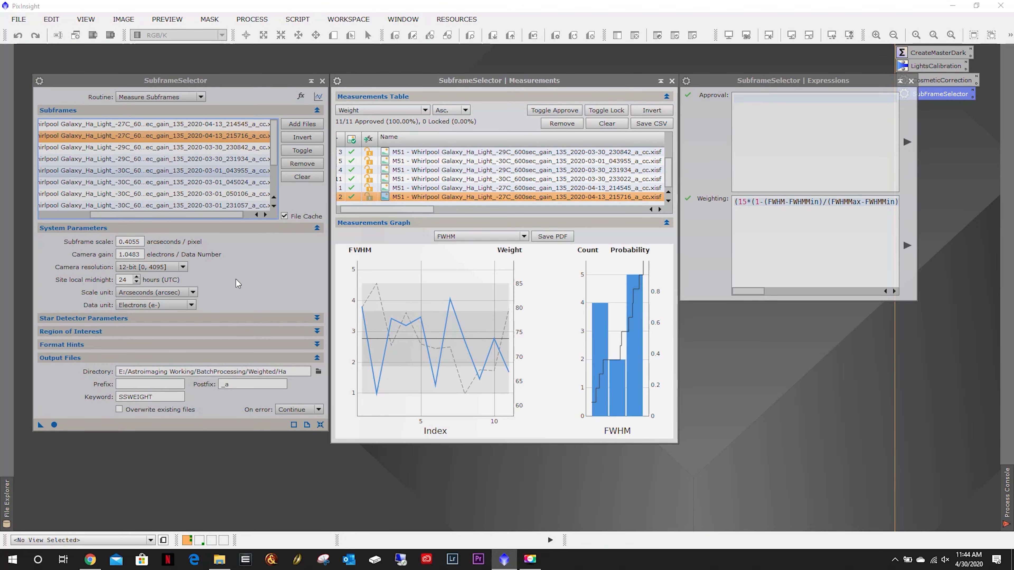
click(200, 541)
click(187, 541)
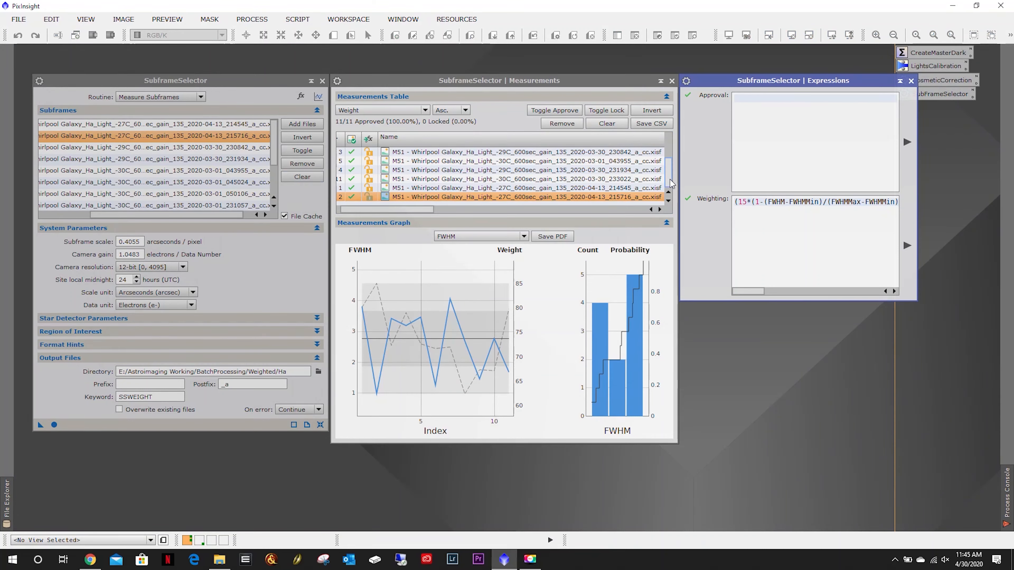
Open the subframe 214545 image, send it to the second workspace, and switch to that workspace.
drag(406, 207, 445, 213)
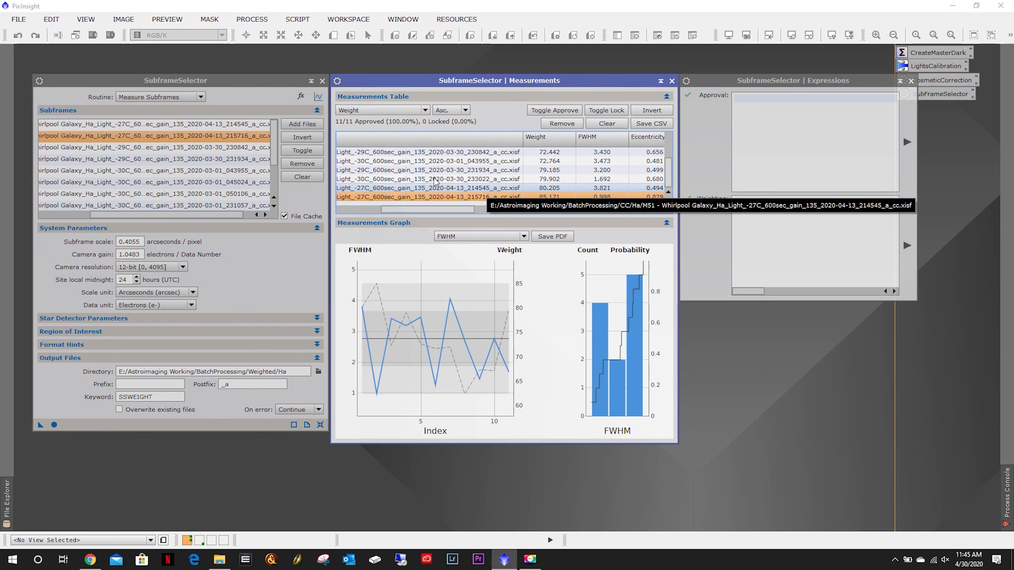
double_click(236, 123)
right_click(255, 66)
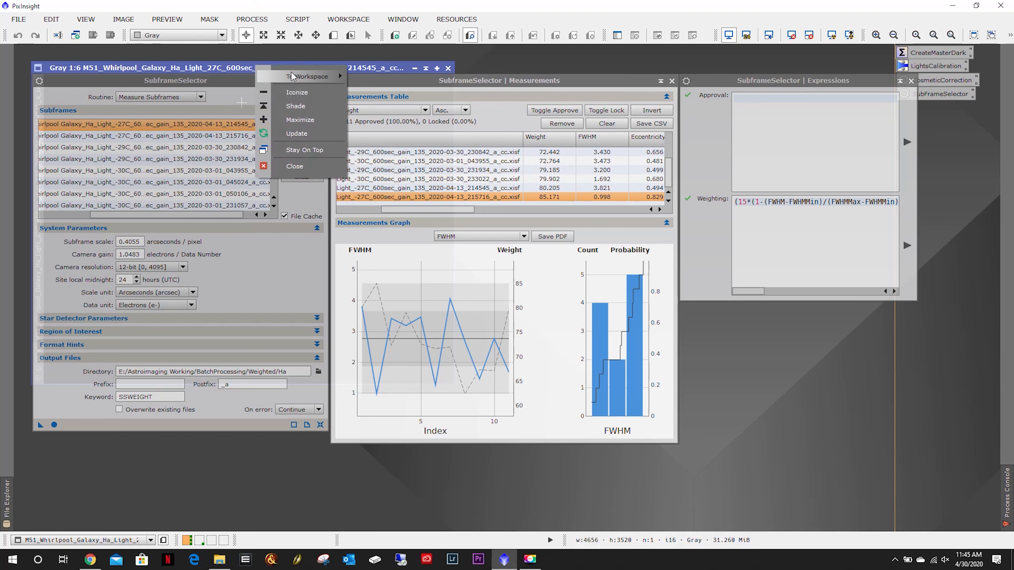
mouse_move(297, 76)
click(372, 90)
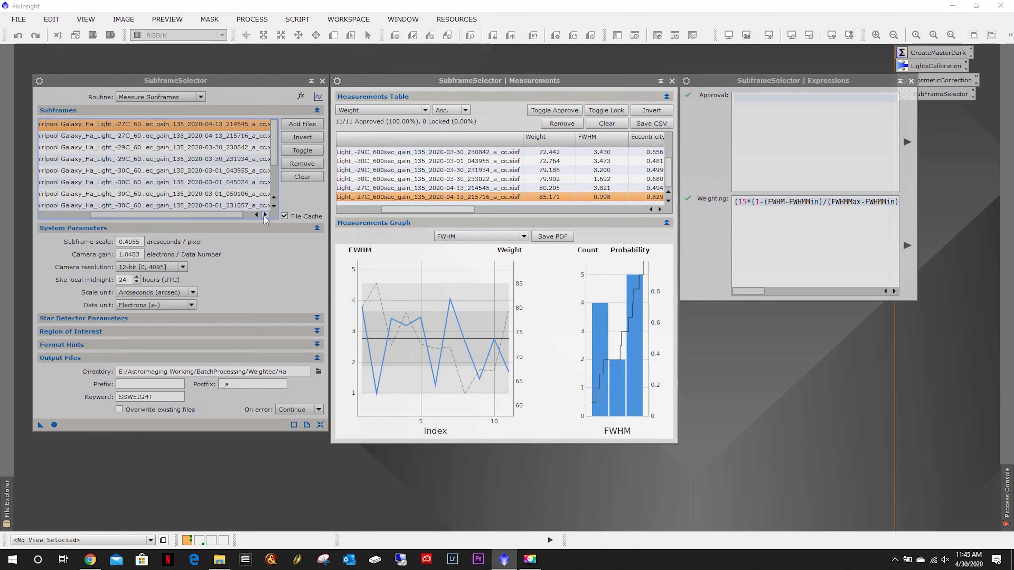
click(199, 541)
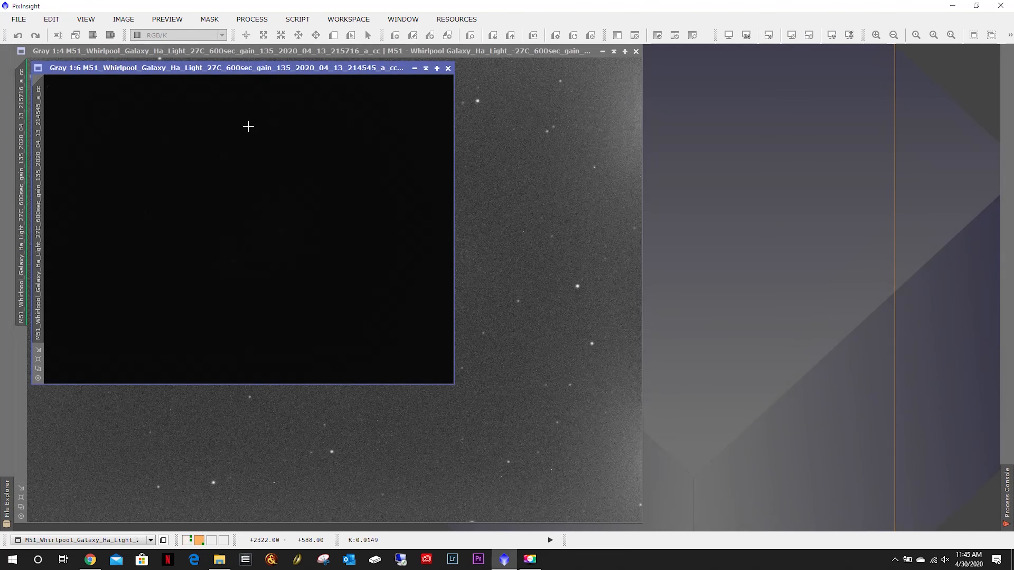
Arrange the two subframe images side by side, compare them, and close both images.
key(ctrl+a)
click(437, 69)
drag(319, 51, 677, 51)
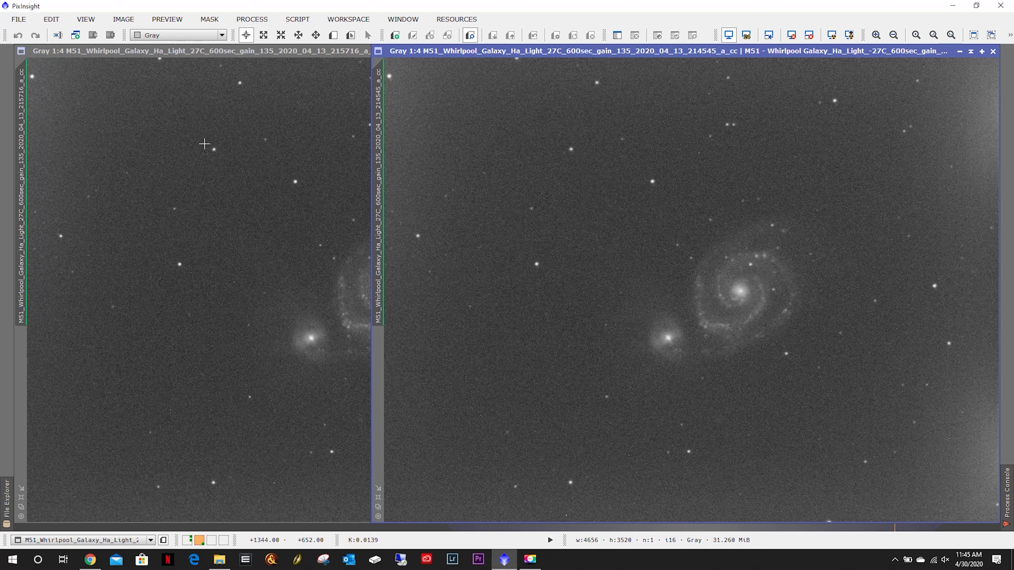
click(175, 250)
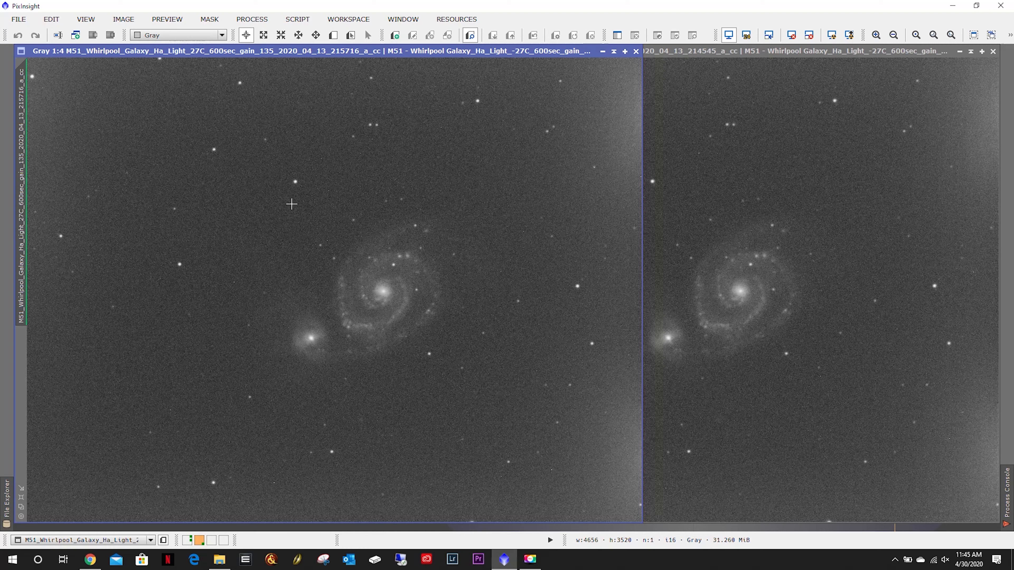
click(788, 212)
click(282, 222)
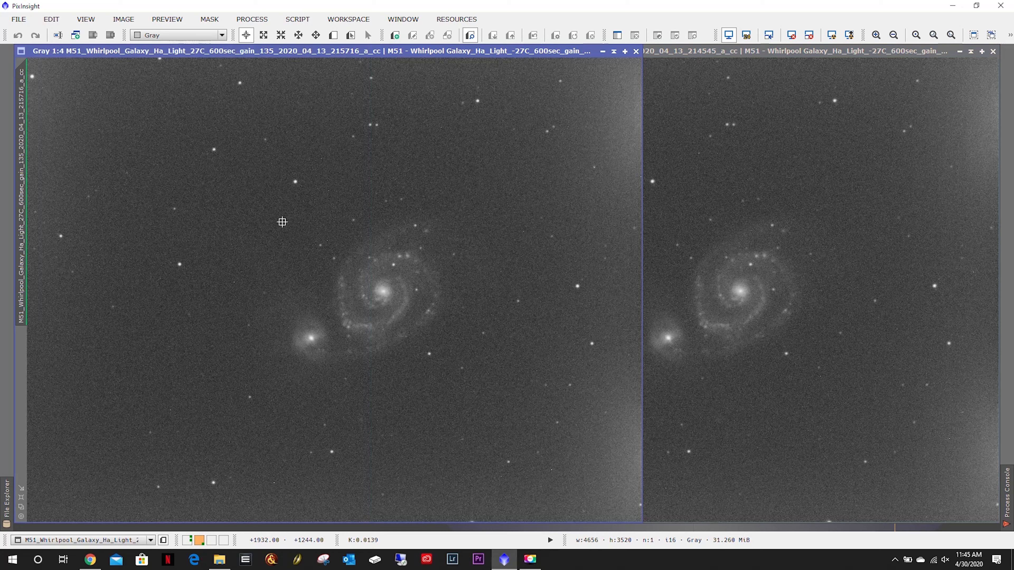
click(671, 199)
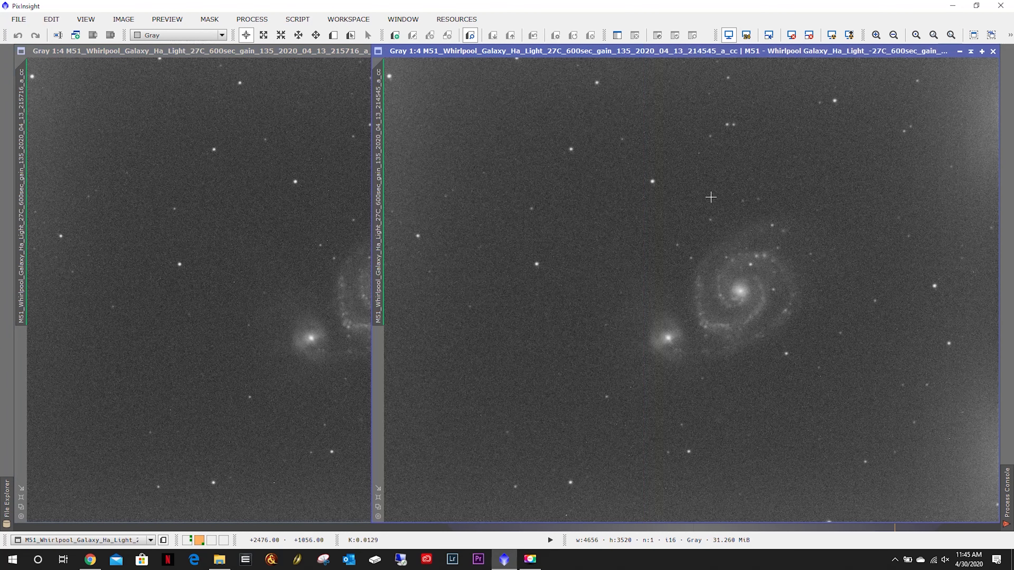
click(993, 52)
click(638, 51)
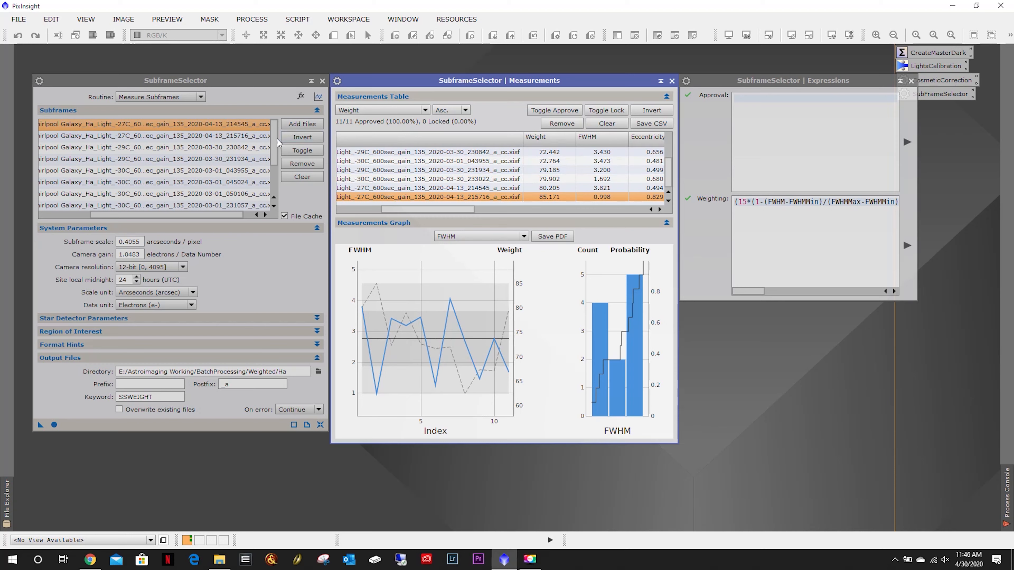
Open the highest-weighted subframe image from the measurements table.
click(285, 199)
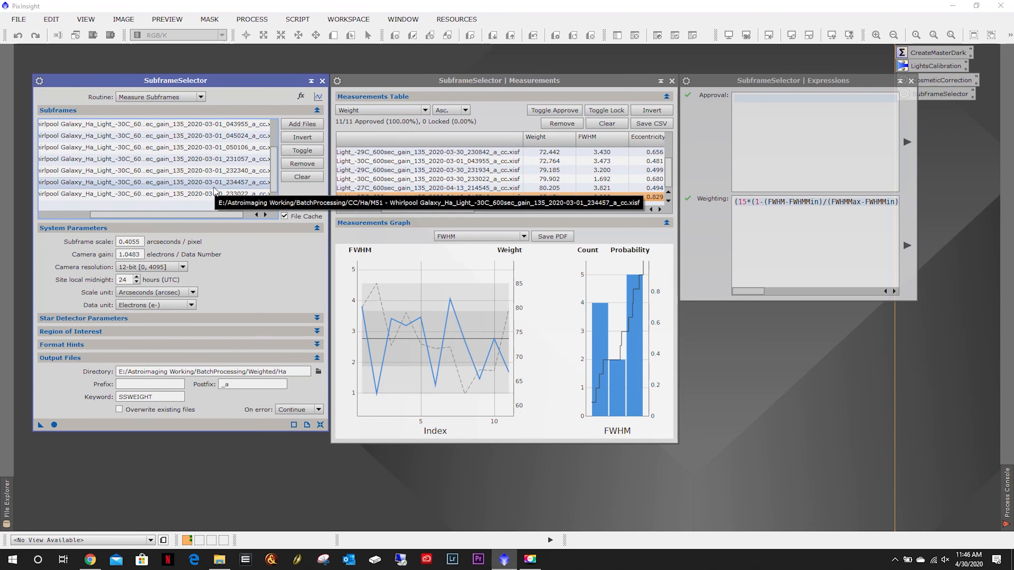
double_click(554, 197)
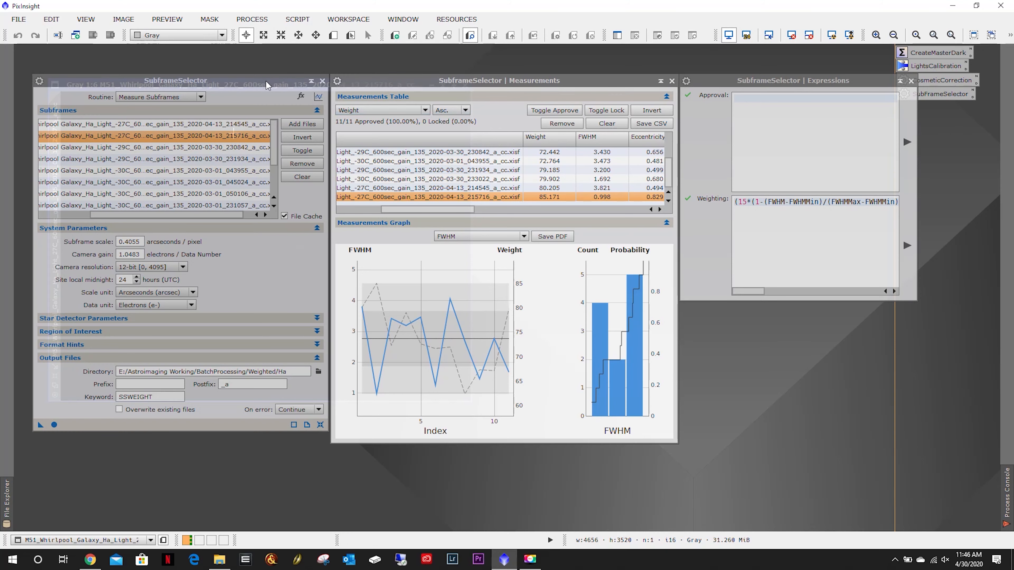